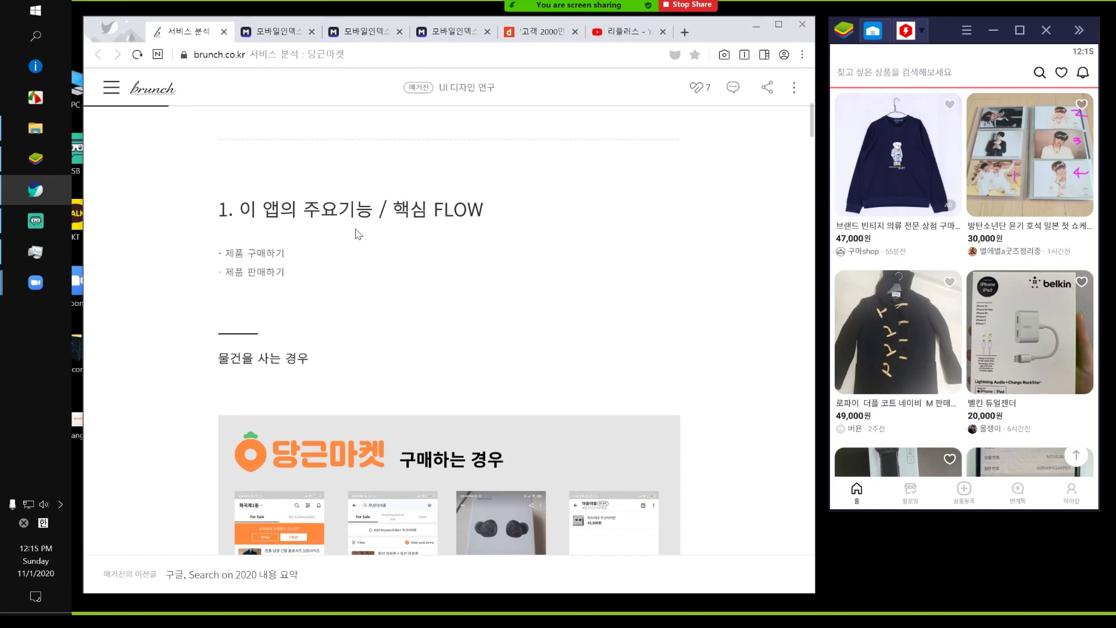
Step: Highlight then deselect the Brunch article's buying-and-selling bullet lines, and show BlueStacks' app list
{"action": "triple_click", "coordinate": [301, 274]}
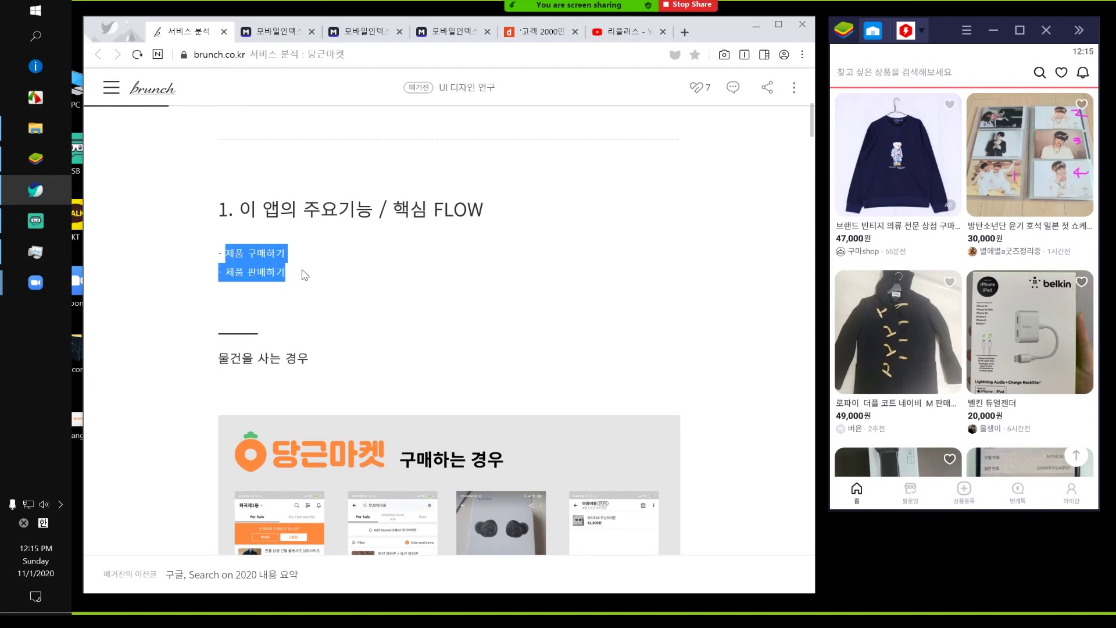
{"action": "left_click", "coordinate": [302, 276]}
{"action": "left_click_drag", "start_coordinate": [269, 285], "coordinate": [200, 254]}
{"action": "left_click", "coordinate": [207, 236]}
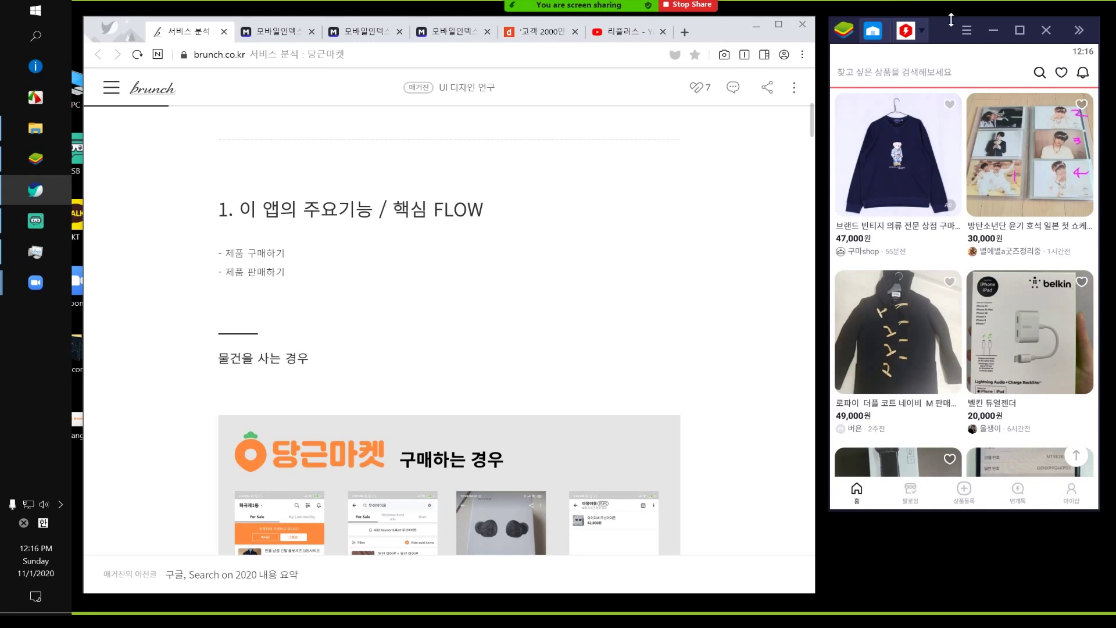
{"action": "left_click", "coordinate": [919, 33]}
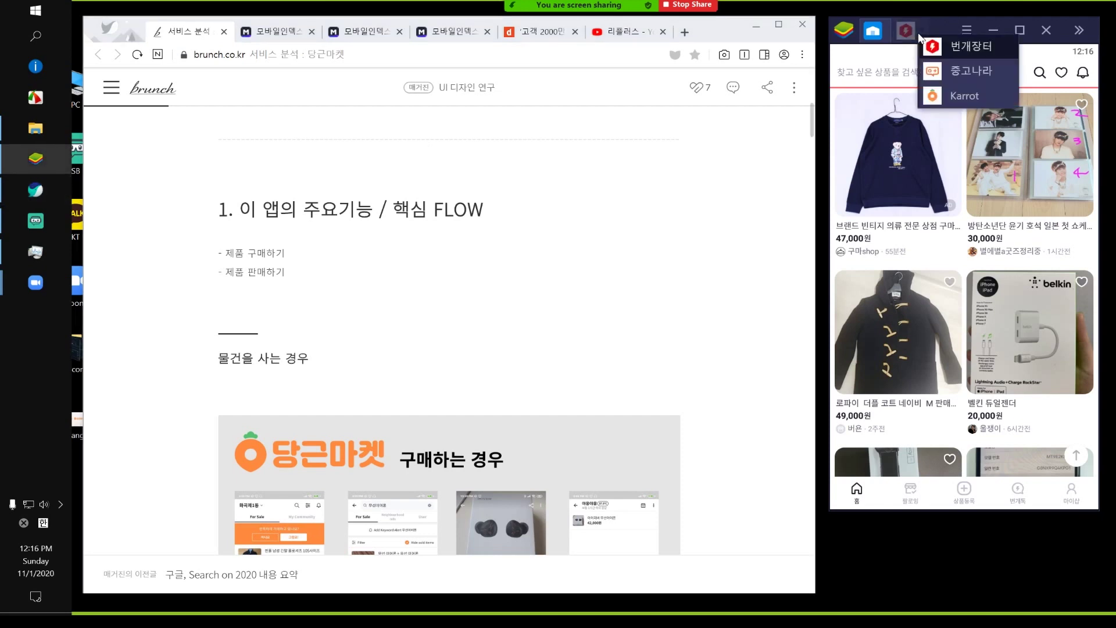
Step: Launch Karrot in BlueStacks and open a new Whale browser tab
{"action": "left_click", "coordinate": [954, 100]}
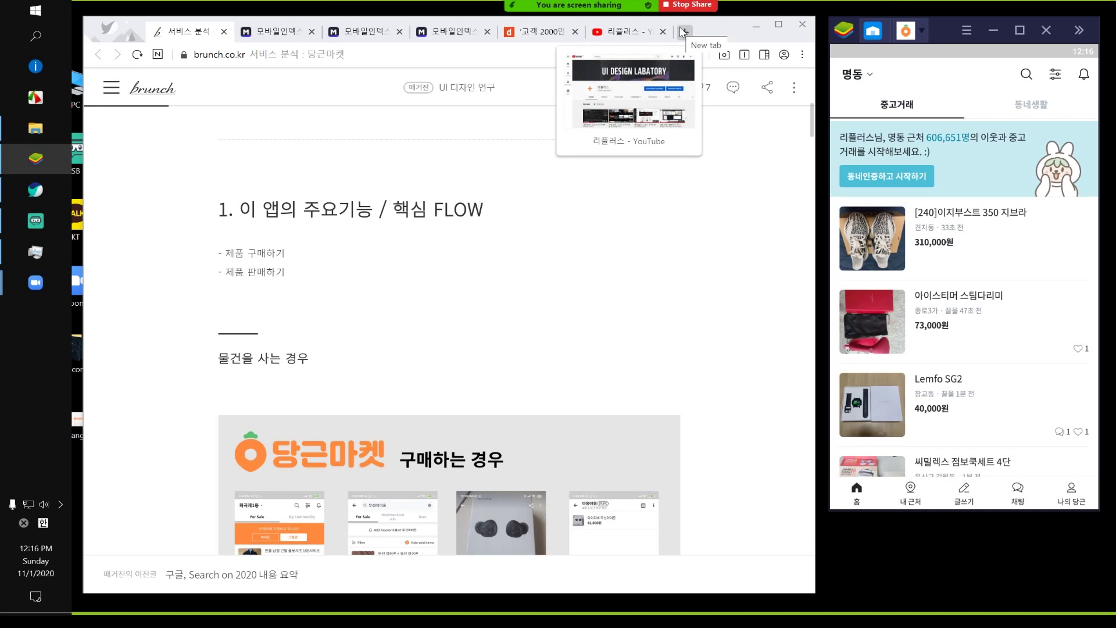
{"action": "left_click", "coordinate": [683, 32]}
Step: Search Google for '당근마켓 TV' and open daangn.com's tv secondhand listings page
{"action": "type", "text": "당근마켓 T"}
{"action": "key", "text": "BackSpace"}
{"action": "key", "text": "BackSpace"}
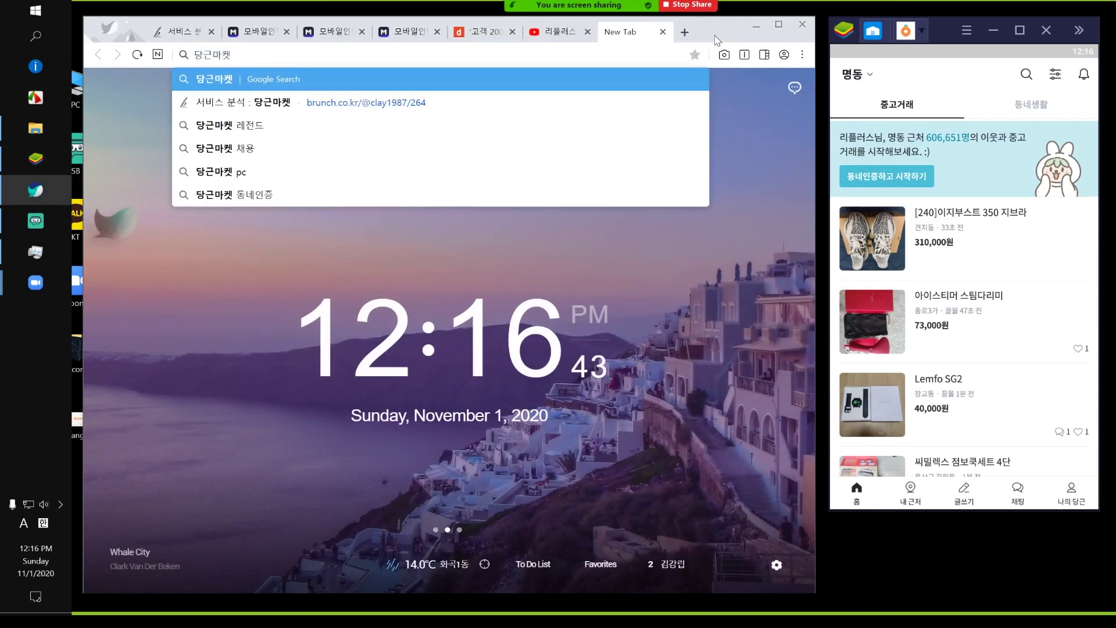
{"action": "type", "text": "TV"}
{"action": "key", "text": "Return"}
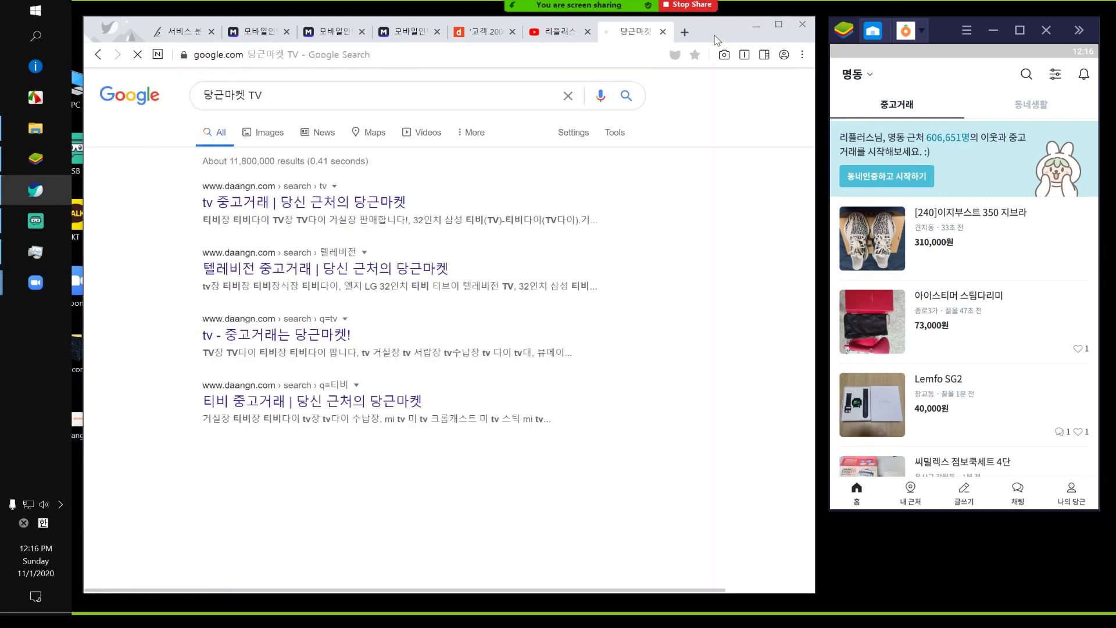
{"action": "left_click", "coordinate": [268, 207]}
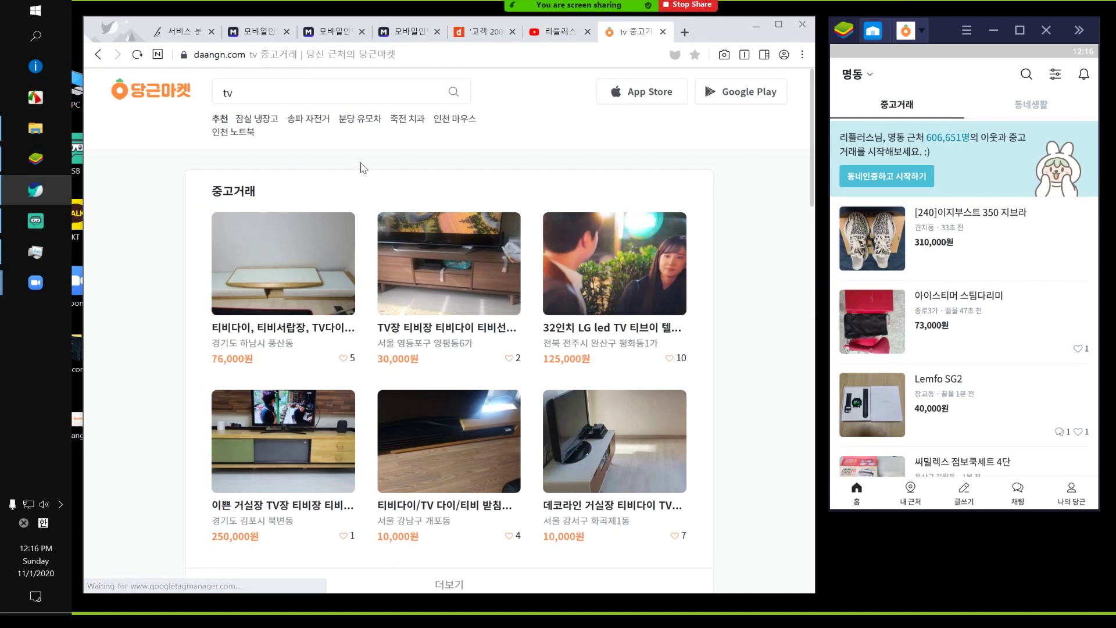
Step: Scroll through the daangn.com tv listings and back to the top
{"action": "scroll", "coordinate": [195, 162], "scroll_direction": "down", "scroll_amount": 1}
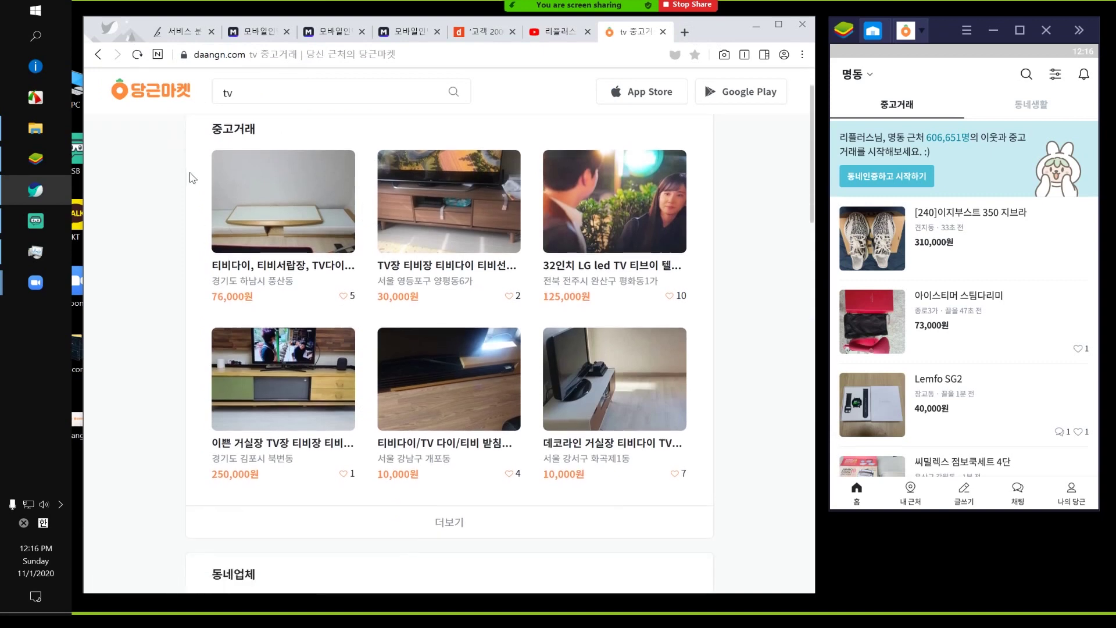
{"action": "scroll", "coordinate": [236, 291], "scroll_direction": "up", "scroll_amount": 1}
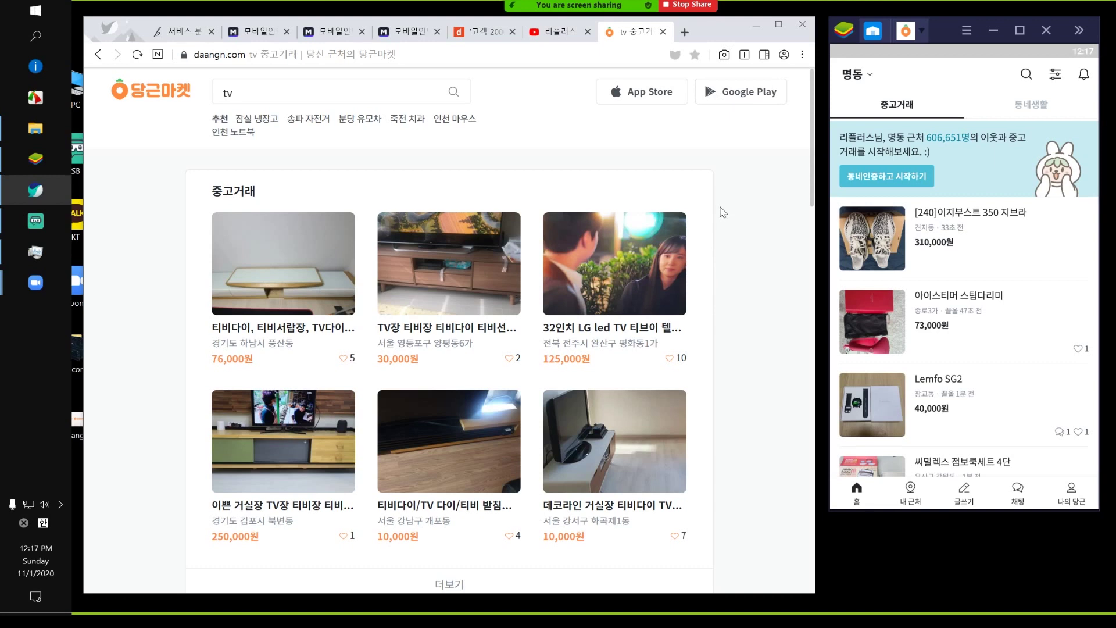
{"action": "scroll", "coordinate": [723, 198], "scroll_direction": "down", "scroll_amount": 7}
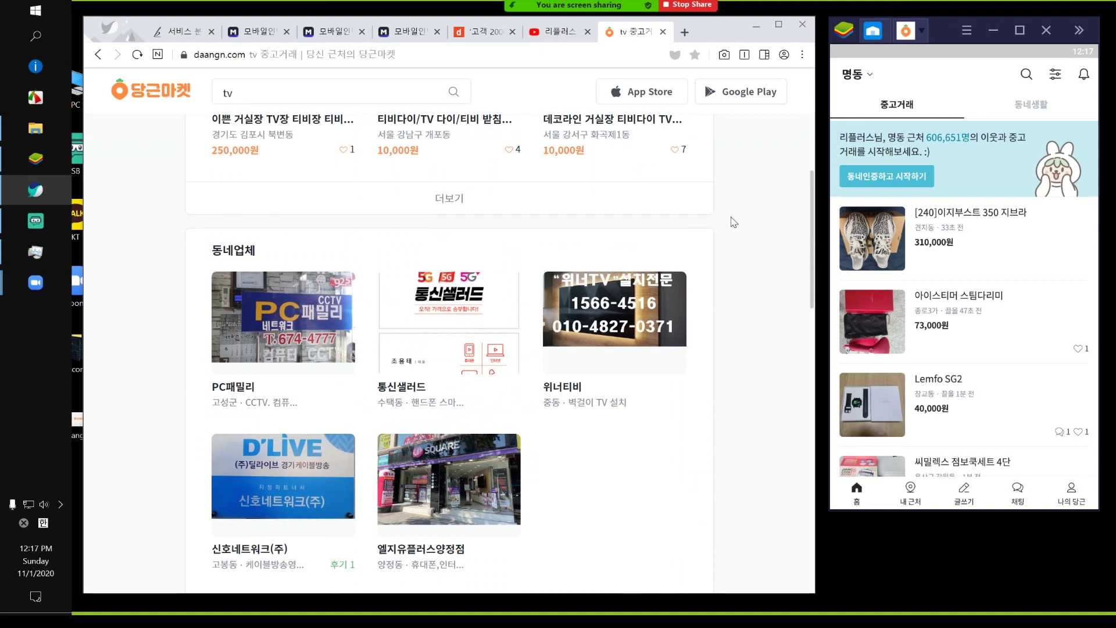
{"action": "scroll", "coordinate": [714, 269], "scroll_direction": "up", "scroll_amount": 5}
{"action": "scroll", "coordinate": [713, 269], "scroll_direction": "up", "scroll_amount": 2}
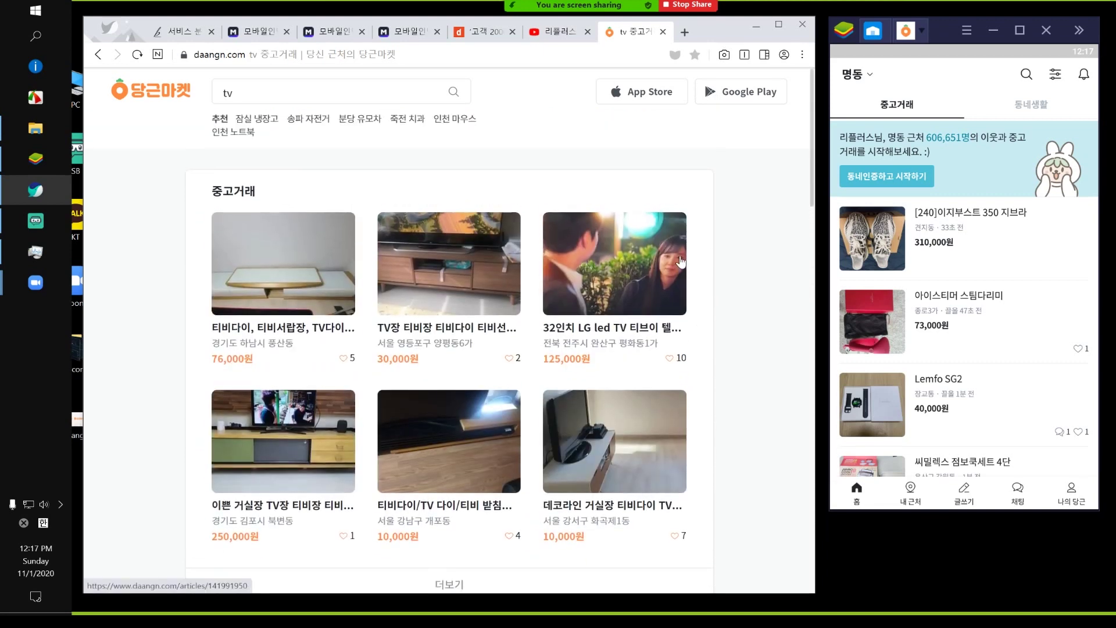
{"action": "scroll", "coordinate": [756, 252], "scroll_direction": "down", "scroll_amount": 8}
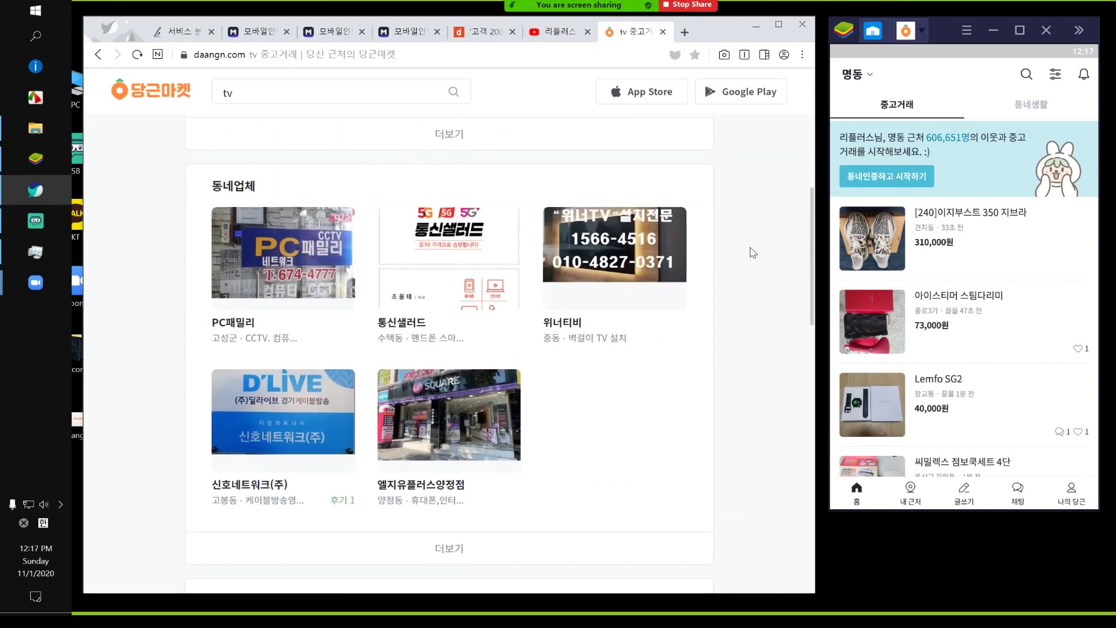
{"action": "scroll", "coordinate": [753, 253], "scroll_direction": "down", "scroll_amount": 8}
{"action": "scroll", "coordinate": [740, 248], "scroll_direction": "down", "scroll_amount": 9}
{"action": "scroll", "coordinate": [717, 264], "scroll_direction": "up", "scroll_amount": 6}
{"action": "scroll", "coordinate": [706, 277], "scroll_direction": "up", "scroll_amount": 18}
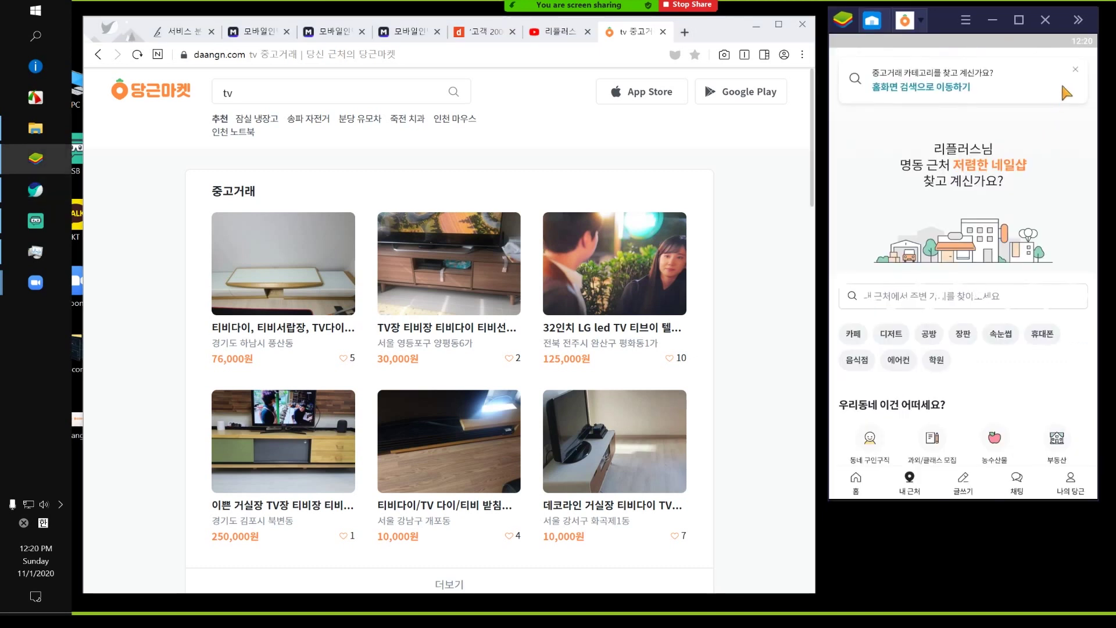
Step: Dismiss Karrot's search banner and switch between the 홈 and 내 근처 tabs, ending on 홈
{"action": "left_click", "coordinate": [1075, 70]}
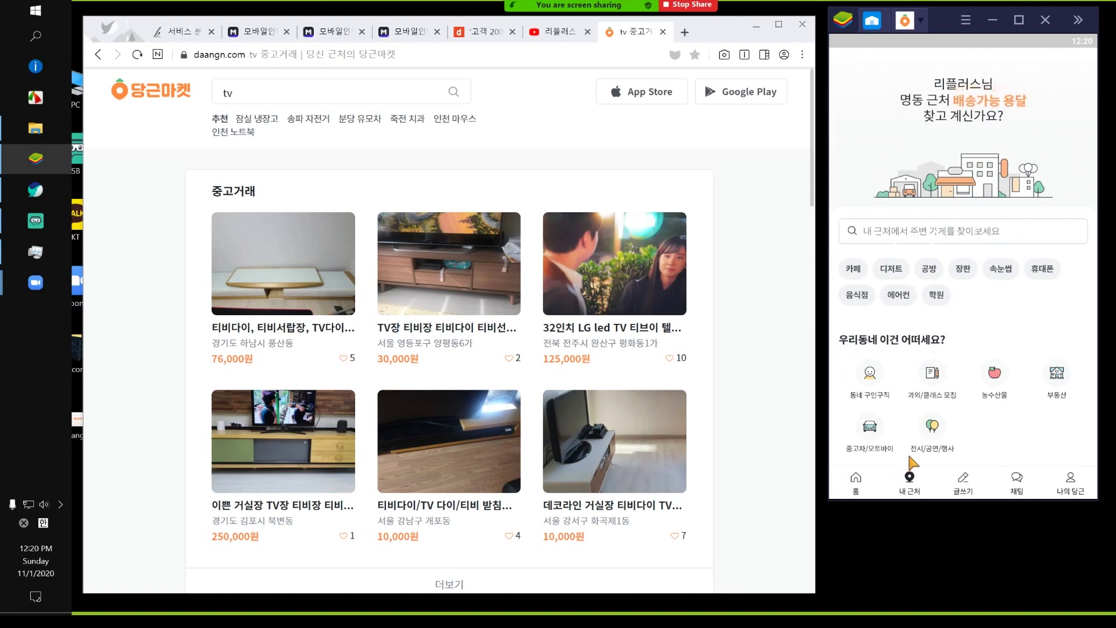
{"action": "left_click", "coordinate": [855, 487]}
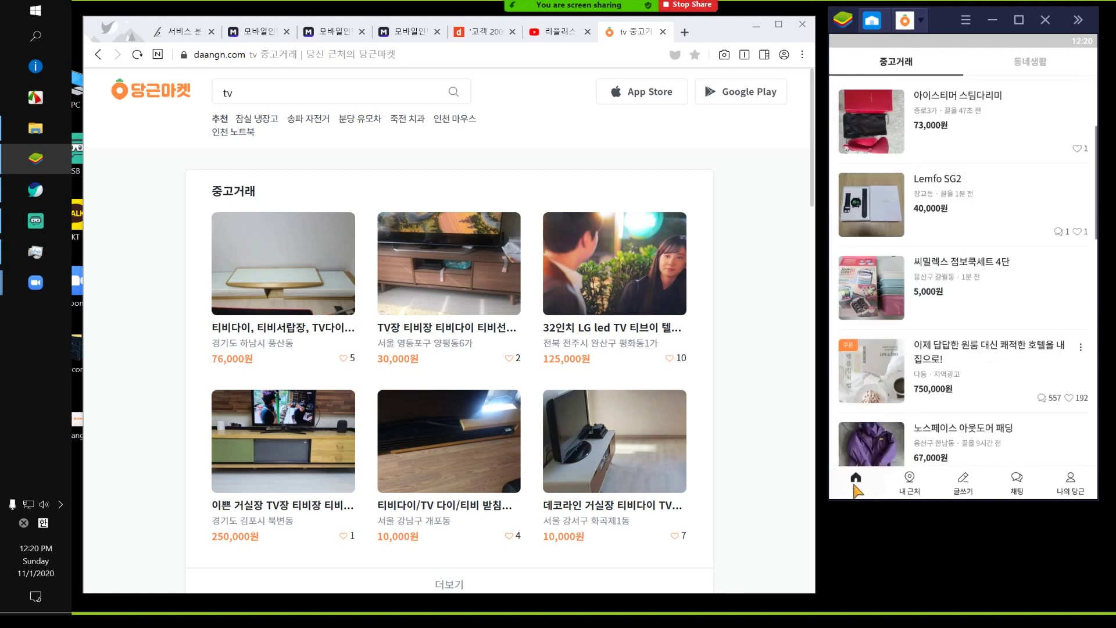
{"action": "left_click", "coordinate": [910, 484]}
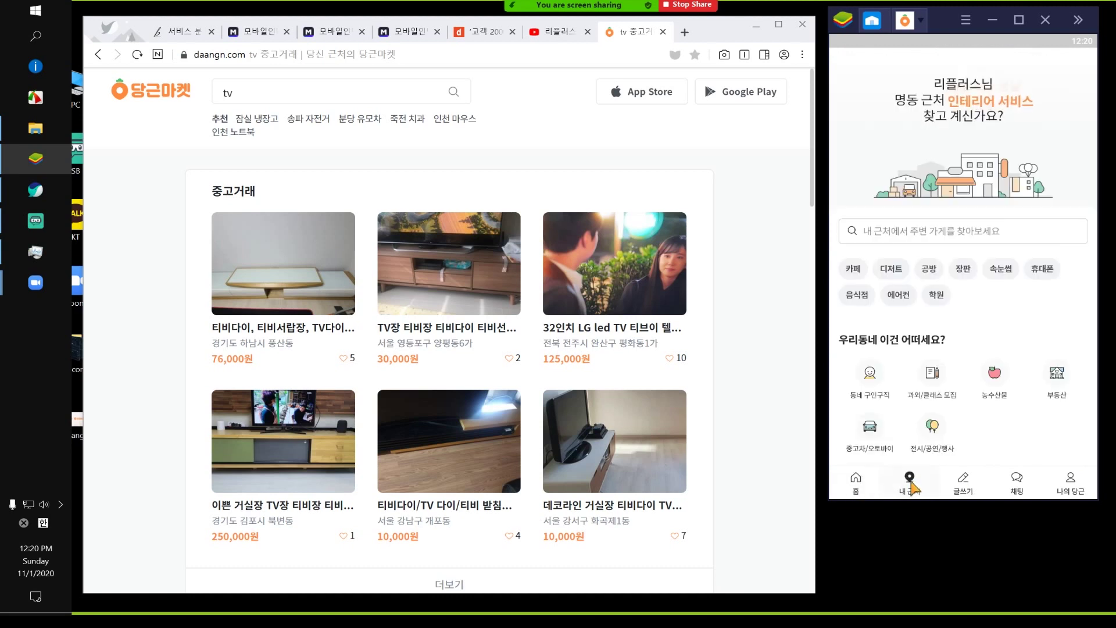
{"action": "left_click", "coordinate": [856, 486]}
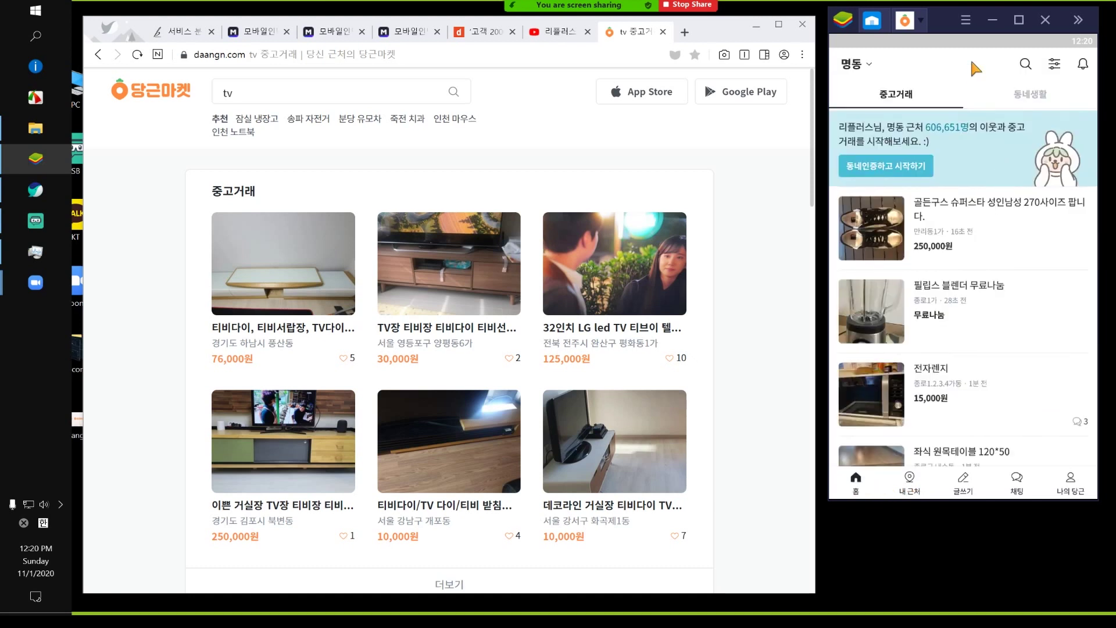
Step: Search Karrot for 가바, then correct the query to 가방
{"action": "left_click", "coordinate": [1026, 66]}
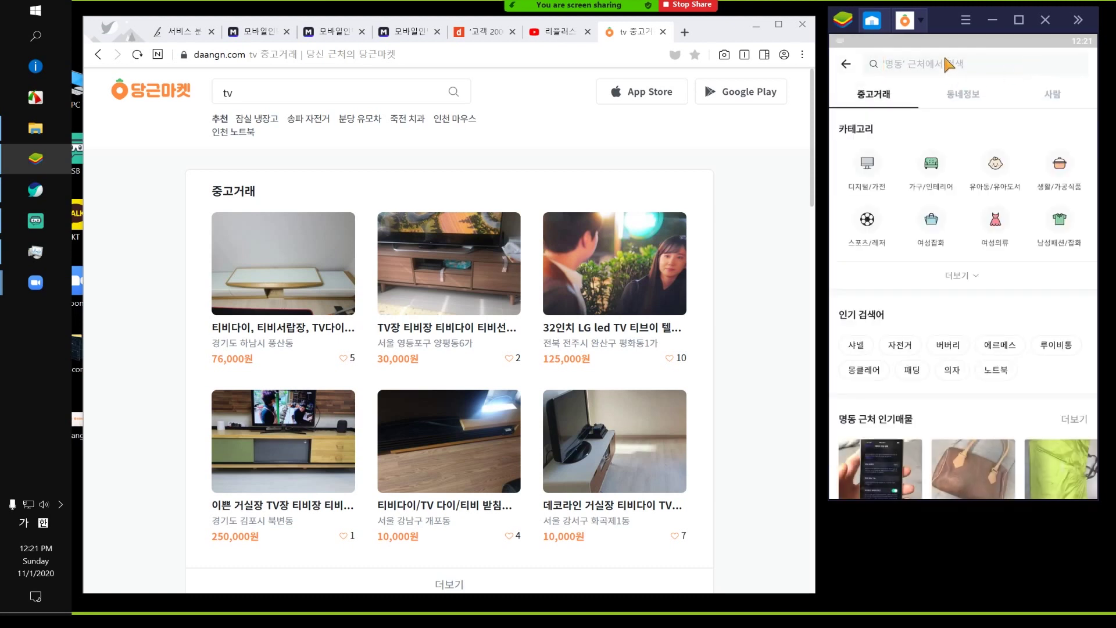
{"action": "type", "text": "ㅅ"}
{"action": "key", "text": "BackSpace"}
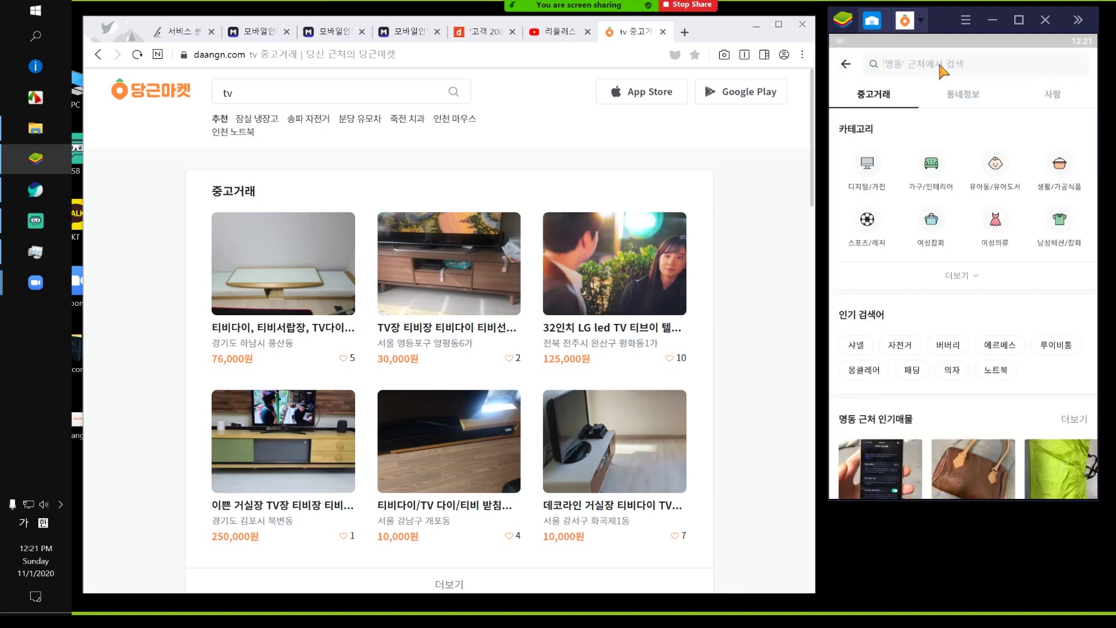
{"action": "type", "text": "가바"}
{"action": "key", "text": "Return"}
{"action": "left_click", "coordinate": [937, 60]}
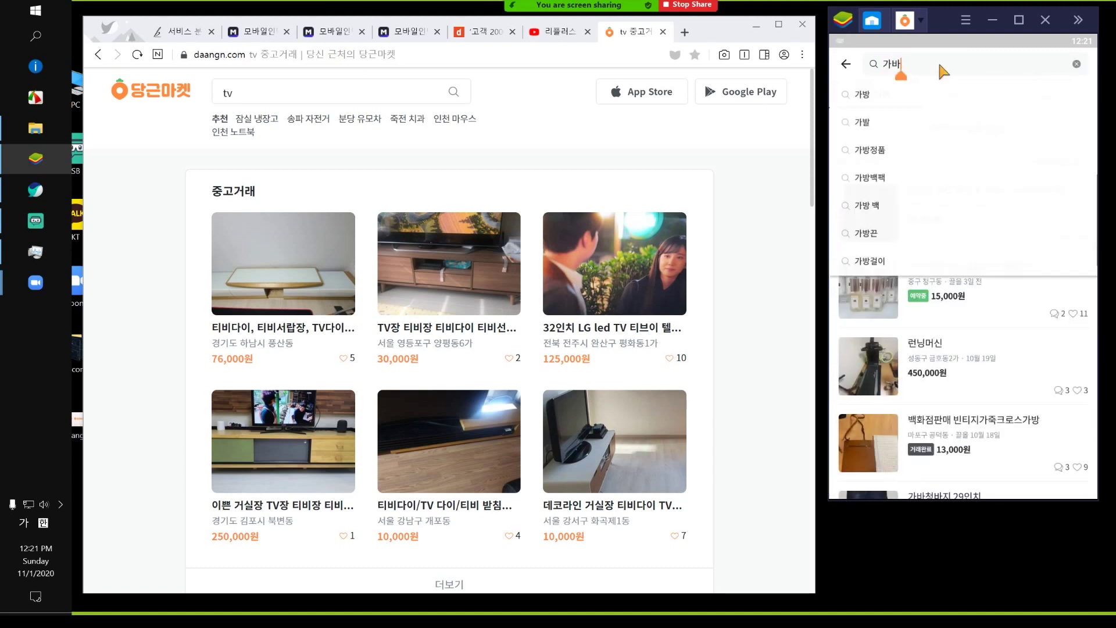
{"action": "type", "text": "ㅇ"}
{"action": "key", "text": "Return"}
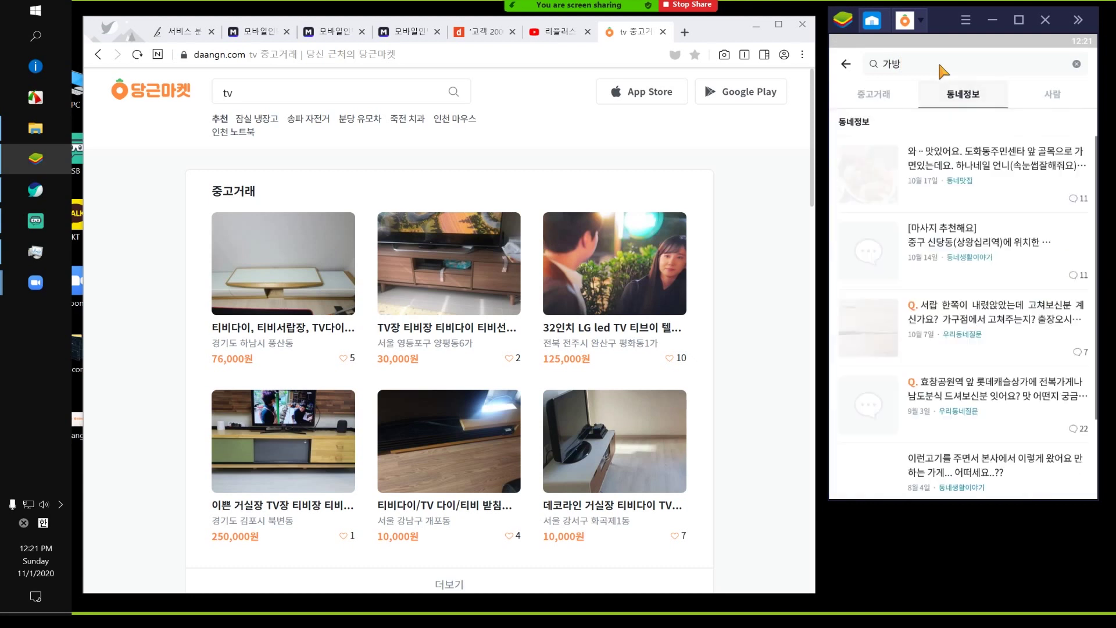
Step: Search for 스니커즈 화 and view its 중고거래 sneaker listings
{"action": "left_click", "coordinate": [930, 60]}
{"action": "key", "text": "BackSpace"}
{"action": "key", "text": "BackSpace"}
{"action": "type", "text": "스닉ㅓ즈 화"}
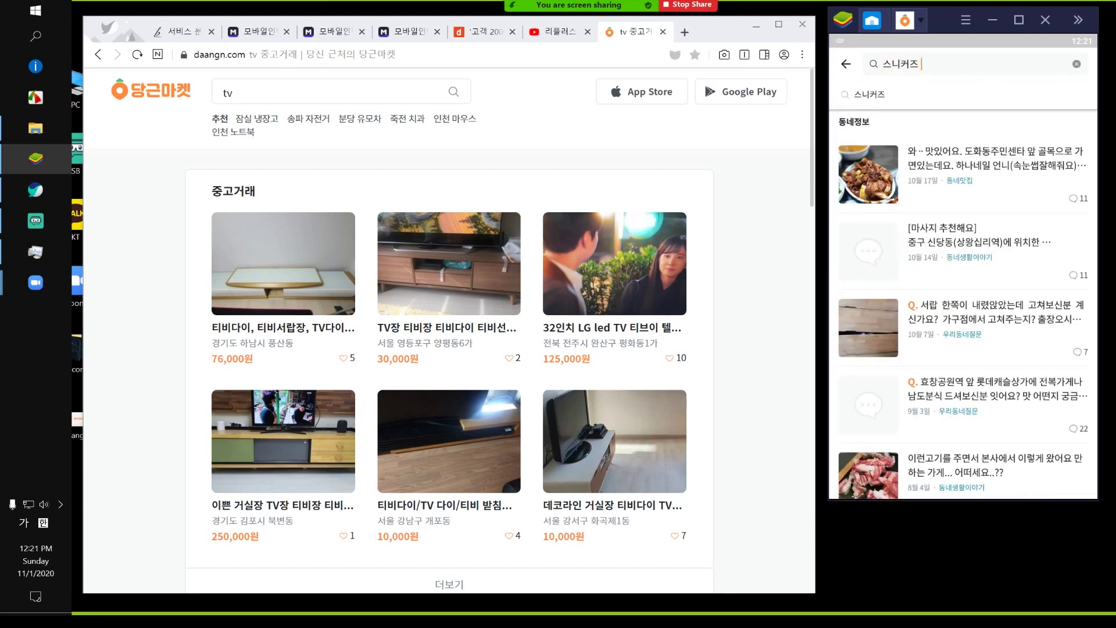
{"action": "key", "text": "Return"}
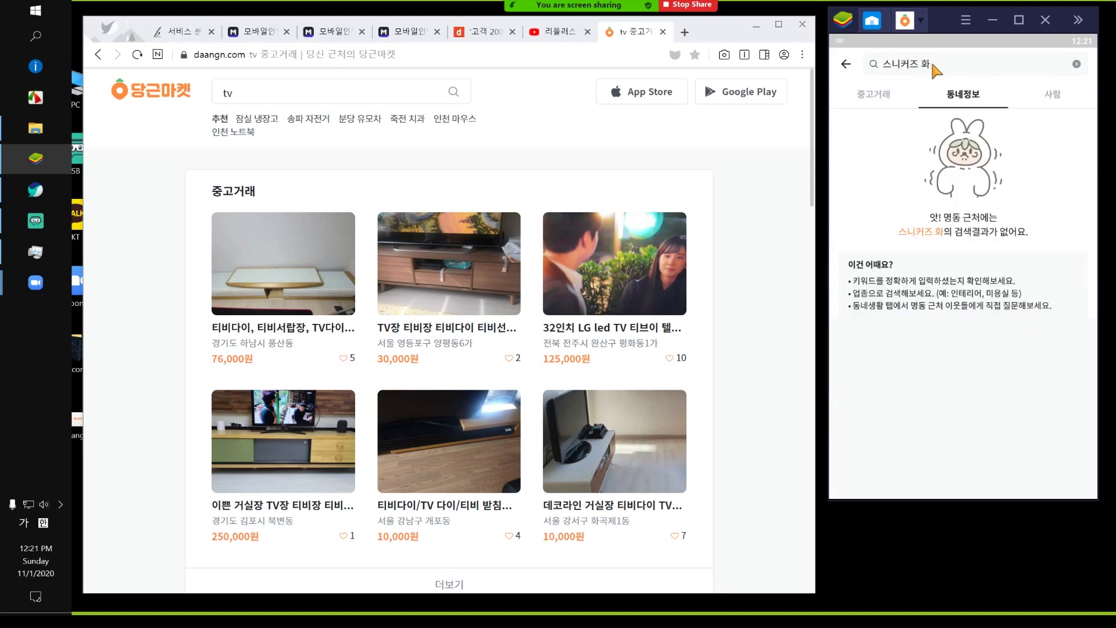
{"action": "key", "text": "BackSpace"}
{"action": "key", "text": "BackSpace"}
{"action": "key", "text": "BackSpace"}
{"action": "key", "text": "BackSpace"}
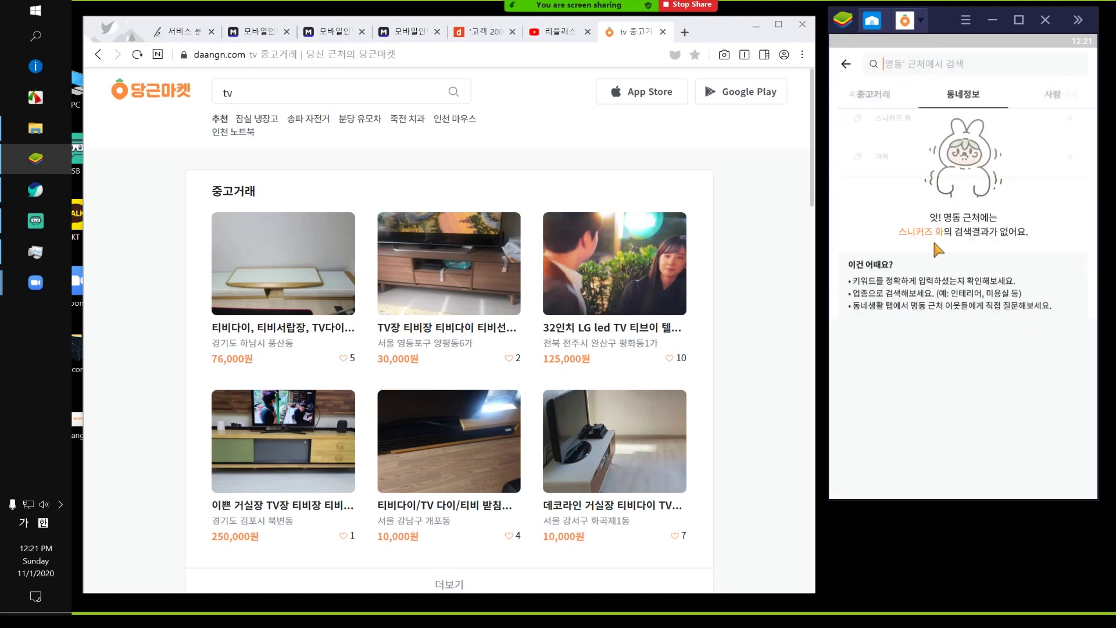
{"action": "left_click", "coordinate": [873, 94]}
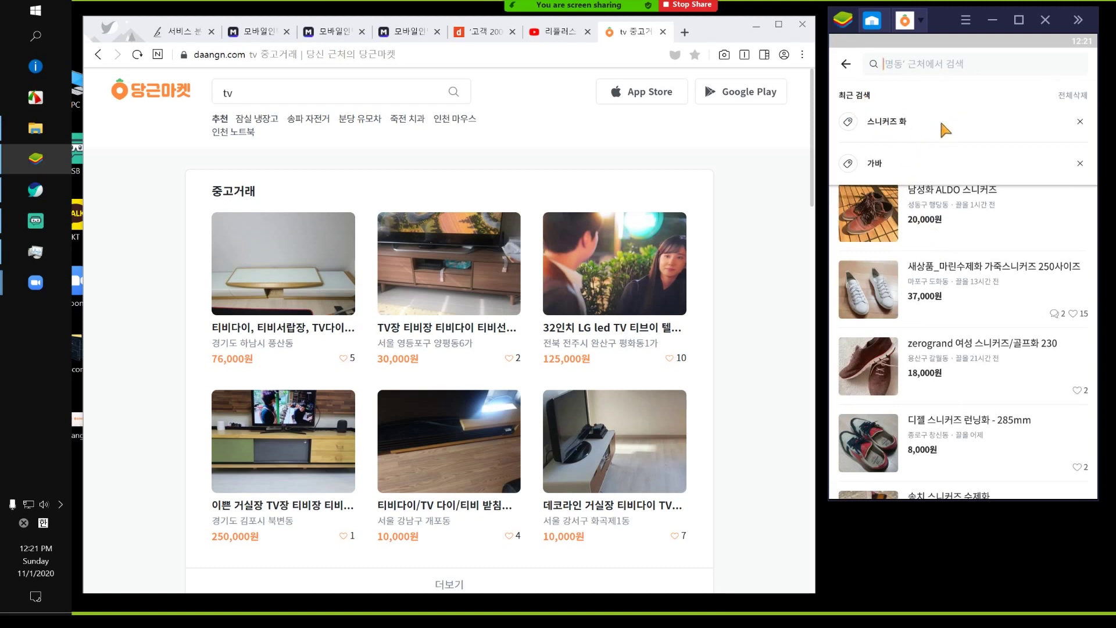
Step: Check the recent searches list, close it, and return to the home feed
{"action": "left_click", "coordinate": [940, 66]}
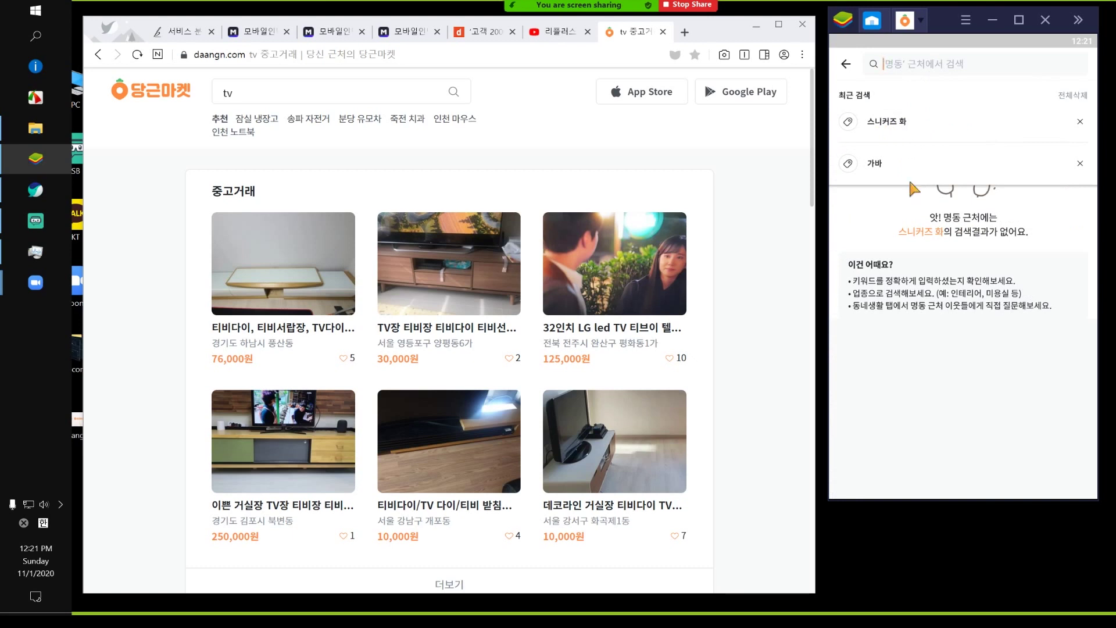
{"action": "left_click", "coordinate": [881, 223]}
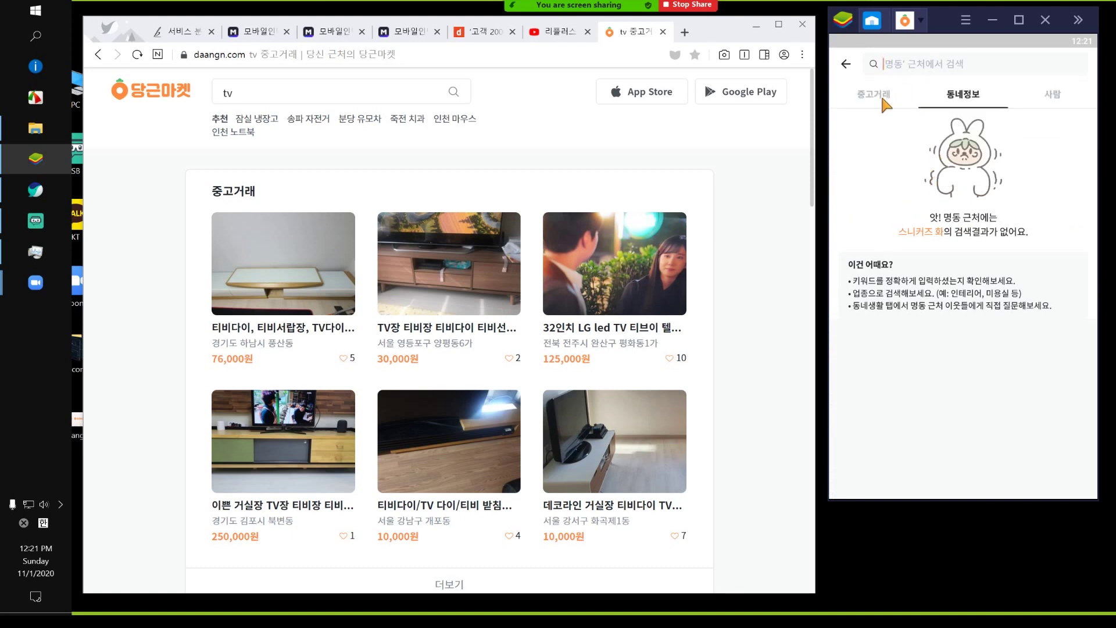
{"action": "left_click", "coordinate": [848, 64]}
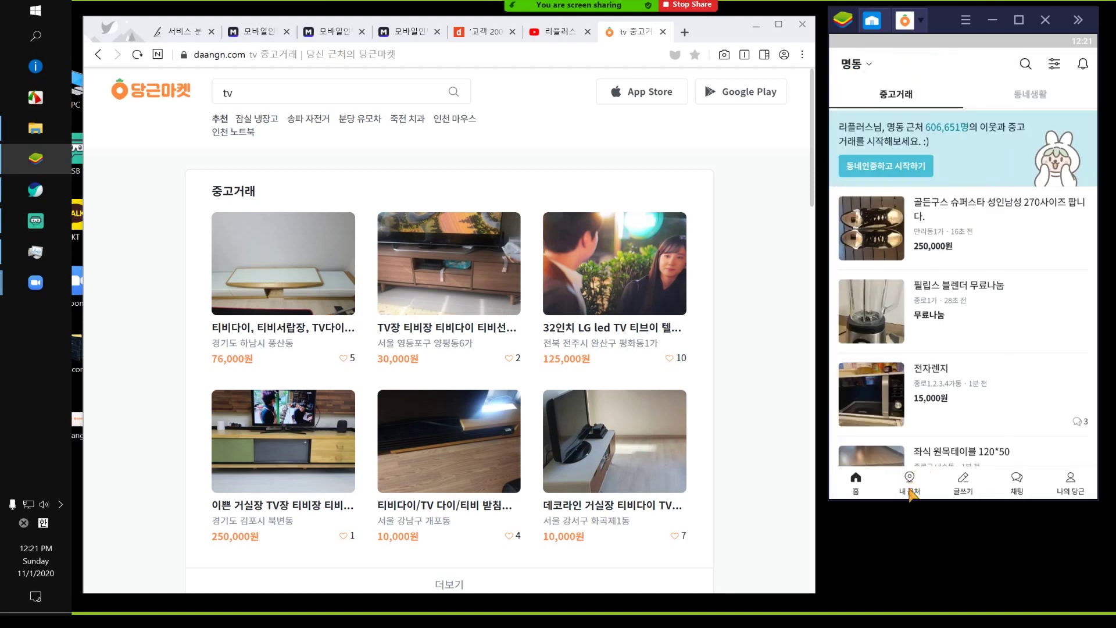
Step: Switch to the 동네생활 neighbourhood feed and scroll through its posts
{"action": "left_click", "coordinate": [1031, 96]}
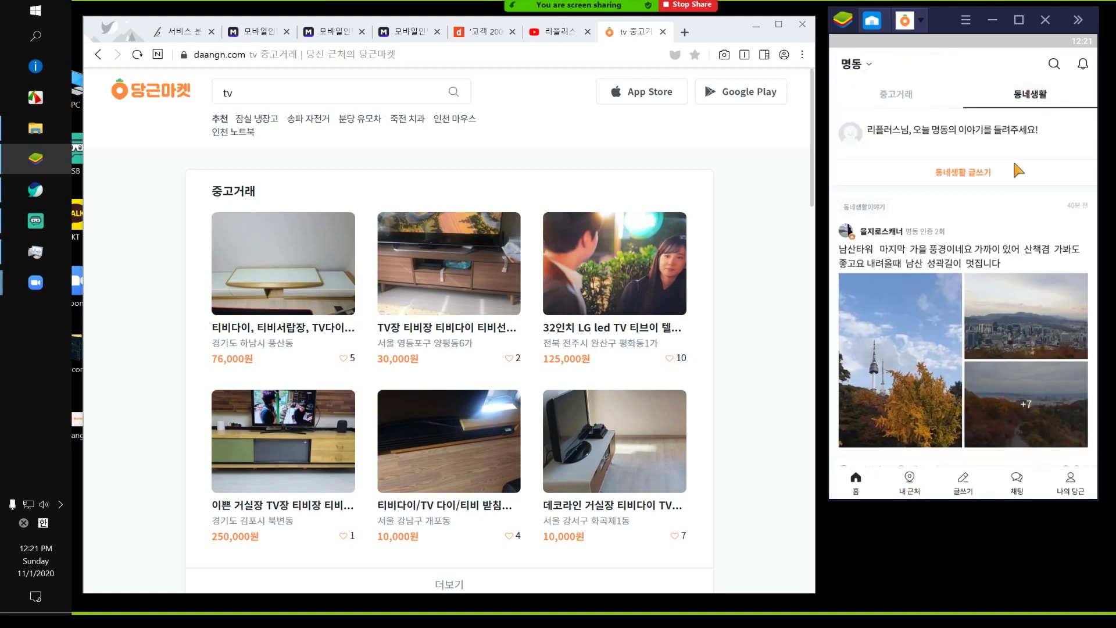
{"action": "scroll", "coordinate": [947, 241], "scroll_direction": "down", "scroll_amount": 5}
{"action": "scroll", "coordinate": [942, 228], "scroll_direction": "down", "scroll_amount": 10}
{"action": "scroll", "coordinate": [925, 271], "scroll_direction": "up", "scroll_amount": 4}
{"action": "scroll", "coordinate": [895, 219], "scroll_direction": "up", "scroll_amount": 4}
{"action": "scroll", "coordinate": [898, 261], "scroll_direction": "down", "scroll_amount": 6}
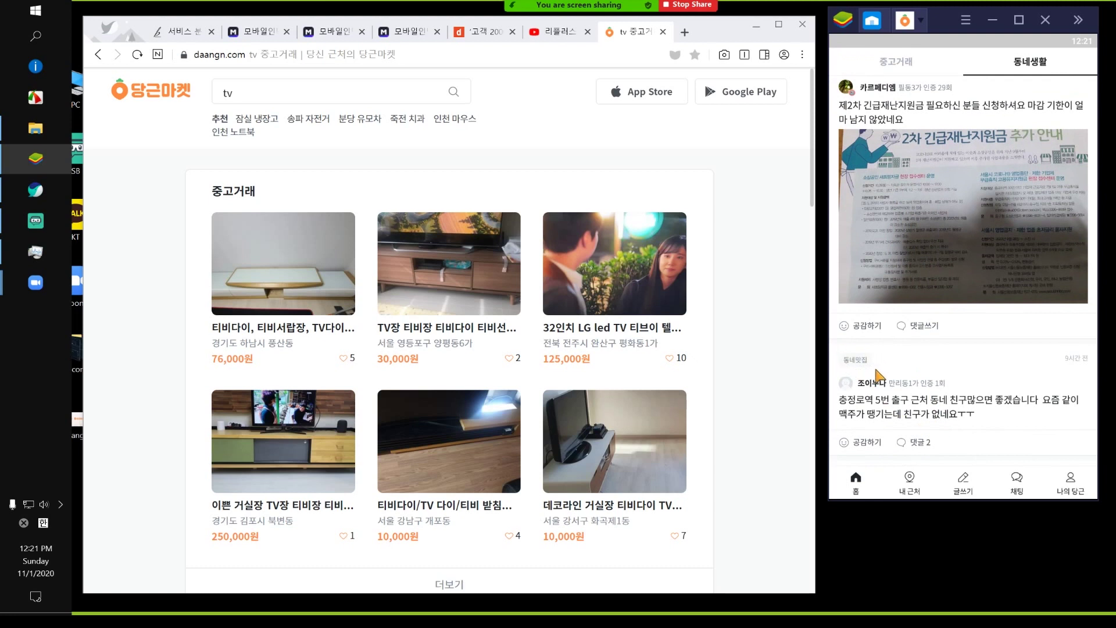
{"action": "scroll", "coordinate": [872, 349], "scroll_direction": "down", "scroll_amount": 3}
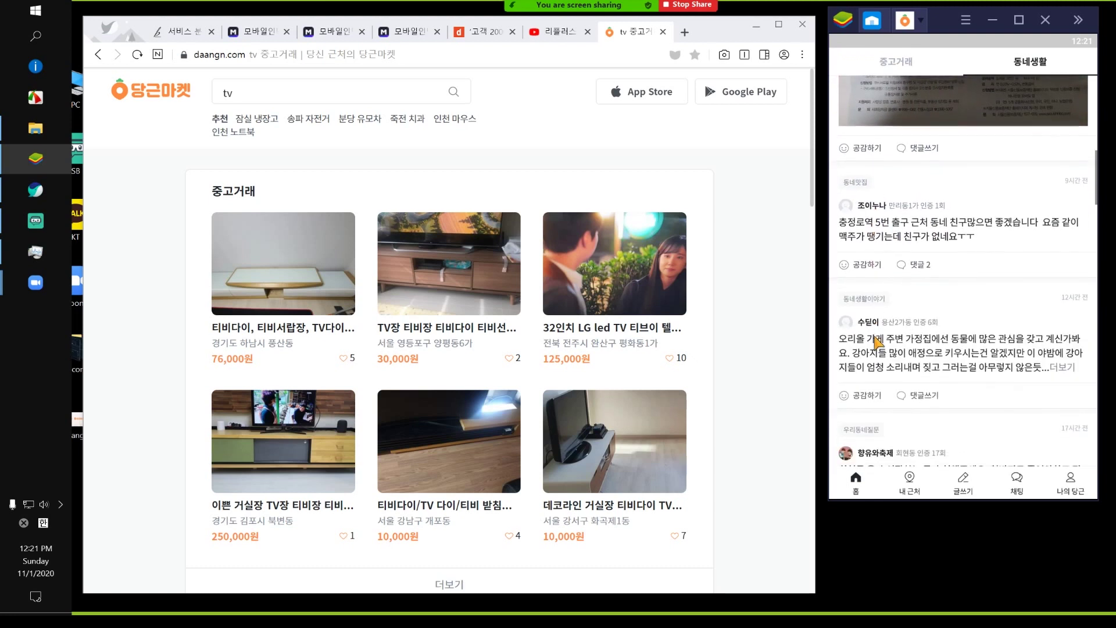
{"action": "scroll", "coordinate": [903, 290], "scroll_direction": "up", "scroll_amount": 5}
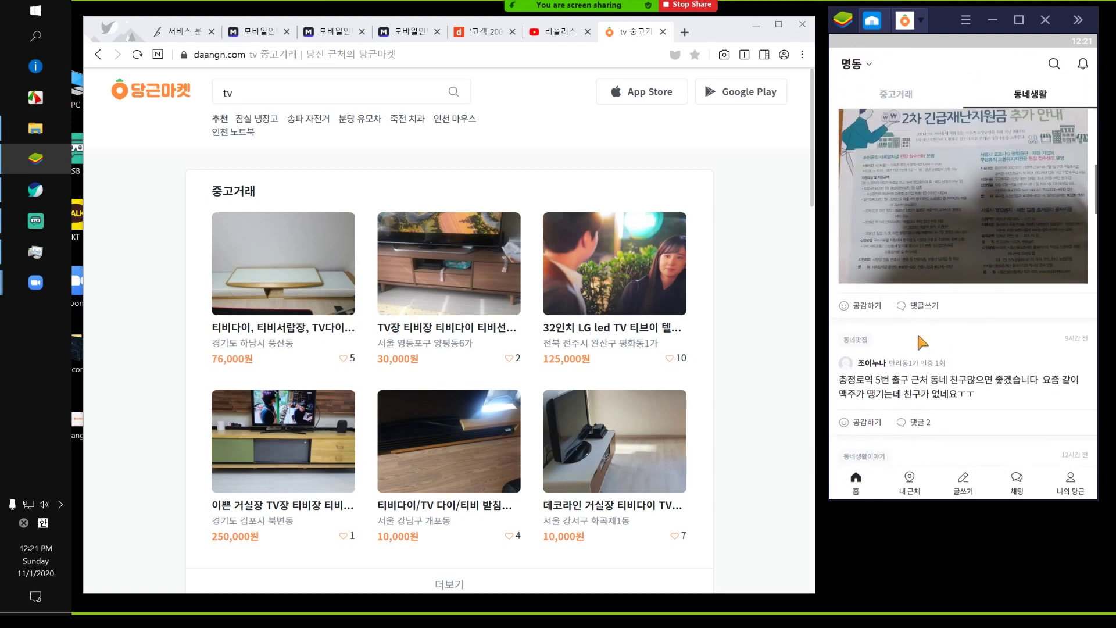
Step: Search Karrot for 동네사건사고 using Korean input
{"action": "left_click", "coordinate": [1052, 67]}
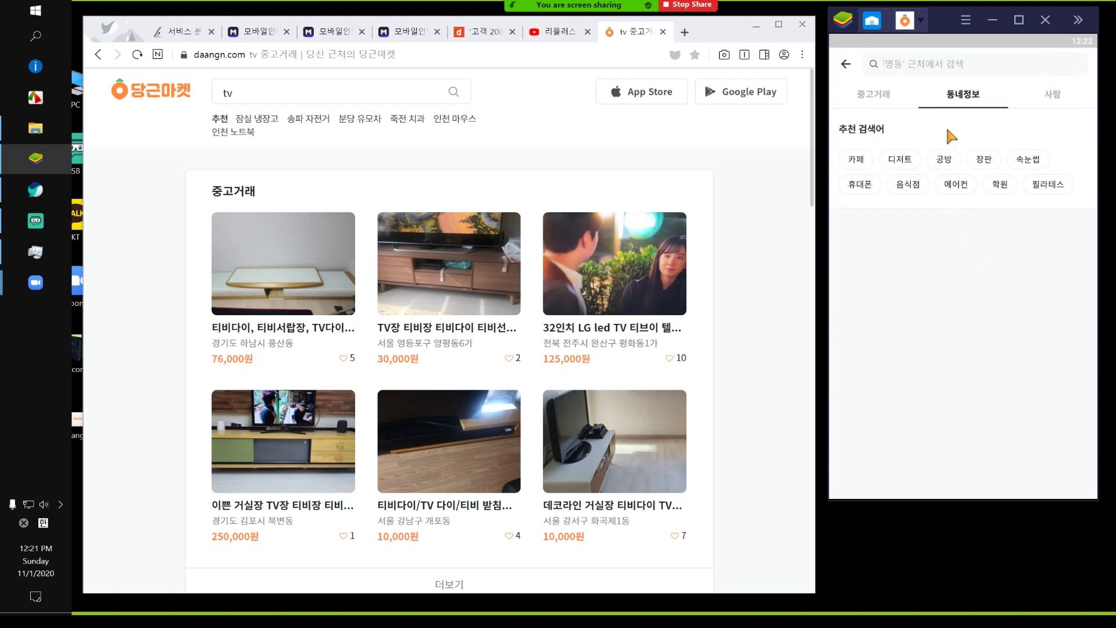
{"action": "left_click", "coordinate": [950, 72]}
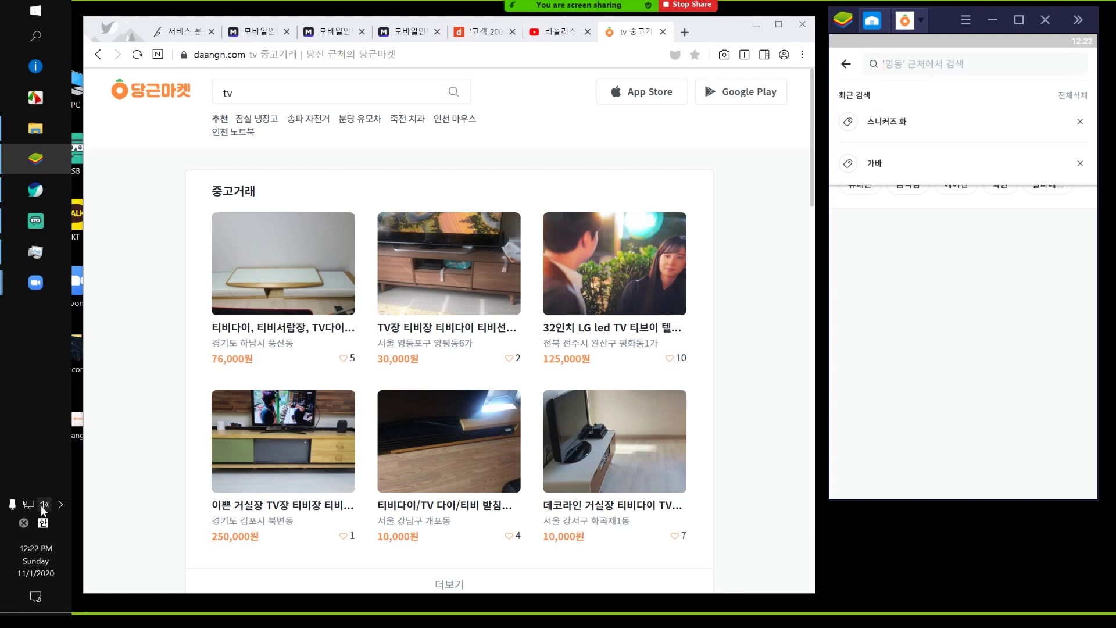
{"action": "left_click", "coordinate": [43, 527]}
{"action": "left_click", "coordinate": [149, 515]}
{"action": "left_click", "coordinate": [924, 68]}
{"action": "type", "text": "동네사건시"}
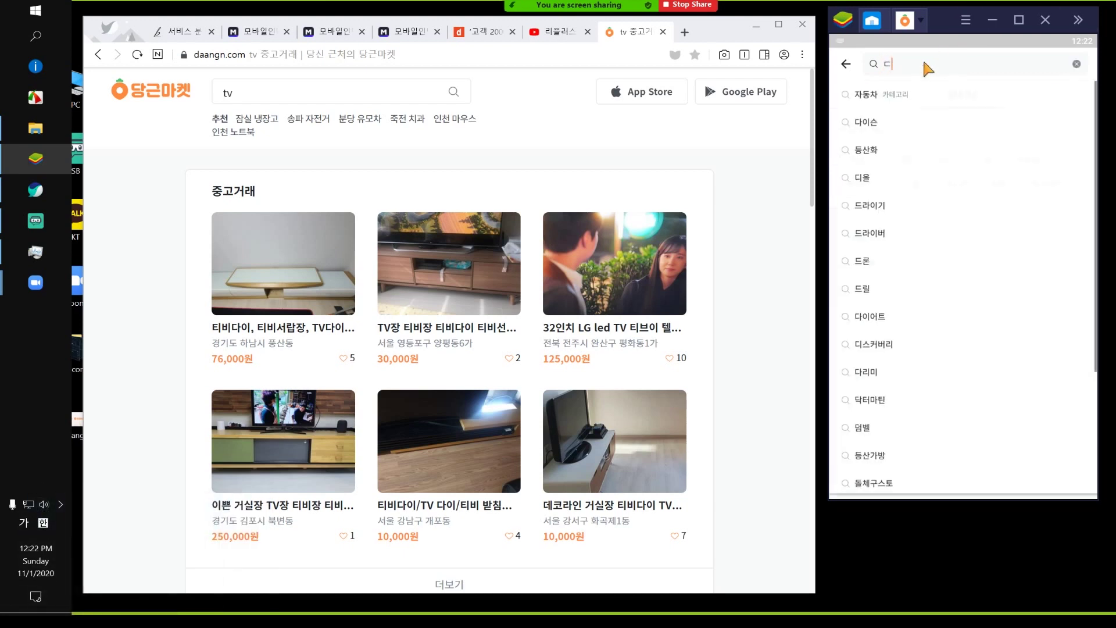
{"action": "type", "text": "고"}
{"action": "key", "text": "Return"}
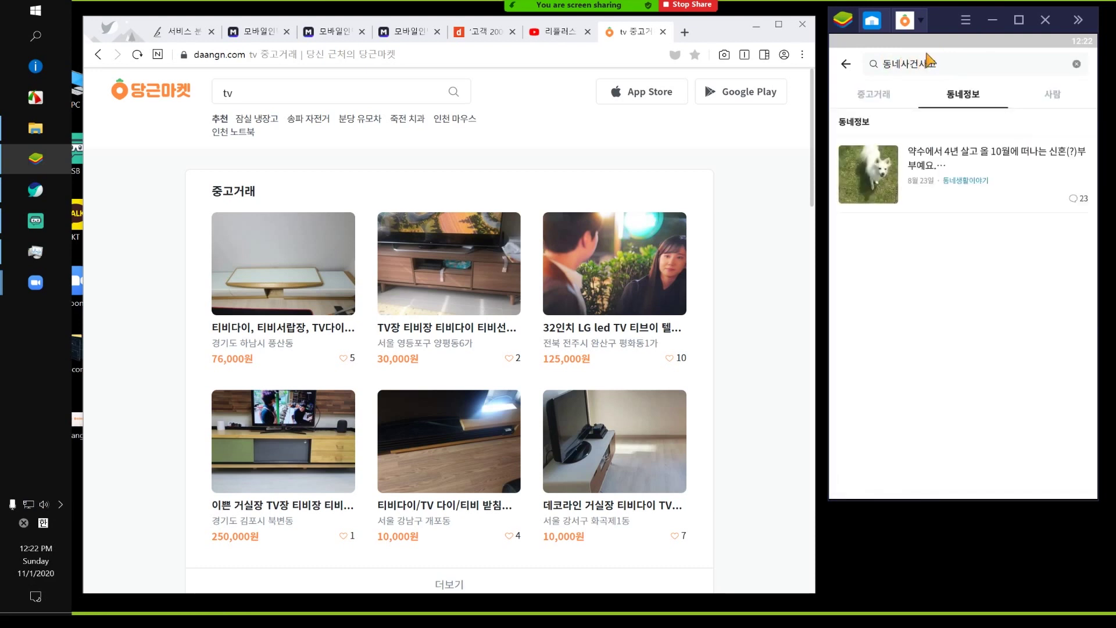
Step: Browse the 동네생활이야기 topic page, then return to the 동네사건사고 results
{"action": "left_click", "coordinate": [977, 183]}
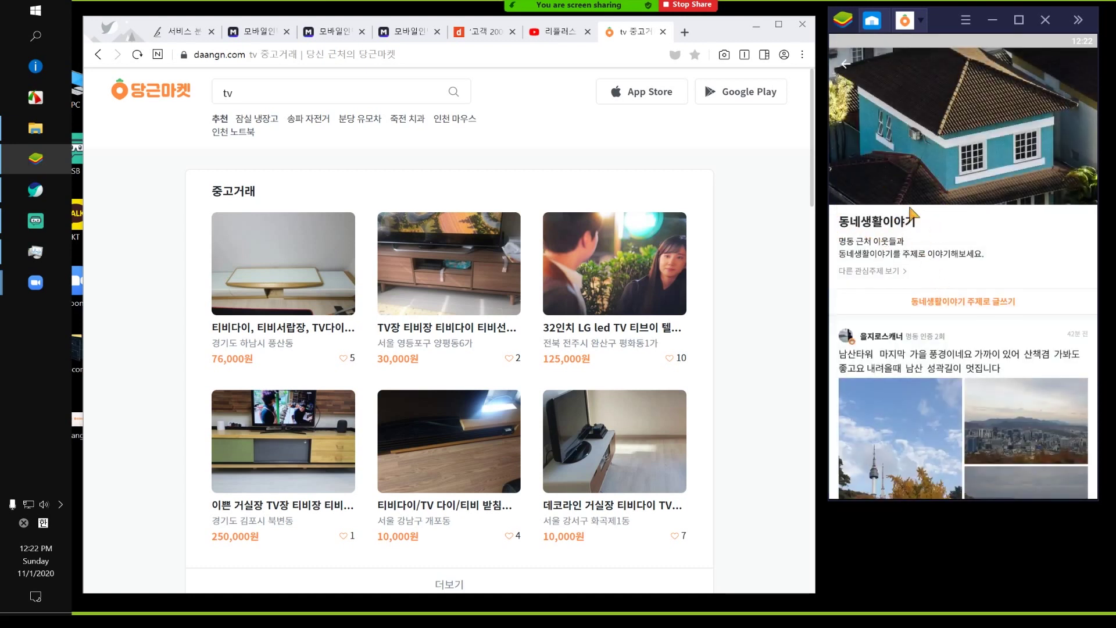
{"action": "scroll", "coordinate": [980, 239], "scroll_direction": "down", "scroll_amount": 2}
{"action": "scroll", "coordinate": [980, 238], "scroll_direction": "down", "scroll_amount": 10}
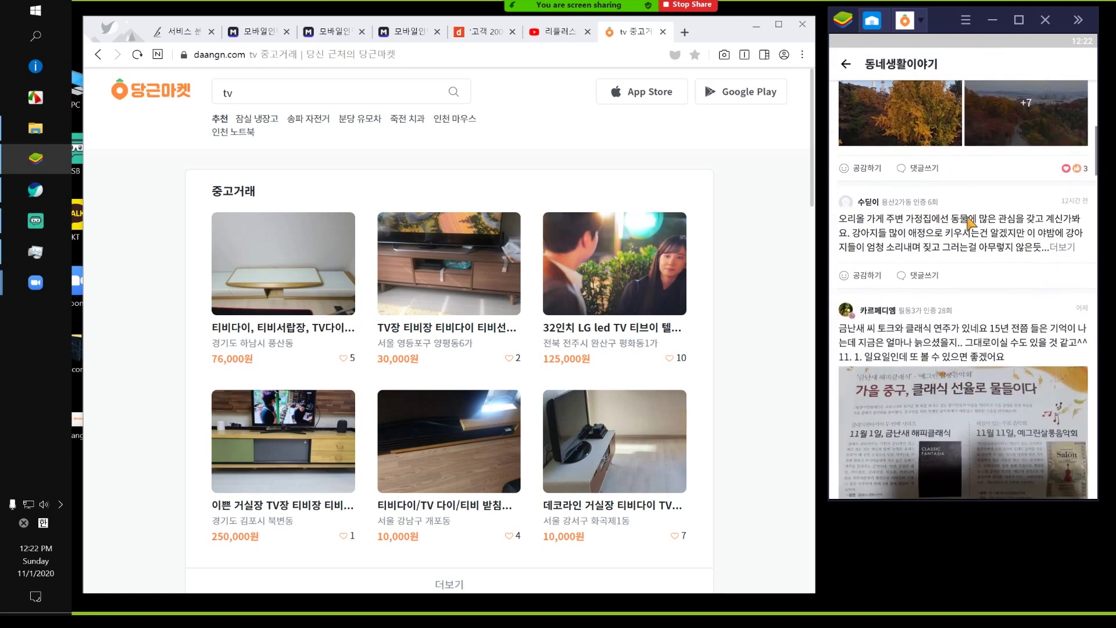
{"action": "scroll", "coordinate": [966, 212], "scroll_direction": "down", "scroll_amount": 3}
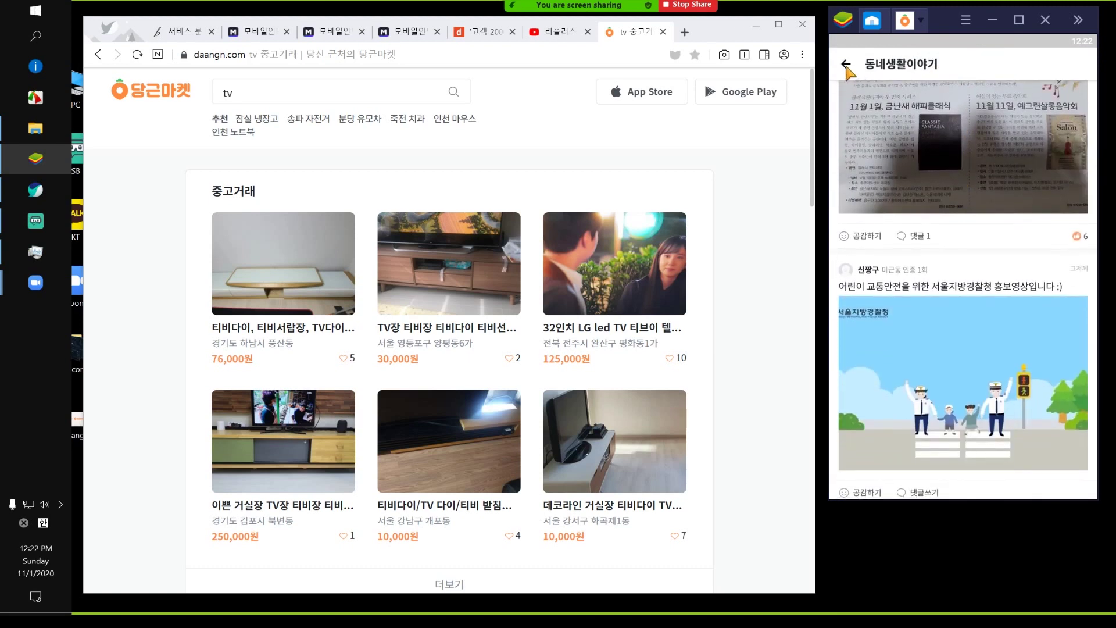
{"action": "left_click", "coordinate": [846, 65]}
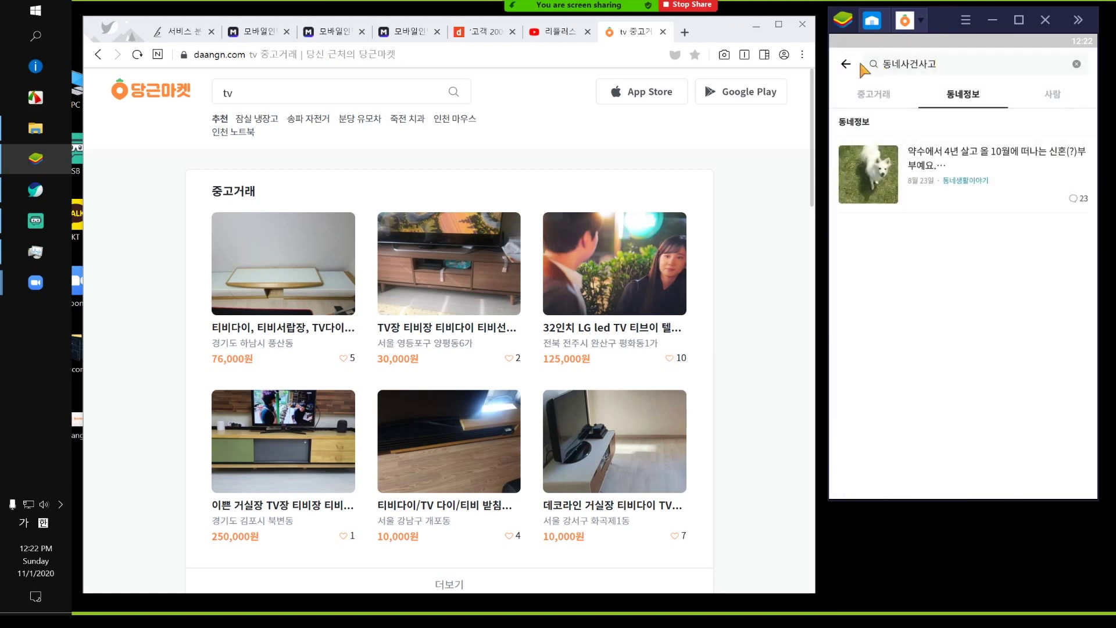
Step: Check the 중고거래 and 동네정보 results, clear the query, and return home
{"action": "left_click", "coordinate": [872, 93]}
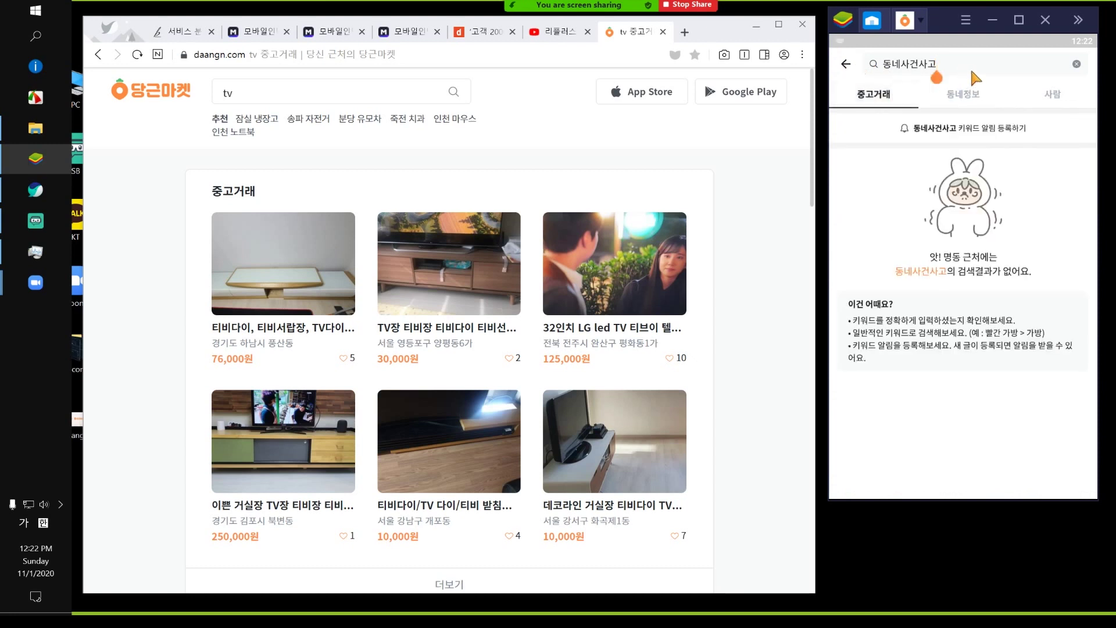
{"action": "left_click", "coordinate": [1077, 64]}
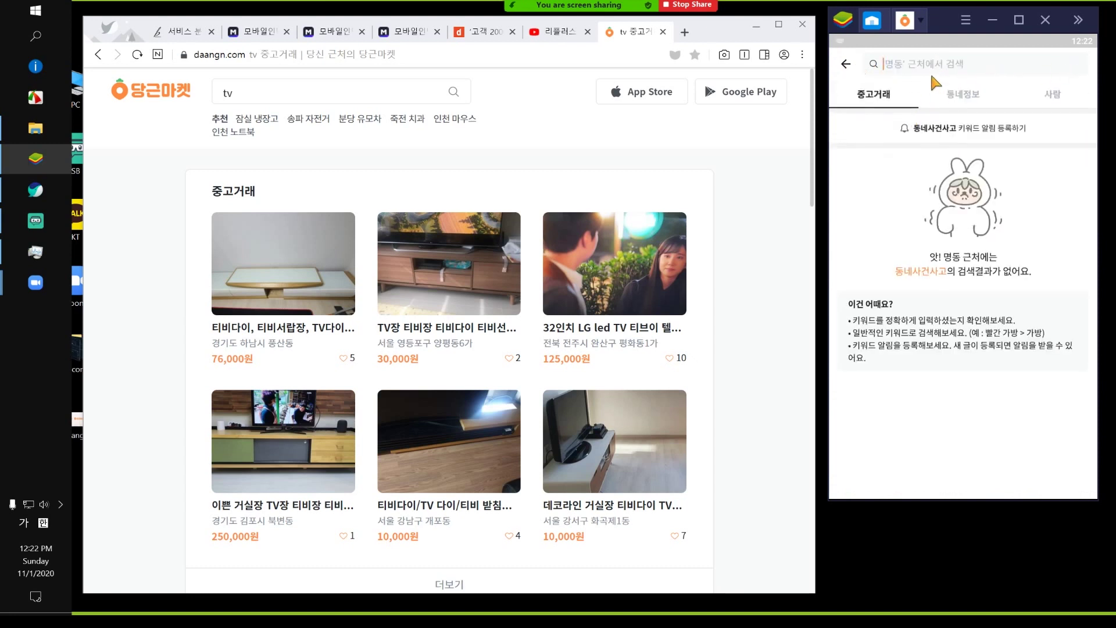
{"action": "left_click", "coordinate": [960, 90]}
{"action": "left_click", "coordinate": [880, 104]}
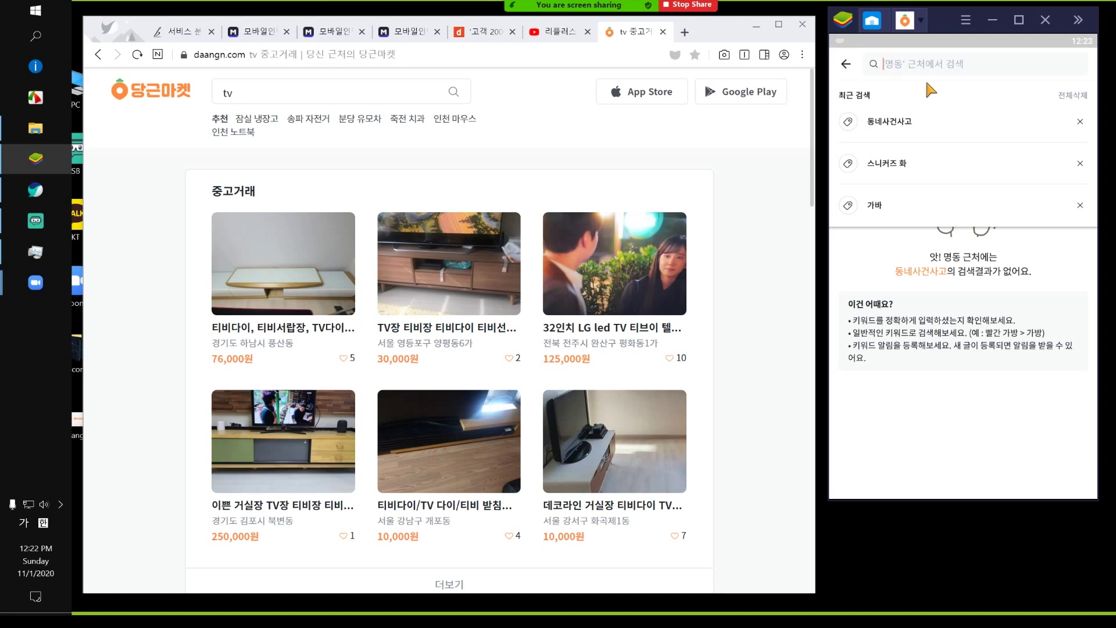
{"action": "left_click", "coordinate": [849, 66]}
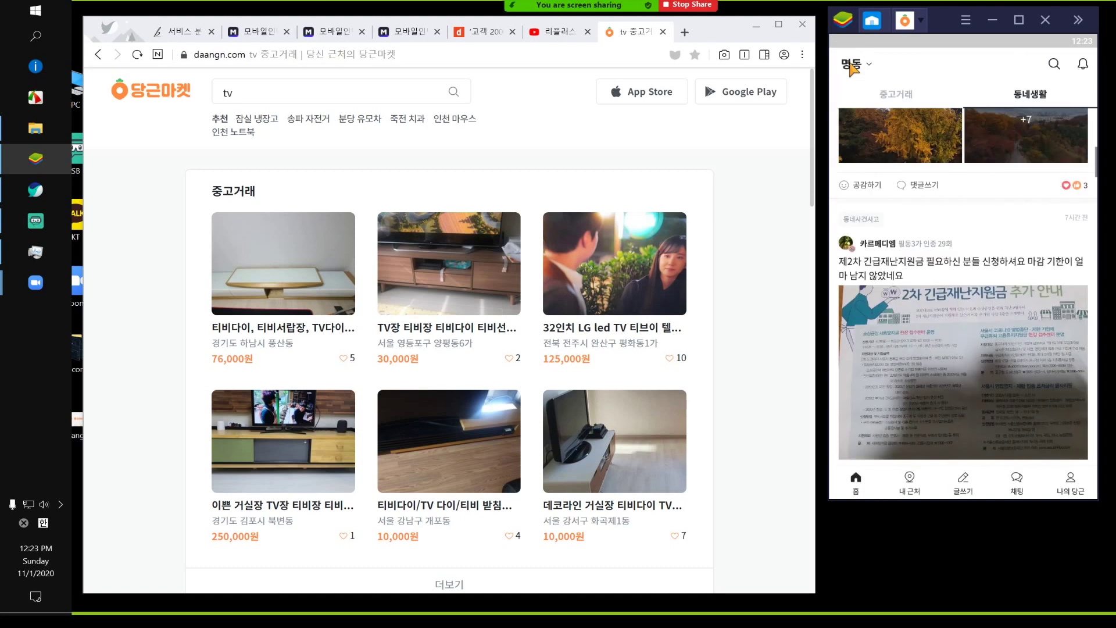
Step: Try 글쓰기 twice, dismissing the verification notice, then start 동네인증하기 on the 명동 map
{"action": "left_click", "coordinate": [969, 481]}
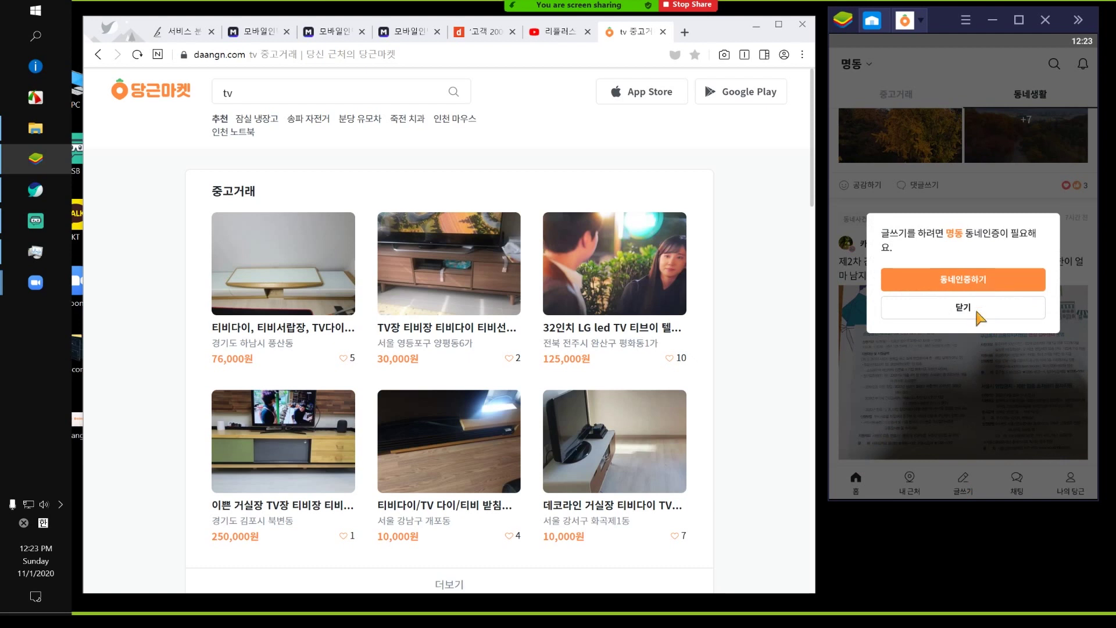
{"action": "left_click", "coordinate": [977, 308]}
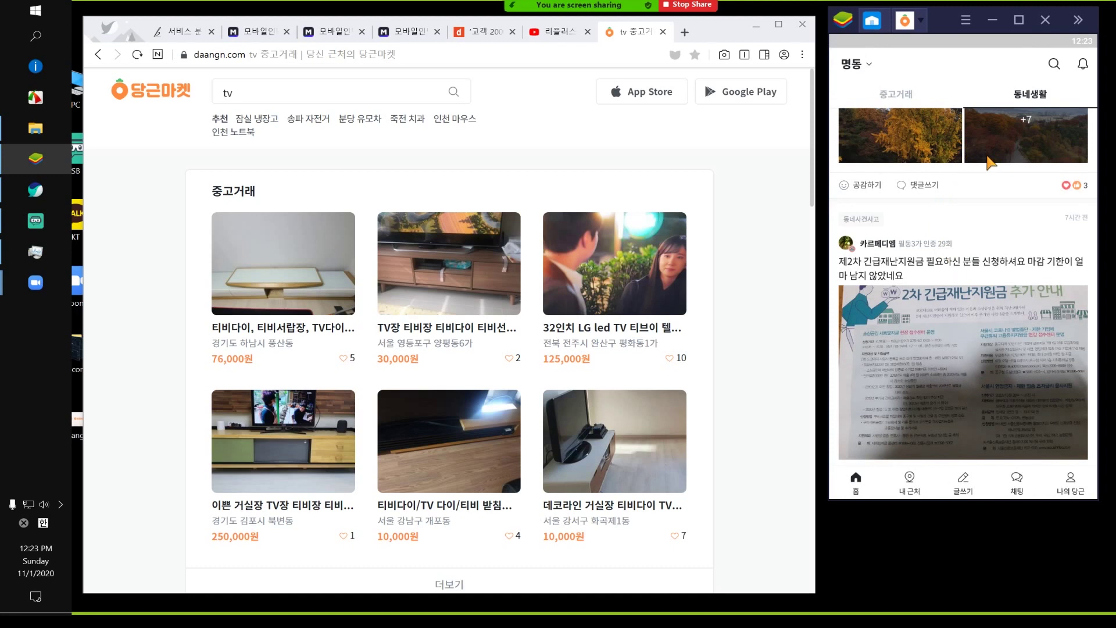
{"action": "left_click", "coordinate": [969, 486]}
{"action": "left_click", "coordinate": [951, 289]}
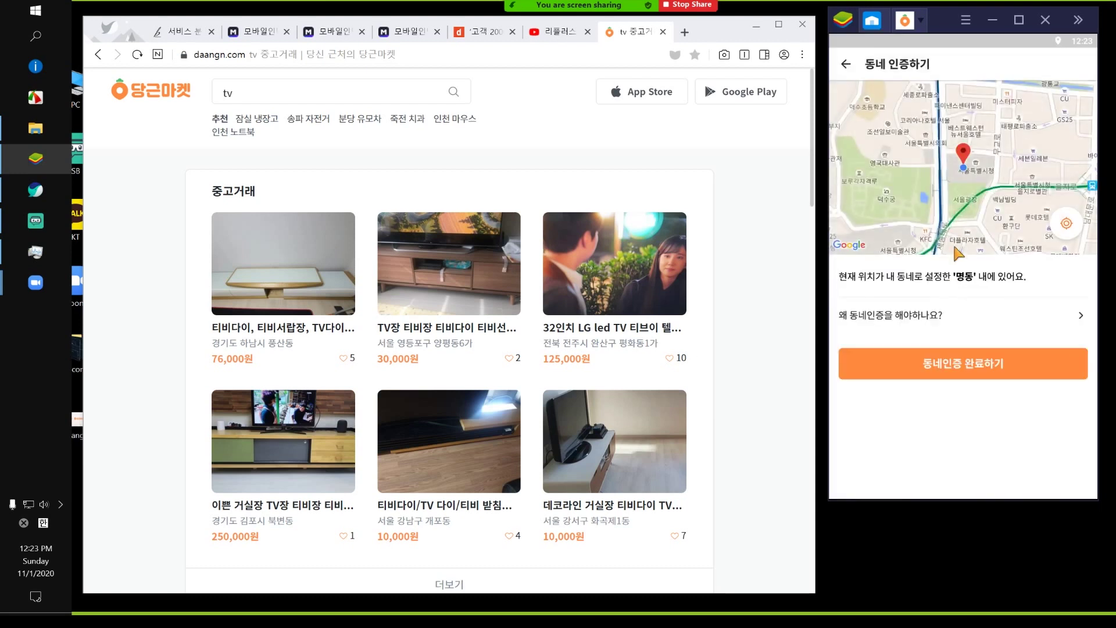
Step: Complete neighbourhood verification and set 서울 중구 태평로1가 as the neighbourhood
{"action": "left_click", "coordinate": [991, 365]}
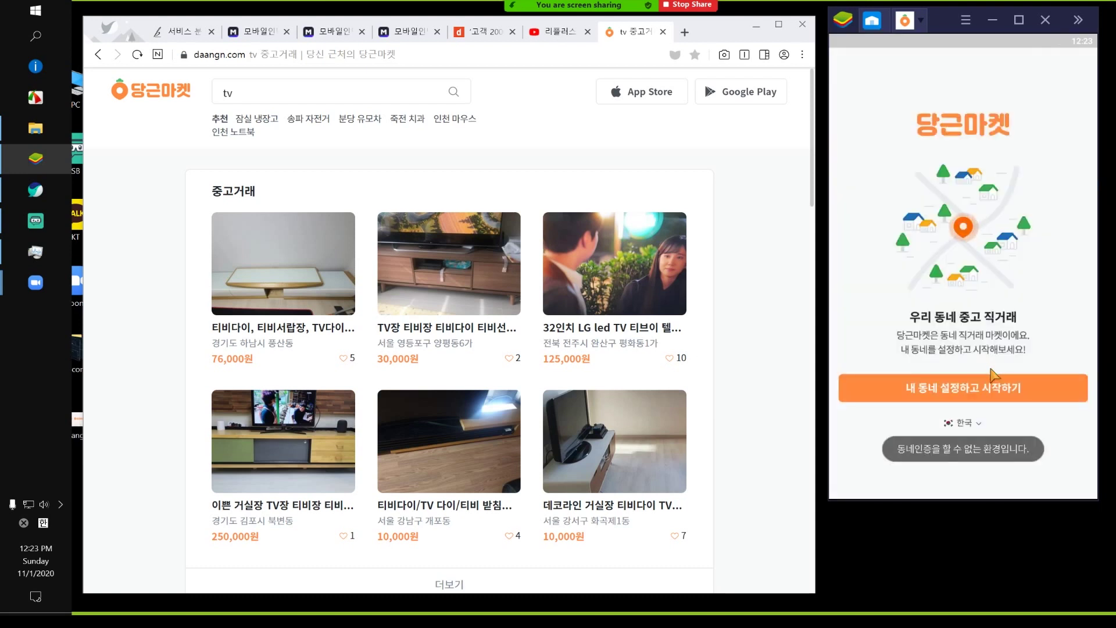
{"action": "left_click", "coordinate": [993, 389]}
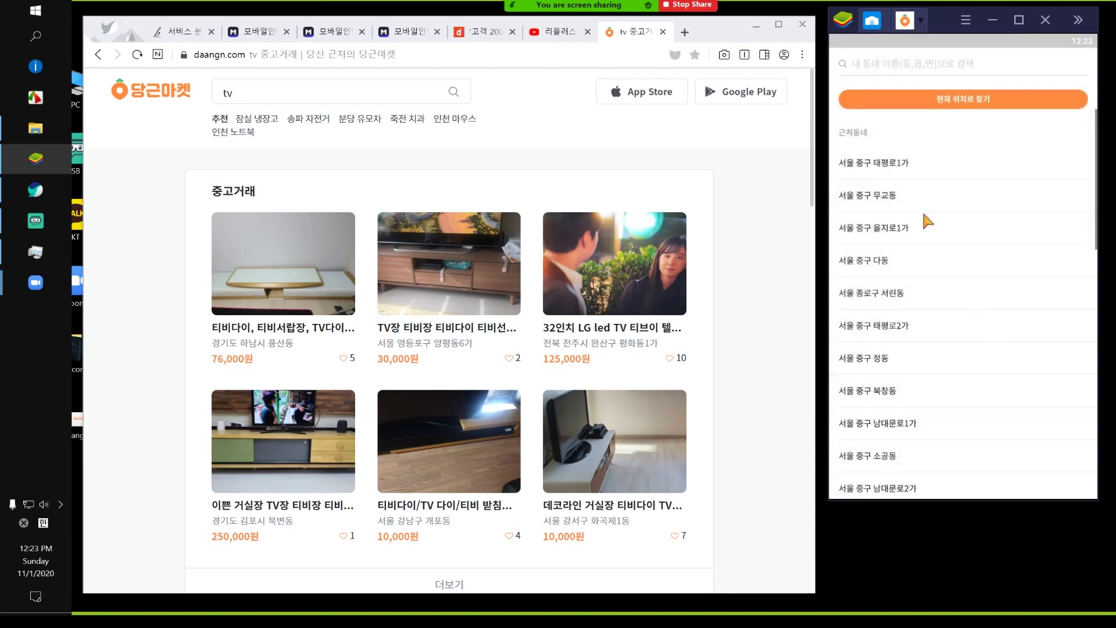
{"action": "left_click", "coordinate": [934, 104]}
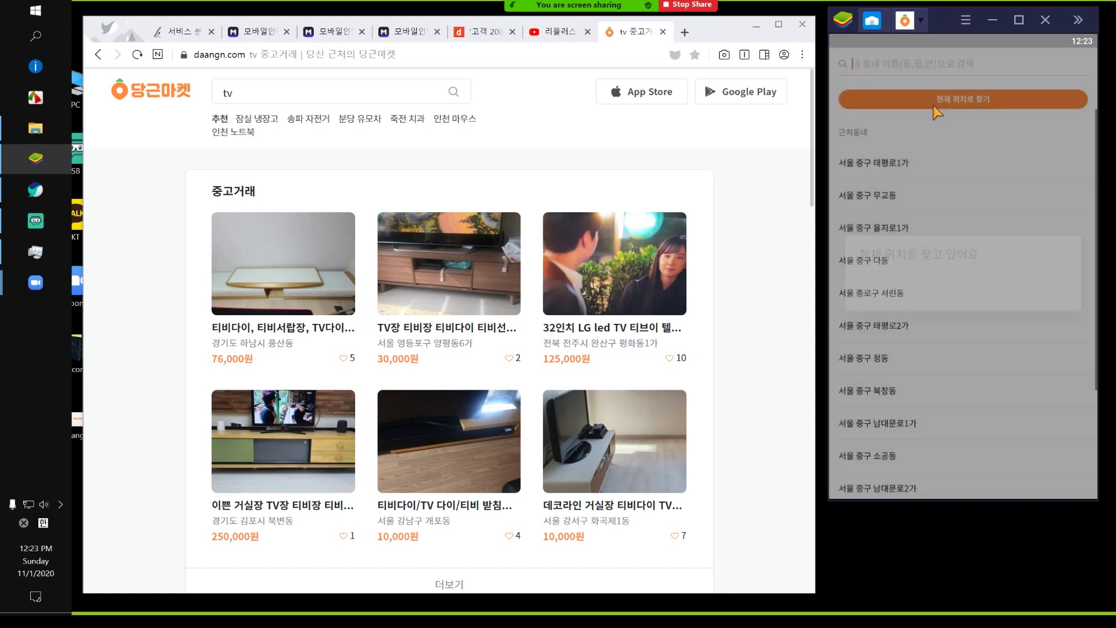
{"action": "left_click", "coordinate": [903, 165]}
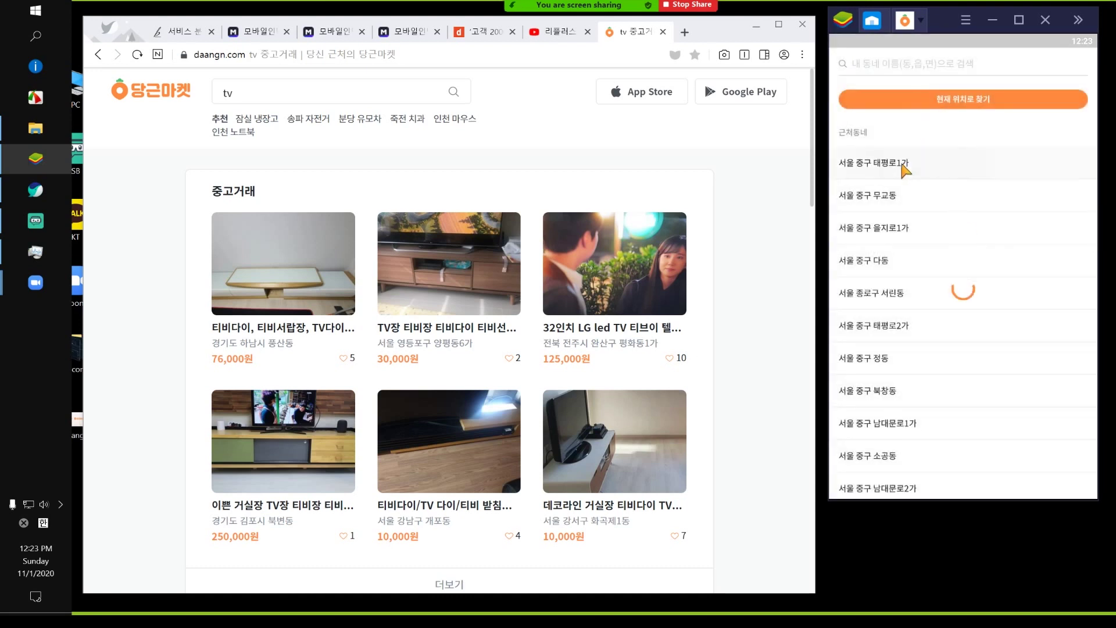
Step: Log in with the account's phone number and SMS verification code, agreeing to the terms
{"action": "left_click", "coordinate": [985, 389]}
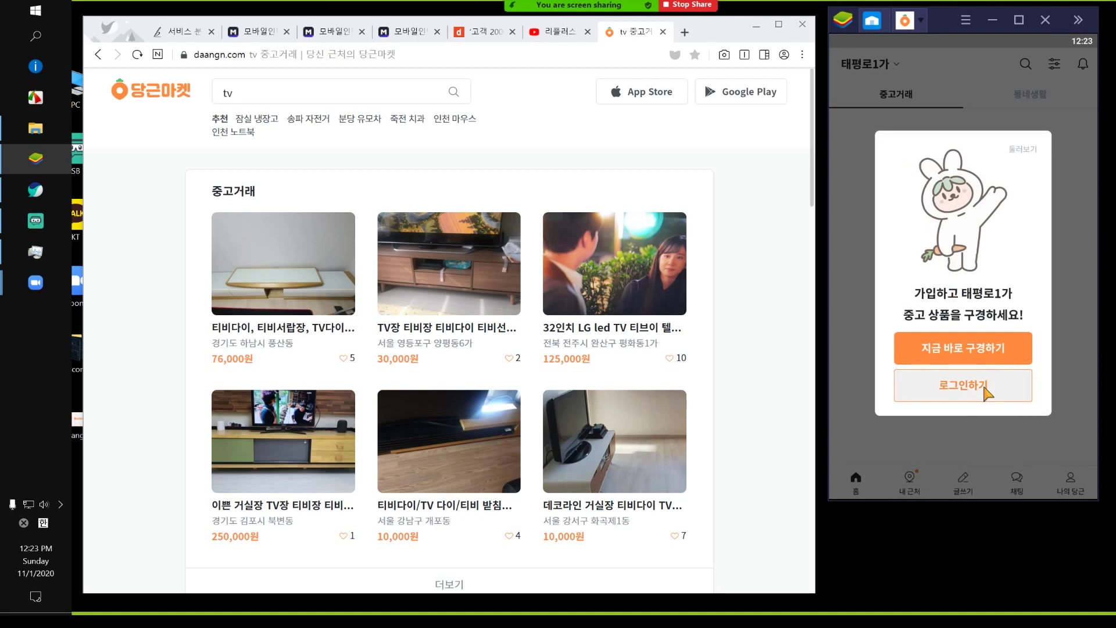
{"action": "left_click", "coordinate": [1036, 208]}
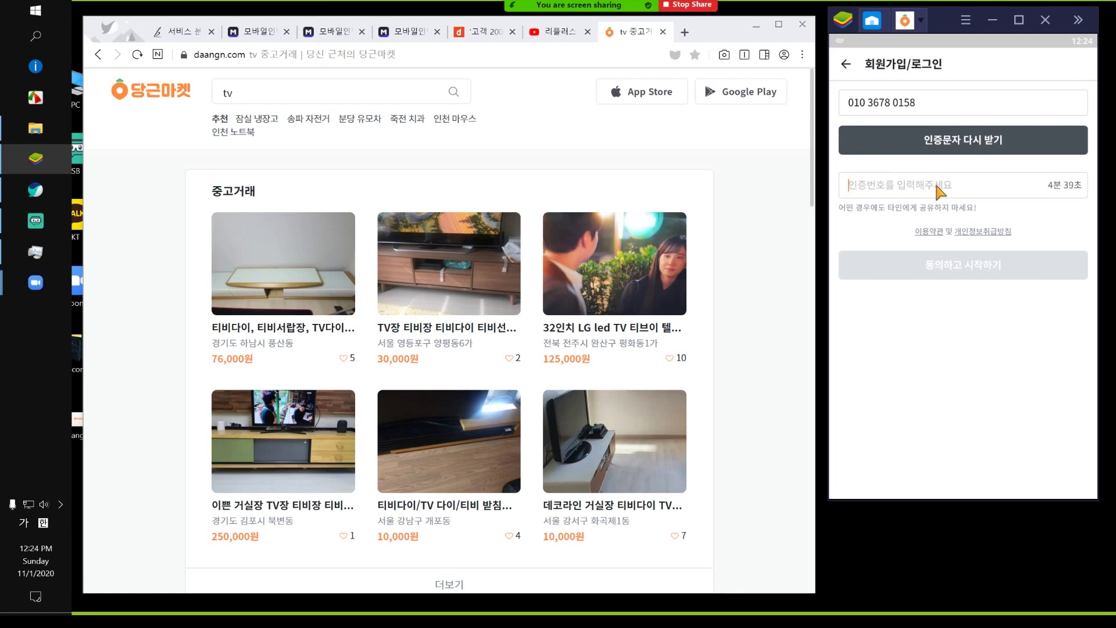
{"action": "left_click", "coordinate": [1021, 274]}
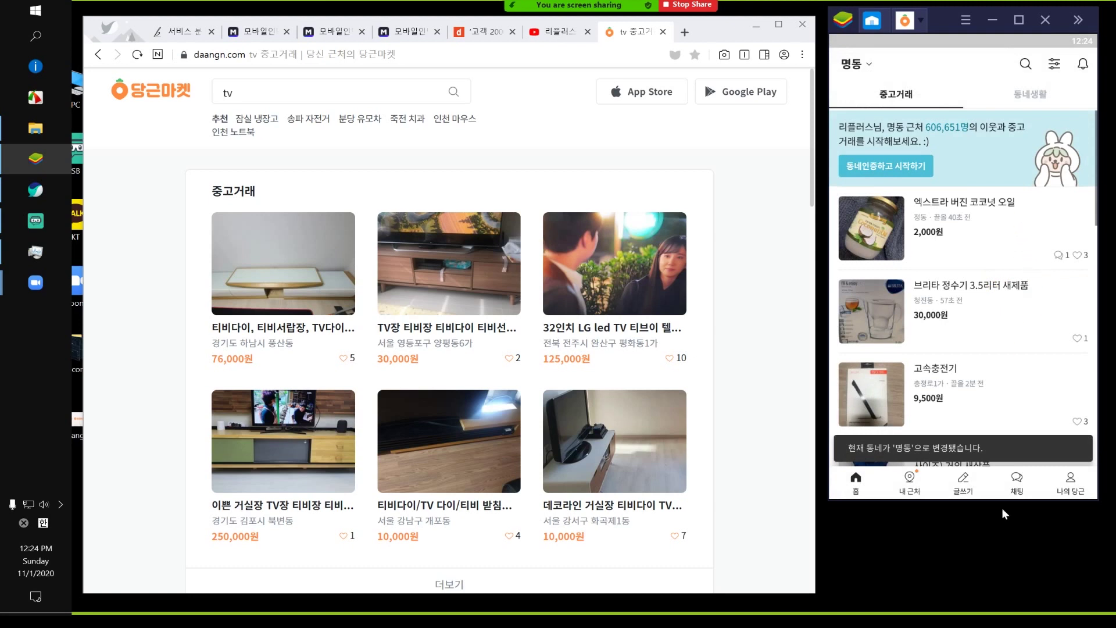
Step: Dismiss the post-verification notice and open in-app search on the people category
{"action": "left_click", "coordinate": [981, 489]}
{"action": "left_click", "coordinate": [975, 302]}
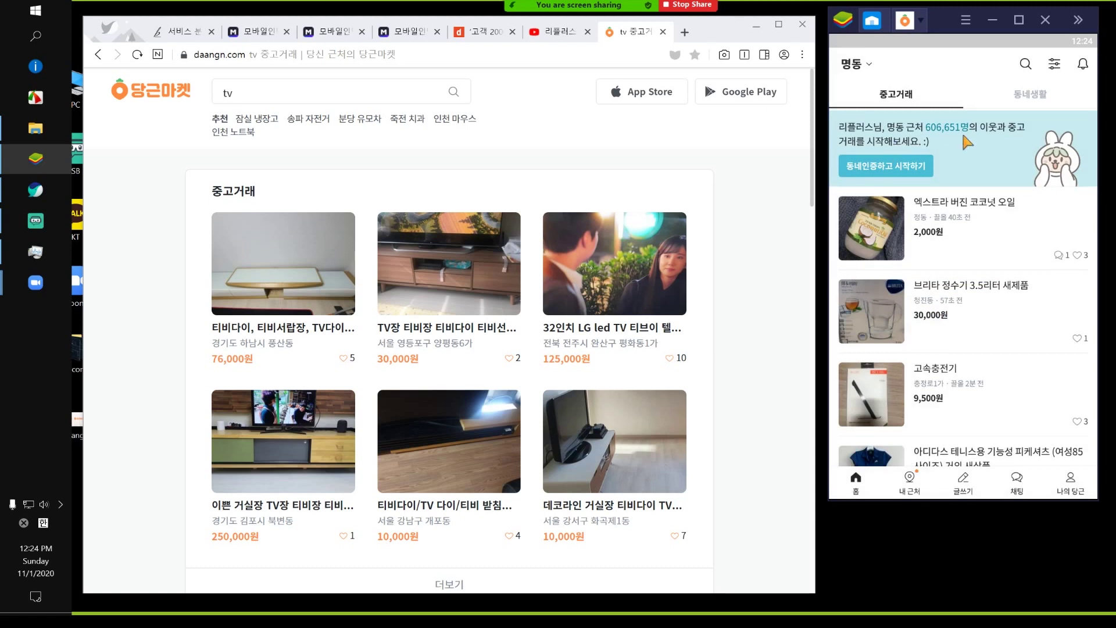
{"action": "left_click", "coordinate": [1028, 66]}
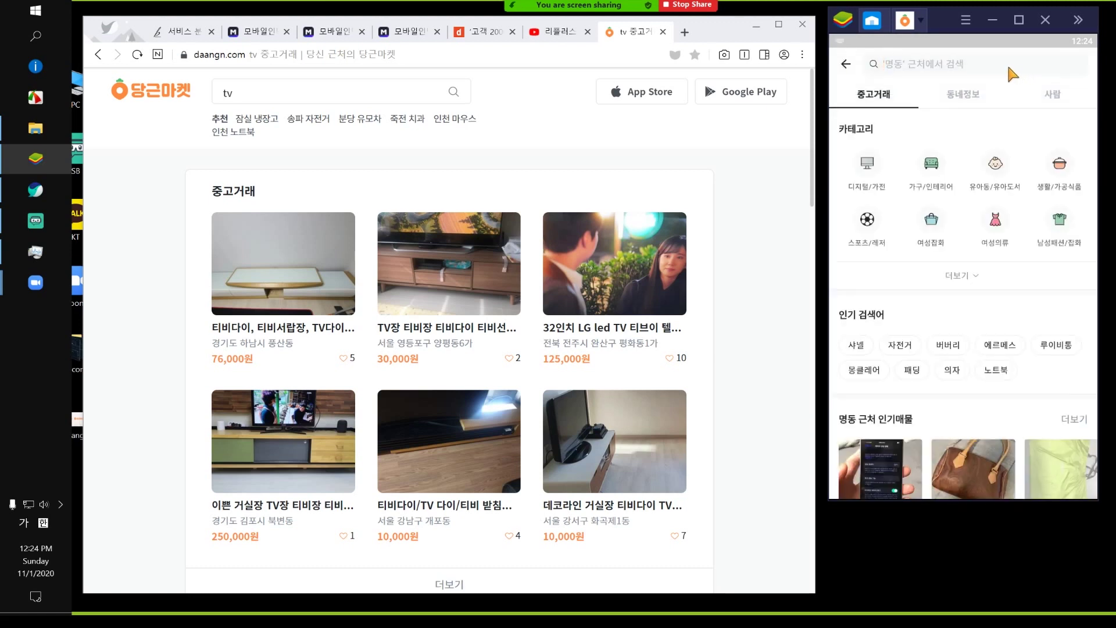
{"action": "left_click", "coordinate": [961, 94]}
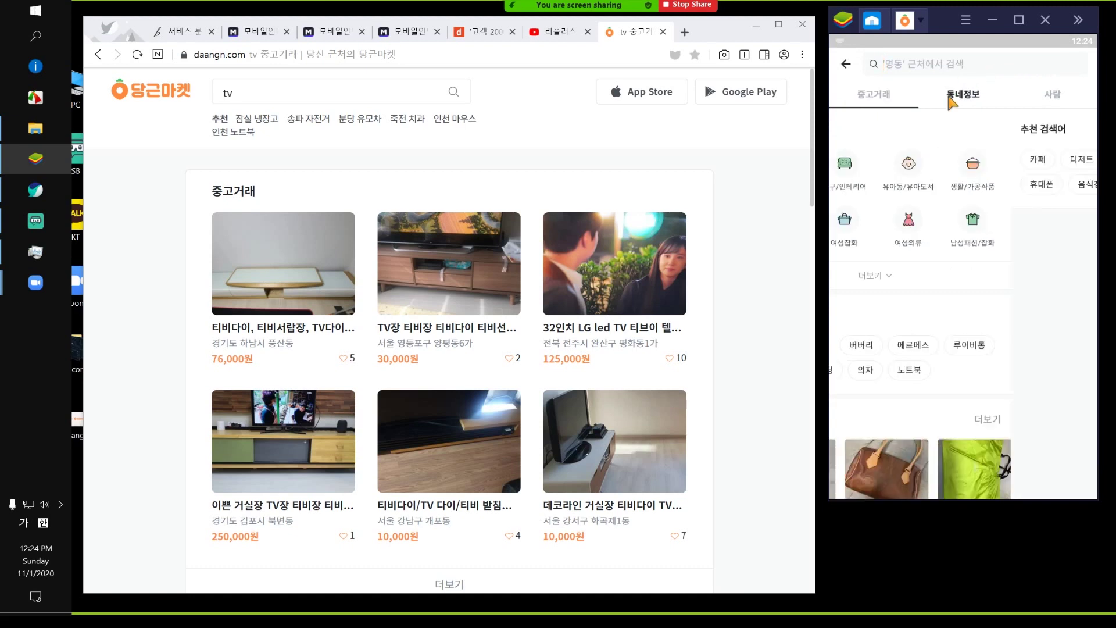
{"action": "left_click", "coordinate": [1050, 99]}
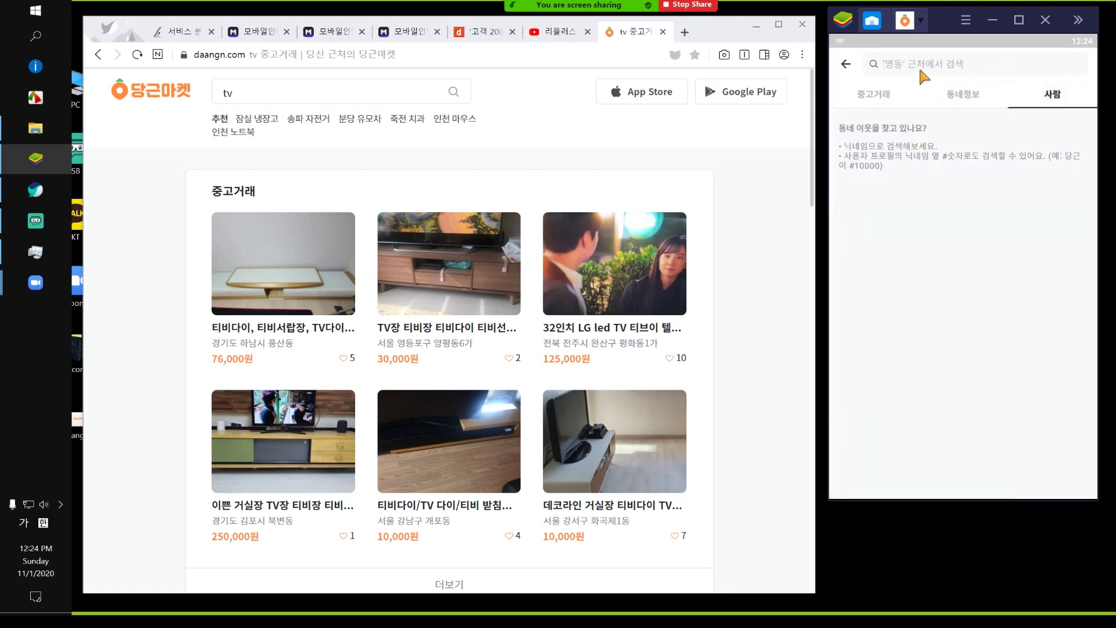
Step: Search Karrot for 사람, correcting the mistyped 사라
{"action": "type", "text": "사라"}
{"action": "key", "text": "Return"}
{"action": "key", "text": "BackSpace"}
{"action": "type", "text": "람"}
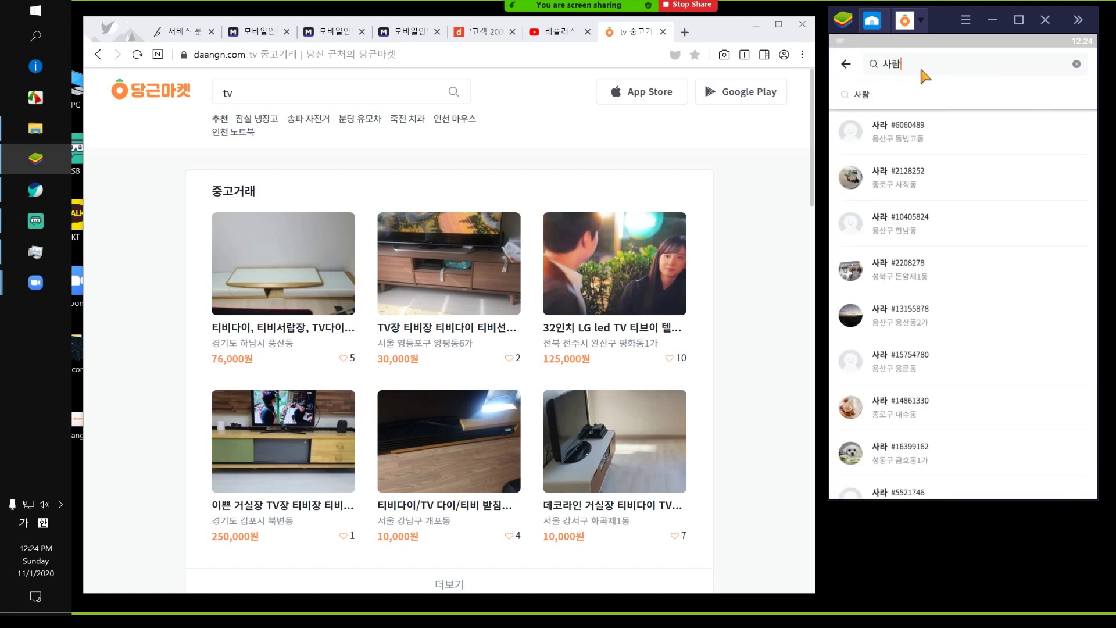
{"action": "key", "text": "BackSpace"}
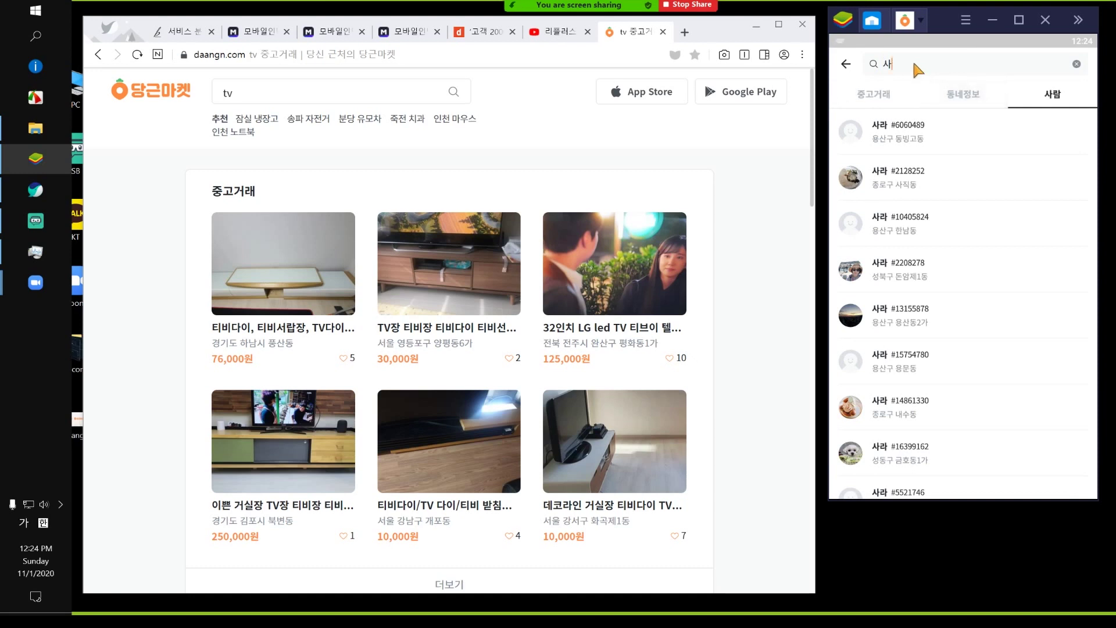
{"action": "type", "text": "라ㅁ"}
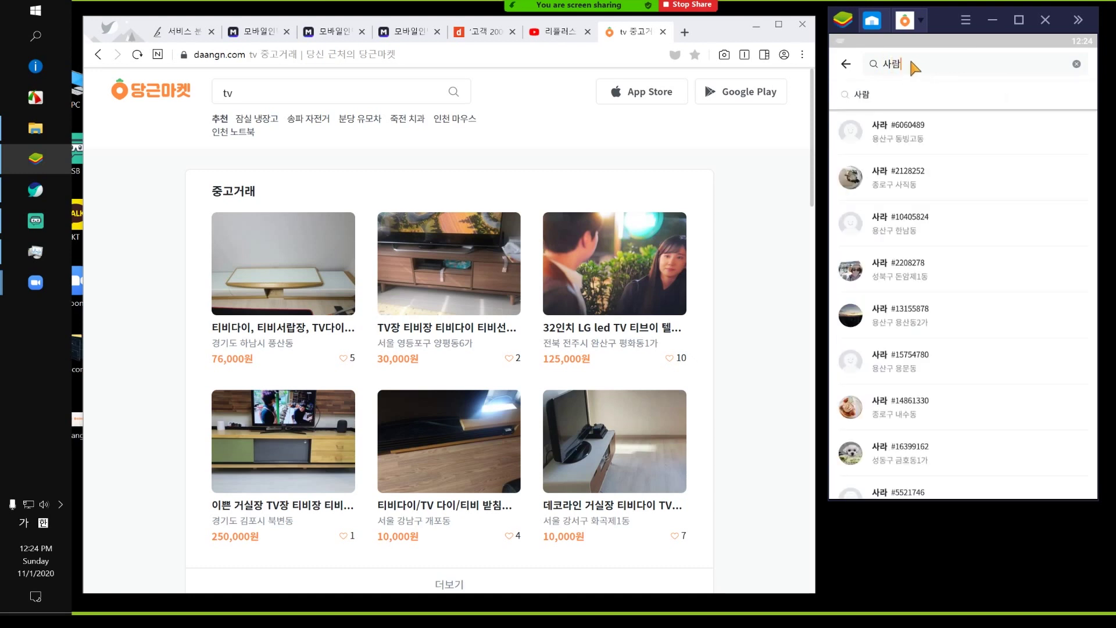
{"action": "key", "text": "Return"}
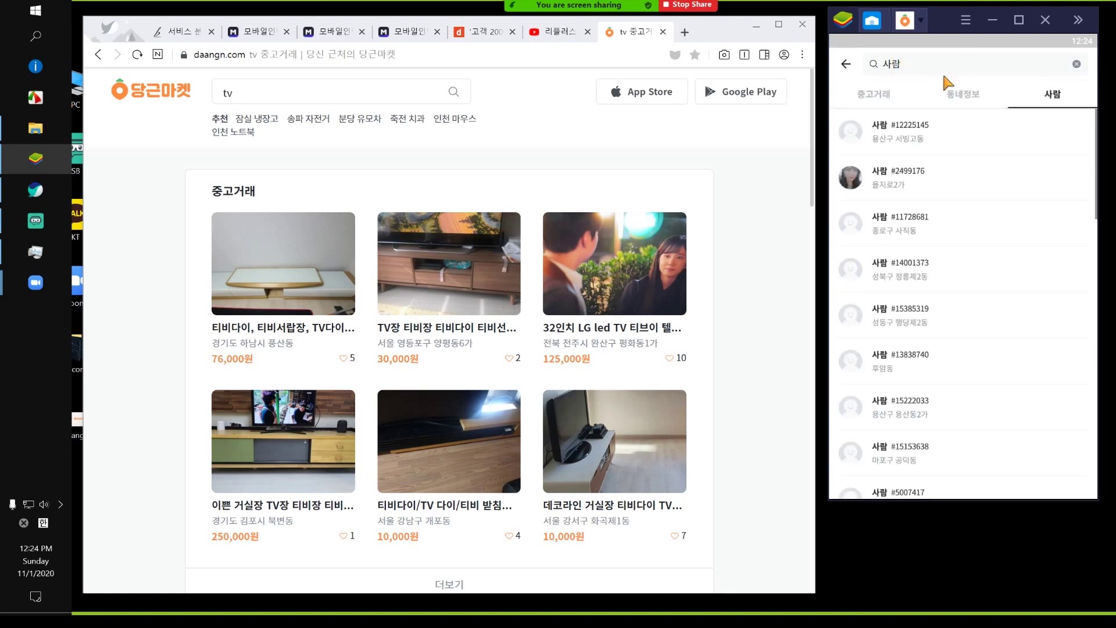
Step: Browse the 동네정보 and 중고거래 results for 사람 and open the first book listing
{"action": "left_click", "coordinate": [963, 94]}
{"action": "left_click", "coordinate": [932, 66]}
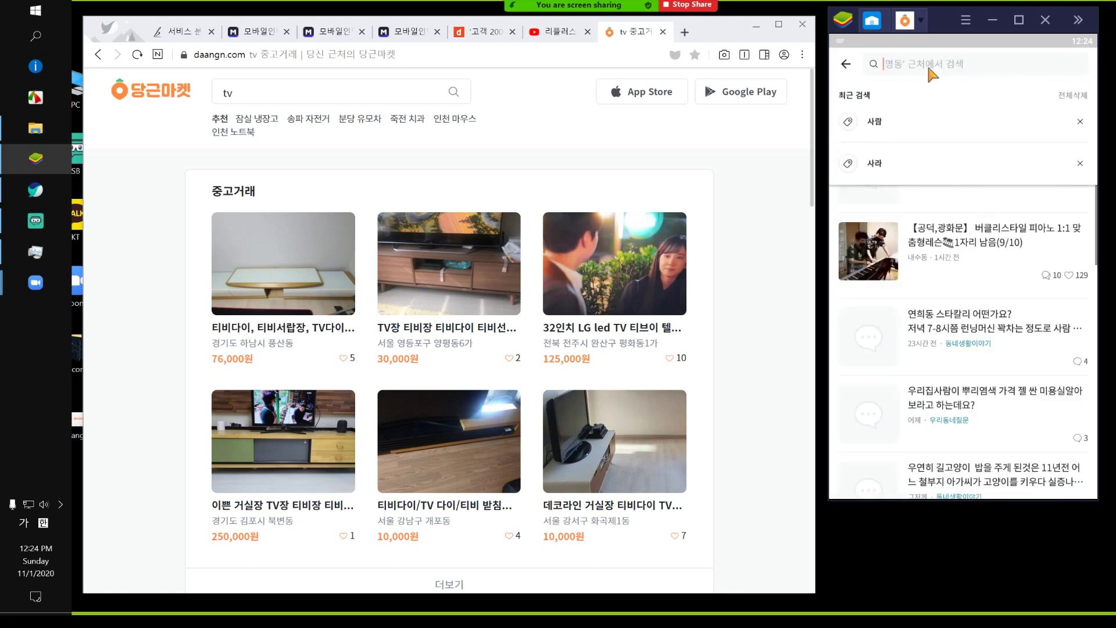
{"action": "key", "text": "Escape"}
{"action": "left_click", "coordinate": [880, 96]}
{"action": "left_click", "coordinate": [919, 68]}
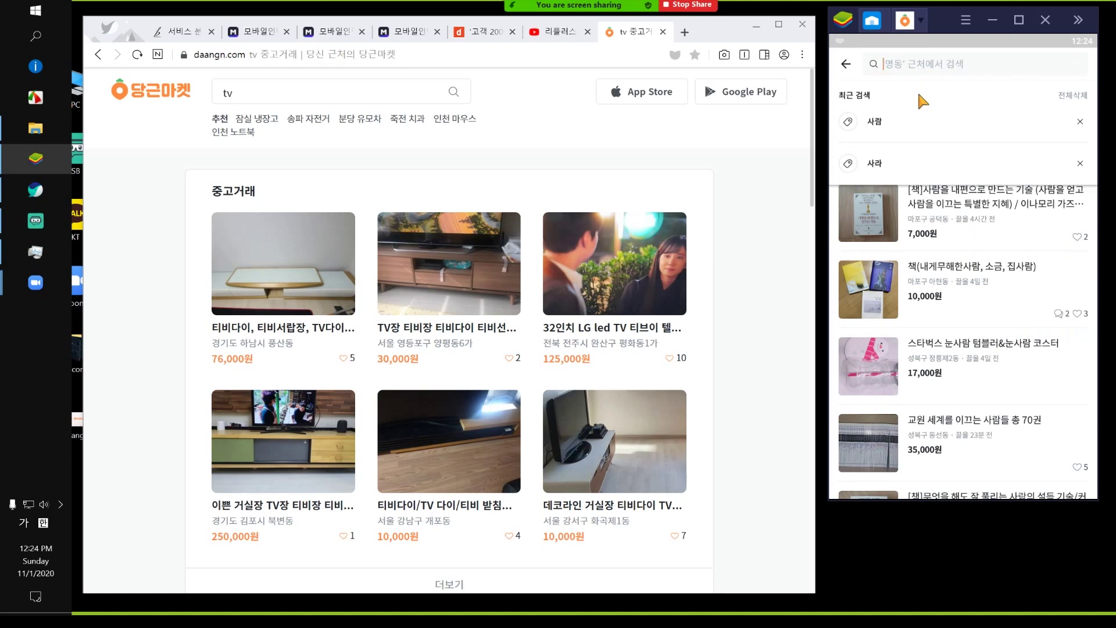
{"action": "key", "text": "Escape"}
{"action": "left_click", "coordinate": [1027, 251]}
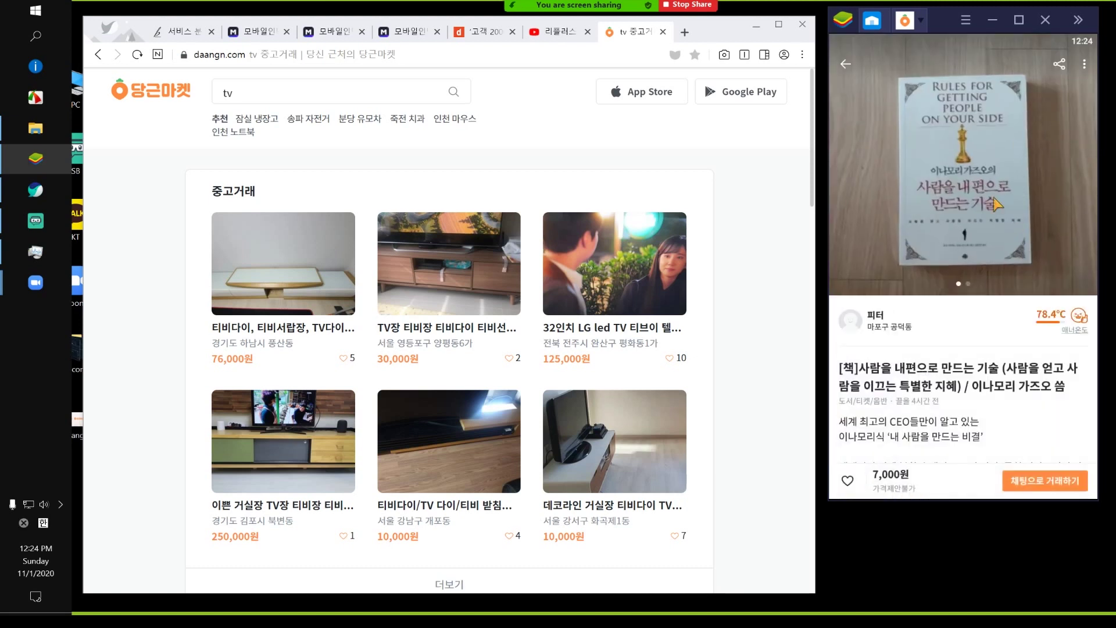
Step: Leave the book listing, toggle between 동네정보 and 중고거래 results, then show the 사람 people tab
{"action": "left_click", "coordinate": [843, 65]}
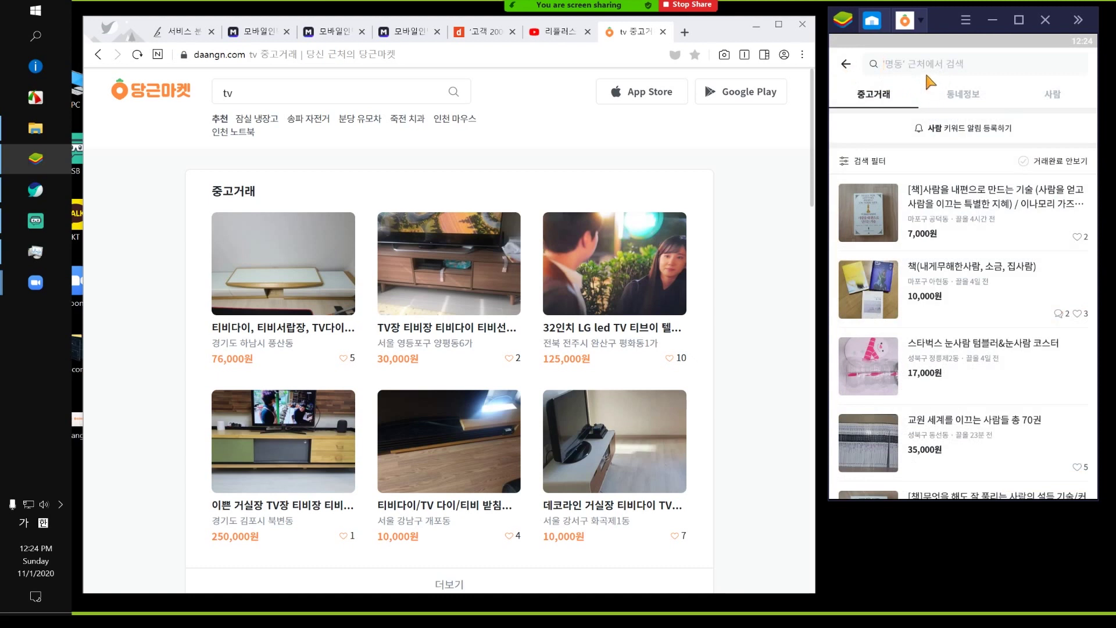
{"action": "left_click", "coordinate": [960, 100]}
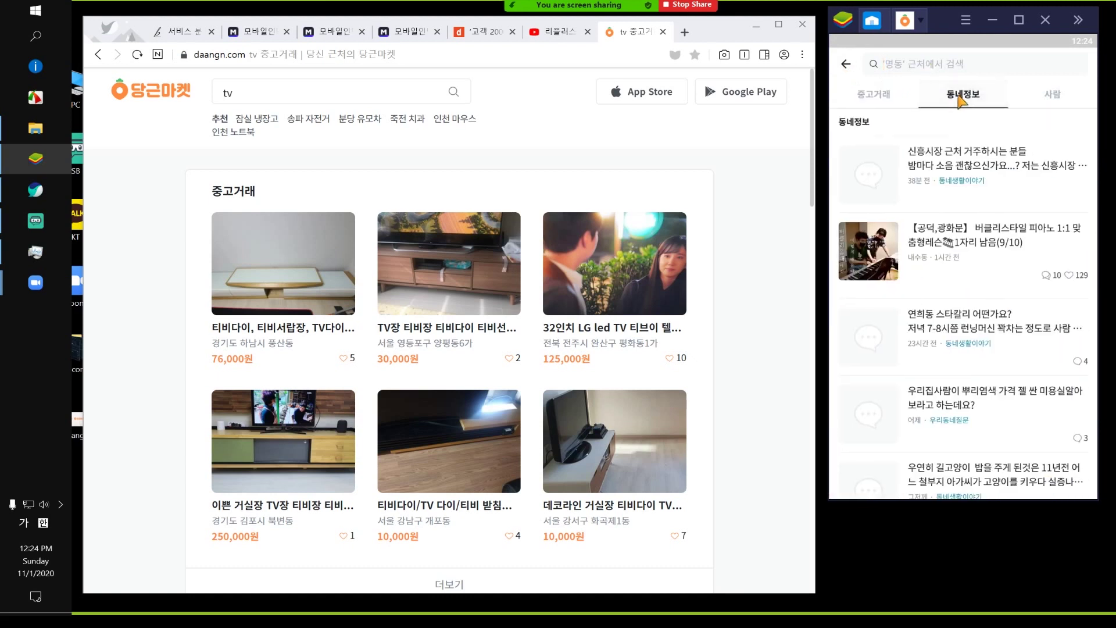
{"action": "left_click", "coordinate": [878, 98]}
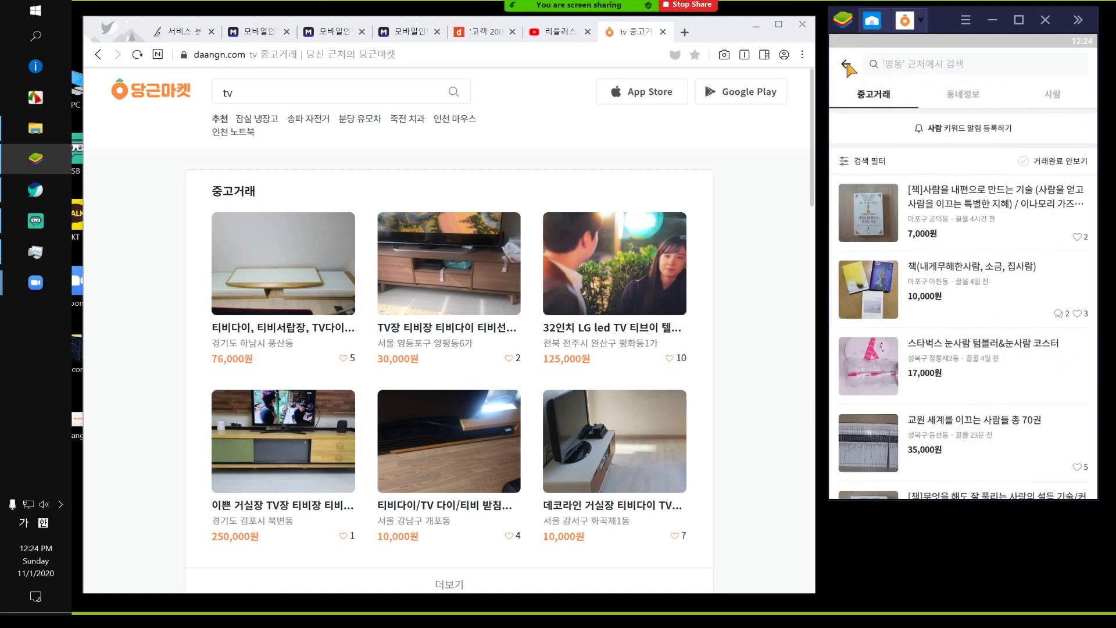
{"action": "left_click", "coordinate": [962, 96]}
{"action": "left_click", "coordinate": [899, 93]}
{"action": "left_click", "coordinate": [1057, 96]}
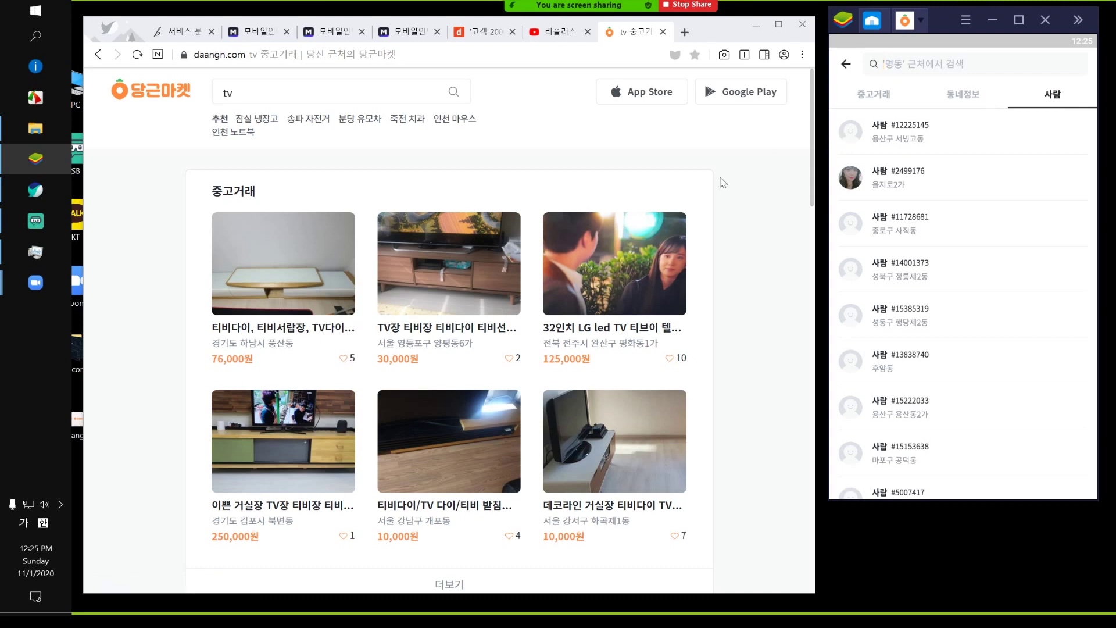
Step: Open the 30,000원 TV장 listing on daangn.com and flip Karrot's results to 동네정보
{"action": "left_click", "coordinate": [429, 270]}
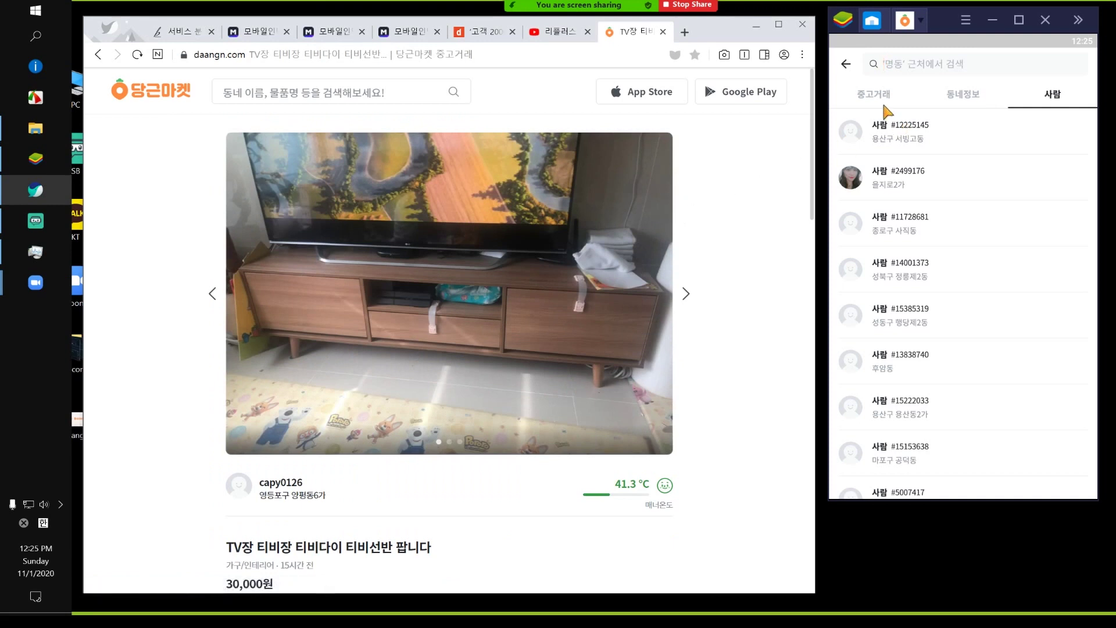
{"action": "left_click", "coordinate": [963, 93]}
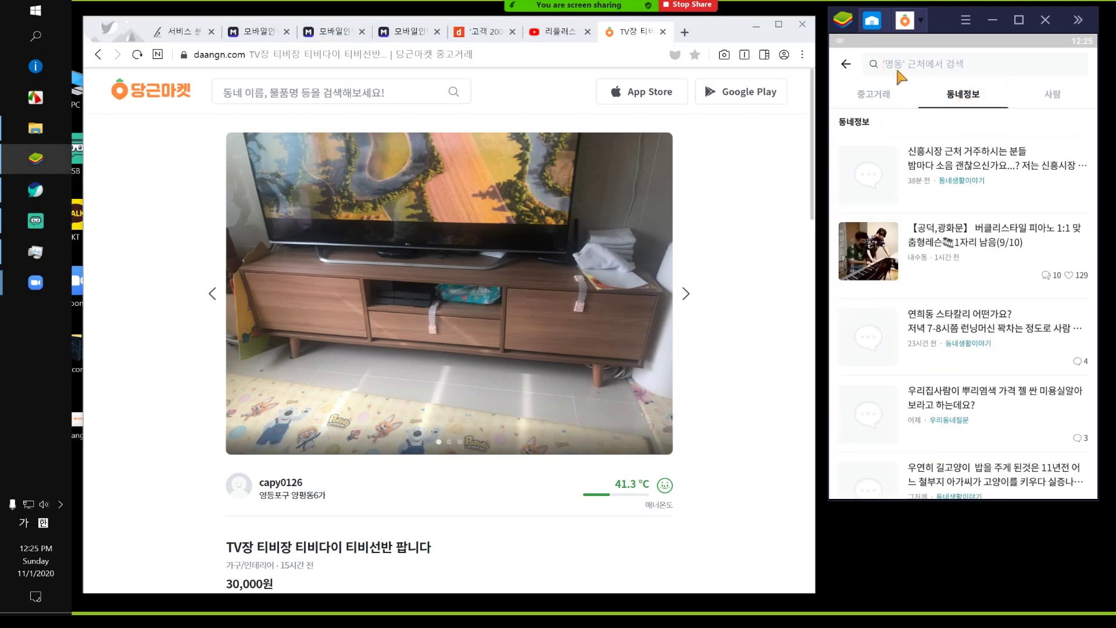
{"action": "left_click", "coordinate": [874, 95]}
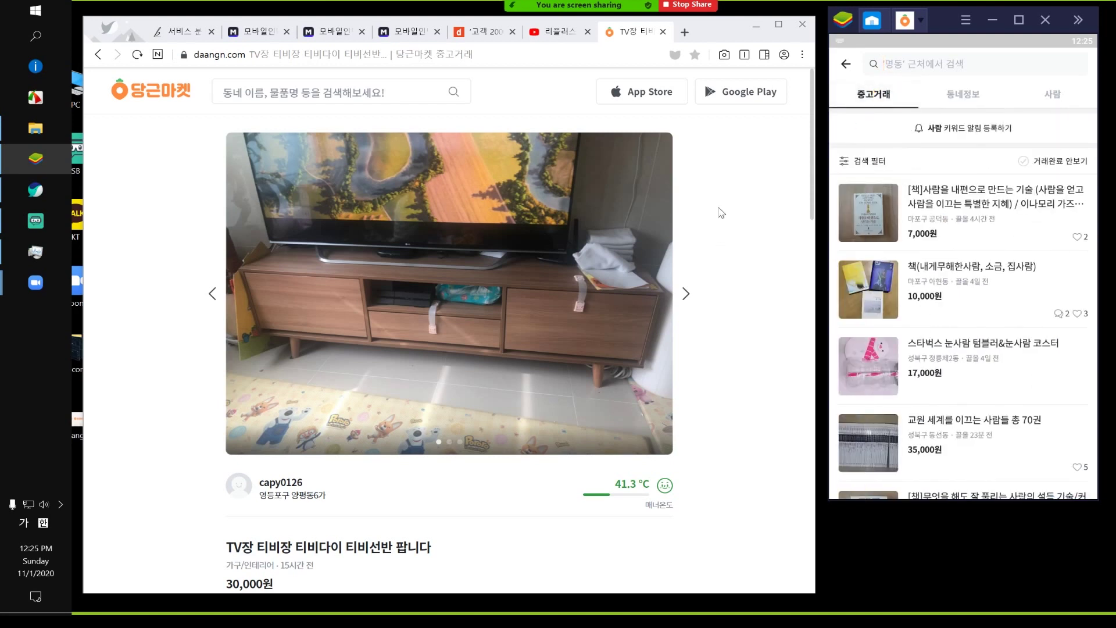
{"action": "left_click", "coordinate": [962, 96]}
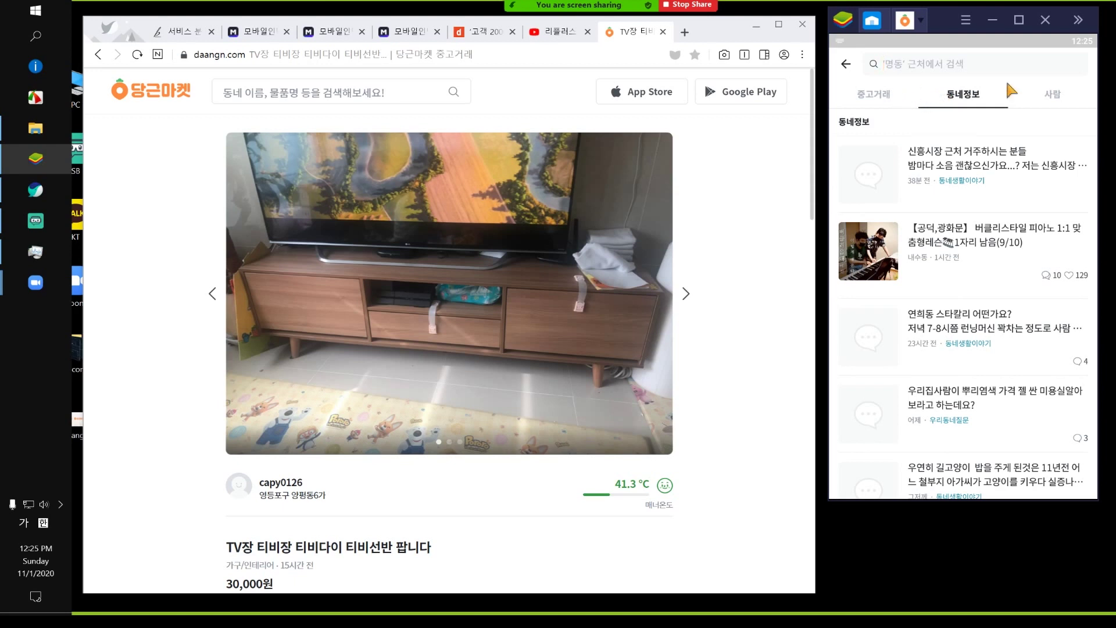
Step: Flip between the 사람, 동네정보 and 중고거래 result tabs, then go back to the 명동 home feed
{"action": "left_click", "coordinate": [1041, 95]}
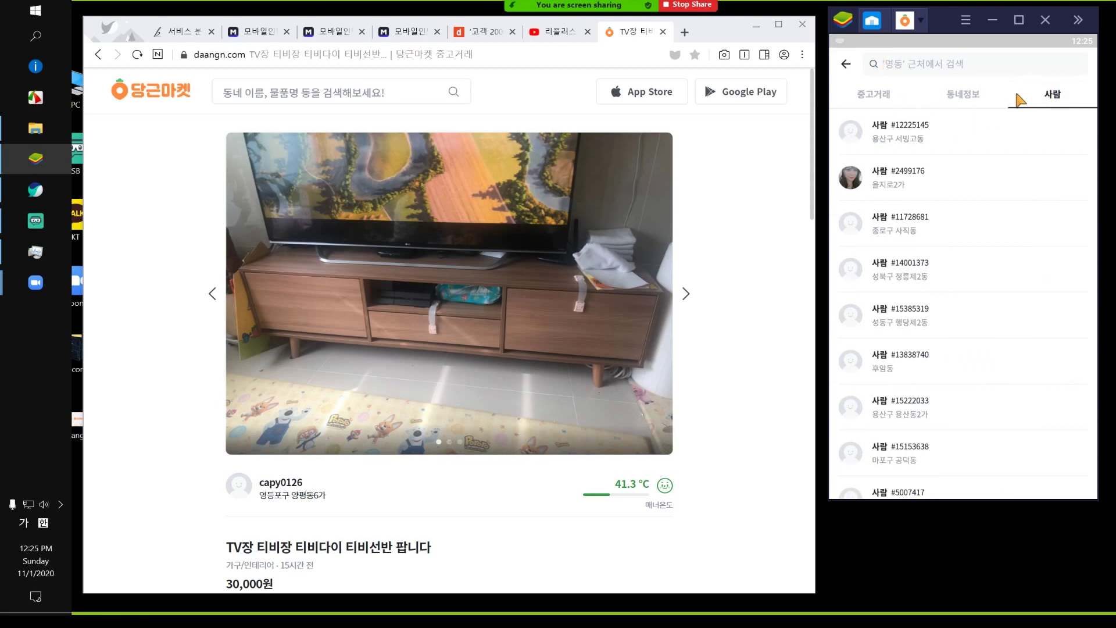
{"action": "left_click", "coordinate": [961, 97]}
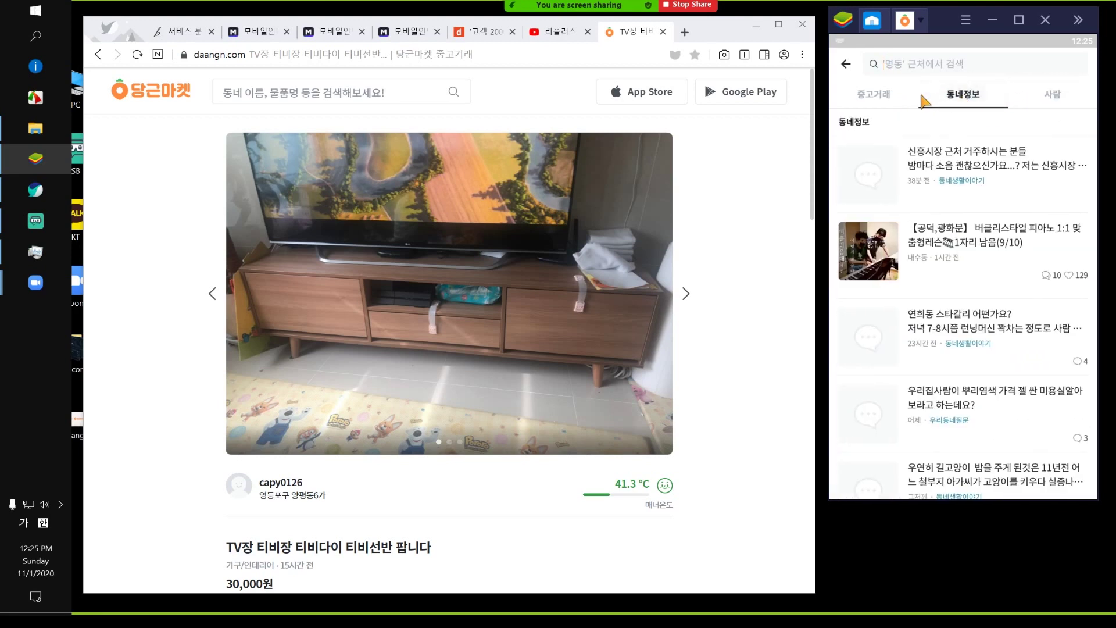
{"action": "left_click", "coordinate": [878, 99]}
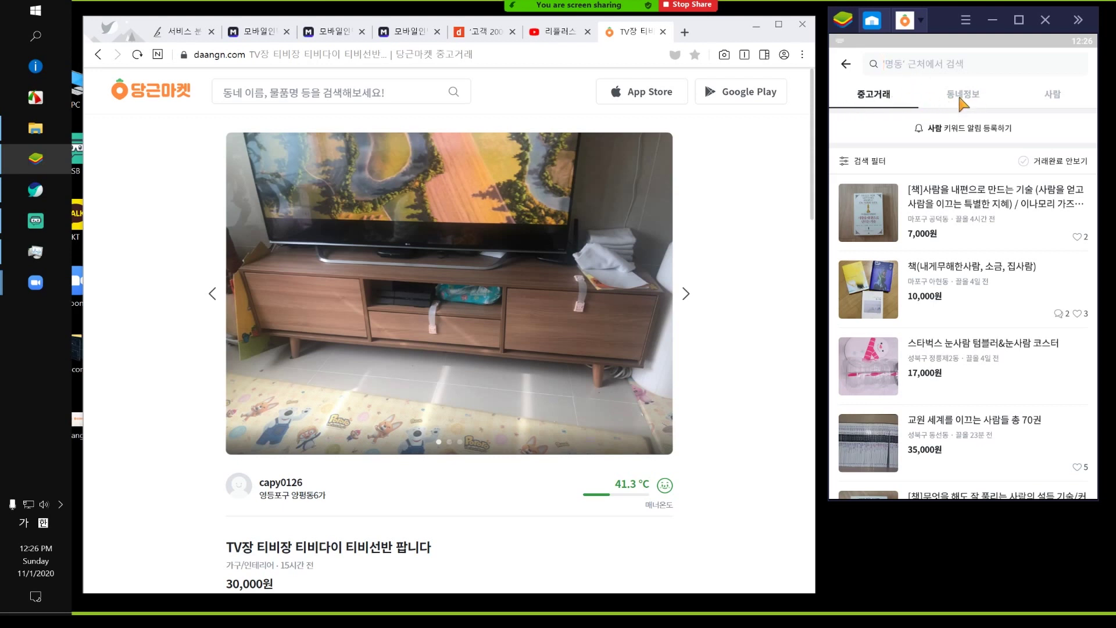
{"action": "left_click", "coordinate": [962, 96]}
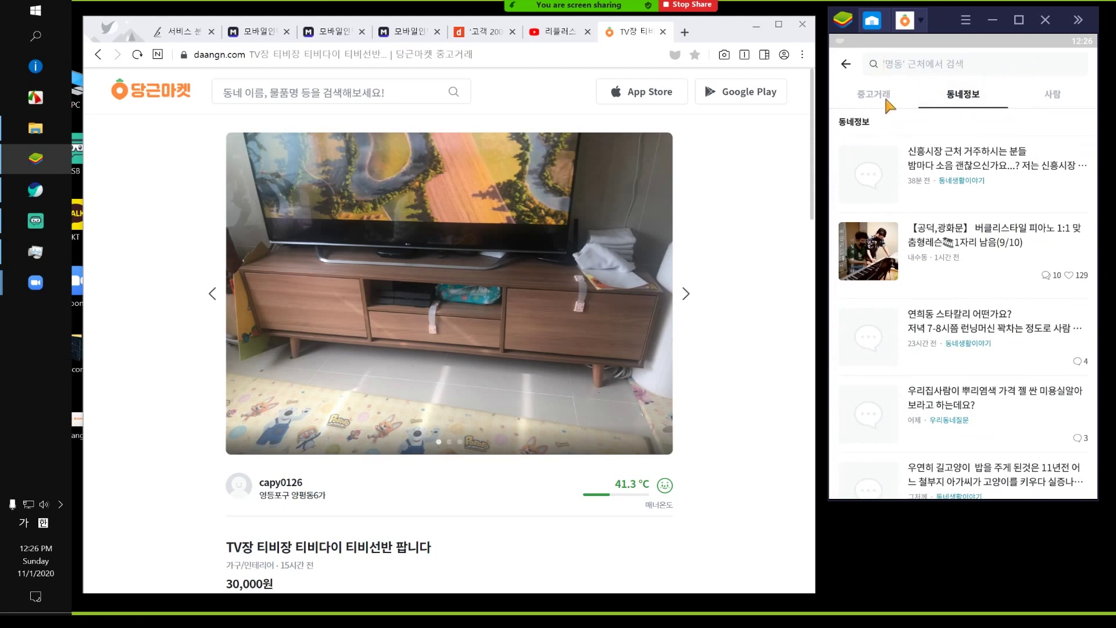
{"action": "left_click", "coordinate": [1018, 90]}
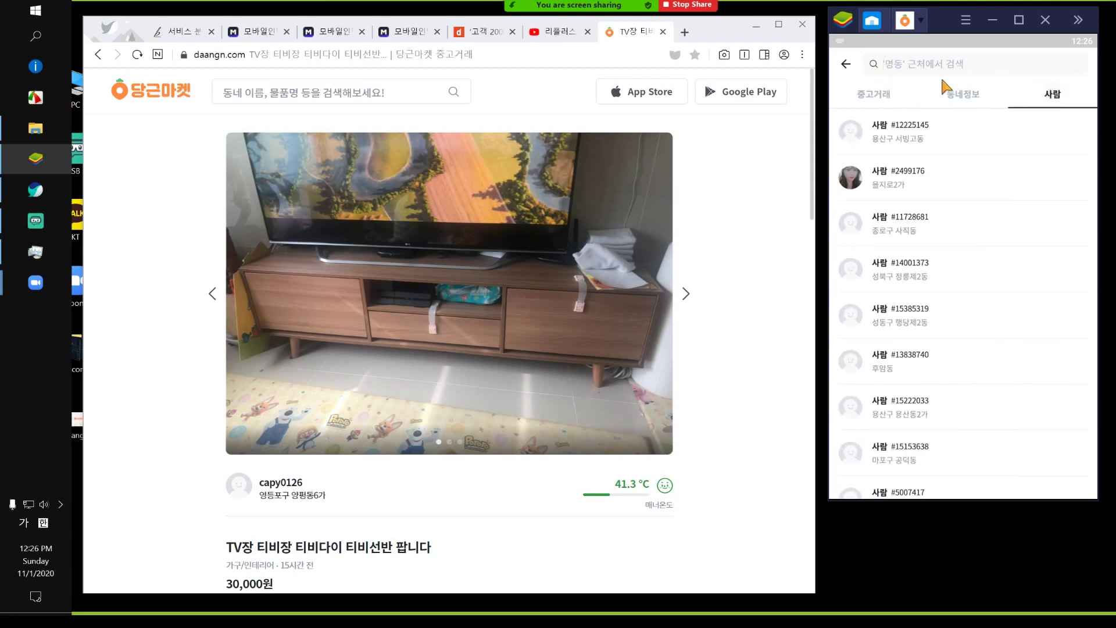
{"action": "left_click", "coordinate": [875, 98]}
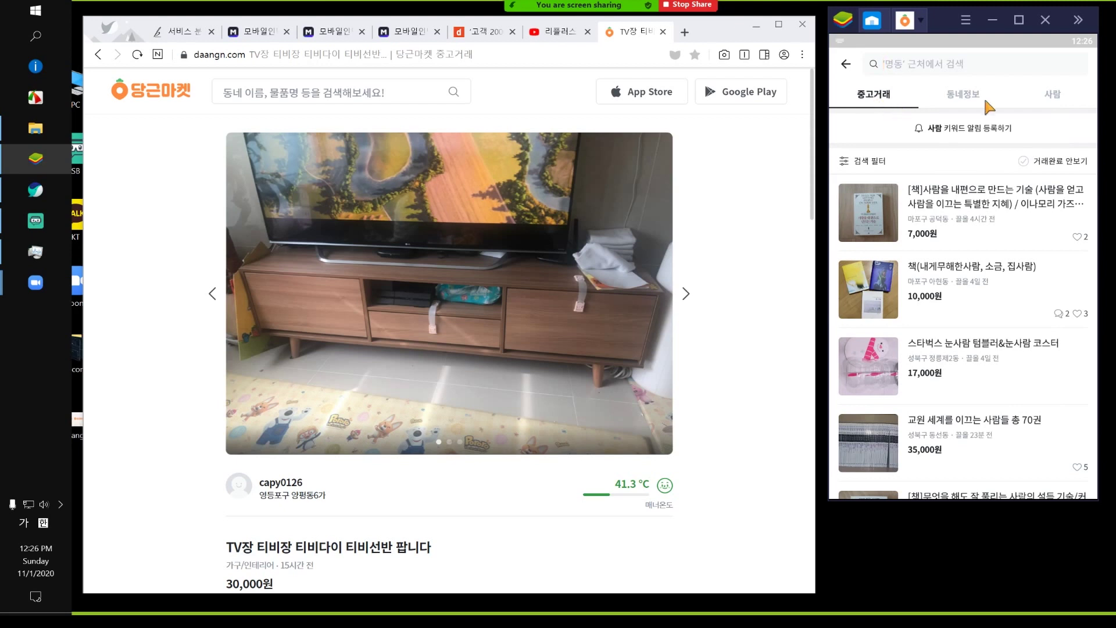
{"action": "left_click", "coordinate": [1049, 104]}
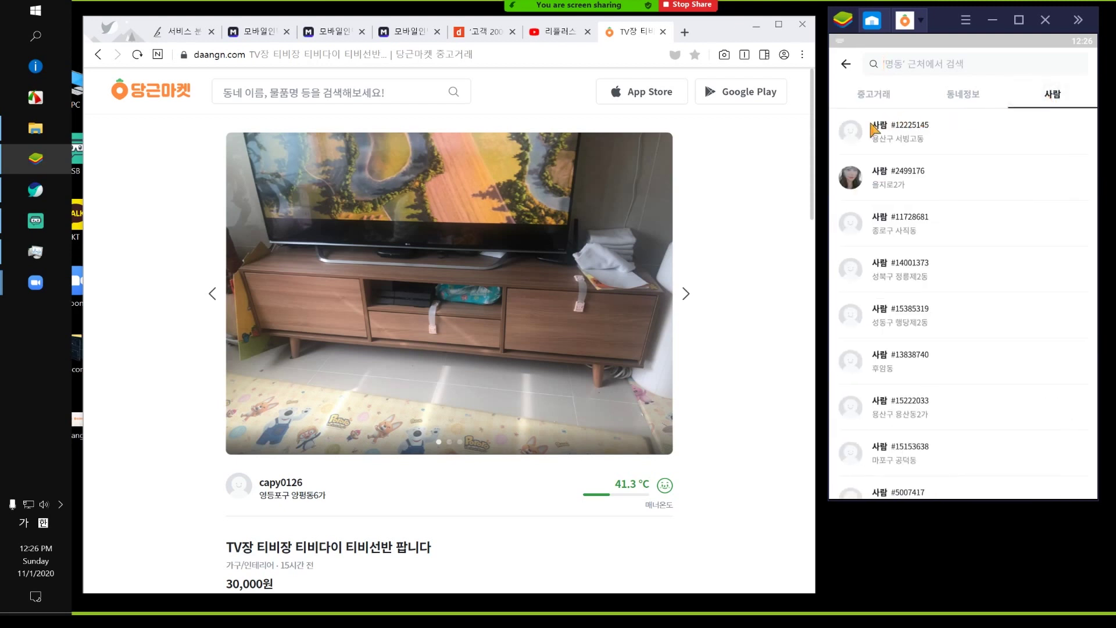
{"action": "left_click", "coordinate": [888, 96]}
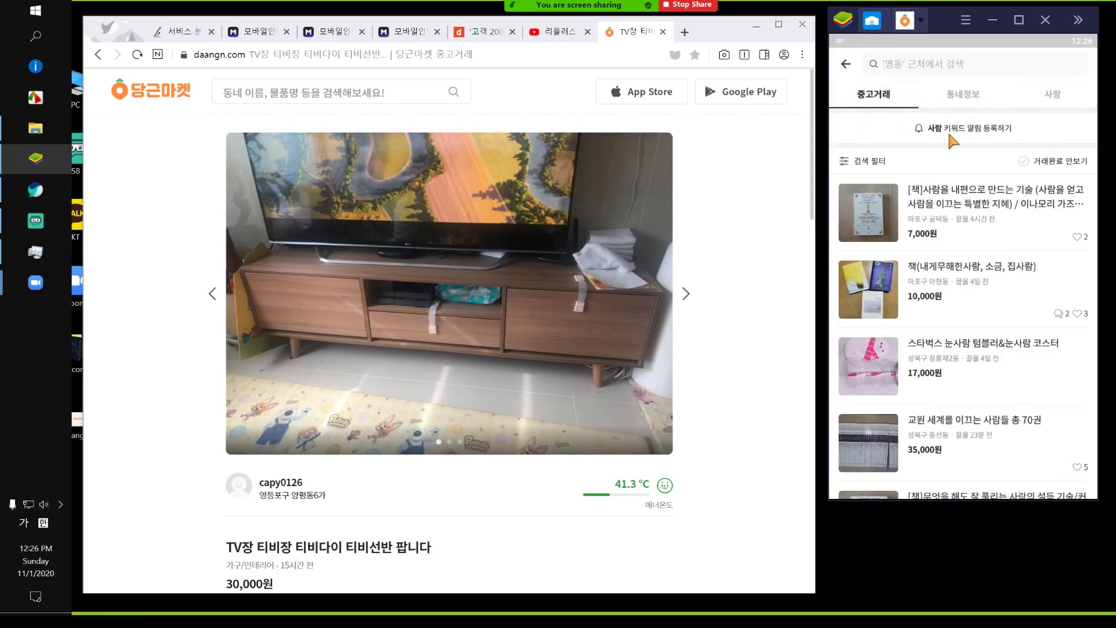
{"action": "left_click", "coordinate": [981, 97]}
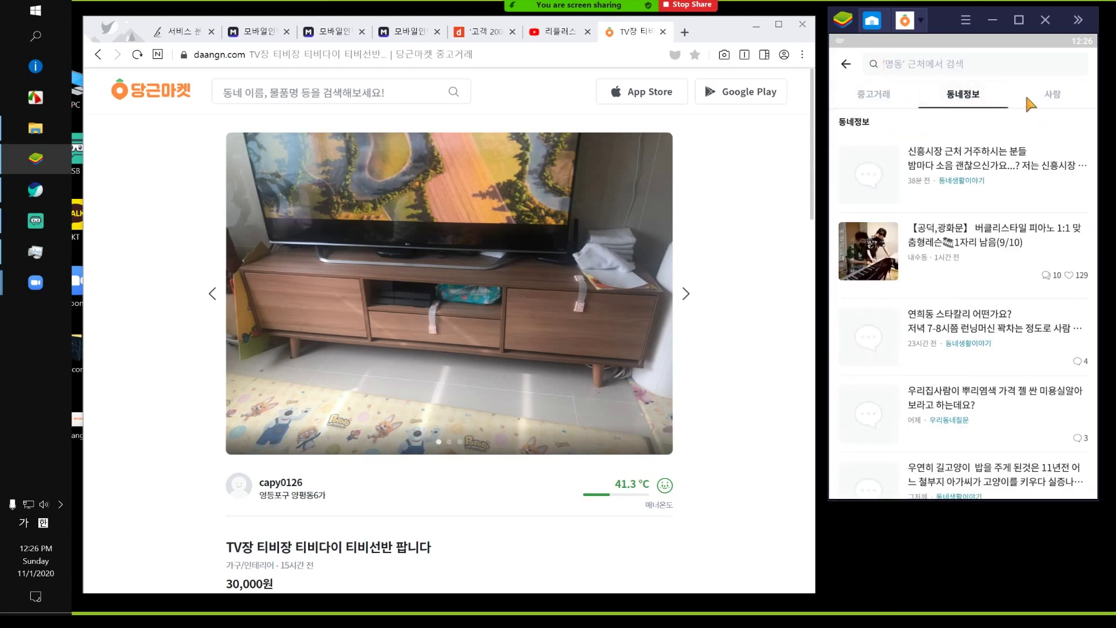
{"action": "left_click", "coordinate": [1059, 97]}
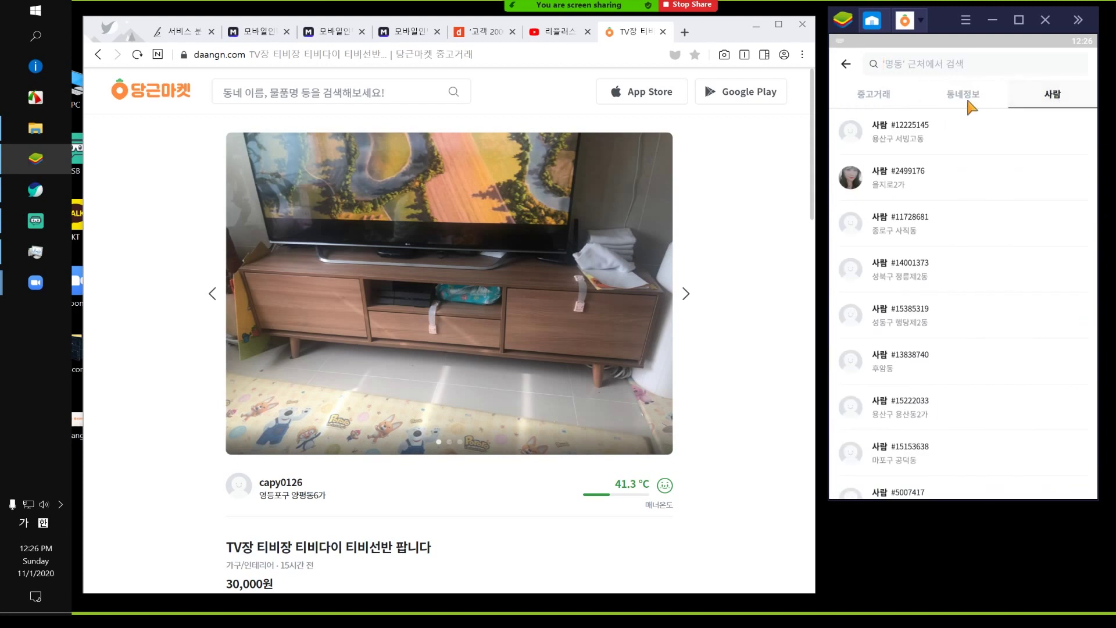
{"action": "left_click", "coordinate": [888, 102]}
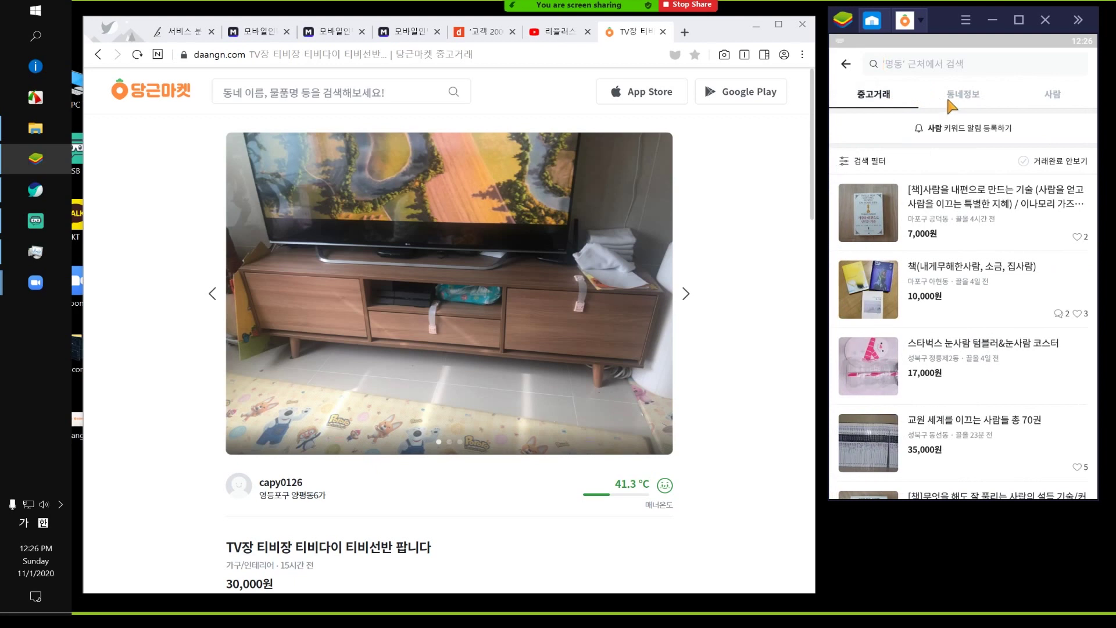
{"action": "left_click", "coordinate": [847, 68]}
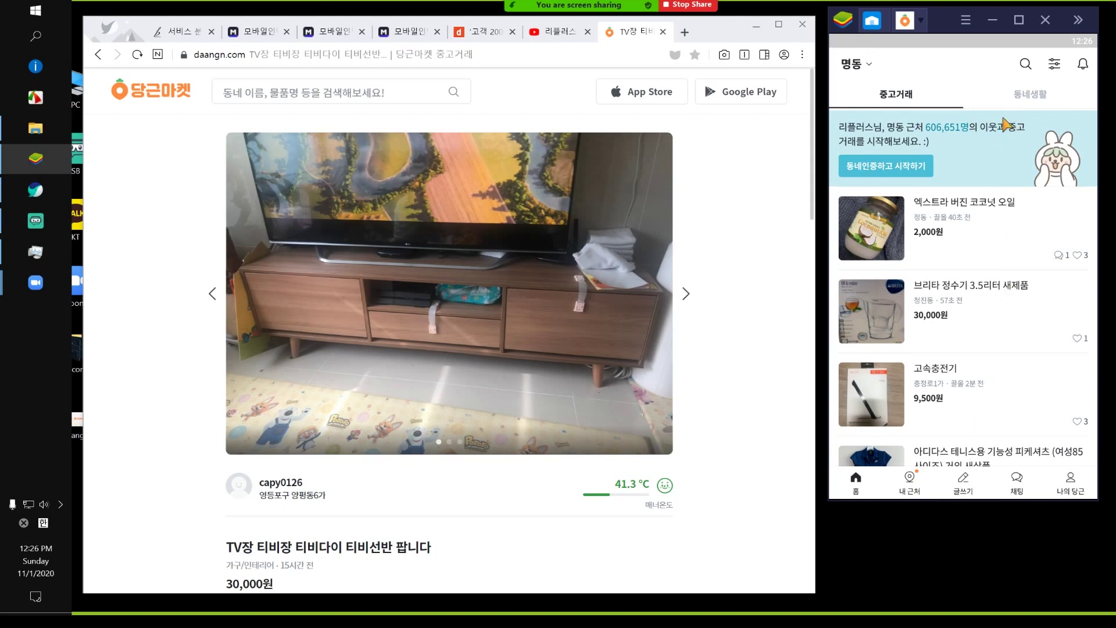
{"action": "left_click", "coordinate": [917, 465]}
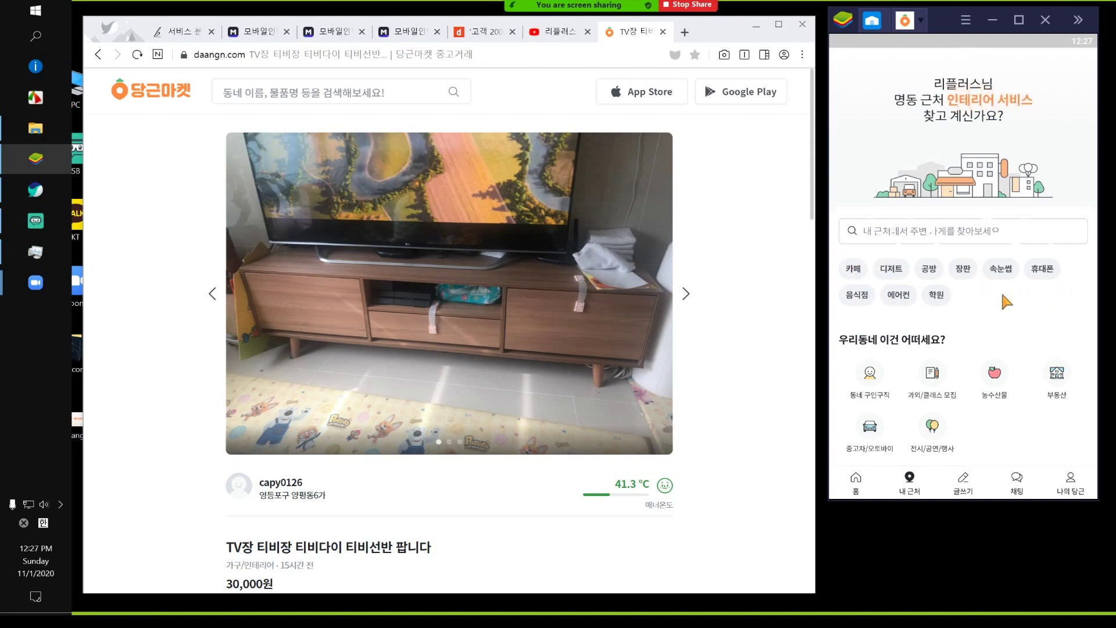
{"action": "scroll", "coordinate": [994, 290], "scroll_direction": "down", "scroll_amount": 3}
{"action": "scroll", "coordinate": [1014, 244], "scroll_direction": "up", "scroll_amount": 3}
{"action": "left_click", "coordinate": [856, 482]}
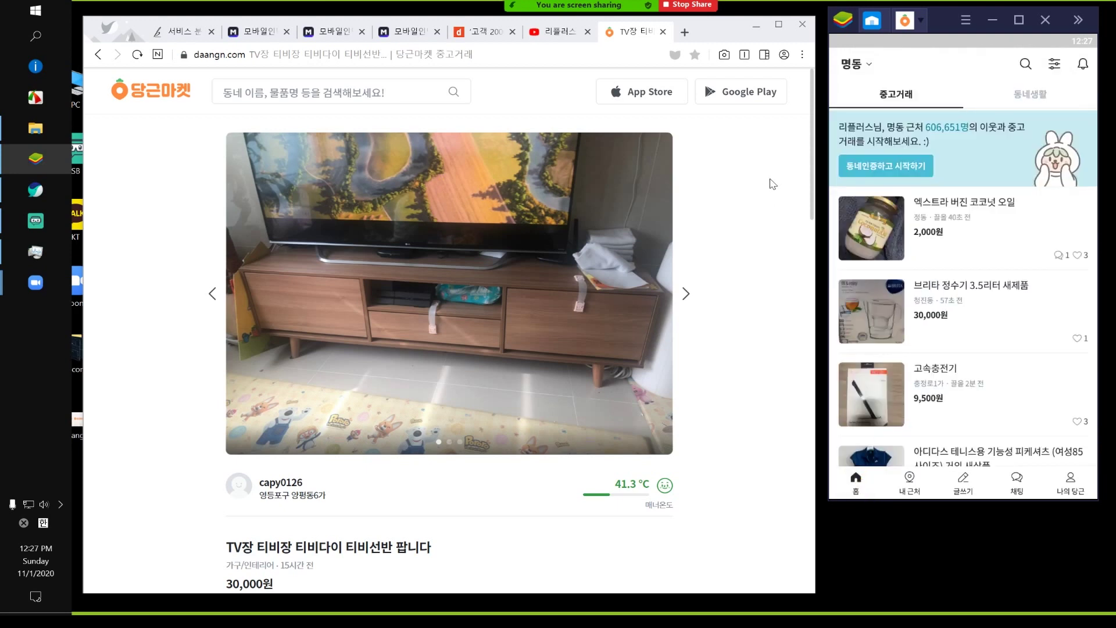
{"action": "left_click", "coordinate": [921, 19]}
{"action": "left_click", "coordinate": [919, 18]}
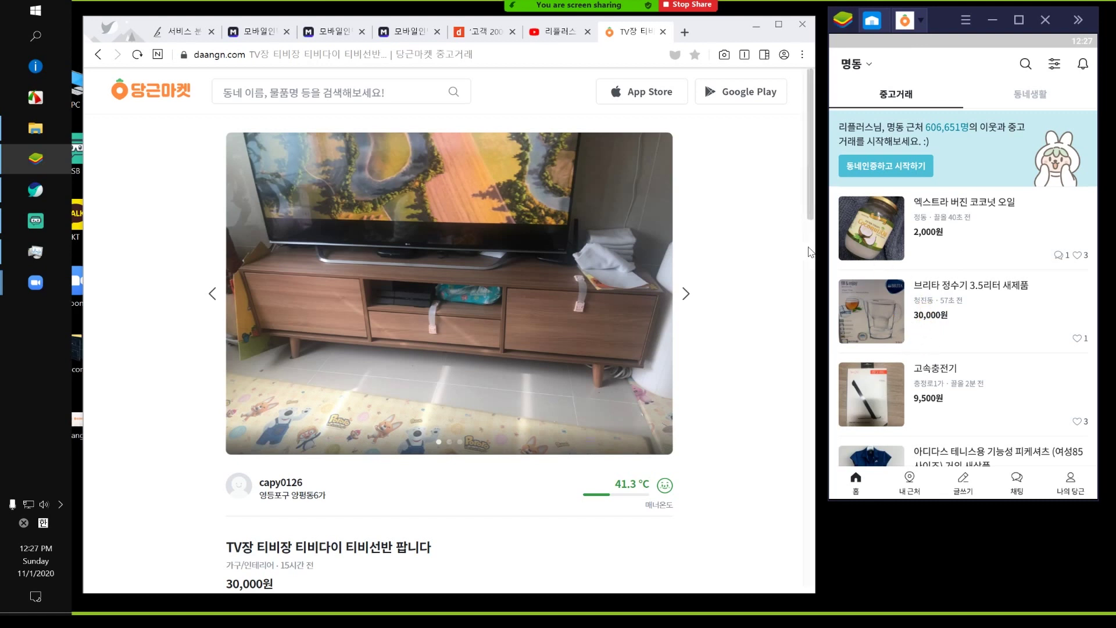
{"action": "left_click", "coordinate": [920, 22]}
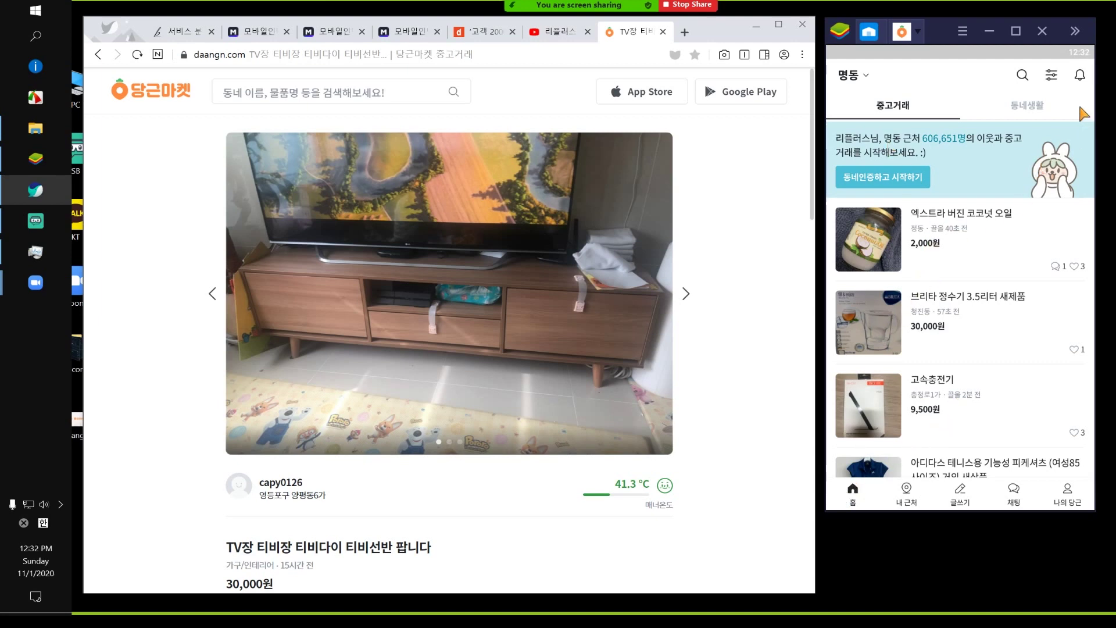
Step: Check the interest-category settings, then scroll the home feed down to the 갤럭시노트20 and bicycle listings
{"action": "left_click", "coordinate": [1052, 76]}
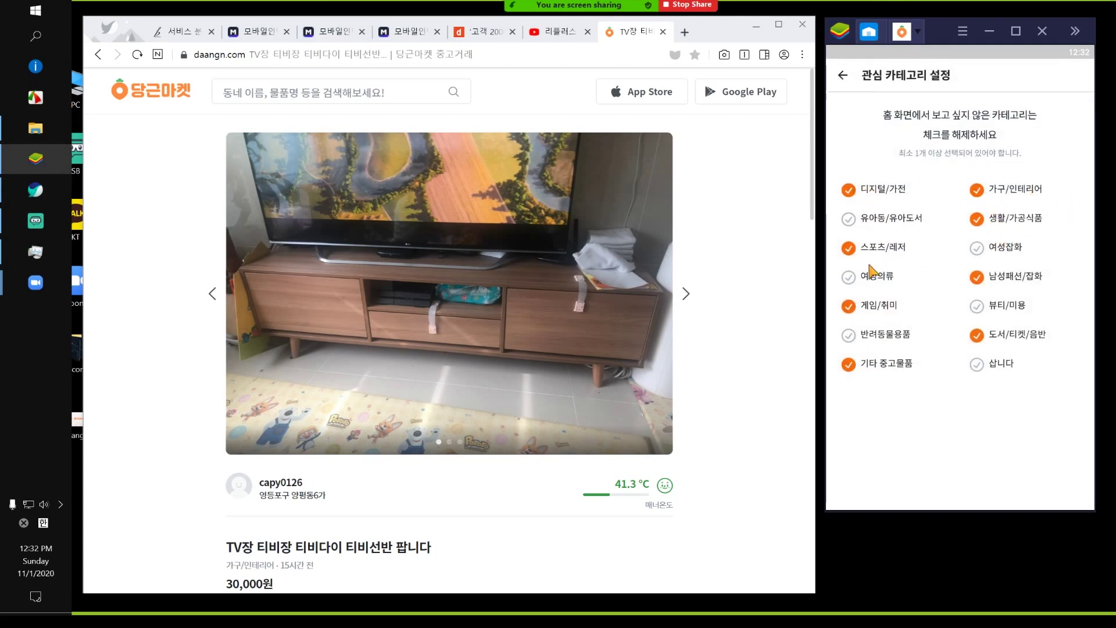
{"action": "left_click", "coordinate": [843, 76]}
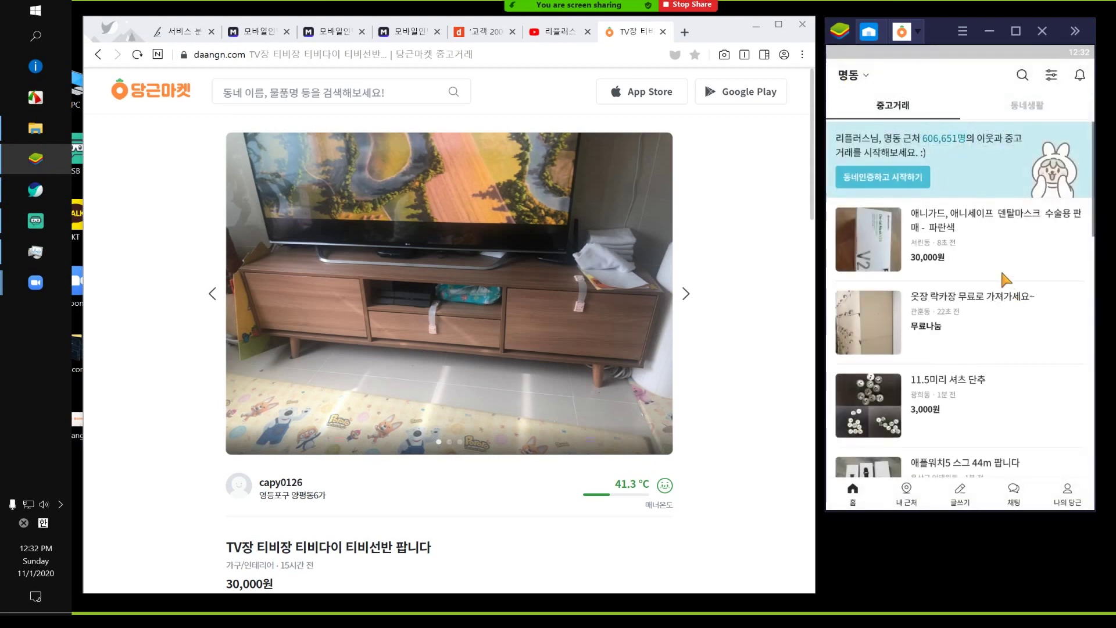
{"action": "scroll", "coordinate": [1000, 259], "scroll_direction": "down", "scroll_amount": 3}
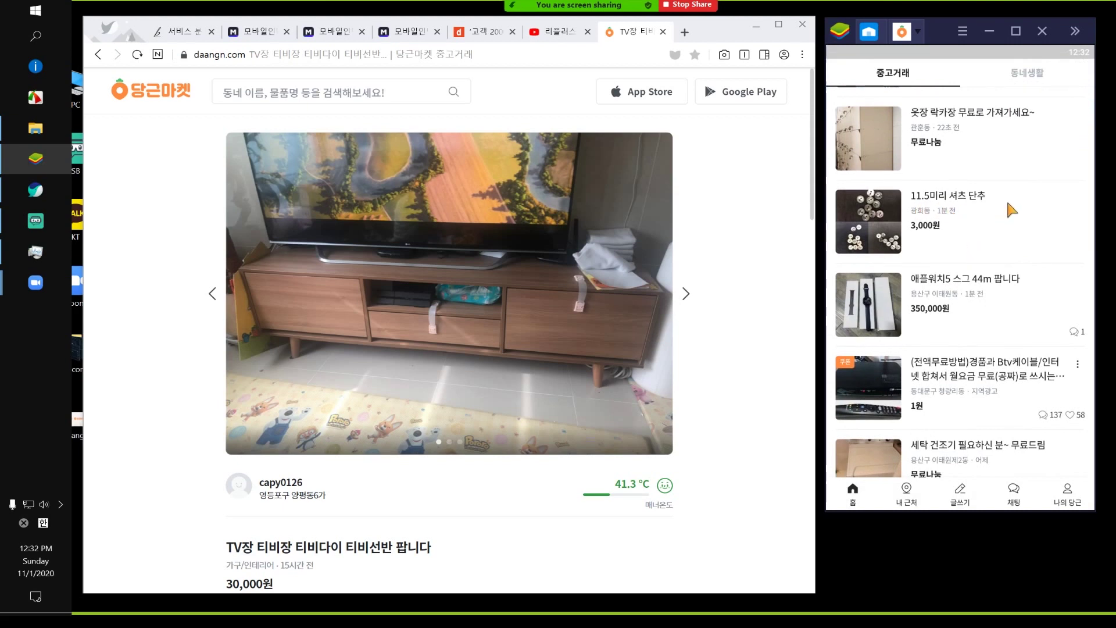
{"action": "scroll", "coordinate": [965, 232], "scroll_direction": "down", "scroll_amount": 3}
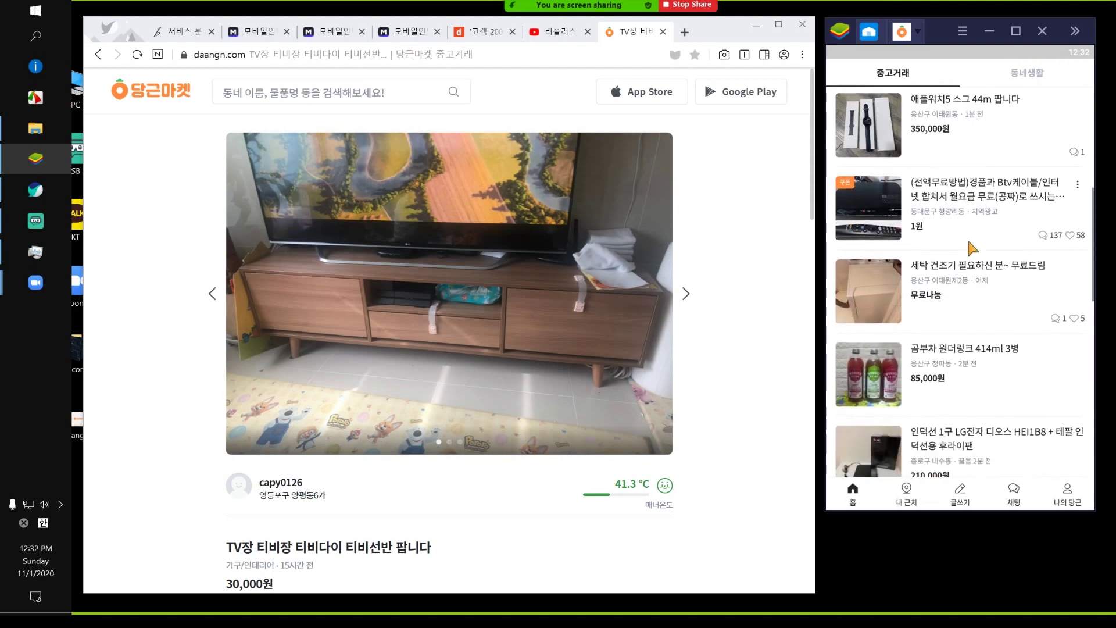
{"action": "scroll", "coordinate": [937, 267], "scroll_direction": "down", "scroll_amount": 3}
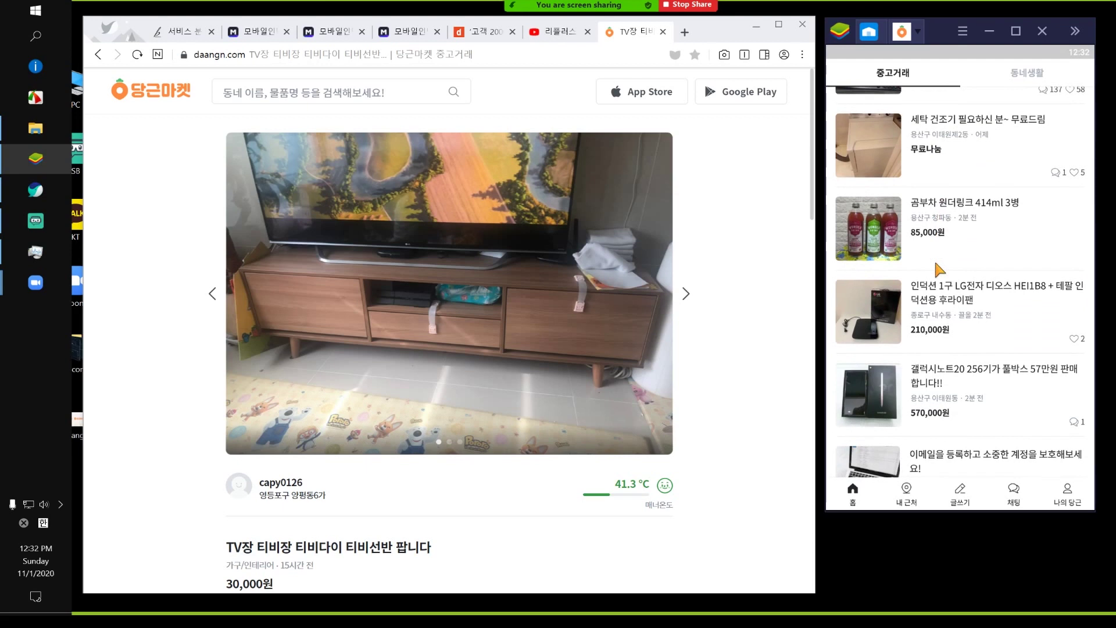
{"action": "scroll", "coordinate": [937, 265], "scroll_direction": "down", "scroll_amount": 3}
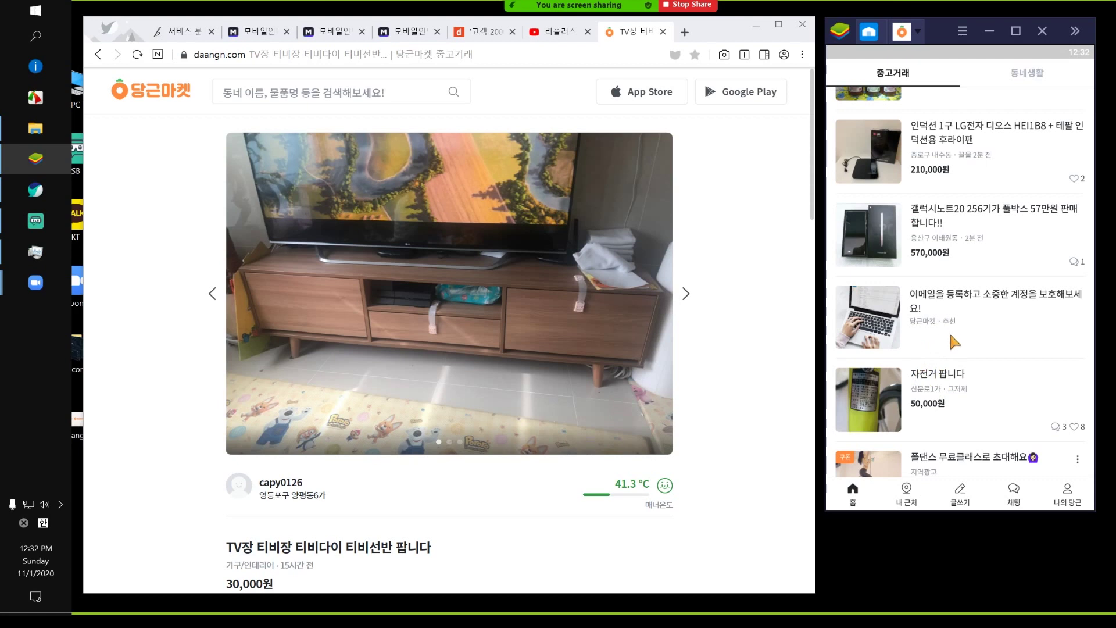
{"action": "scroll", "coordinate": [949, 326], "scroll_direction": "down", "scroll_amount": 3}
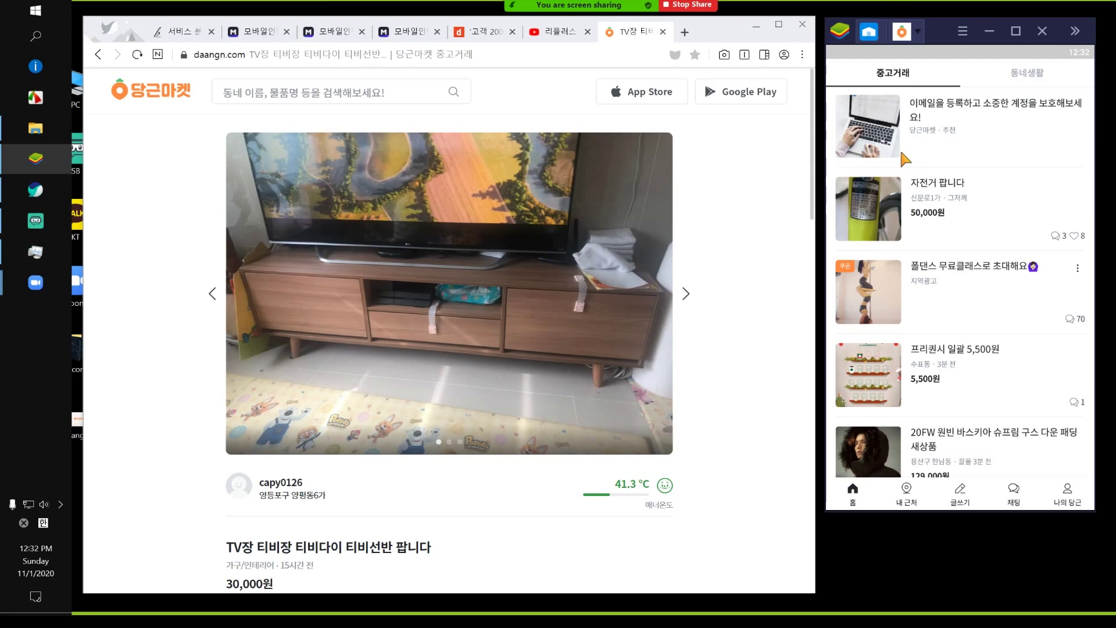
Step: Switch back to Karrot and search for 아이폰 10
{"action": "left_click", "coordinate": [916, 30]}
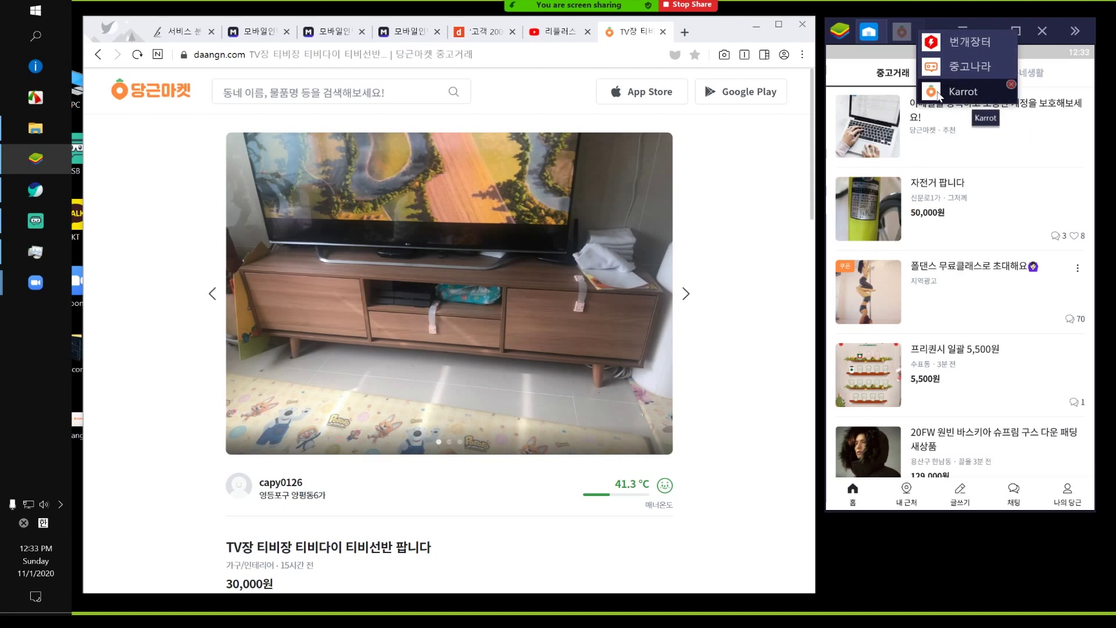
{"action": "left_click", "coordinate": [966, 91]}
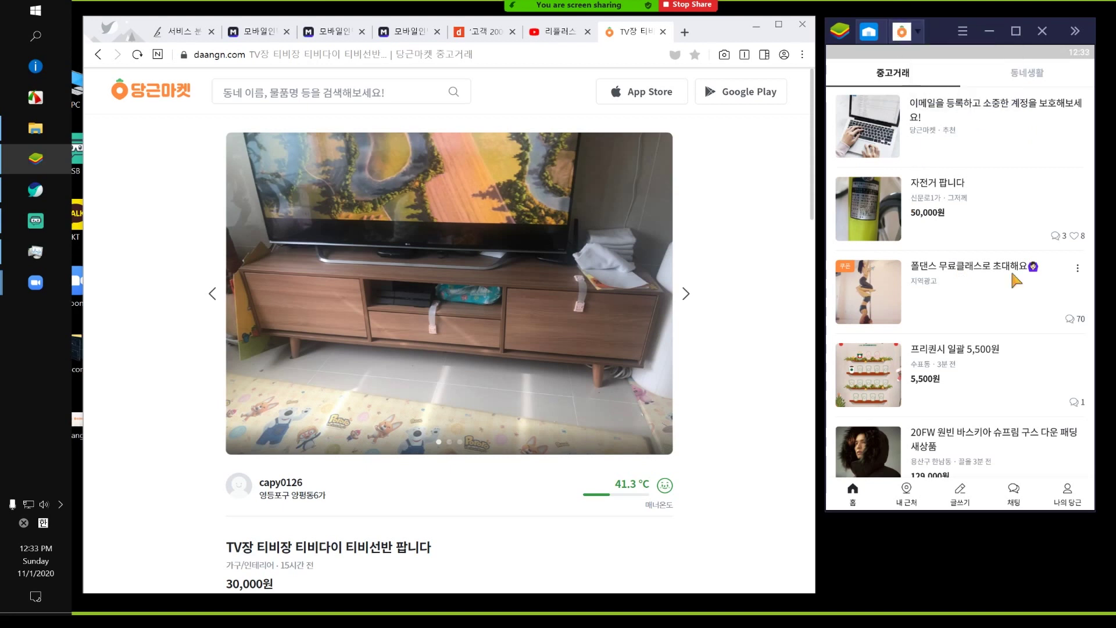
{"action": "left_click", "coordinate": [853, 501]}
{"action": "left_click", "coordinate": [1022, 76]}
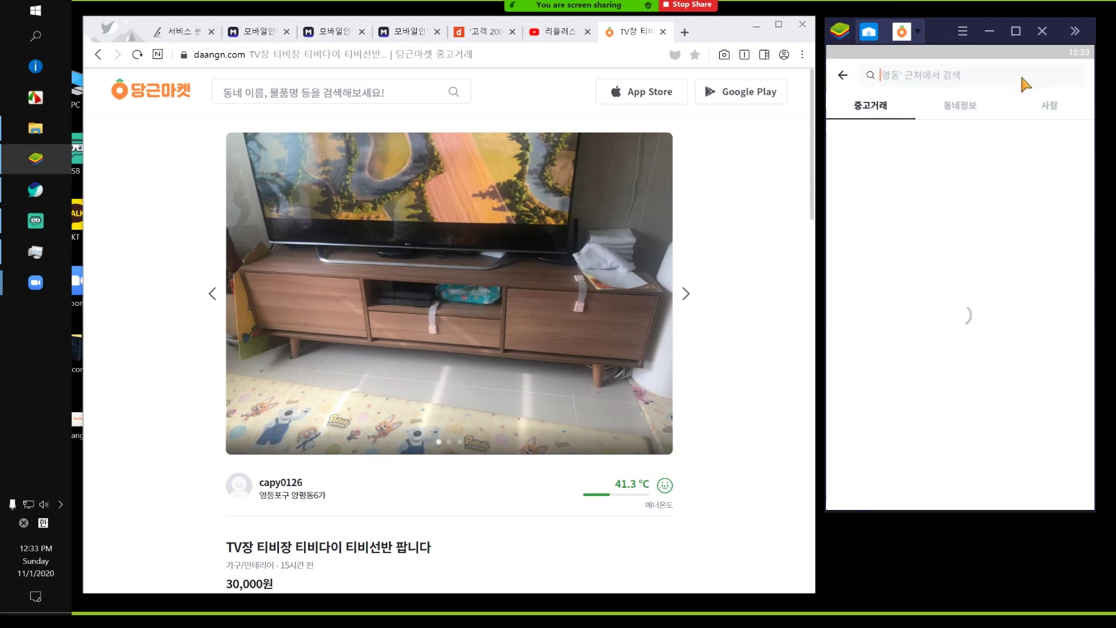
{"action": "type", "text": "아이"}
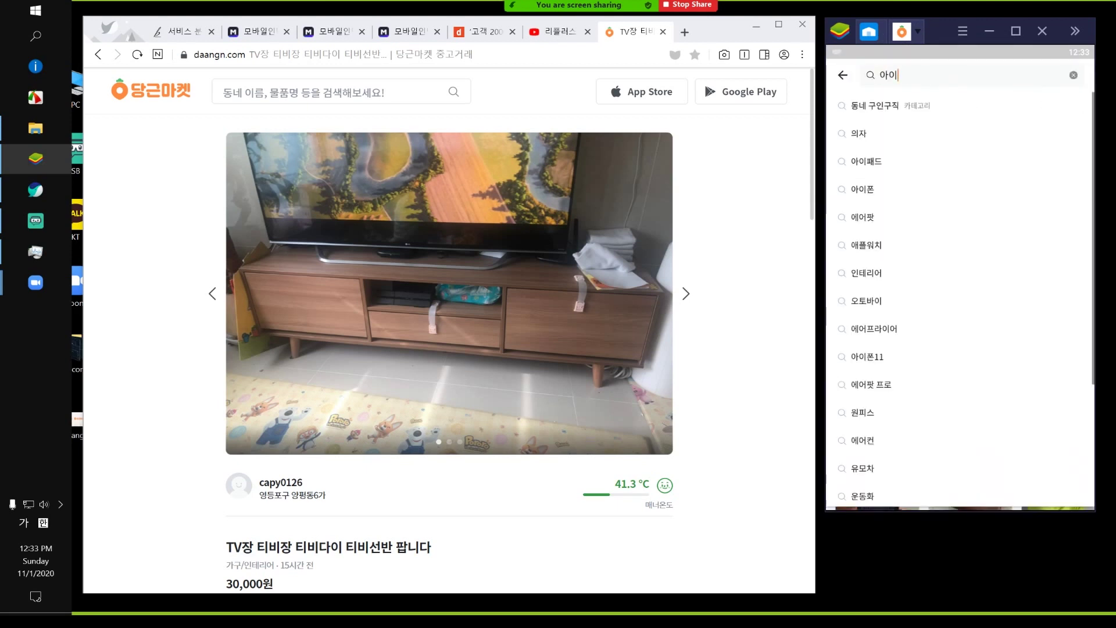
{"action": "type", "text": "폰 10"}
{"action": "key", "text": "Return"}
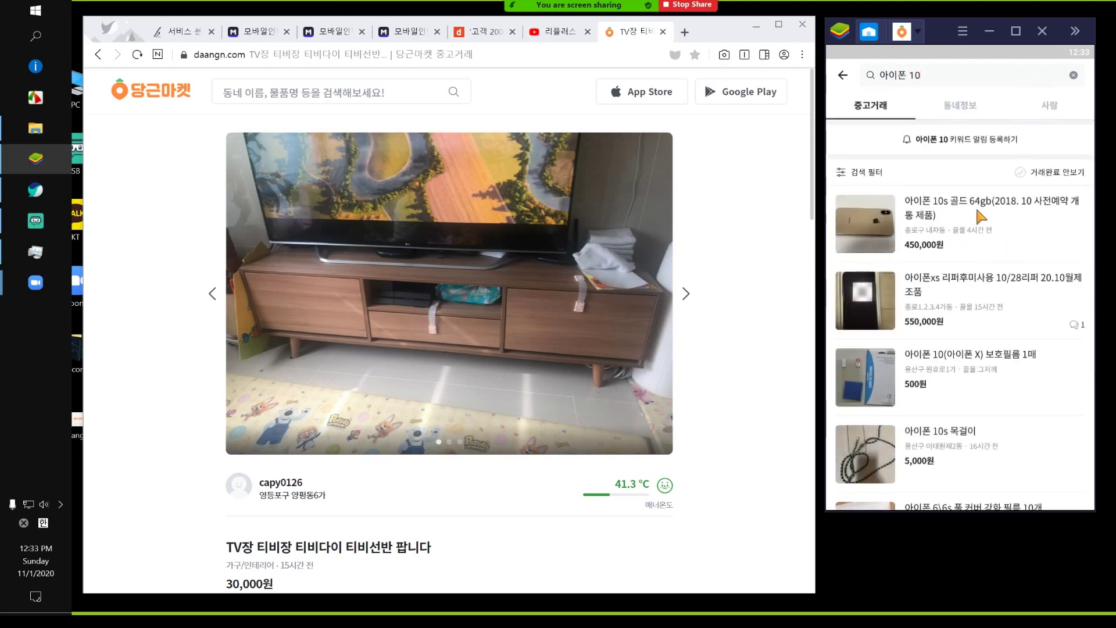
Step: Scroll through the 아이폰 10 search results
{"action": "scroll", "coordinate": [958, 231], "scroll_direction": "down", "scroll_amount": 1}
{"action": "scroll", "coordinate": [962, 236], "scroll_direction": "down", "scroll_amount": 1}
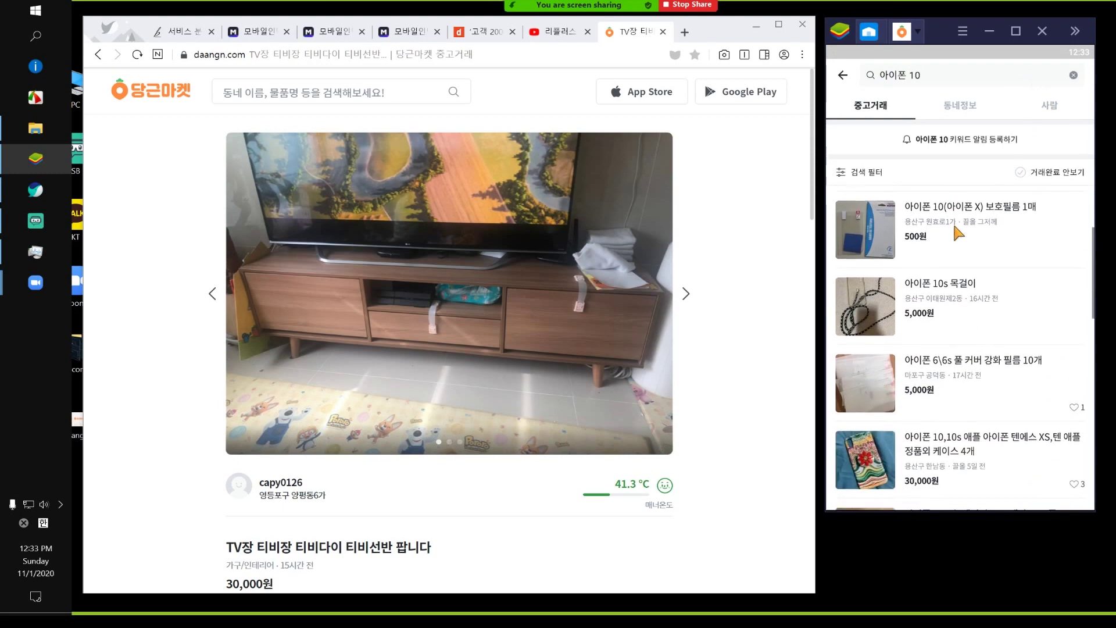
{"action": "scroll", "coordinate": [964, 323], "scroll_direction": "up", "scroll_amount": 2}
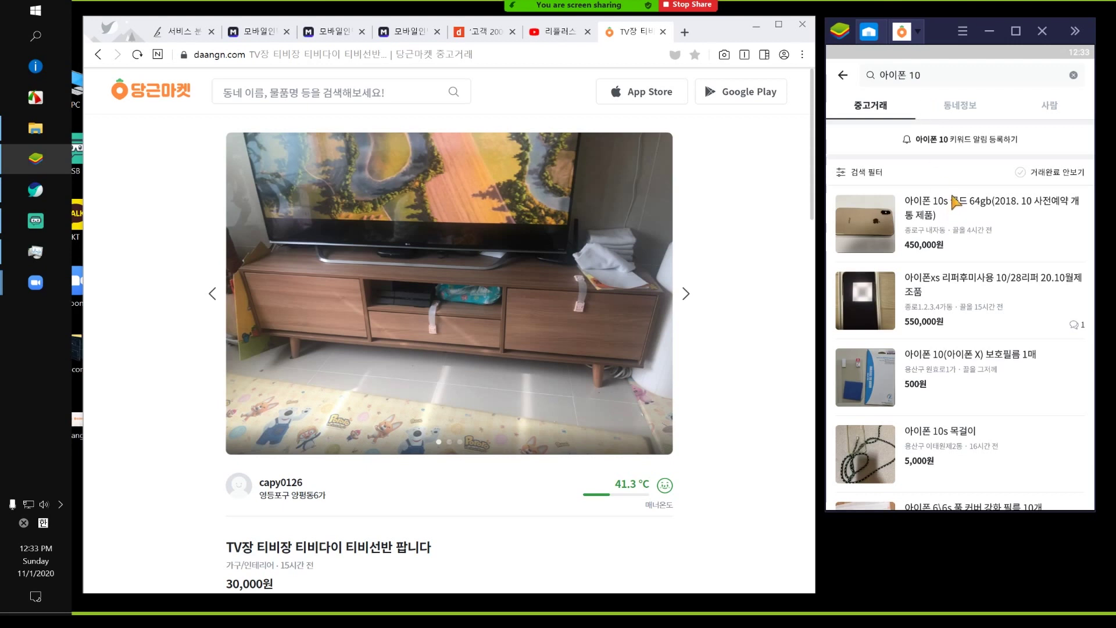
{"action": "scroll", "coordinate": [959, 227], "scroll_direction": "down", "scroll_amount": 2}
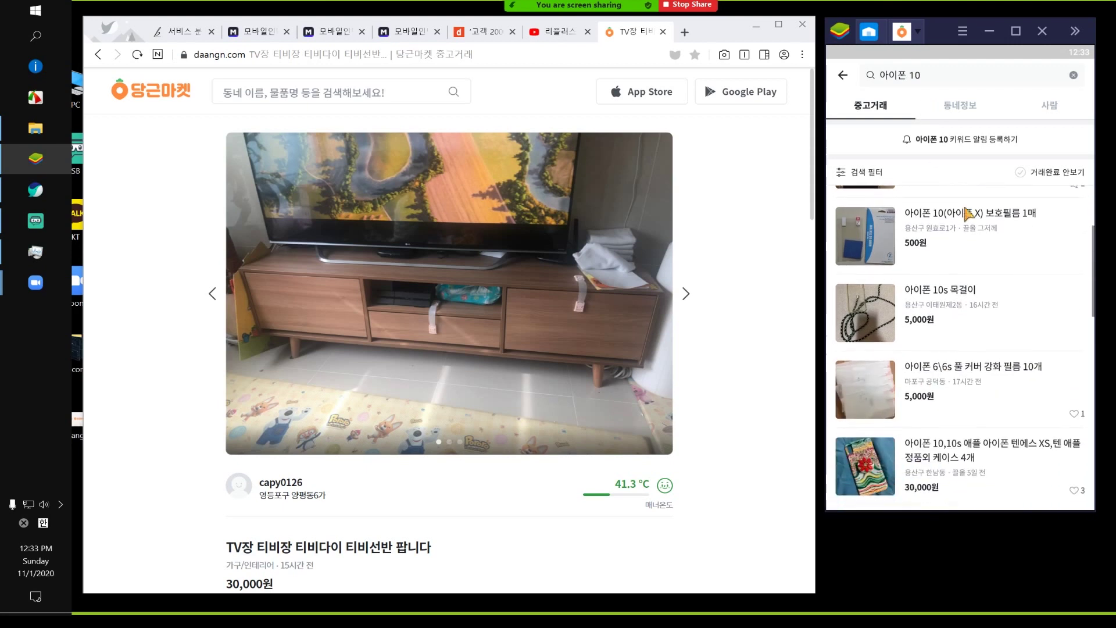
{"action": "scroll", "coordinate": [954, 273], "scroll_direction": "down", "scroll_amount": 3}
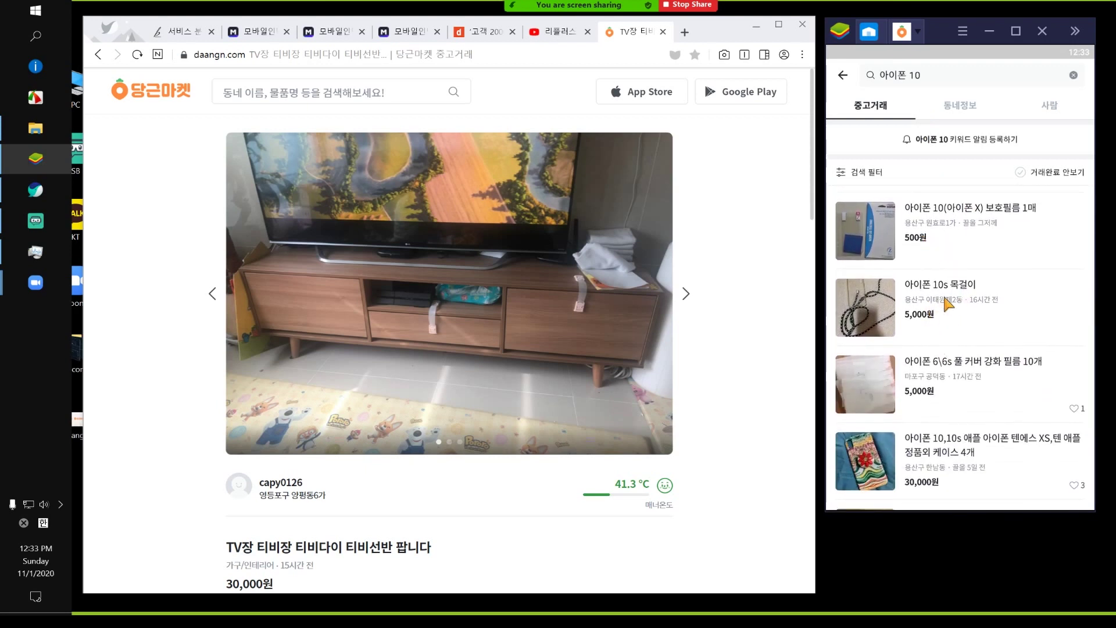
{"action": "scroll", "coordinate": [946, 298], "scroll_direction": "down", "scroll_amount": 2}
{"action": "scroll", "coordinate": [949, 303], "scroll_direction": "down", "scroll_amount": 5}
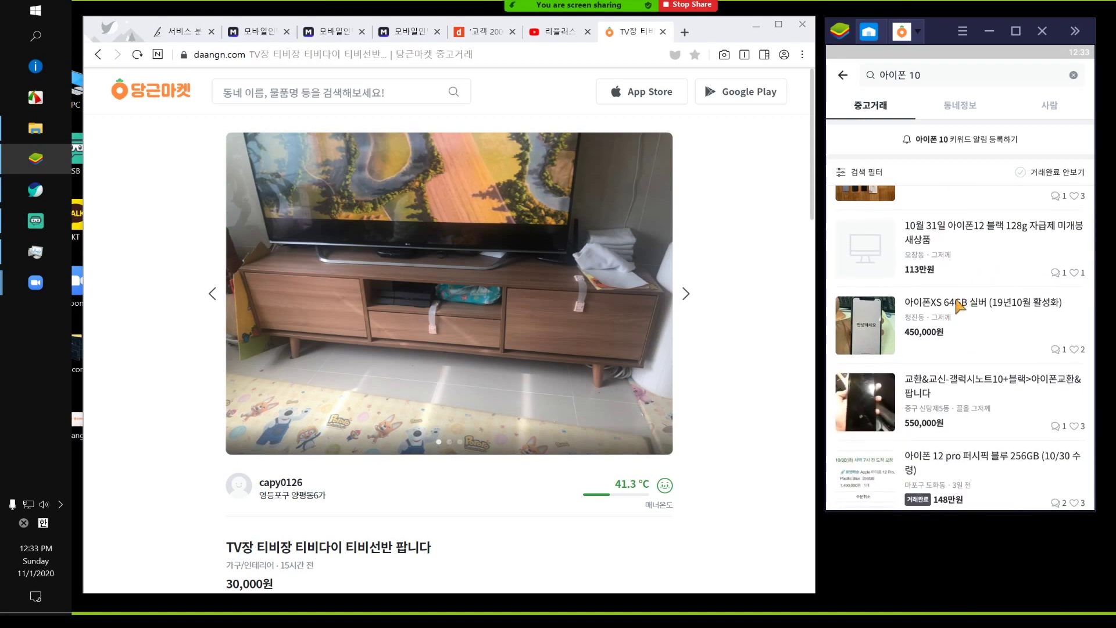
{"action": "scroll", "coordinate": [954, 311], "scroll_direction": "up", "scroll_amount": 2}
{"action": "scroll", "coordinate": [953, 313], "scroll_direction": "down", "scroll_amount": 4}
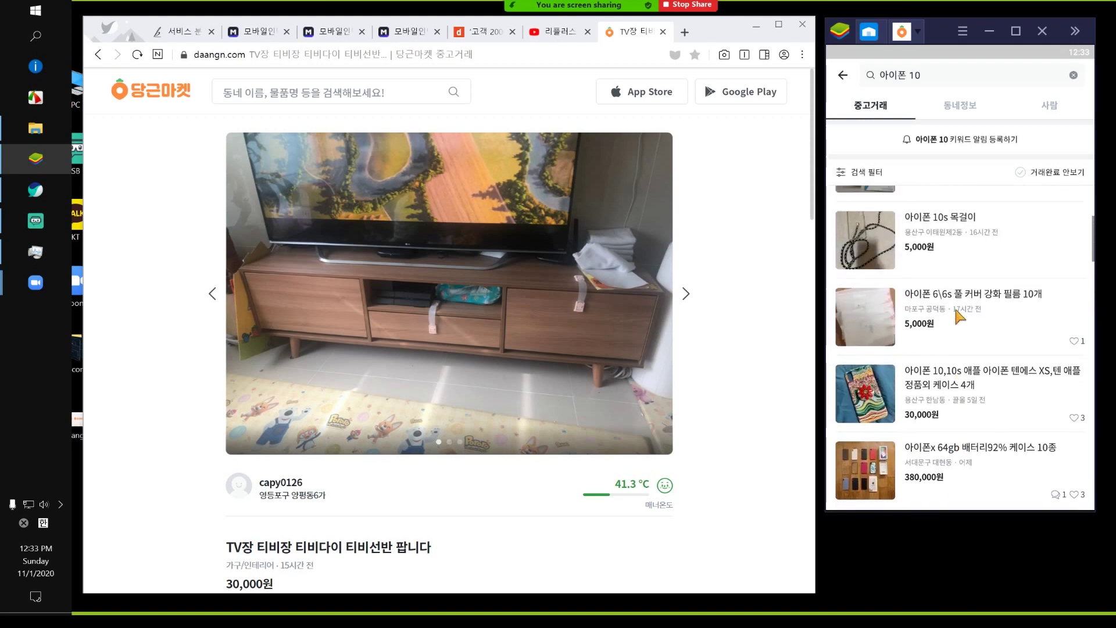
Step: Review the 검색 필터 options for 아이폰 10, then return to the search page
{"action": "left_click", "coordinate": [862, 173]}
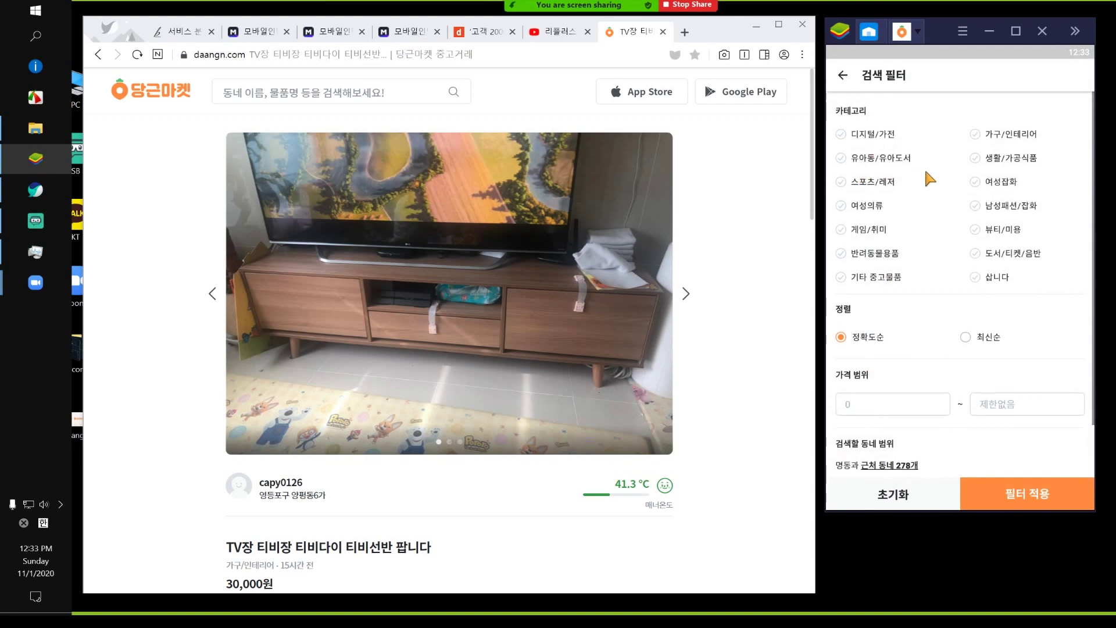
{"action": "scroll", "coordinate": [947, 221], "scroll_direction": "down", "scroll_amount": 1}
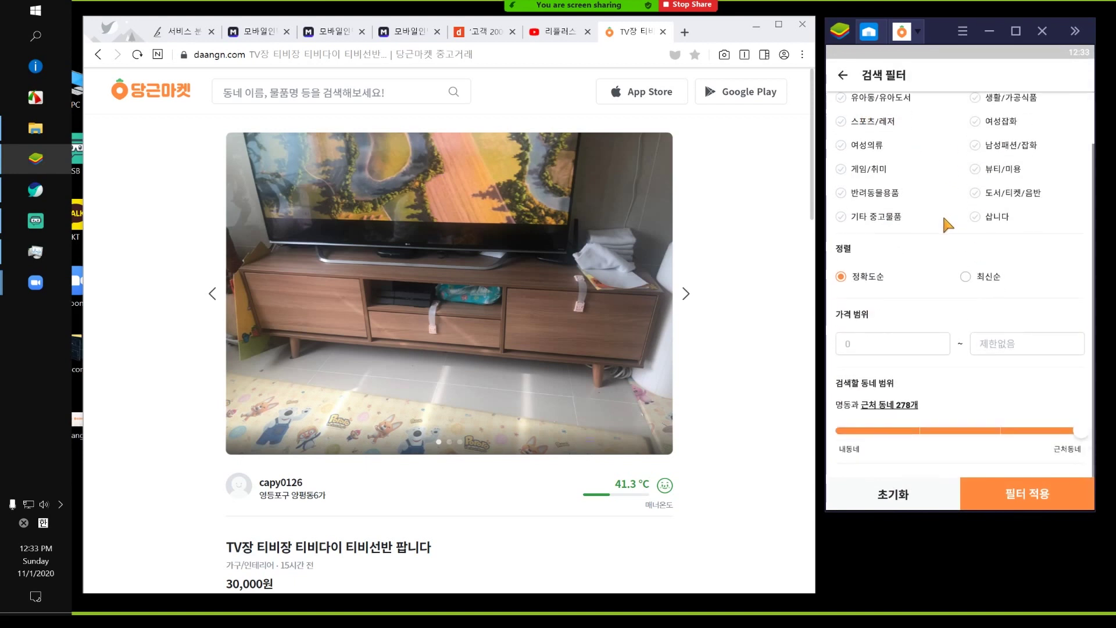
{"action": "scroll", "coordinate": [939, 226], "scroll_direction": "up", "scroll_amount": 1}
{"action": "scroll", "coordinate": [938, 232], "scroll_direction": "down", "scroll_amount": 1}
{"action": "left_click", "coordinate": [842, 76]}
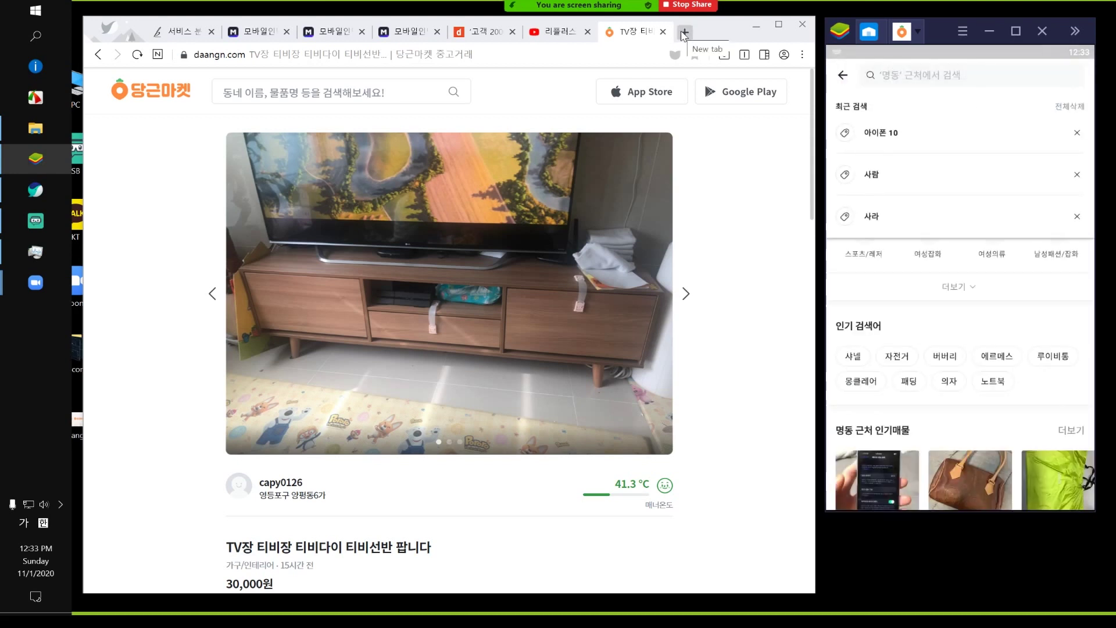
{"action": "left_click", "coordinate": [685, 33]}
{"action": "type", "text": "zn"}
{"action": "key", "text": "BackSpace"}
{"action": "key", "text": "BackSpace"}
{"action": "key", "text": "Hangul"}
{"action": "type", "text": "쿠팡"}
{"action": "key", "text": "Return"}
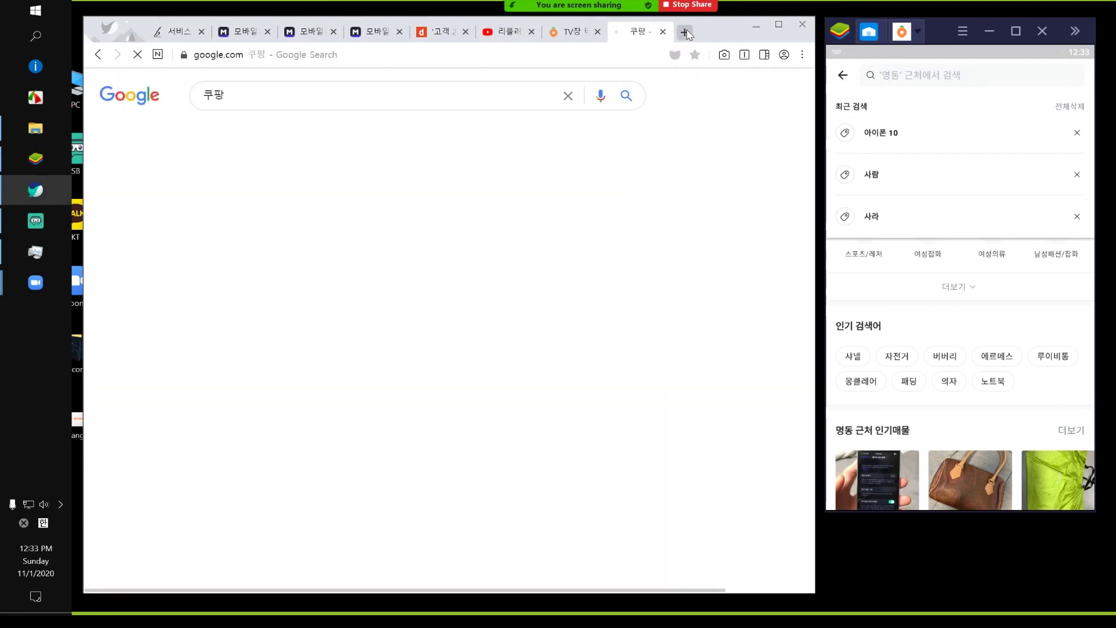
{"action": "left_click", "coordinate": [877, 289]}
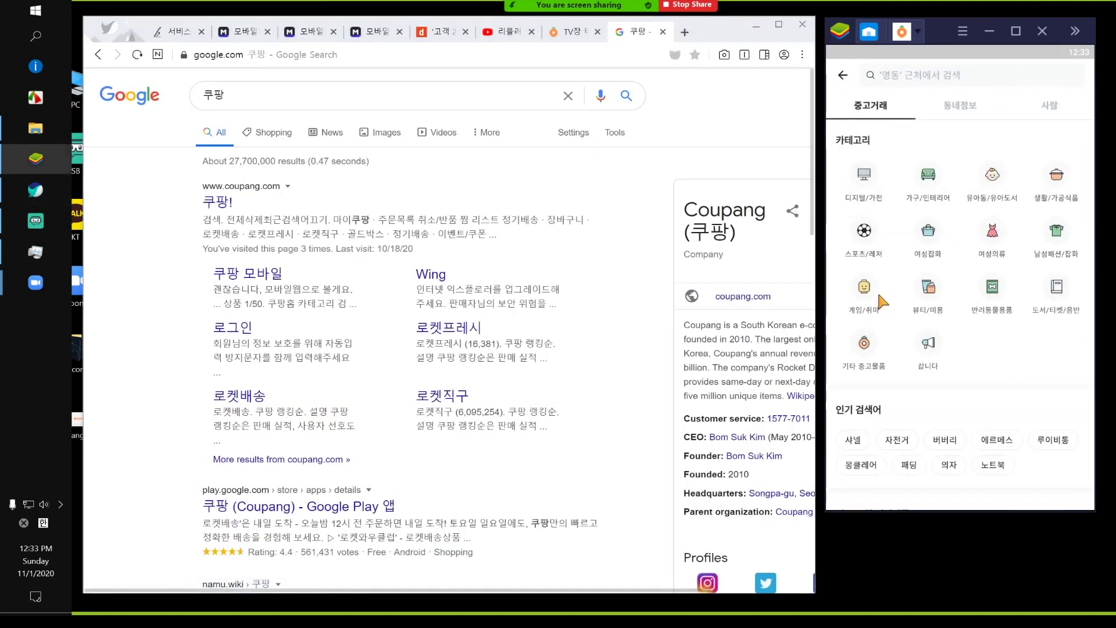
{"action": "left_click", "coordinate": [217, 202]}
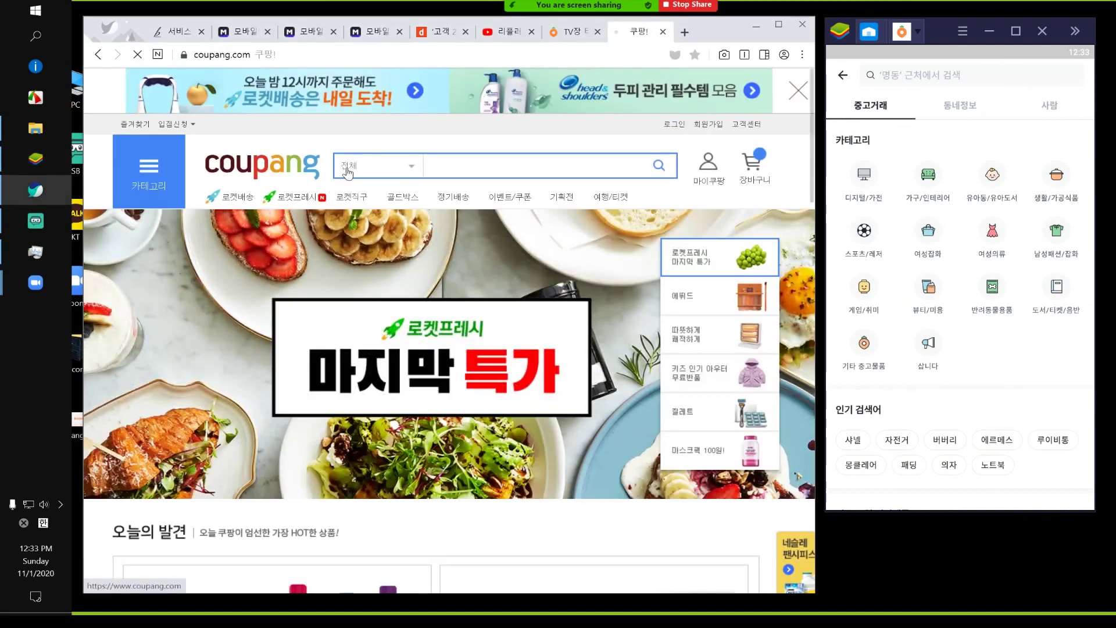
{"action": "type", "text": "ㅇ아이폰 10"}
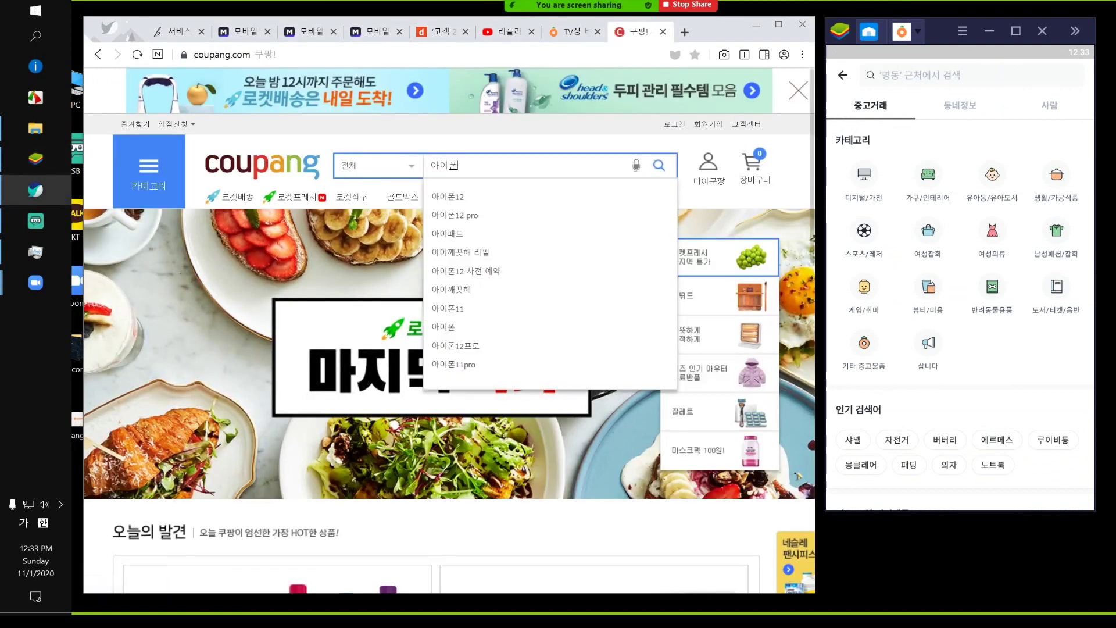
{"action": "key", "text": "Return"}
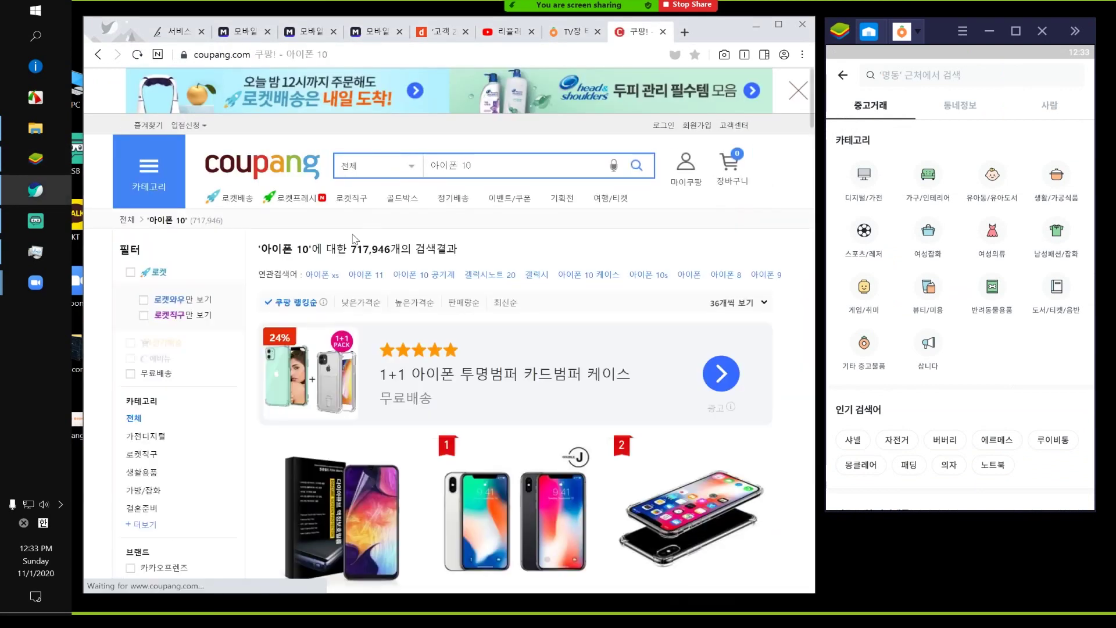
{"action": "scroll", "coordinate": [336, 213], "scroll_direction": "down", "scroll_amount": 4}
{"action": "scroll", "coordinate": [336, 213], "scroll_direction": "down", "scroll_amount": 4}
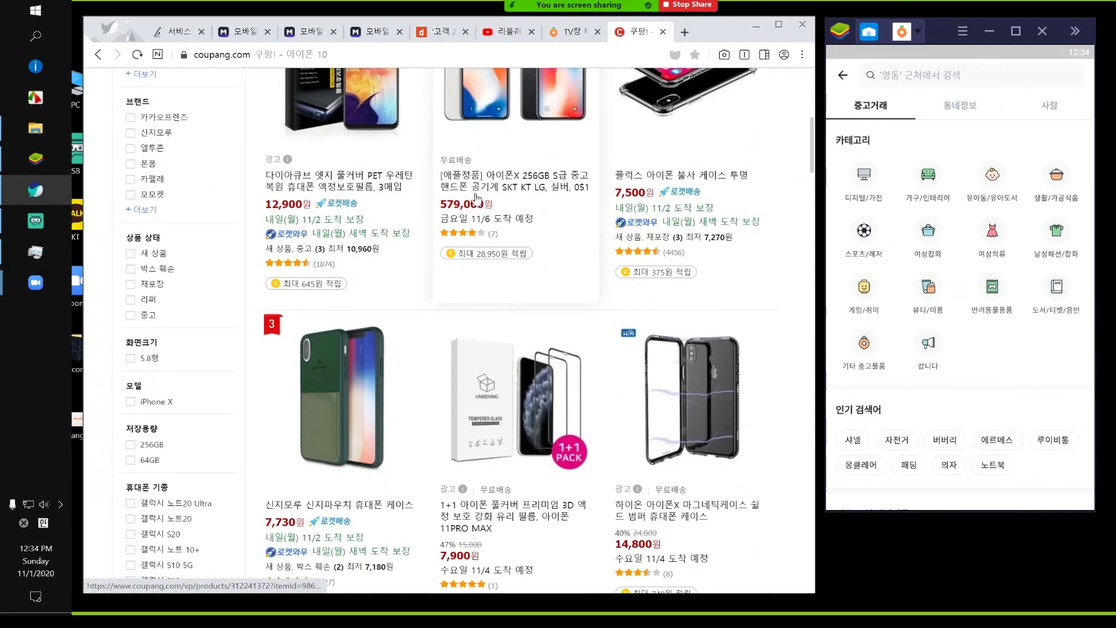
{"action": "scroll", "coordinate": [523, 325], "scroll_direction": "up", "scroll_amount": 9}
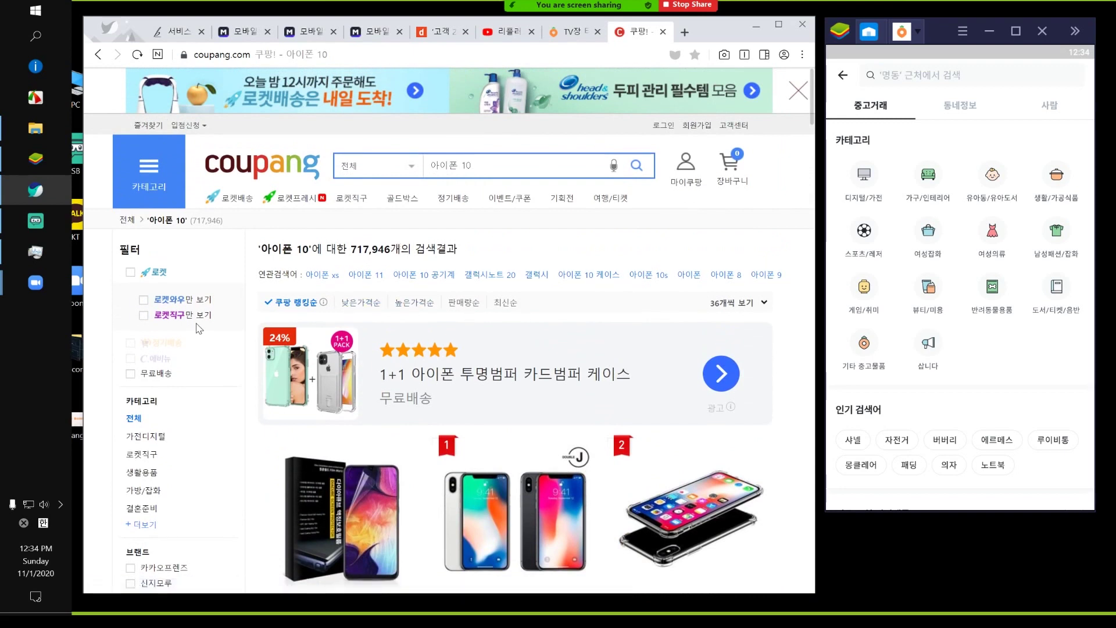
{"action": "scroll", "coordinate": [201, 326], "scroll_direction": "down", "scroll_amount": 7}
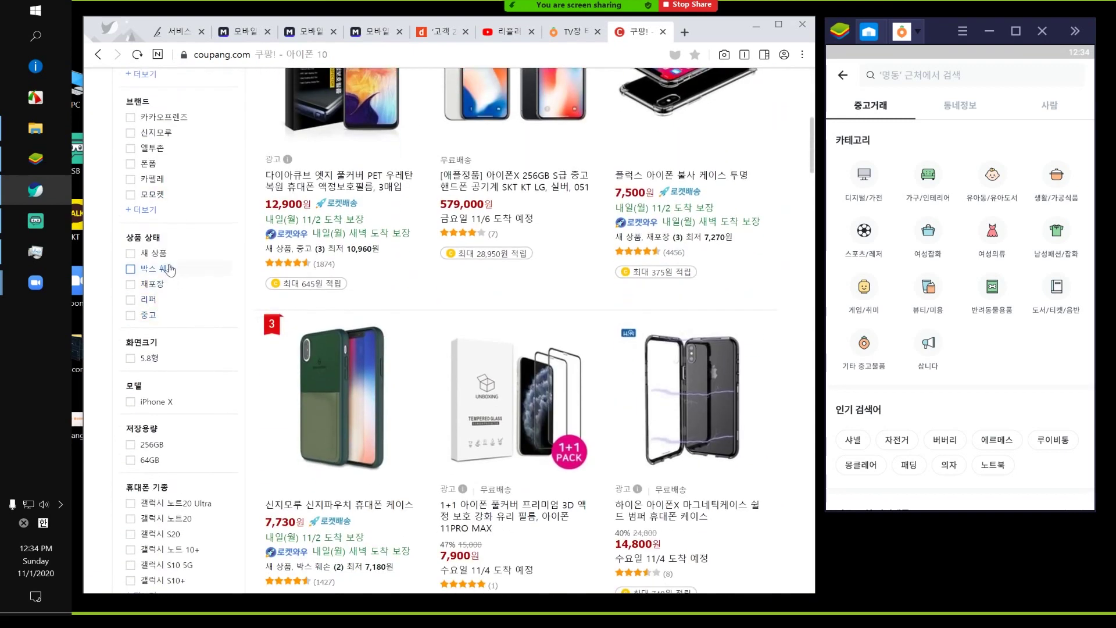
{"action": "scroll", "coordinate": [187, 263], "scroll_direction": "down", "scroll_amount": 3}
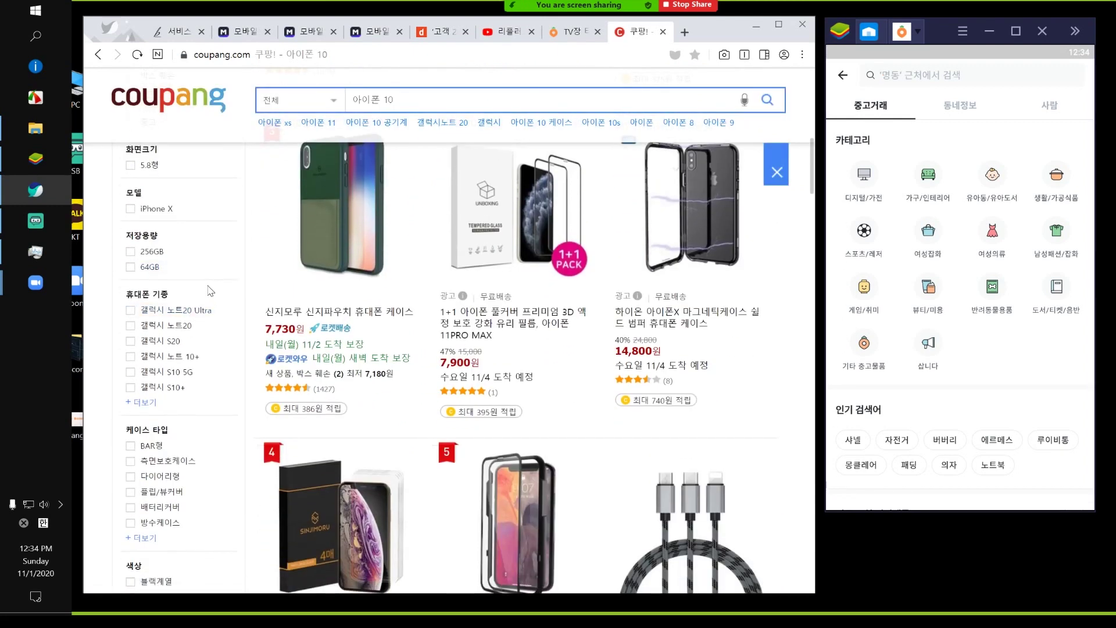
{"action": "scroll", "coordinate": [205, 291], "scroll_direction": "down", "scroll_amount": 4}
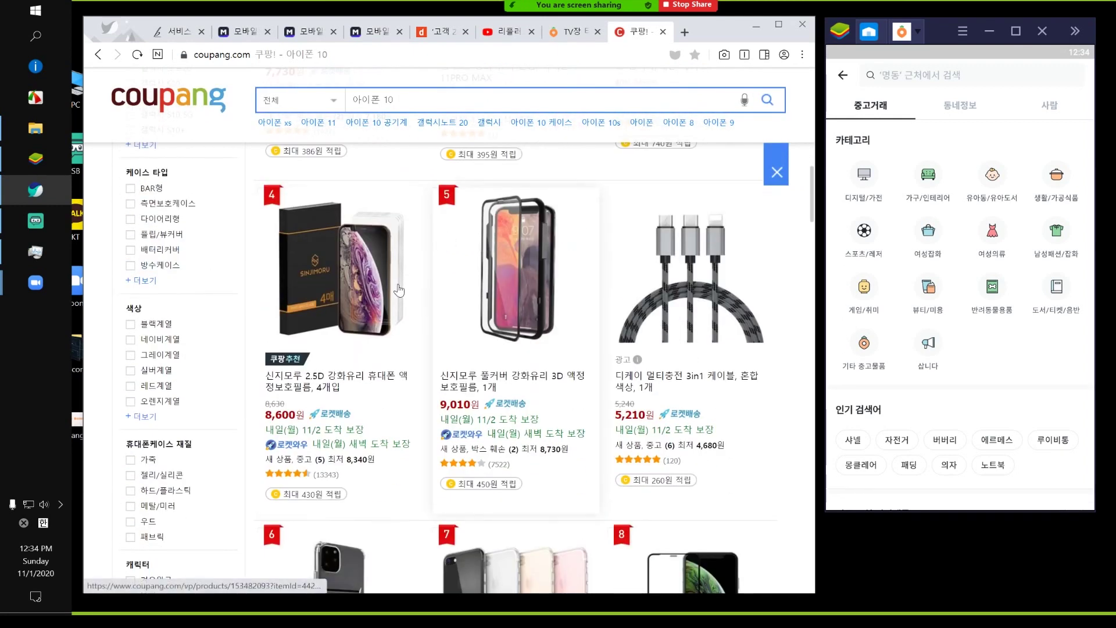
{"action": "scroll", "coordinate": [208, 326], "scroll_direction": "down", "scroll_amount": 2}
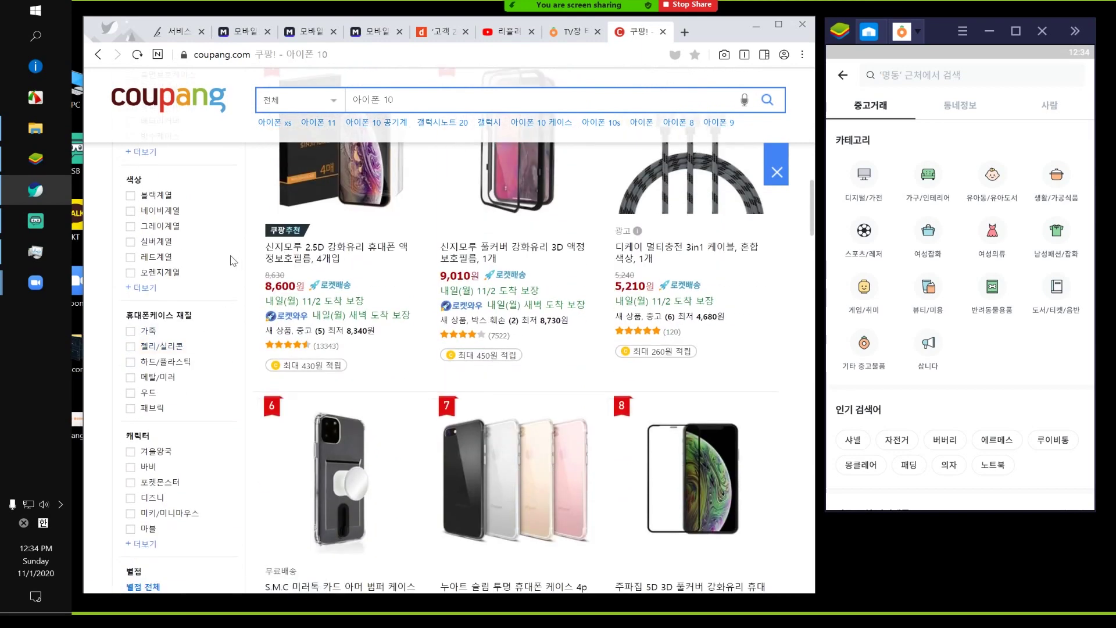
{"action": "scroll", "coordinate": [208, 325], "scroll_direction": "down", "scroll_amount": 3}
{"action": "scroll", "coordinate": [199, 337], "scroll_direction": "up", "scroll_amount": 14}
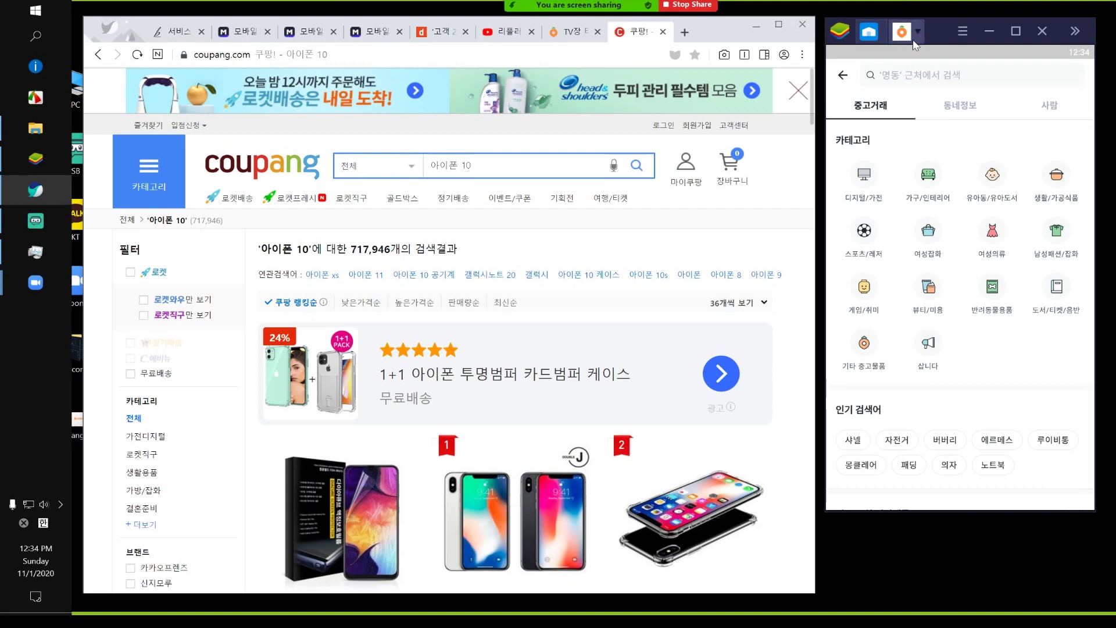
Step: Close Coupang's top promotional banner and clear the search box text
{"action": "left_click", "coordinate": [800, 90]}
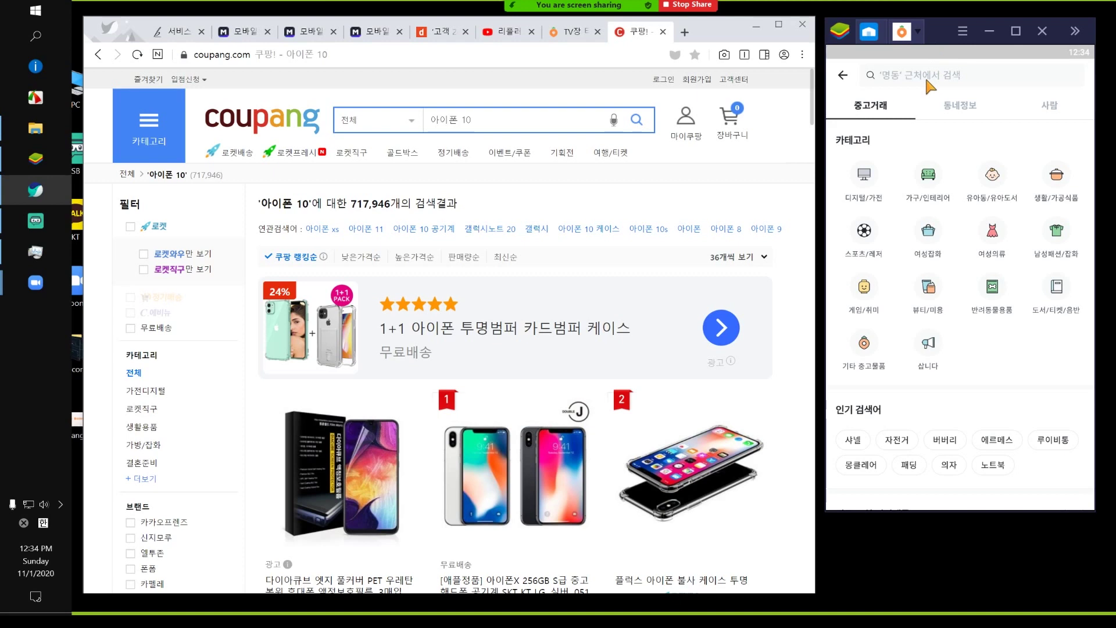
{"action": "key", "text": "ctrl+a"}
{"action": "key", "text": "BackSpace"}
{"action": "type", "text": "d"}
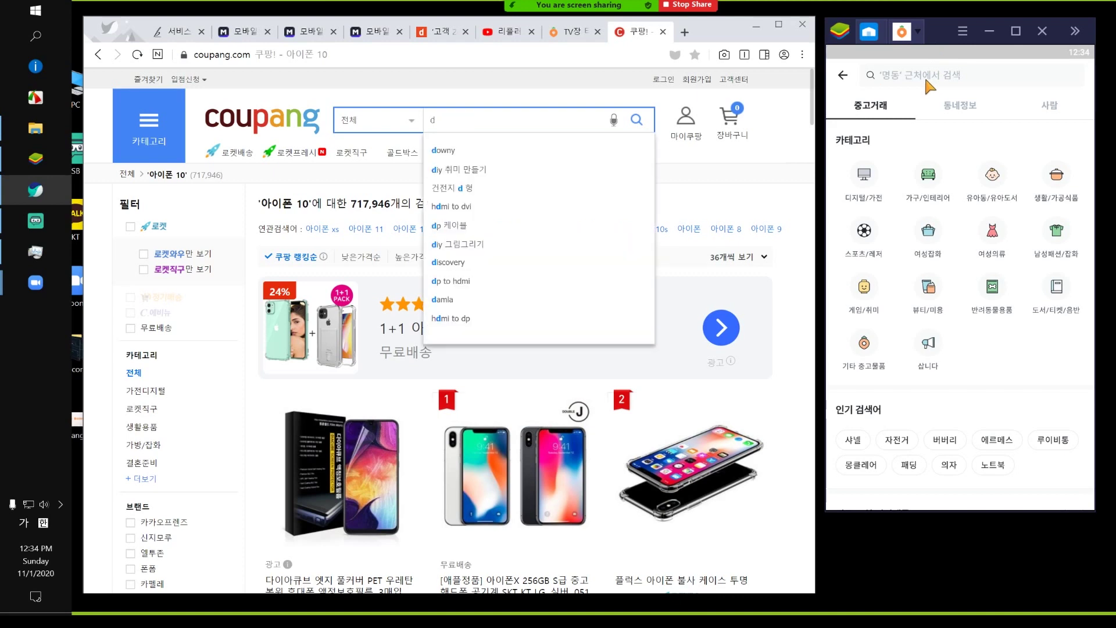
{"action": "key", "text": "BackSpace"}
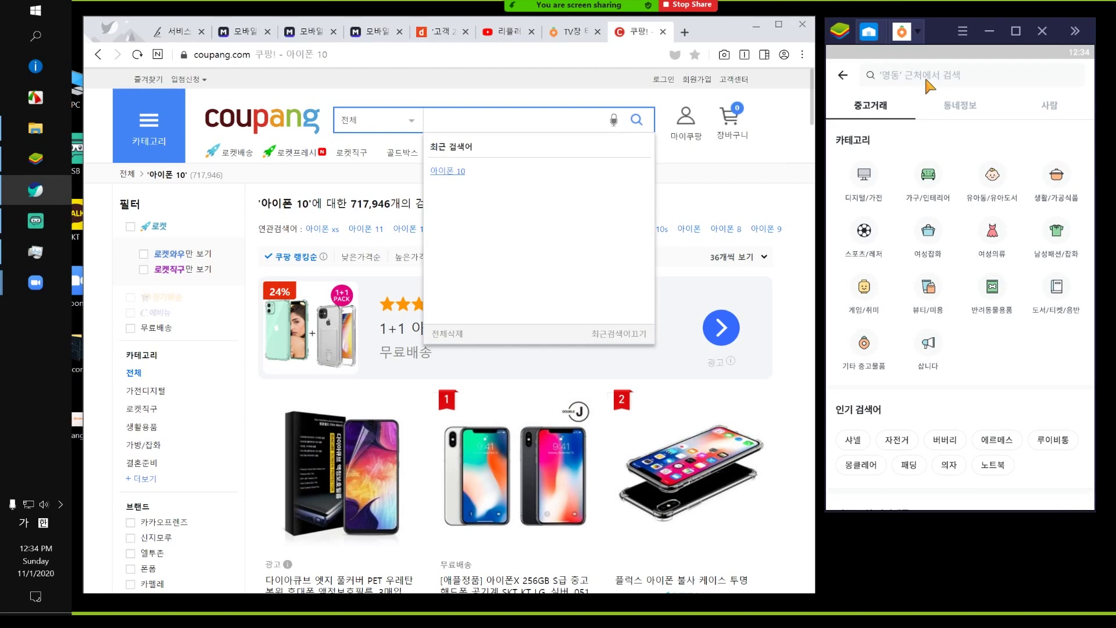
{"action": "left_click", "coordinate": [927, 81]}
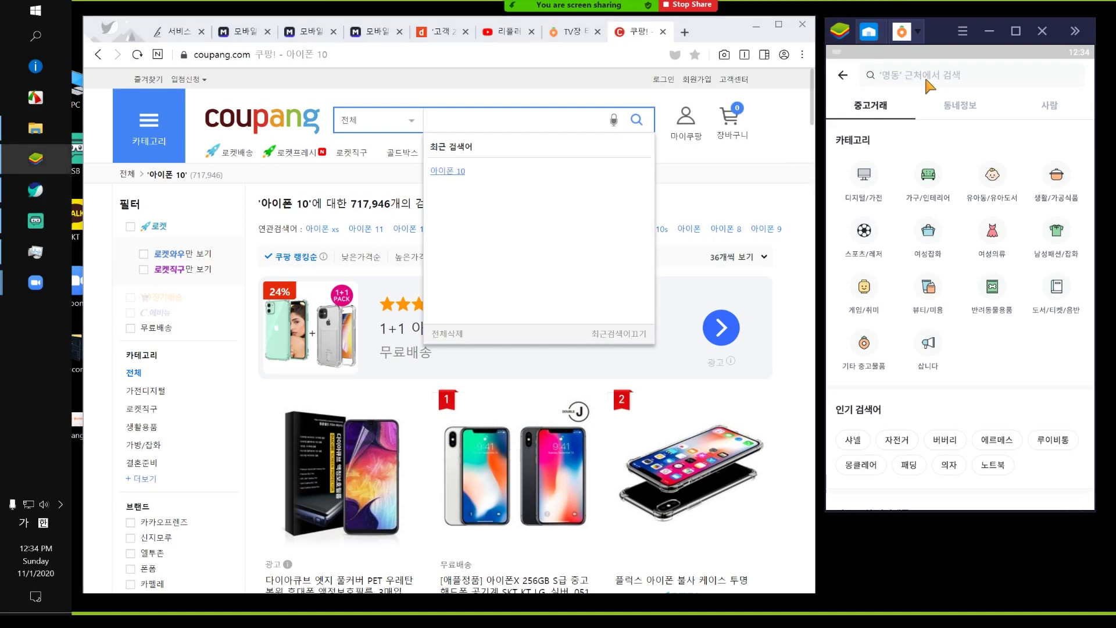
{"action": "scroll", "coordinate": [482, 420], "scroll_direction": "down", "scroll_amount": 1}
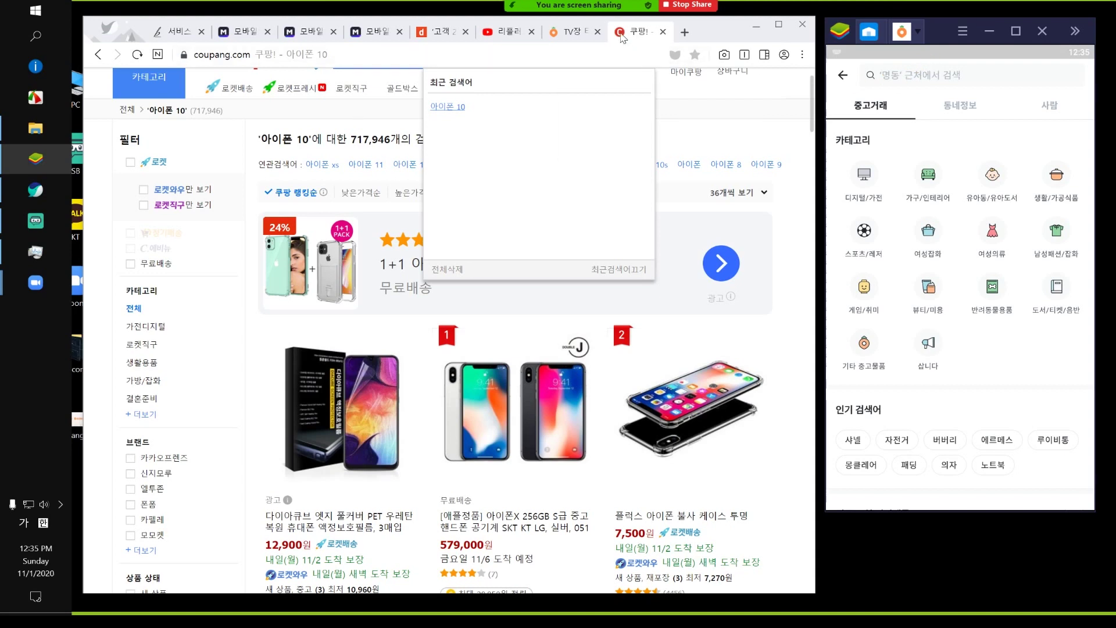
Step: Show 당근마켓's Mobile Index HD usage stats and run a 신발 search in Karrot
{"action": "left_click", "coordinate": [572, 33]}
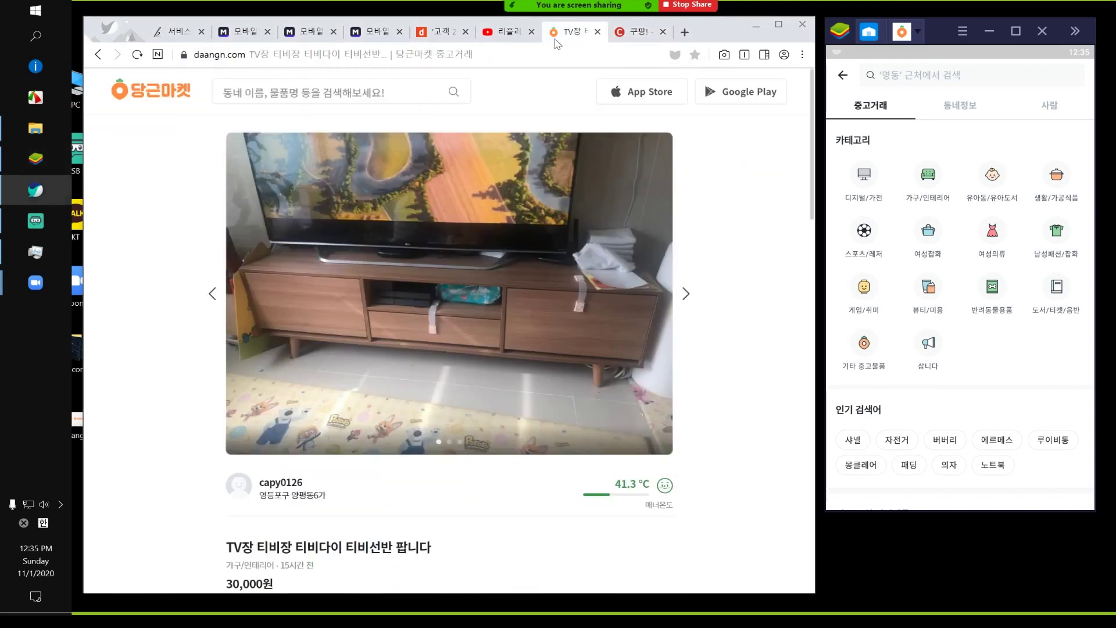
{"action": "left_click", "coordinate": [241, 33]}
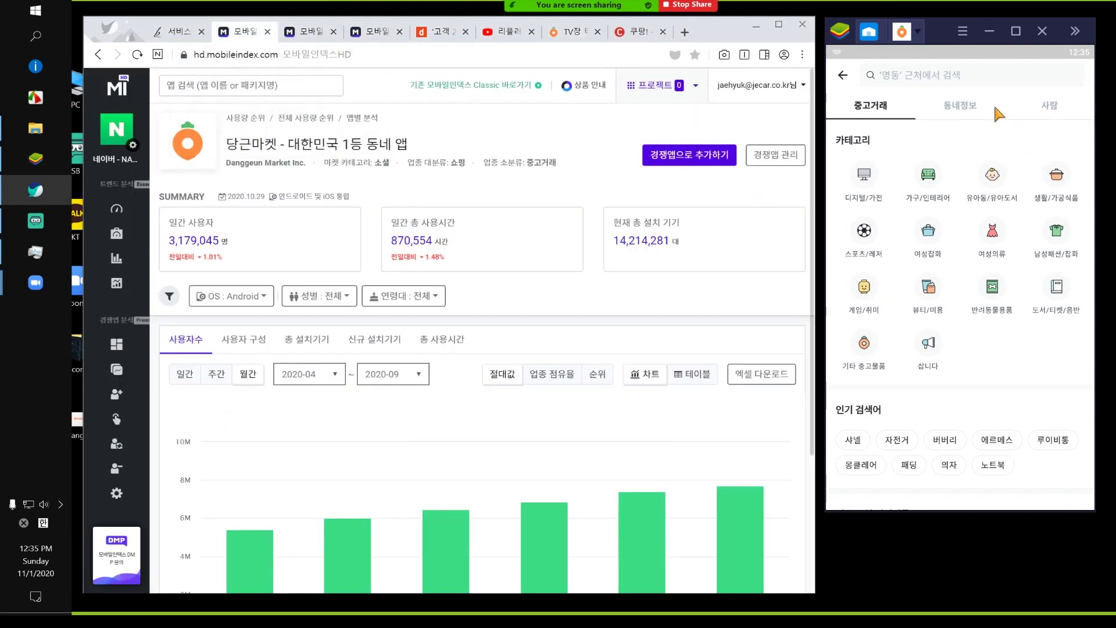
{"action": "left_click", "coordinate": [844, 78]}
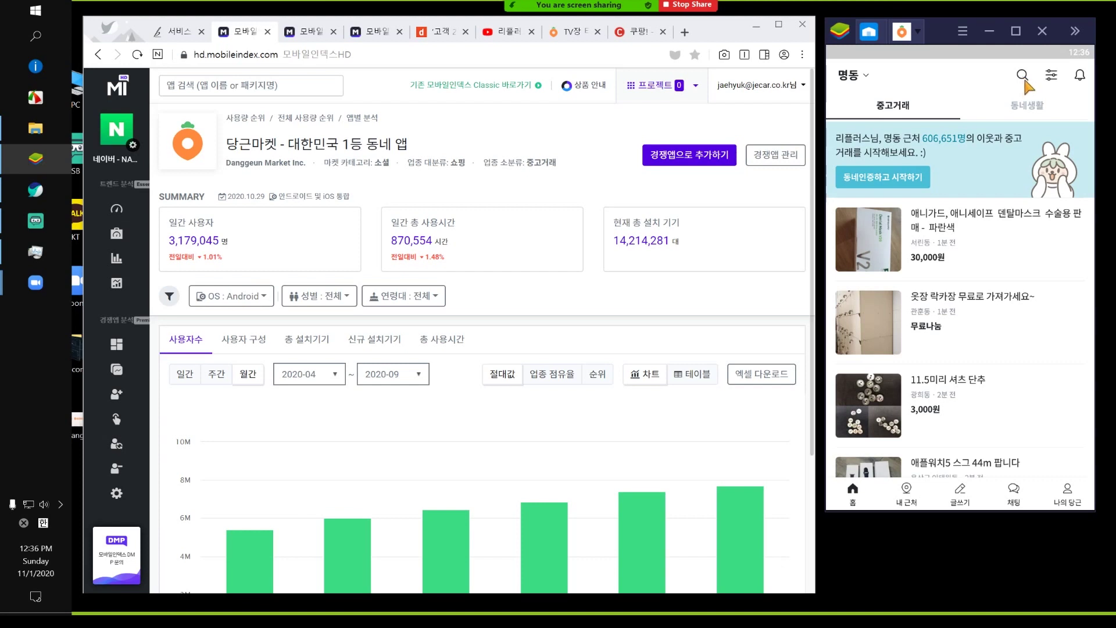
{"action": "left_click", "coordinate": [1023, 75]}
{"action": "type", "text": "신바ㄹ"}
{"action": "key", "text": "Return"}
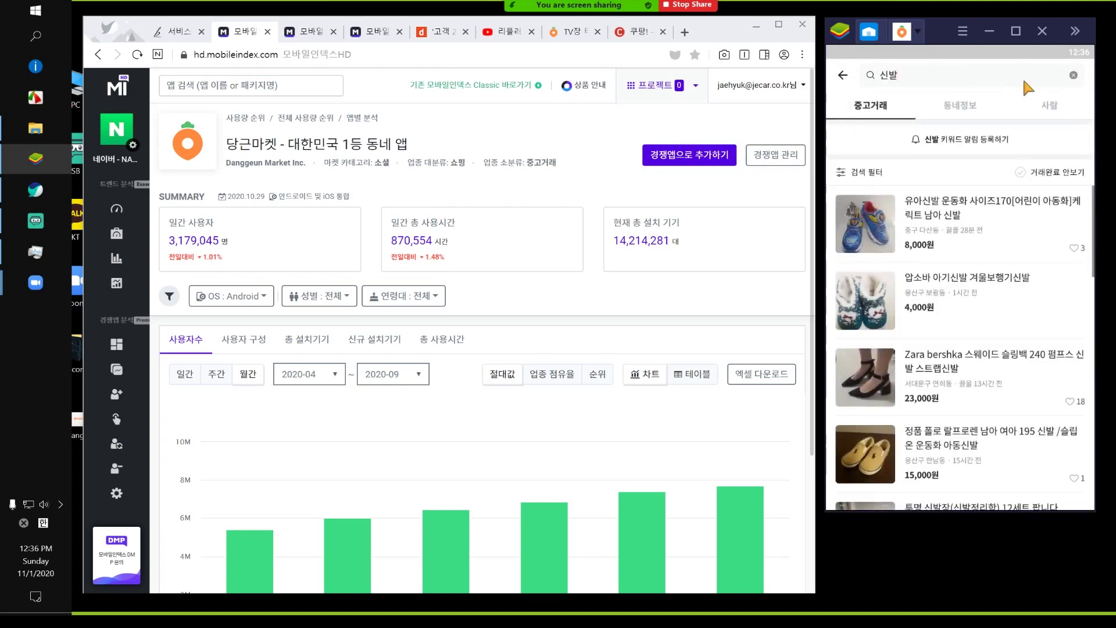
{"action": "left_click", "coordinate": [916, 27]}
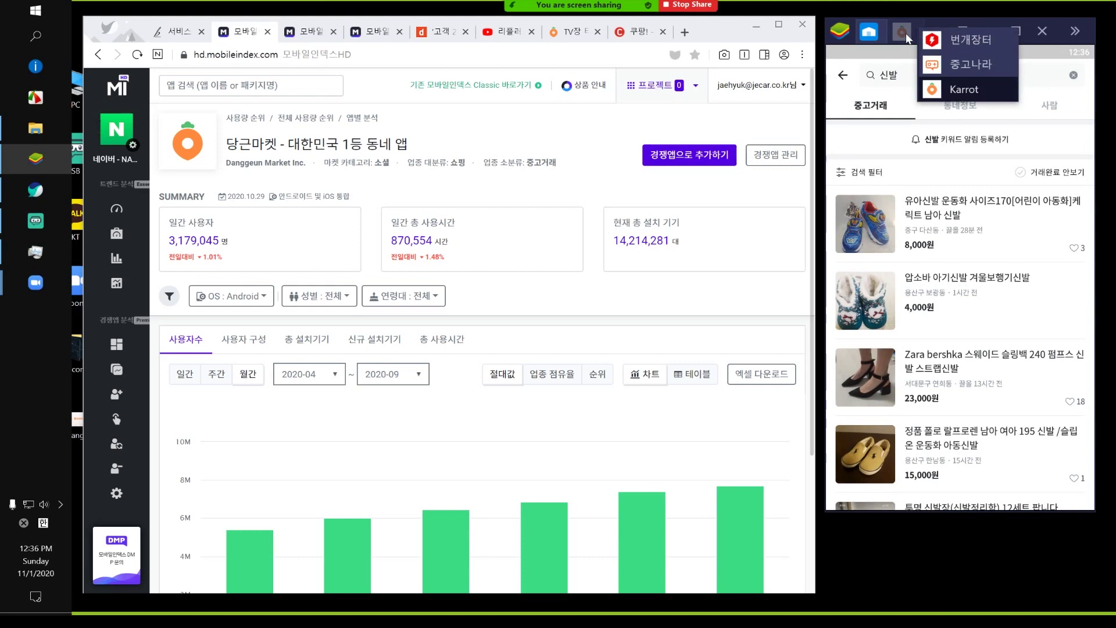
Step: Search Bungaejangter for 신발
{"action": "left_click", "coordinate": [968, 45]}
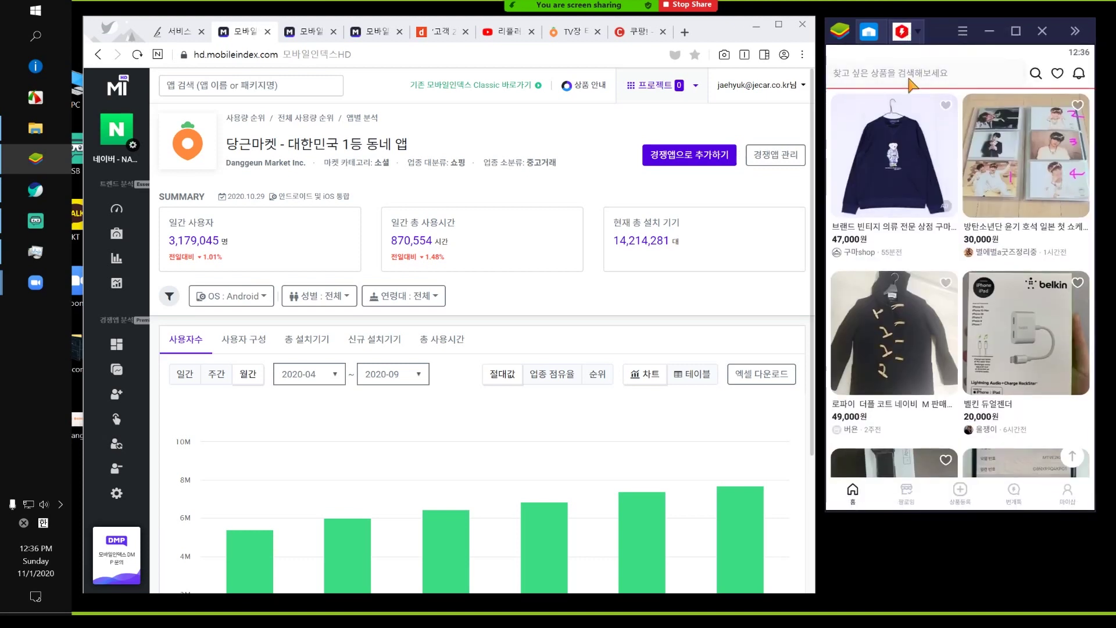
{"action": "left_click", "coordinate": [910, 78]}
{"action": "type", "text": "신발"}
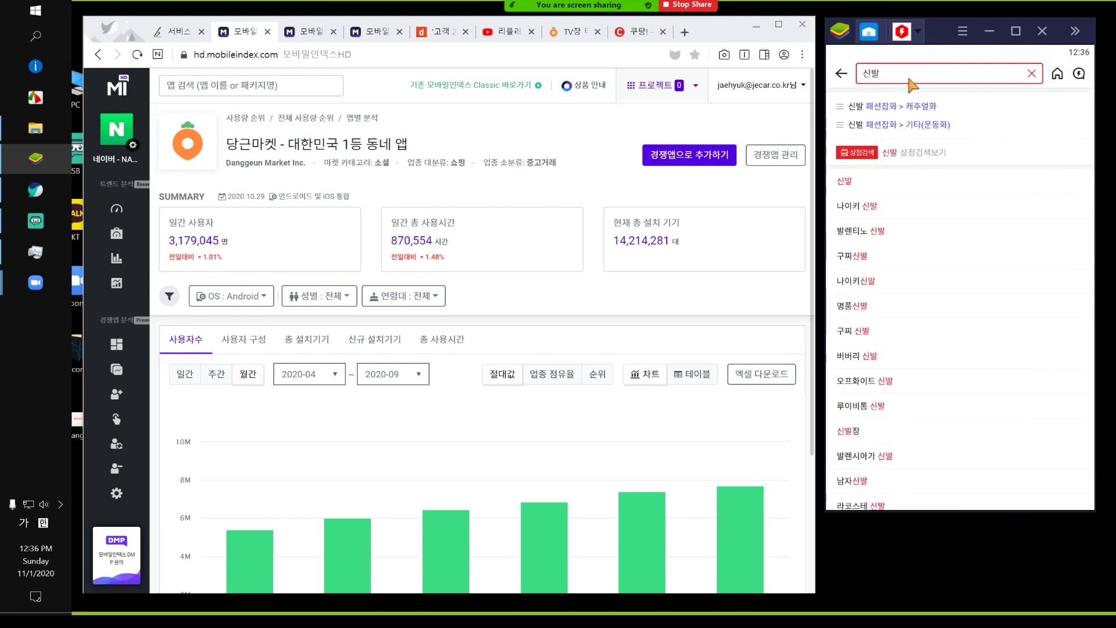
{"action": "key", "text": "Return"}
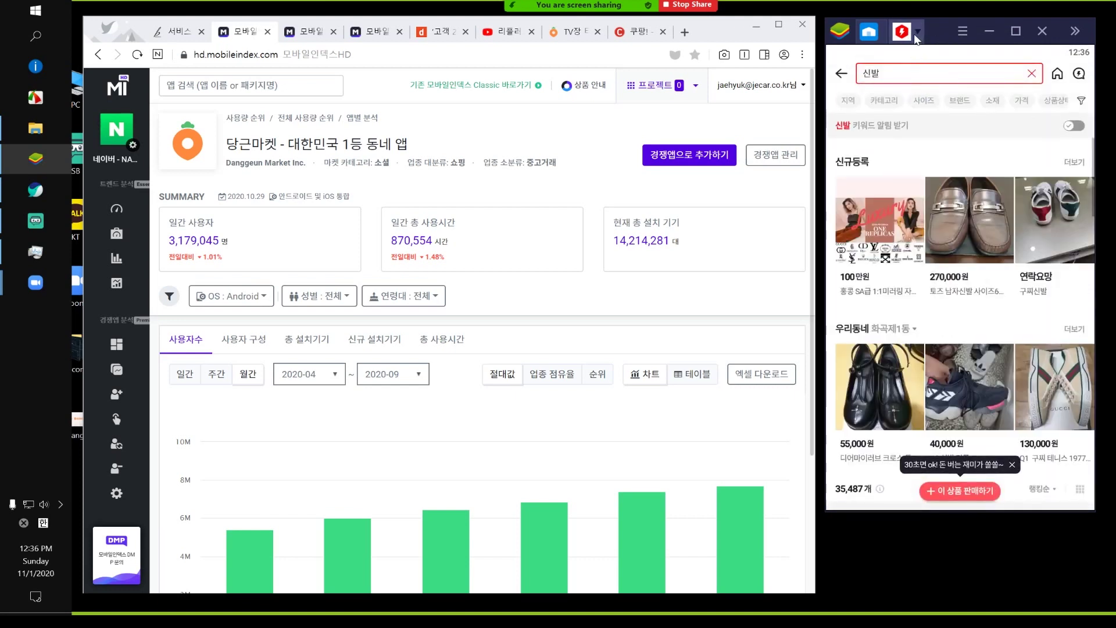
Step: Switch back to Karrot and swipe through its 신발 listings
{"action": "left_click", "coordinate": [917, 32]}
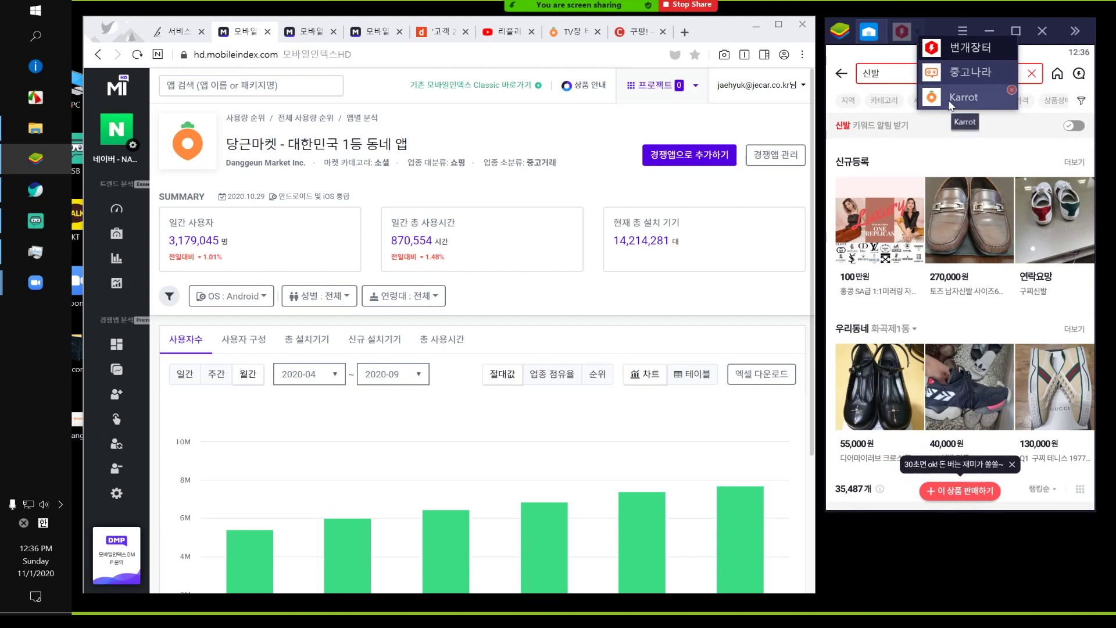
{"action": "left_click", "coordinate": [958, 98]}
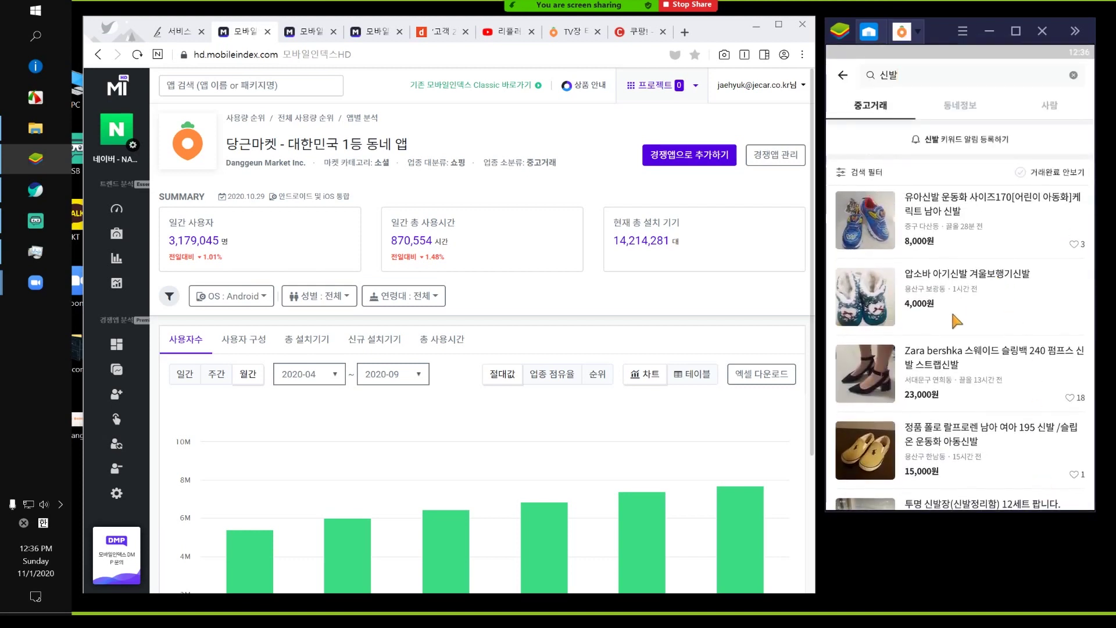
{"action": "scroll", "coordinate": [943, 295], "scroll_direction": "down", "scroll_amount": 1}
{"action": "left_click_drag", "start_coordinate": [943, 282], "coordinate": [930, 209]}
{"action": "scroll", "coordinate": [953, 262], "scroll_direction": "down", "scroll_amount": 2}
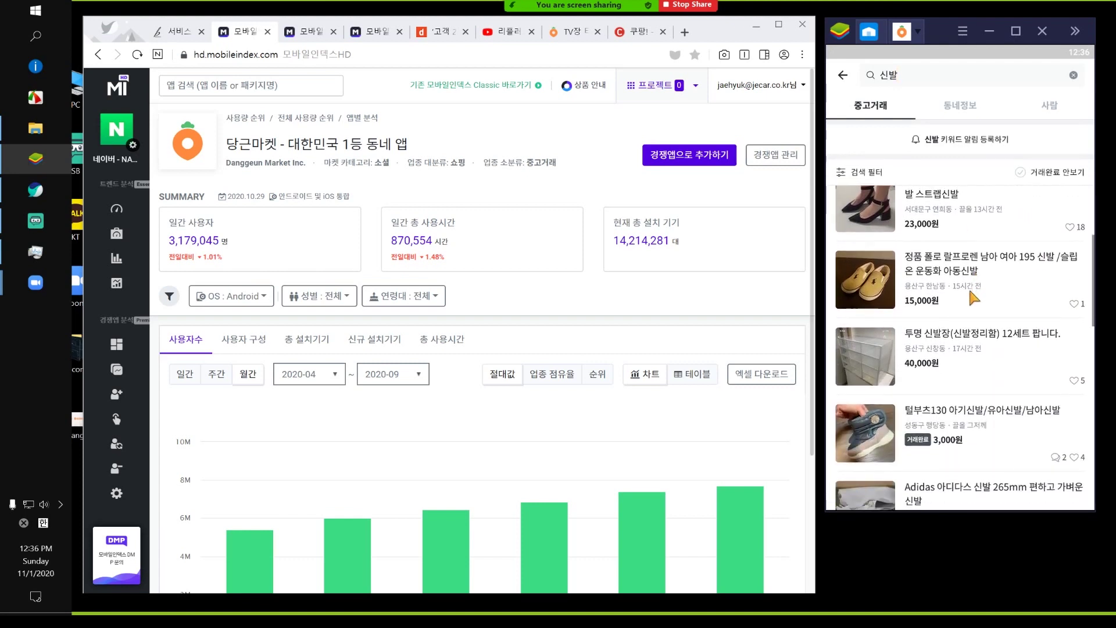
{"action": "scroll", "coordinate": [972, 314], "scroll_direction": "up", "scroll_amount": 1}
{"action": "left_click_drag", "start_coordinate": [972, 324], "coordinate": [953, 231]}
{"action": "left_click_drag", "start_coordinate": [960, 404], "coordinate": [944, 260]}
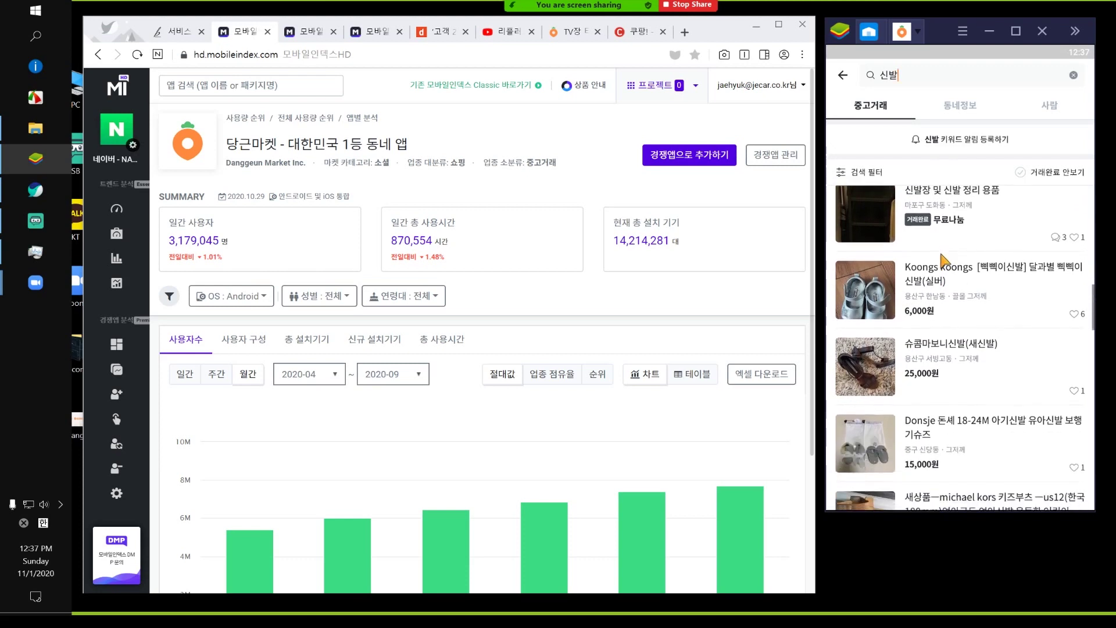
Step: Return to Bungaejangter, scroll its 신발 results, and rerun the 신발 search (35,487 listings)
{"action": "left_click", "coordinate": [867, 33]}
{"action": "mouse_move", "coordinate": [909, 33]}
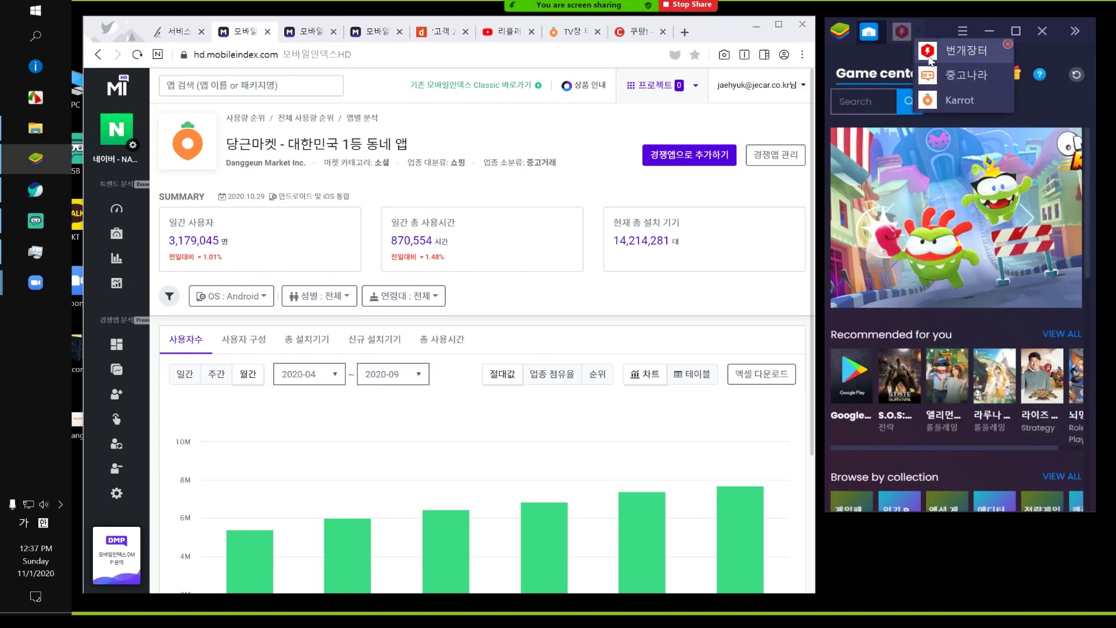
{"action": "left_click", "coordinate": [962, 51]}
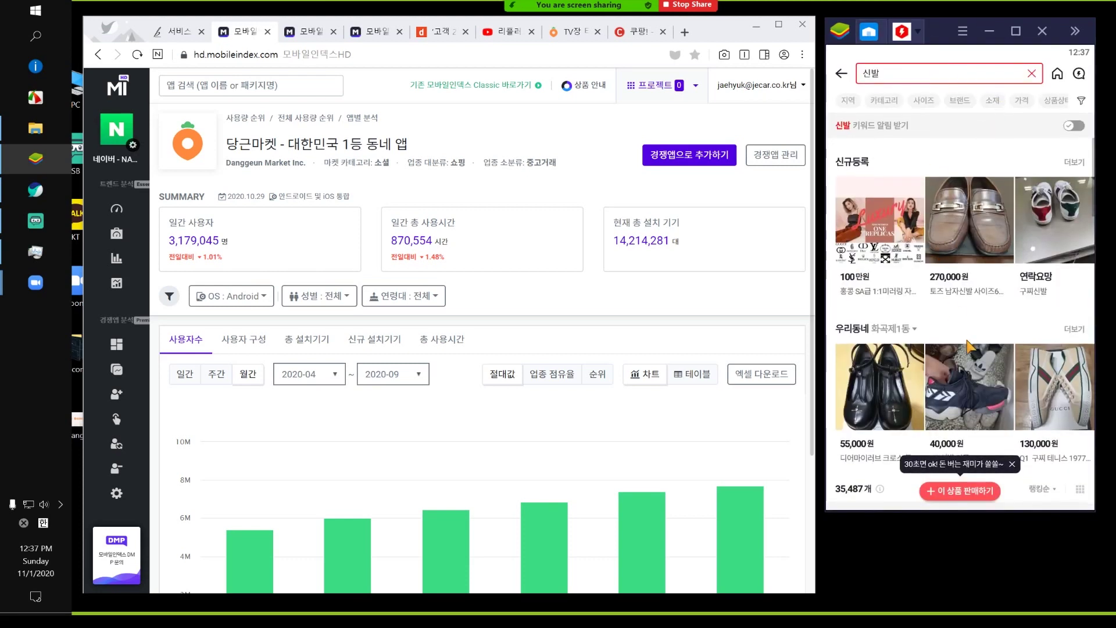
{"action": "scroll", "coordinate": [995, 290], "scroll_direction": "down", "scroll_amount": 5}
{"action": "scroll", "coordinate": [965, 307], "scroll_direction": "down", "scroll_amount": 5}
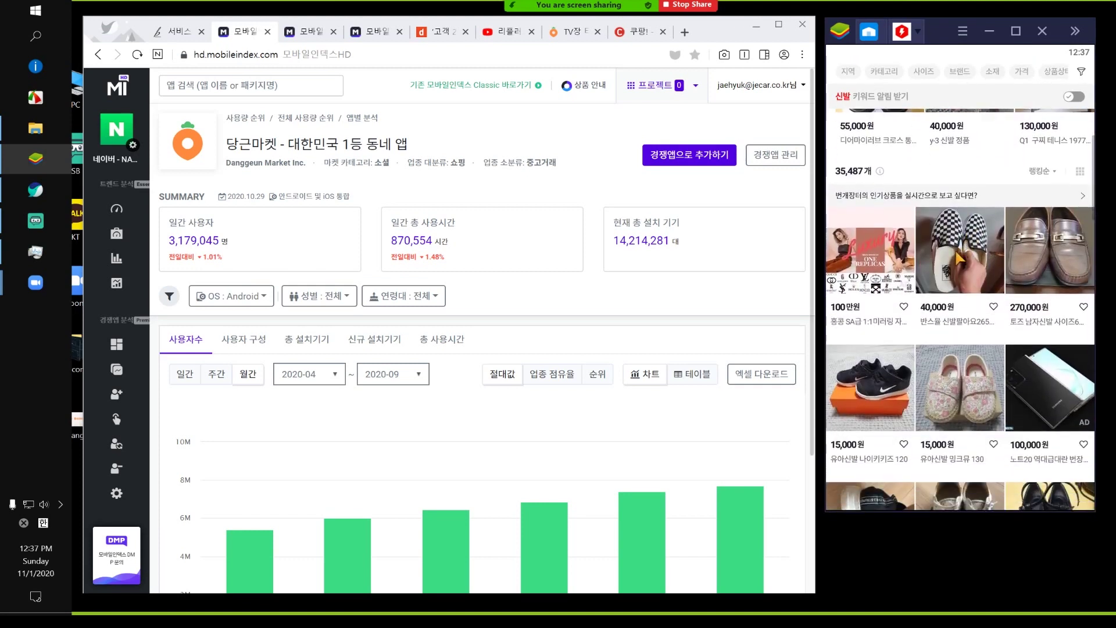
{"action": "scroll", "coordinate": [965, 307], "scroll_direction": "down", "scroll_amount": 3}
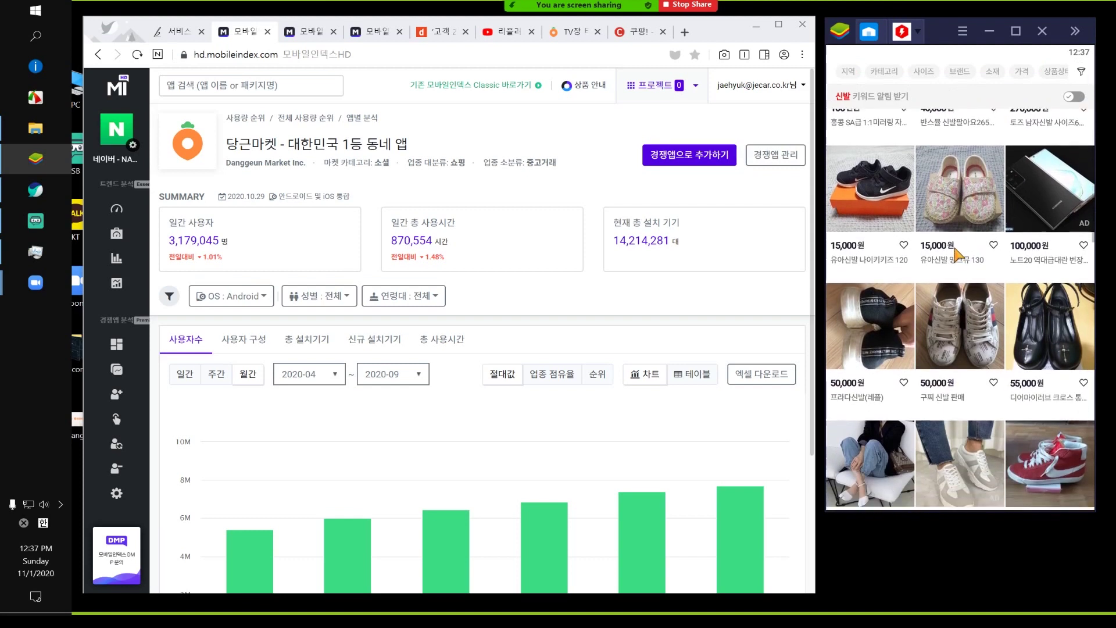
{"action": "scroll", "coordinate": [952, 298], "scroll_direction": "up", "scroll_amount": 3}
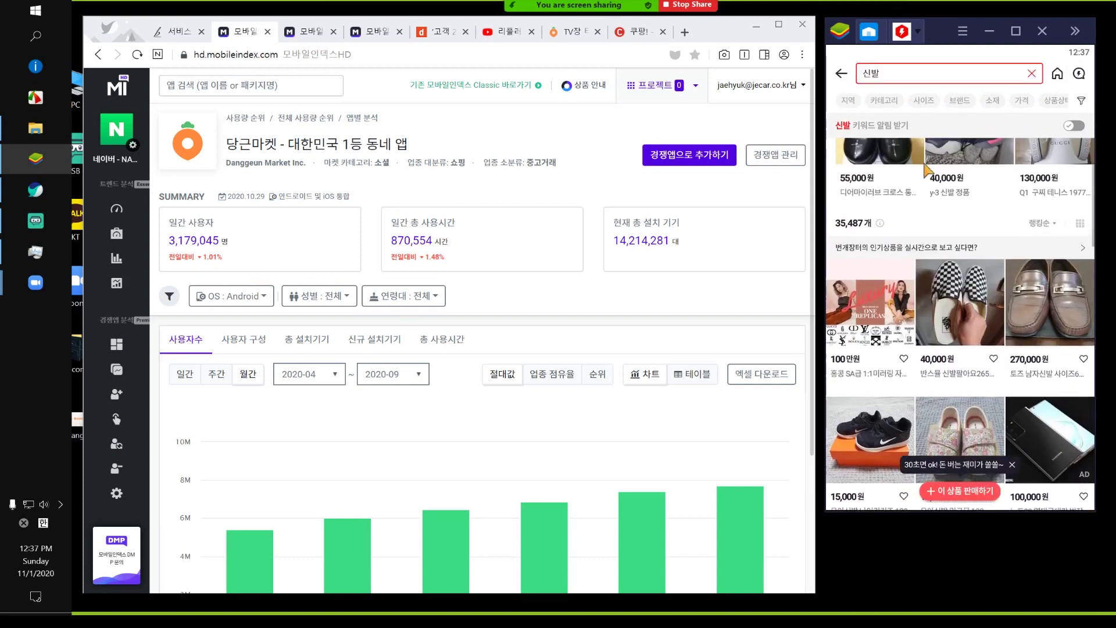
{"action": "left_click", "coordinate": [907, 75]}
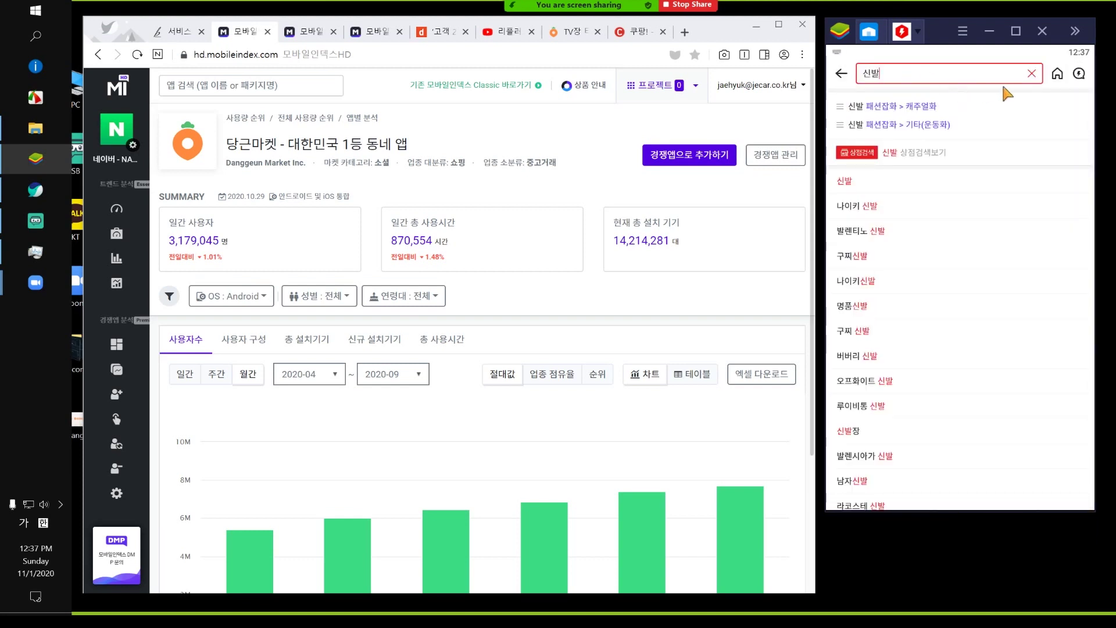
{"action": "left_click", "coordinate": [848, 183]}
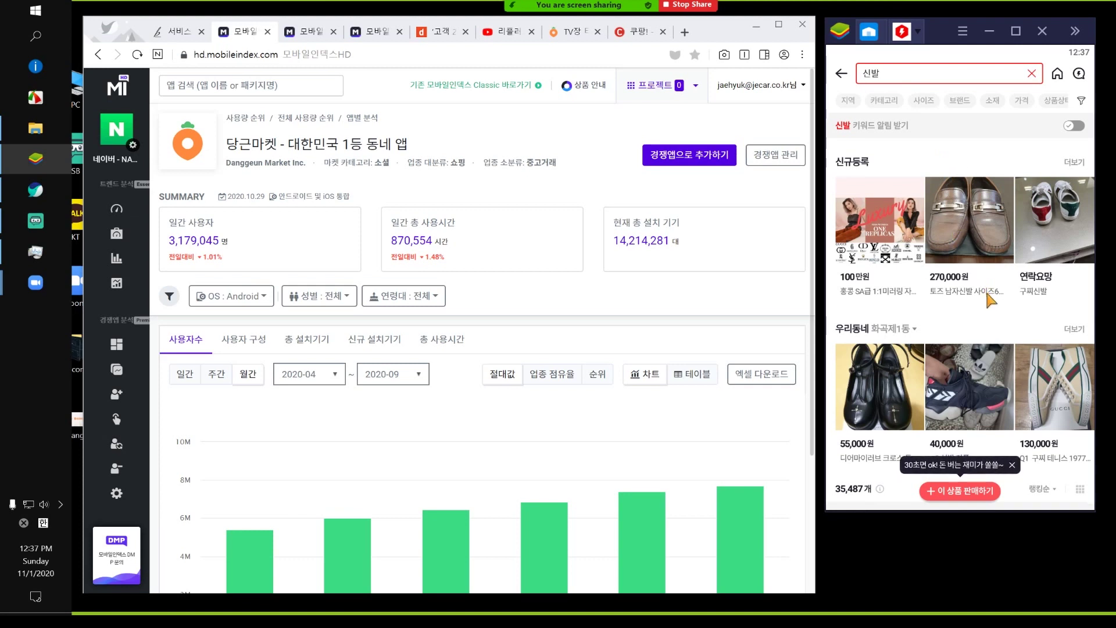
Step: Look over the 270,000원 loafer listing and return to the 신발 results
{"action": "left_click", "coordinate": [985, 228]}
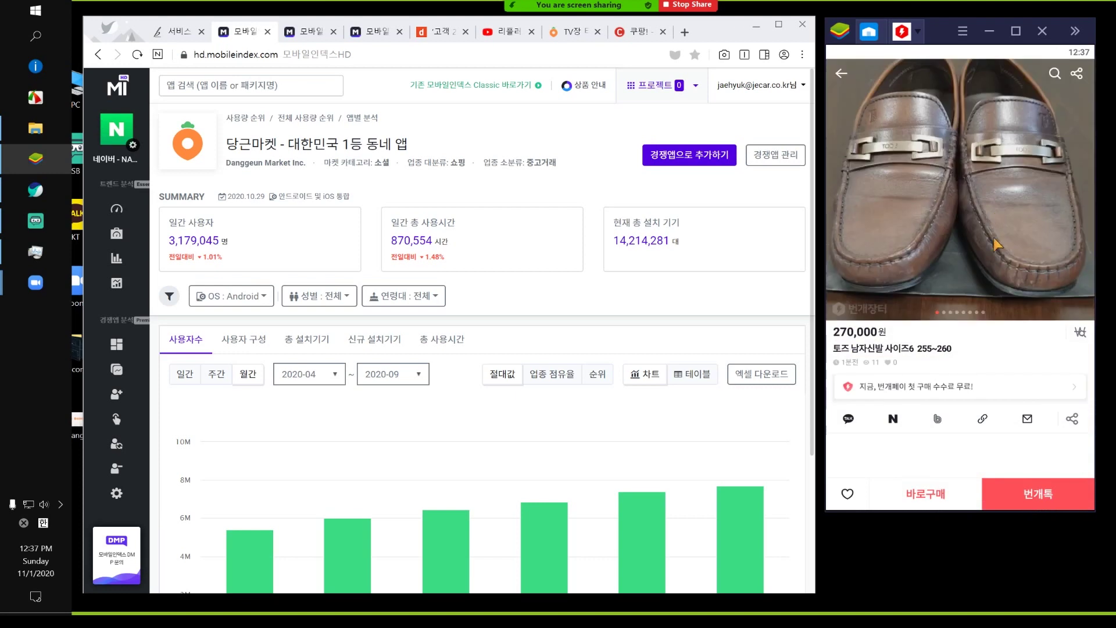
{"action": "left_click_drag", "start_coordinate": [926, 357], "coordinate": [924, 303]}
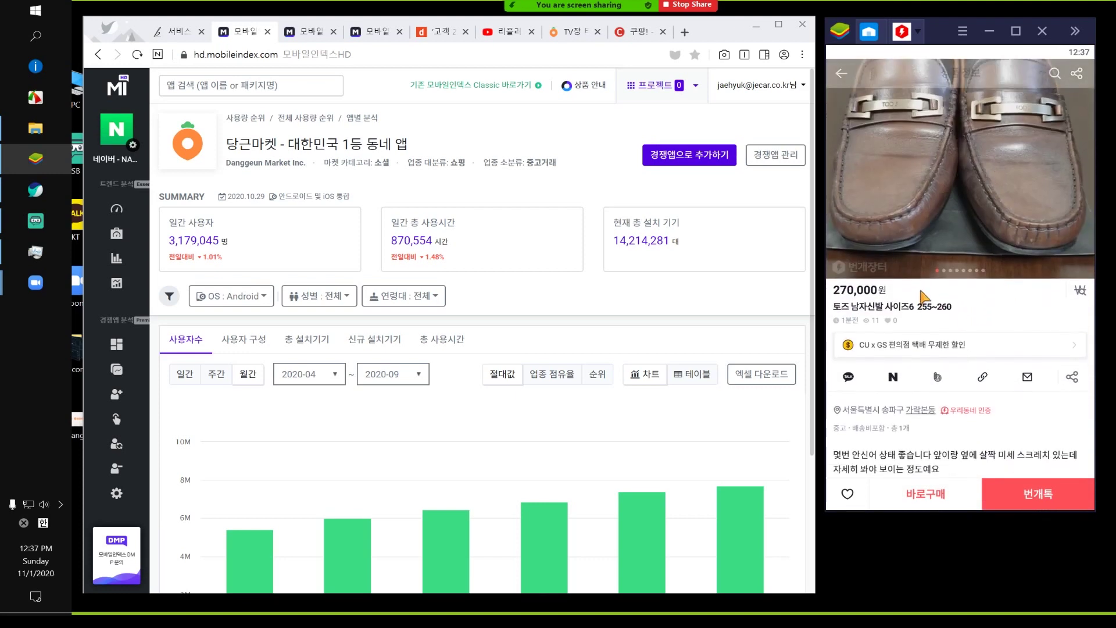
{"action": "left_click", "coordinate": [841, 74]}
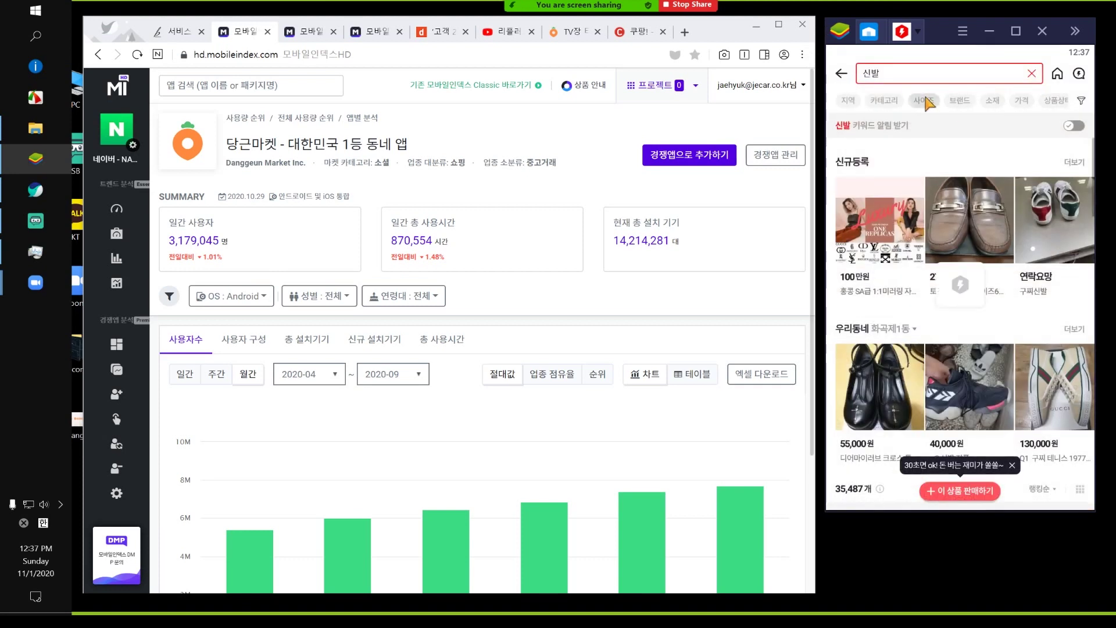
Step: Filter the 신발 results to size 270 (10,093 listings) and scroll through them
{"action": "left_click", "coordinate": [926, 99]}
{"action": "left_click_drag", "start_coordinate": [902, 349], "coordinate": [912, 221]}
{"action": "left_click_drag", "start_coordinate": [867, 410], "coordinate": [869, 297]}
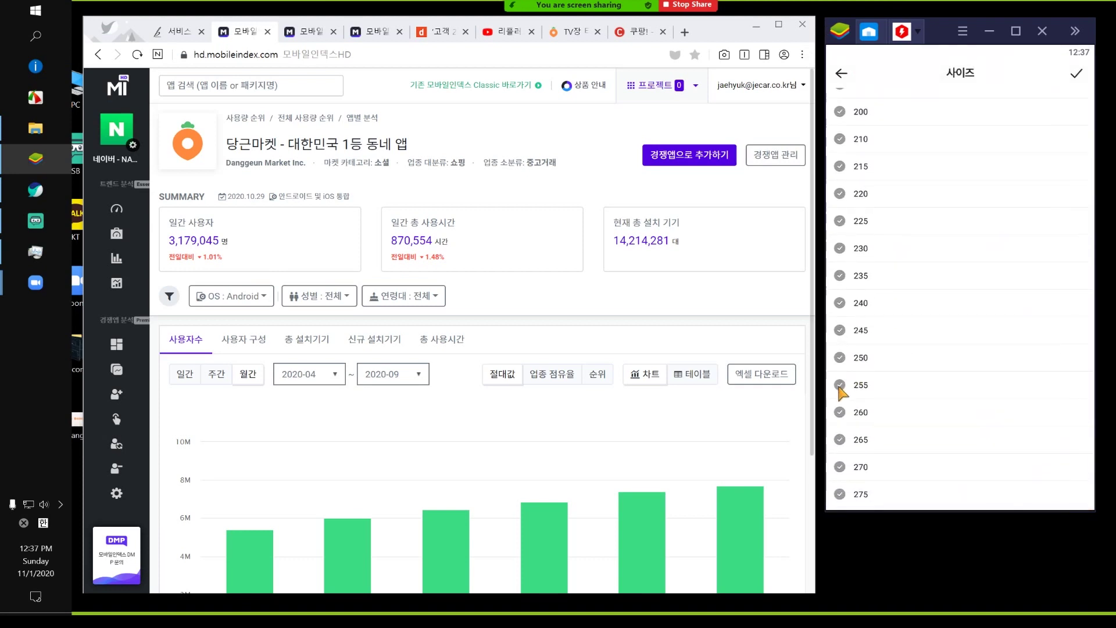
{"action": "left_click", "coordinate": [841, 467]}
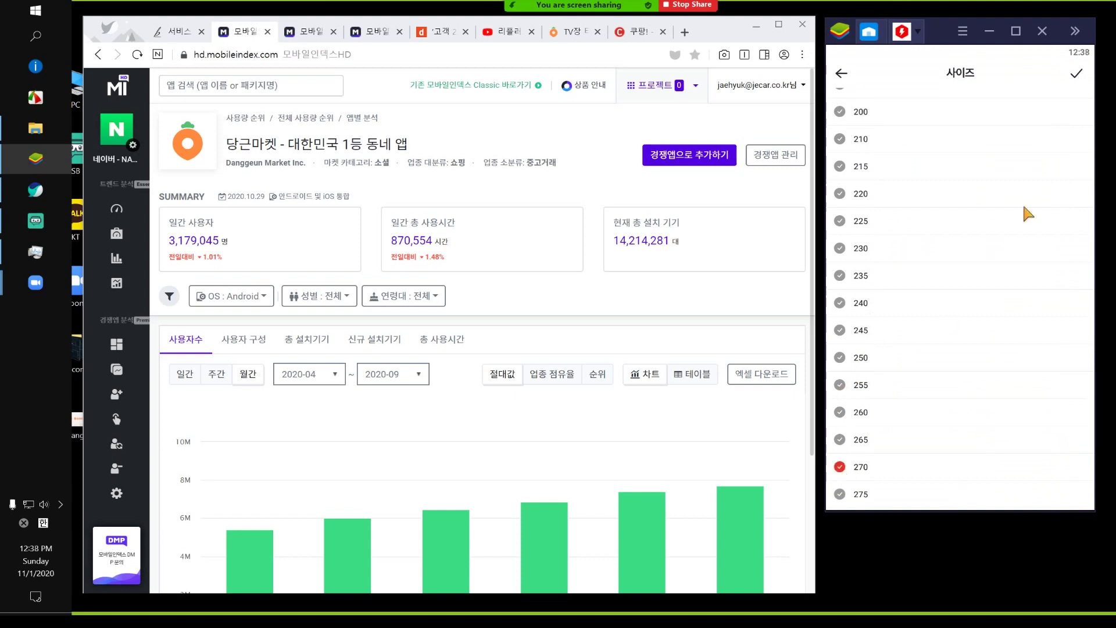
{"action": "left_click", "coordinate": [1075, 75]}
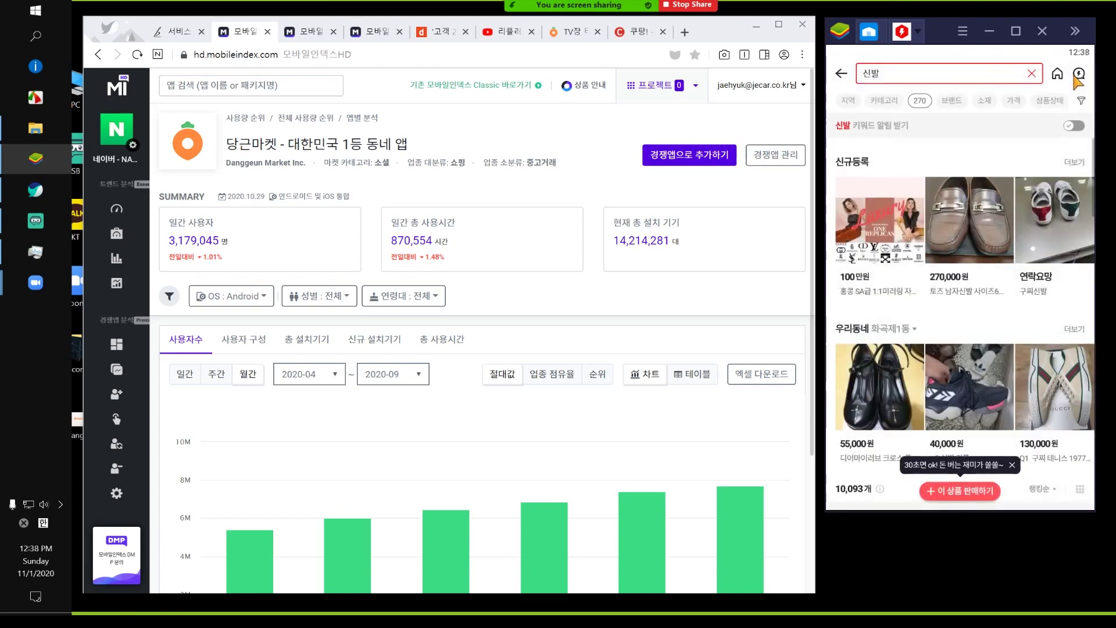
{"action": "left_click_drag", "start_coordinate": [997, 421], "coordinate": [976, 192]}
{"action": "scroll", "coordinate": [968, 262], "scroll_direction": "down", "scroll_amount": 4}
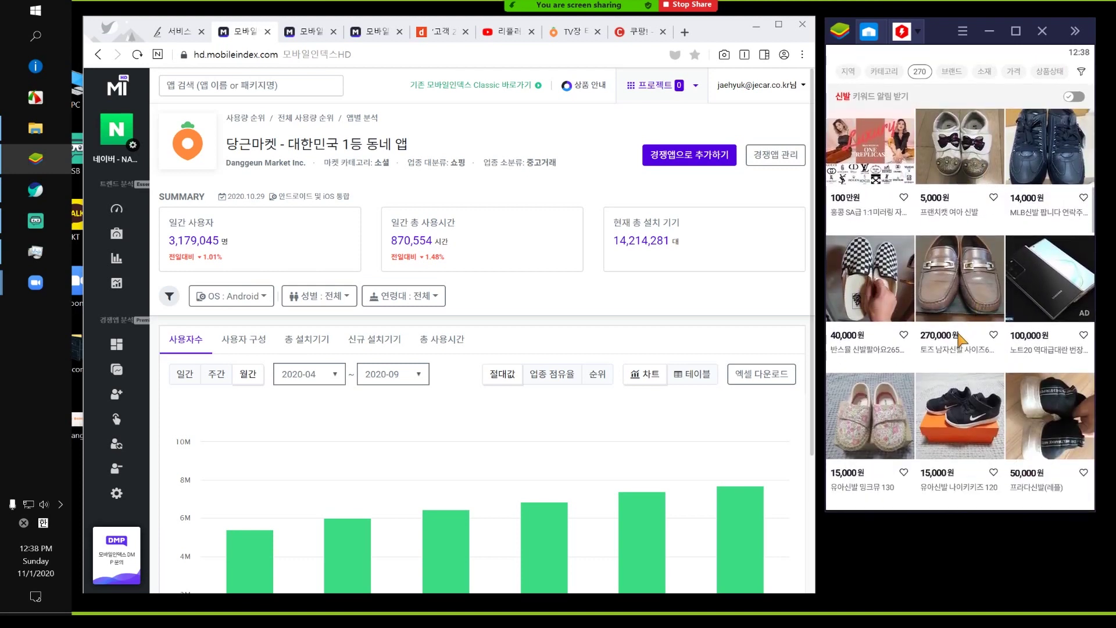
{"action": "scroll", "coordinate": [959, 339], "scroll_direction": "down", "scroll_amount": 3}
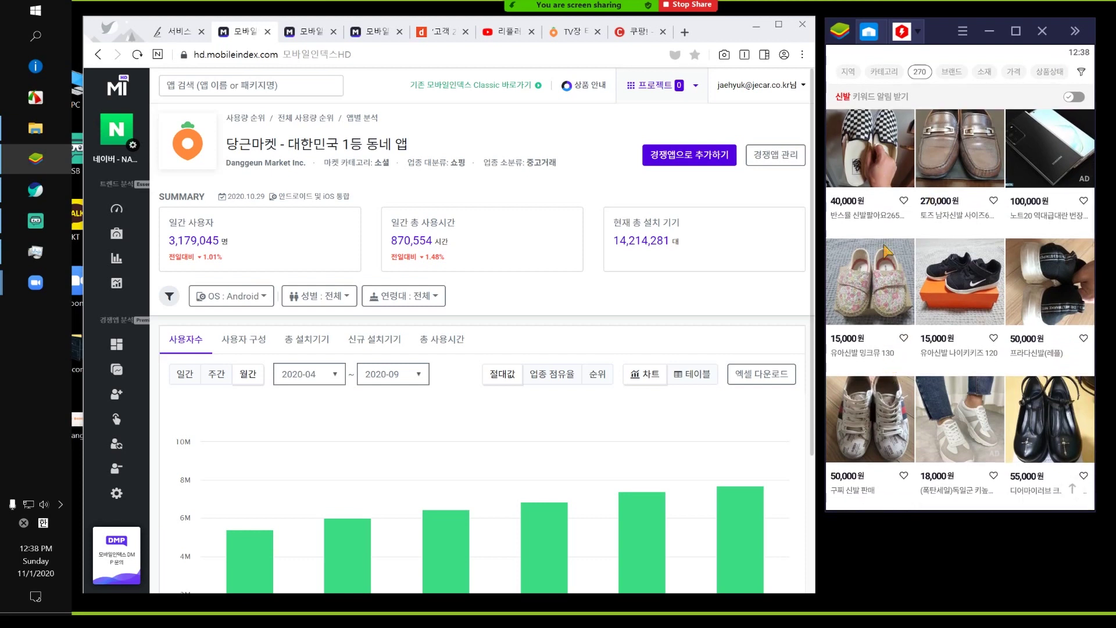
{"action": "scroll", "coordinate": [884, 349], "scroll_direction": "up", "scroll_amount": 5}
{"action": "scroll", "coordinate": [876, 329], "scroll_direction": "up", "scroll_amount": 5}
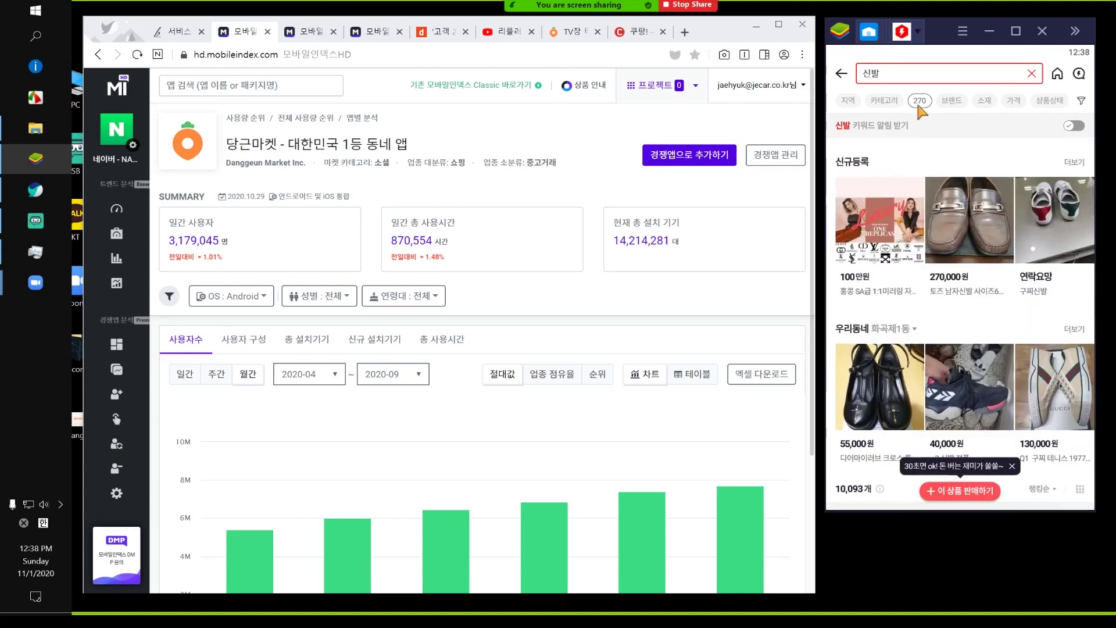
Step: In Karrot, search 신발 270 and open the 40,000원 남자 컨버스 270 사이즈 listing
{"action": "left_click", "coordinate": [917, 32]}
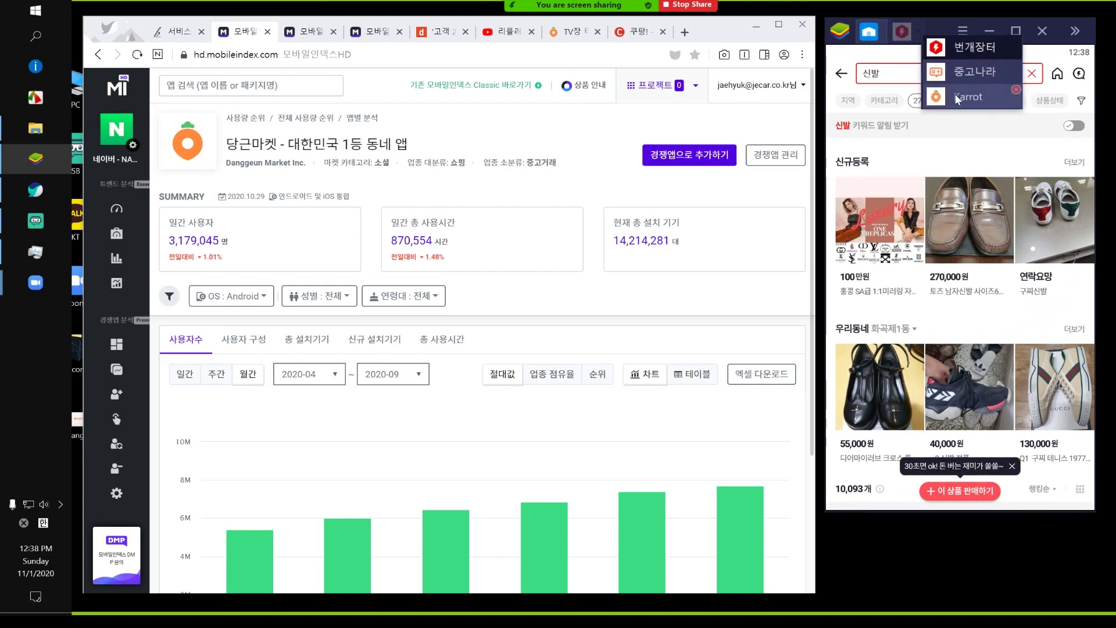
{"action": "left_click", "coordinate": [954, 94]}
{"action": "left_click", "coordinate": [930, 75]}
{"action": "type", "text": "270"}
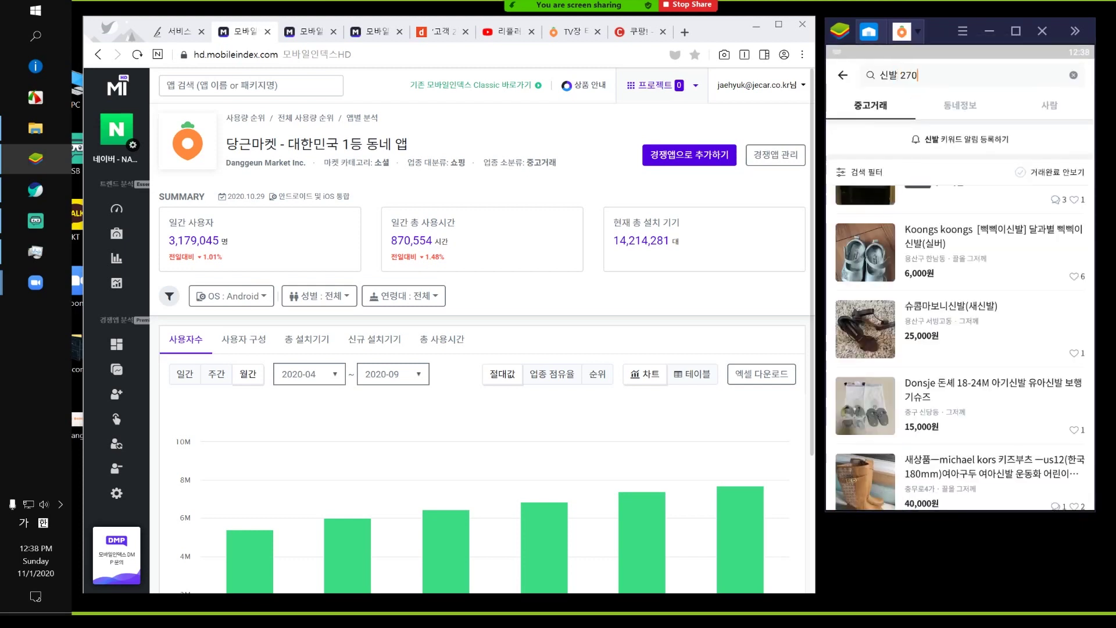
{"action": "key", "text": "Return"}
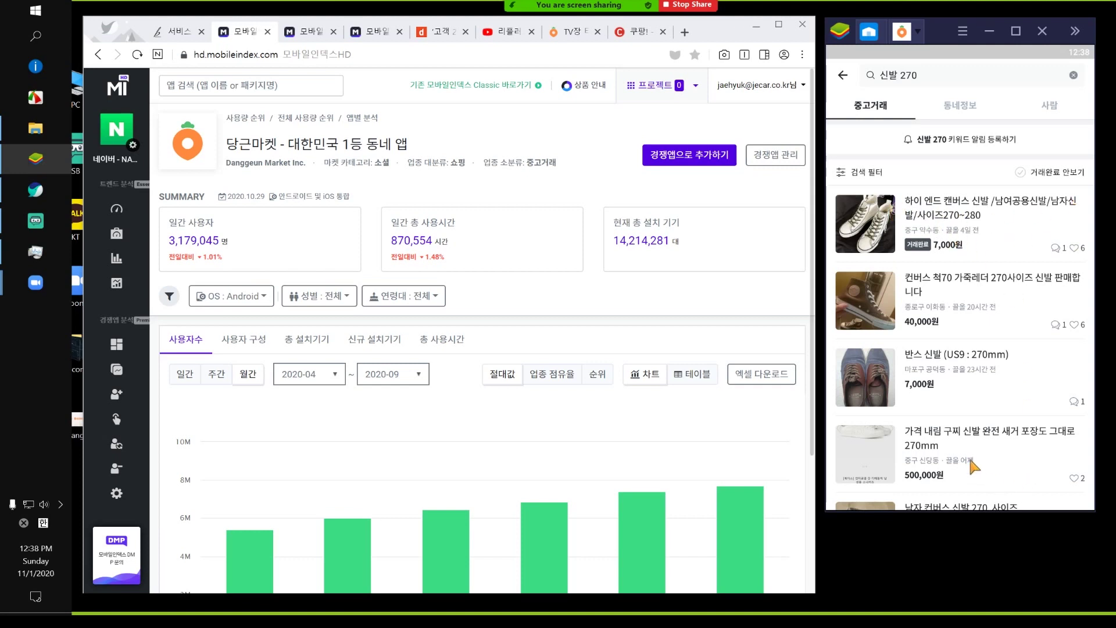
{"action": "left_click_drag", "start_coordinate": [958, 427], "coordinate": [879, 218]}
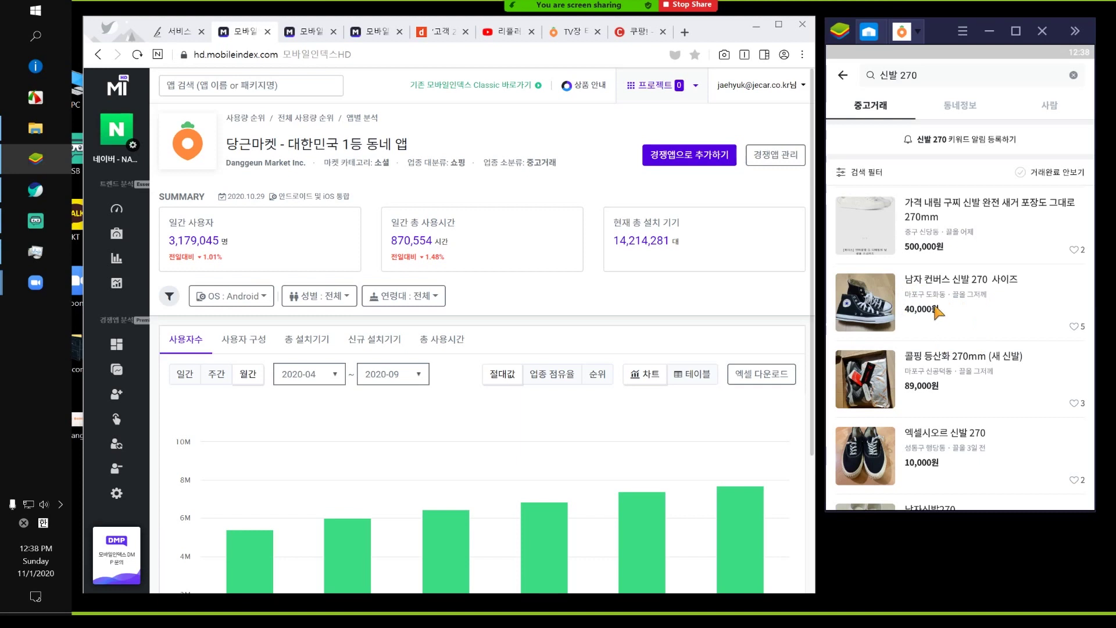
{"action": "left_click", "coordinate": [958, 305]}
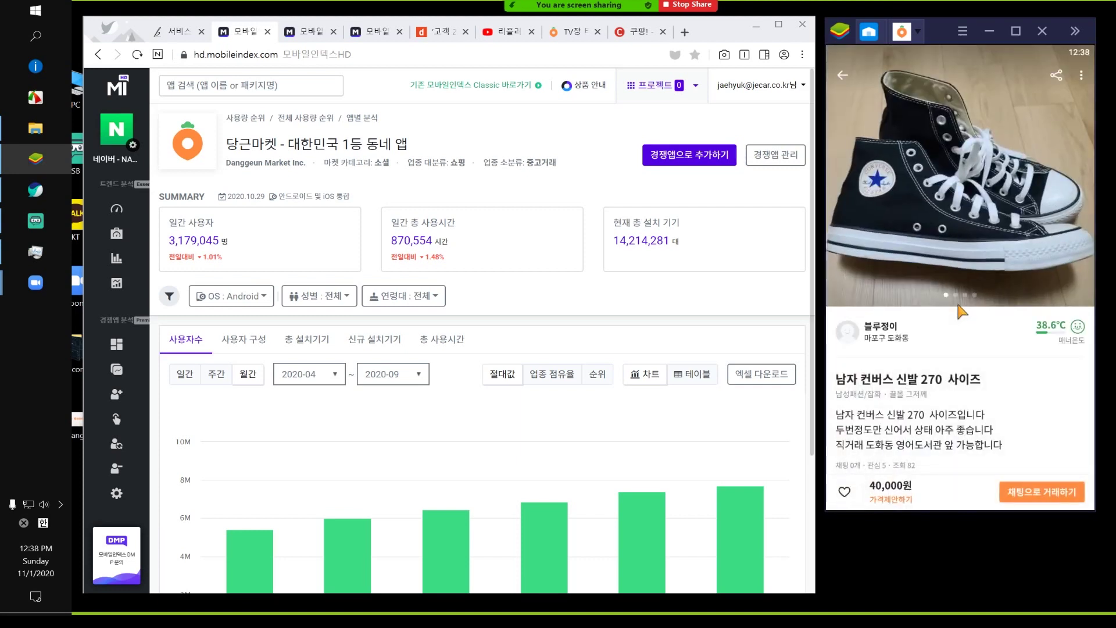
Step: Scroll the Converse listing and flip to its next photo
{"action": "scroll", "coordinate": [962, 312], "scroll_direction": "down", "scroll_amount": 8}
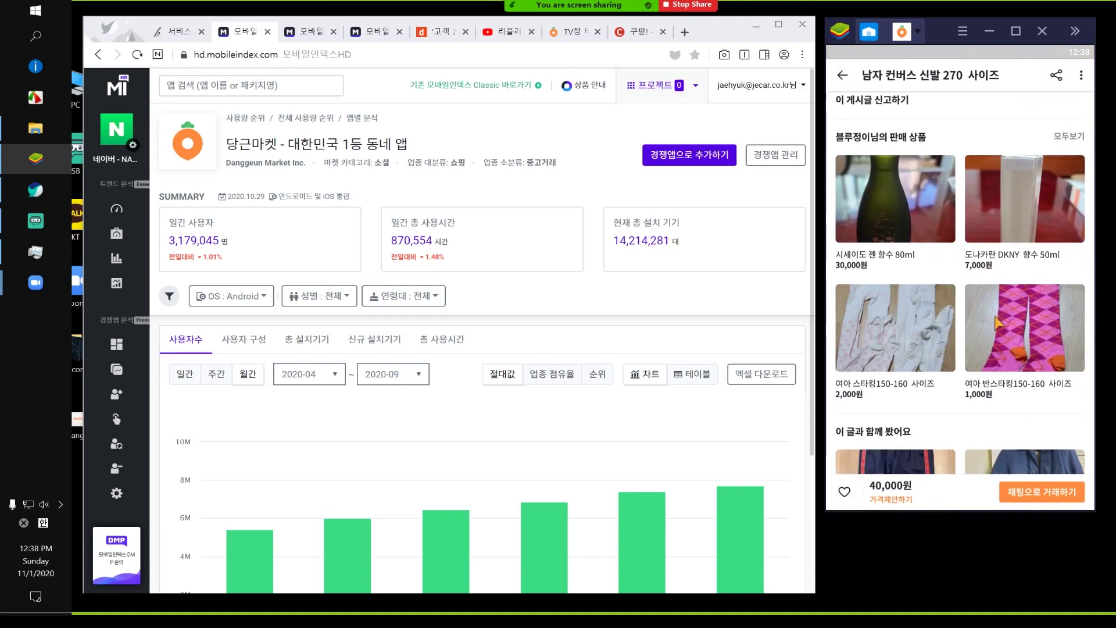
{"action": "scroll", "coordinate": [988, 312], "scroll_direction": "up", "scroll_amount": 5}
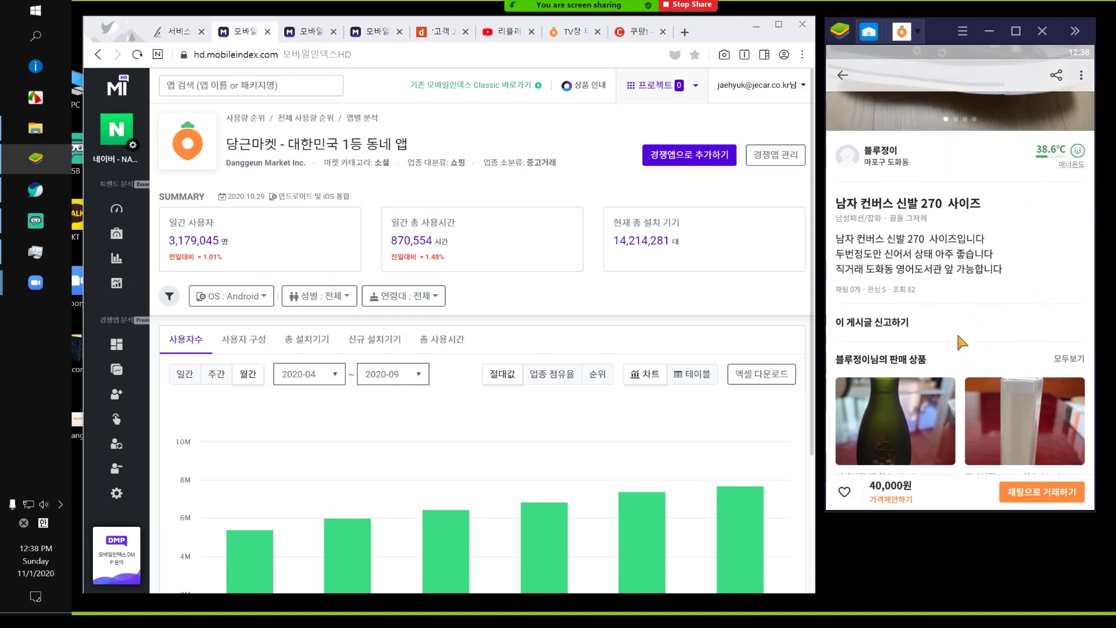
{"action": "scroll", "coordinate": [957, 428], "scroll_direction": "up", "scroll_amount": 3}
{"action": "left_click_drag", "start_coordinate": [1075, 250], "coordinate": [853, 249]}
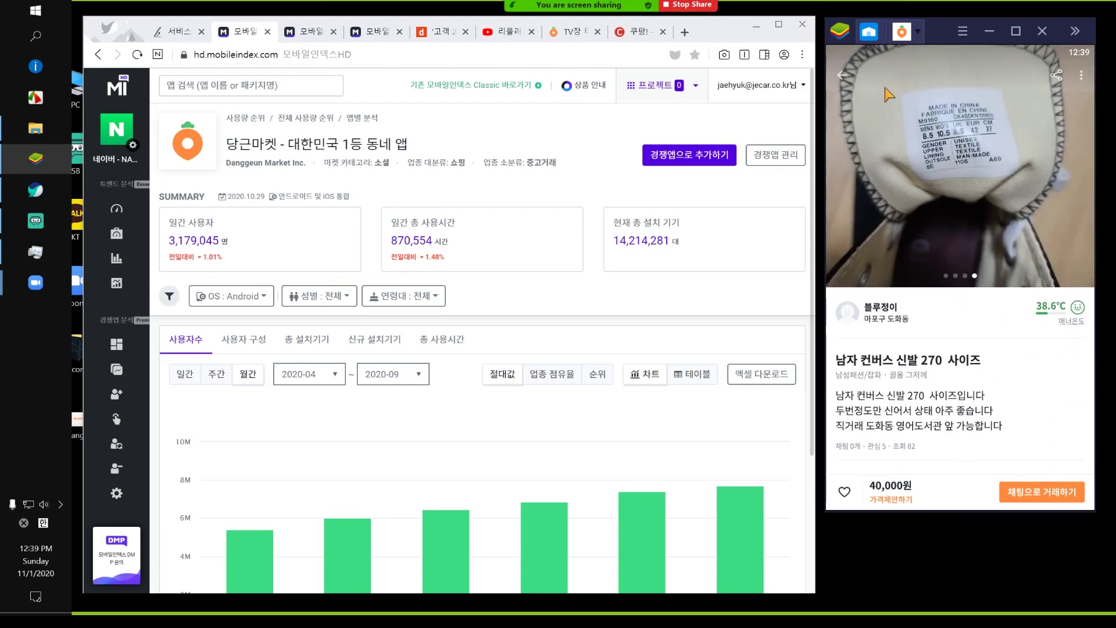
Step: Glance at Bungaejangter's size-270 shoe results, then return to Karrot
{"action": "left_click", "coordinate": [917, 34]}
{"action": "left_click", "coordinate": [950, 55]}
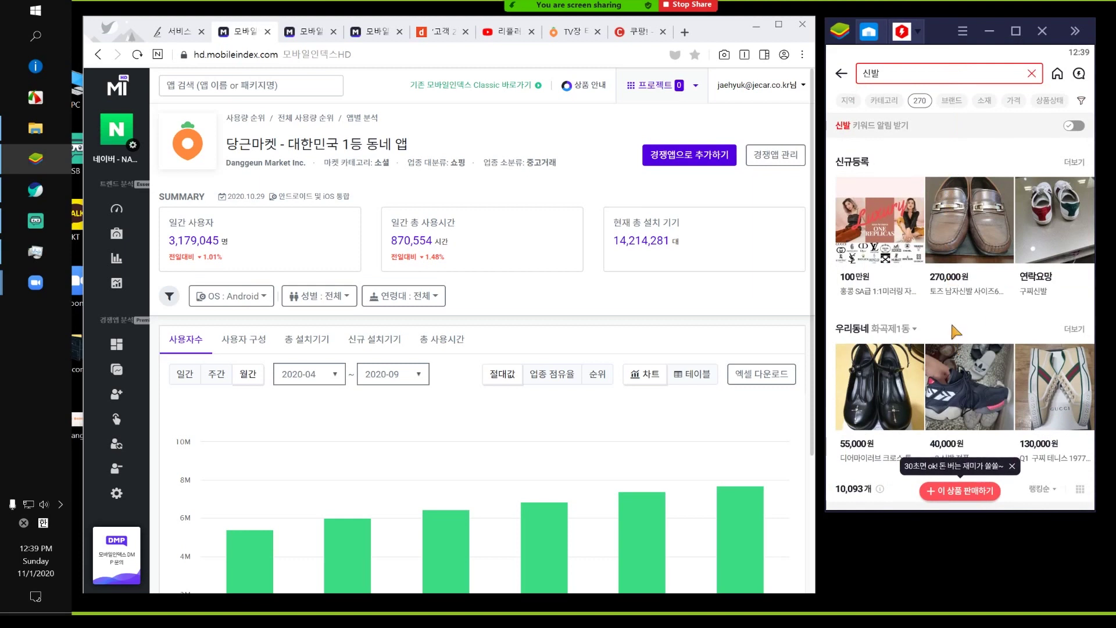
{"action": "left_click_drag", "start_coordinate": [954, 330], "coordinate": [917, 297]}
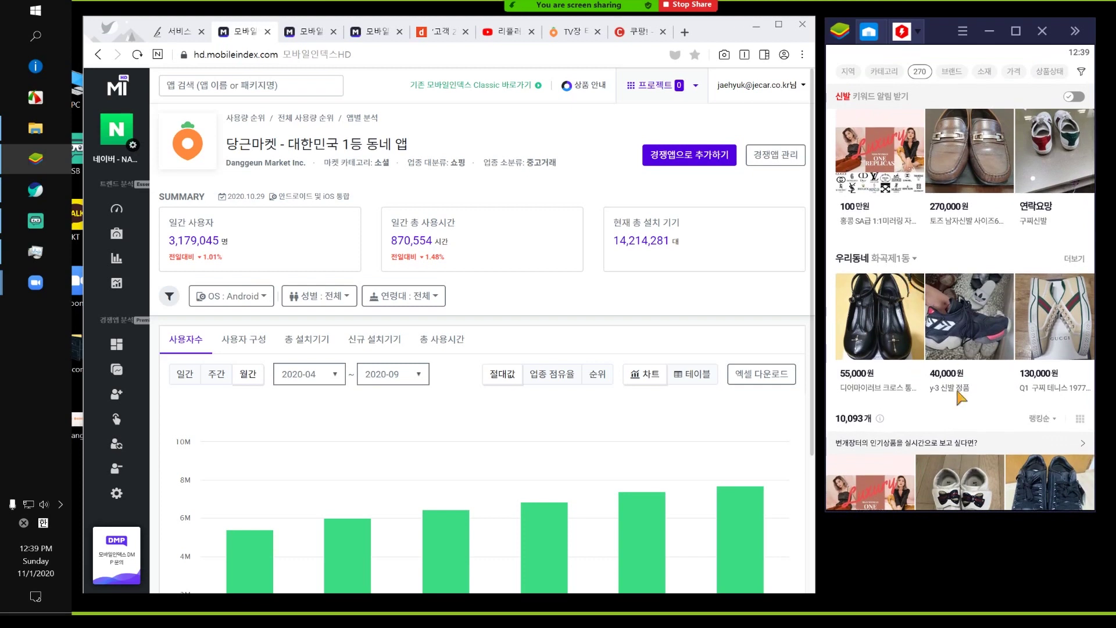
{"action": "left_click_drag", "start_coordinate": [967, 433], "coordinate": [930, 258]}
{"action": "left_click", "coordinate": [916, 32]}
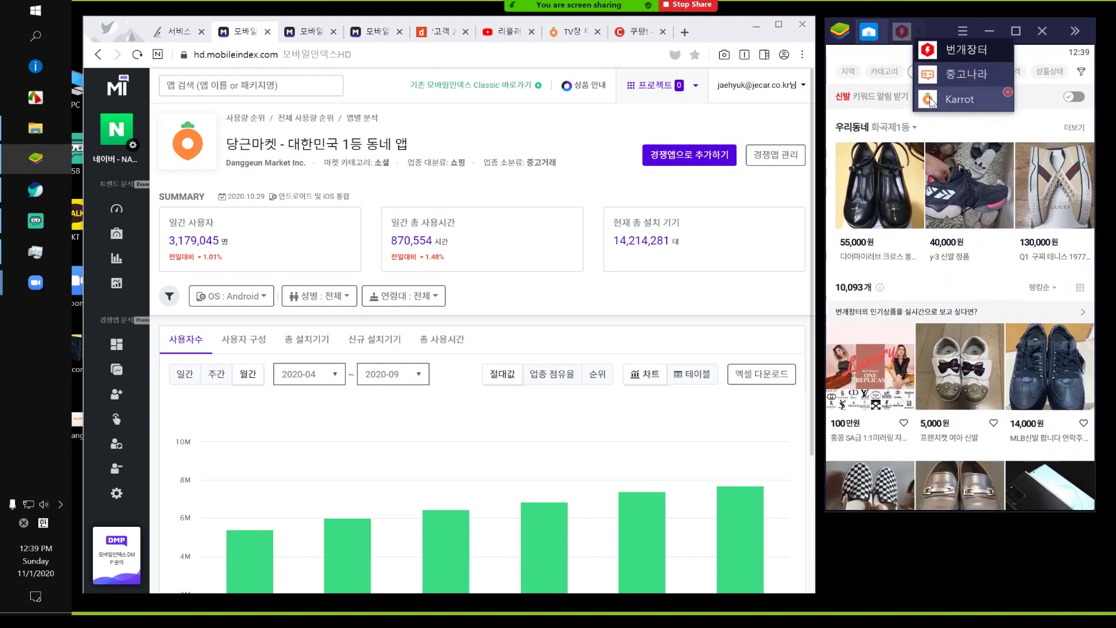
{"action": "left_click", "coordinate": [959, 99]}
Step: Scroll the Converse listing's recommendations and go back to the 신발 270 results
{"action": "scroll", "coordinate": [999, 311], "scroll_direction": "down", "scroll_amount": 6}
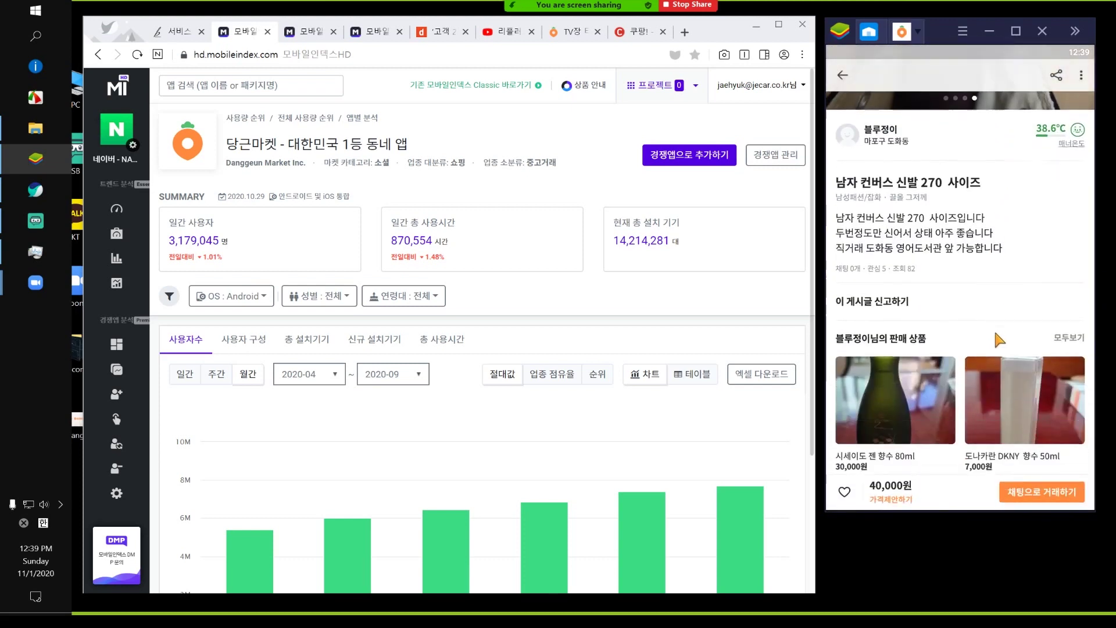
{"action": "scroll", "coordinate": [994, 323], "scroll_direction": "down", "scroll_amount": 10}
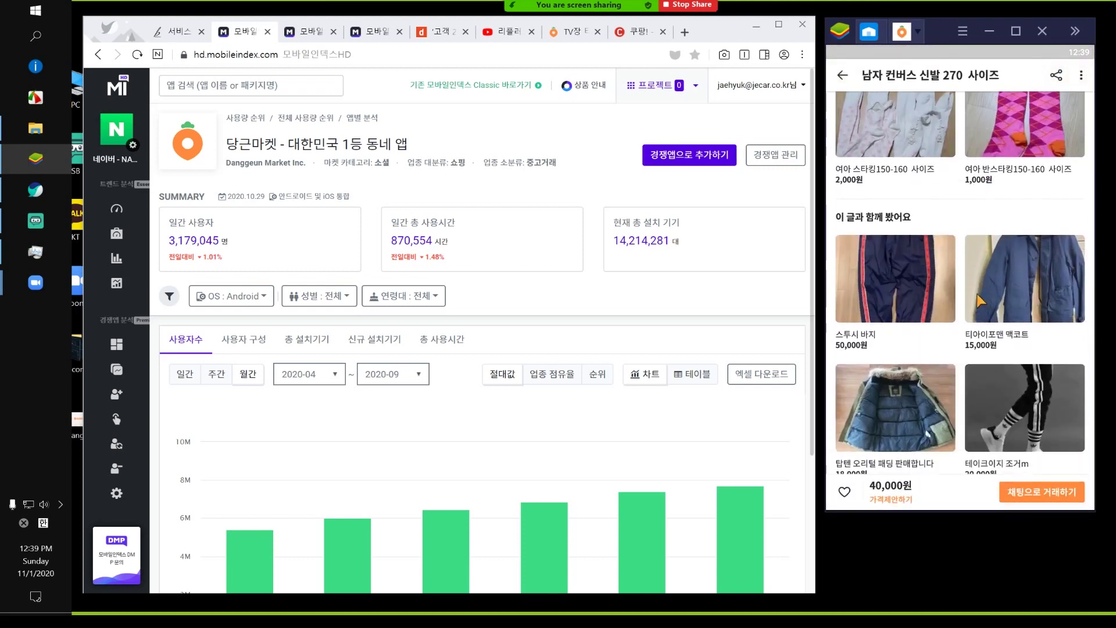
{"action": "scroll", "coordinate": [976, 289], "scroll_direction": "down", "scroll_amount": 5}
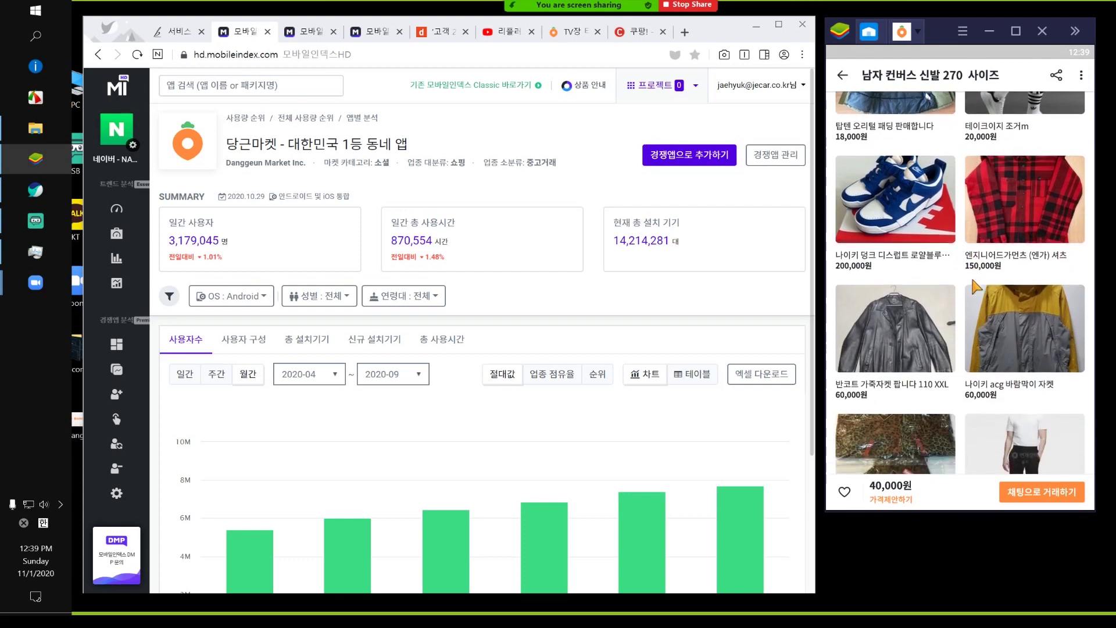
{"action": "scroll", "coordinate": [977, 287], "scroll_direction": "down", "scroll_amount": 4}
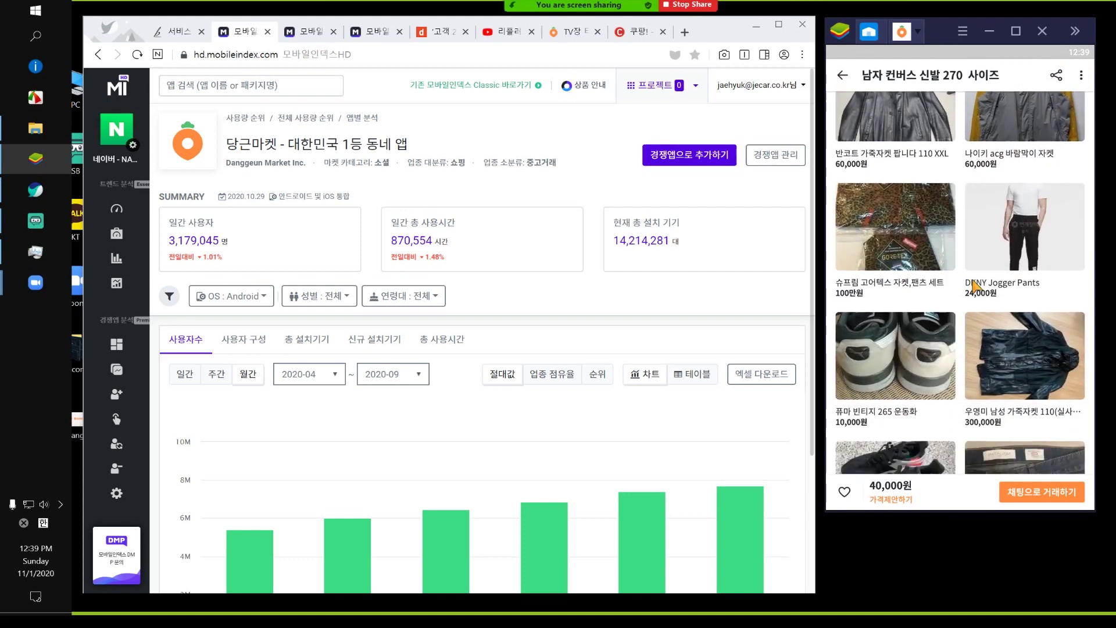
{"action": "scroll", "coordinate": [977, 287], "scroll_direction": "up", "scroll_amount": 5}
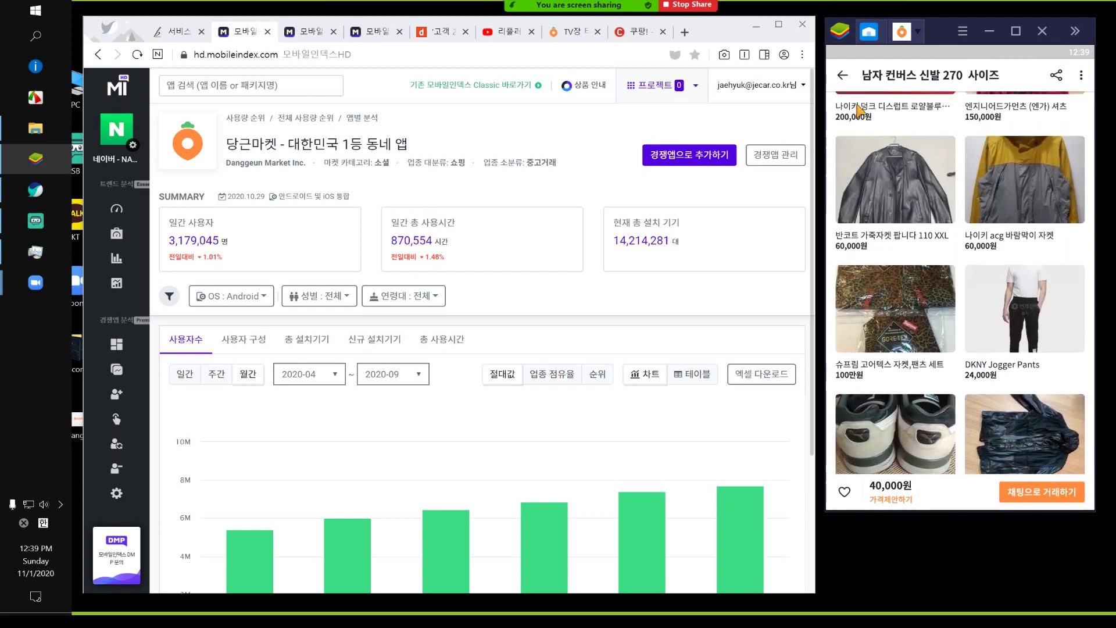
{"action": "key", "text": "Escape"}
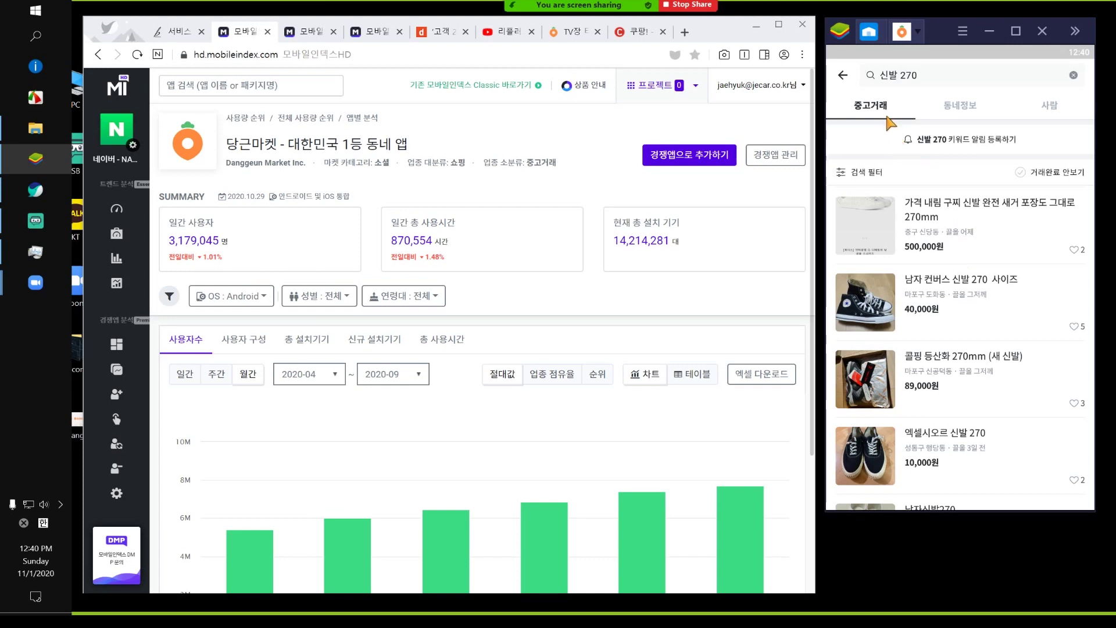
Step: Browse Joonggonara's 가전제품 category of 419,775 listings, then return to Karrot's 신발 270 results
{"action": "left_click", "coordinate": [953, 138]}
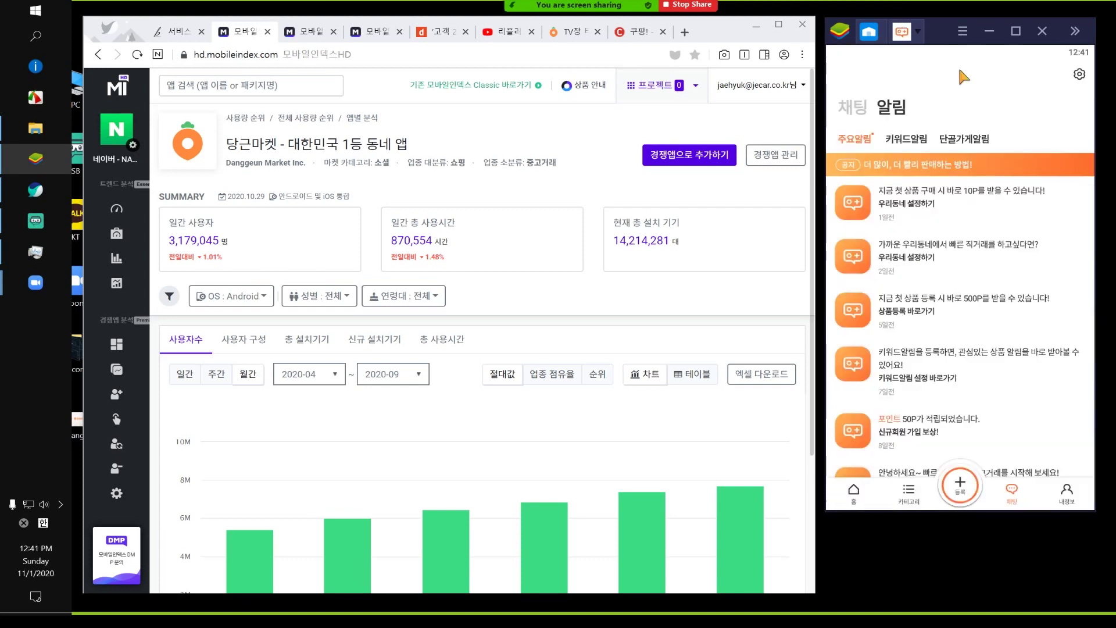
{"action": "left_click", "coordinate": [911, 499]}
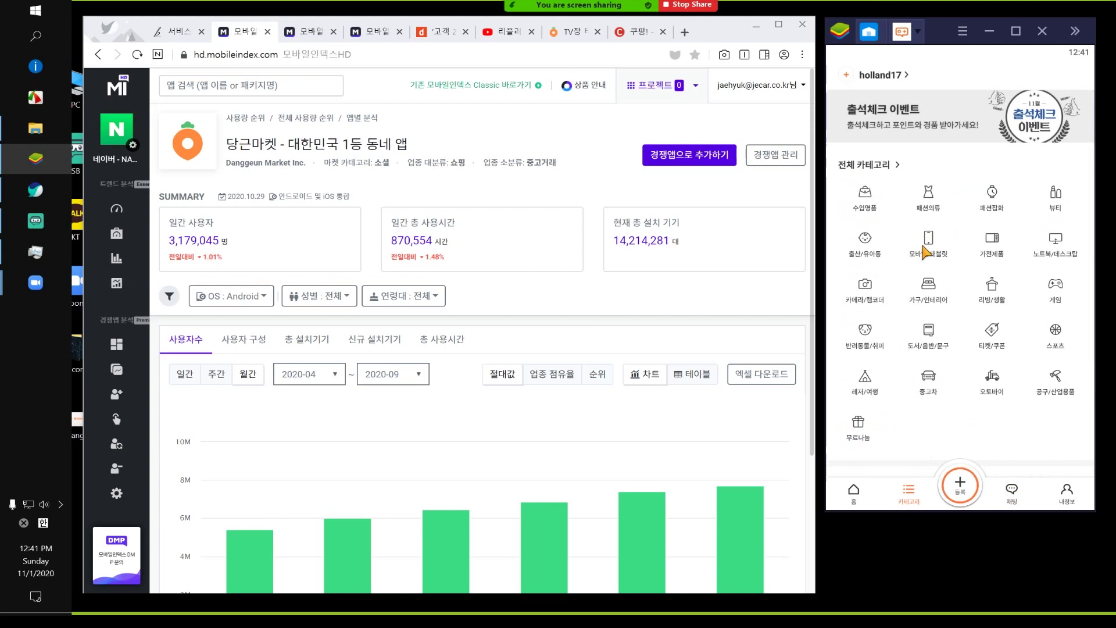
{"action": "left_click", "coordinate": [994, 239]}
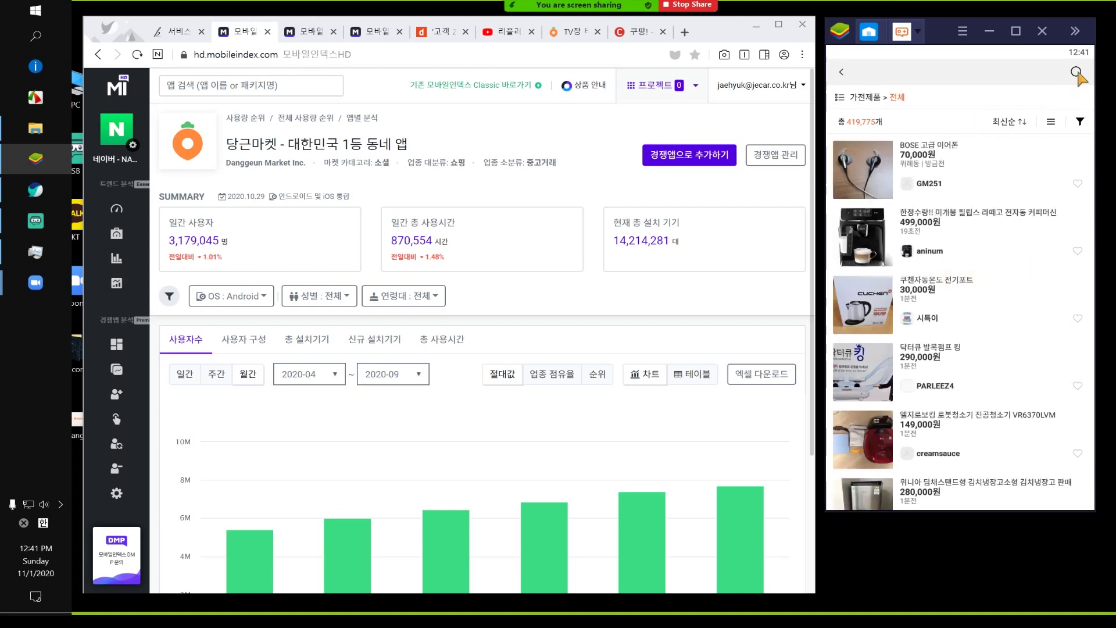
{"action": "left_click", "coordinate": [918, 33]}
{"action": "left_click", "coordinate": [954, 98]}
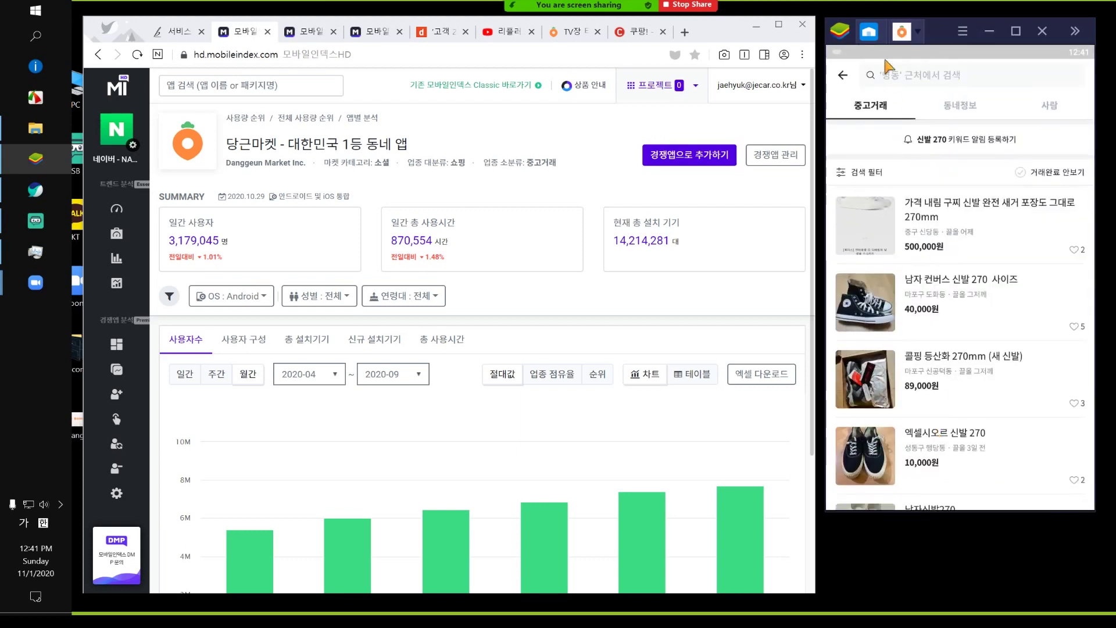
Step: Open the 89,000원 '콜핑 등산화 270mm (새 신발)' listing from the 신발 270 results and scroll its details
{"action": "left_click", "coordinate": [918, 31]}
{"action": "left_click", "coordinate": [909, 29]}
{"action": "scroll", "coordinate": [939, 311], "scroll_direction": "down", "scroll_amount": 3}
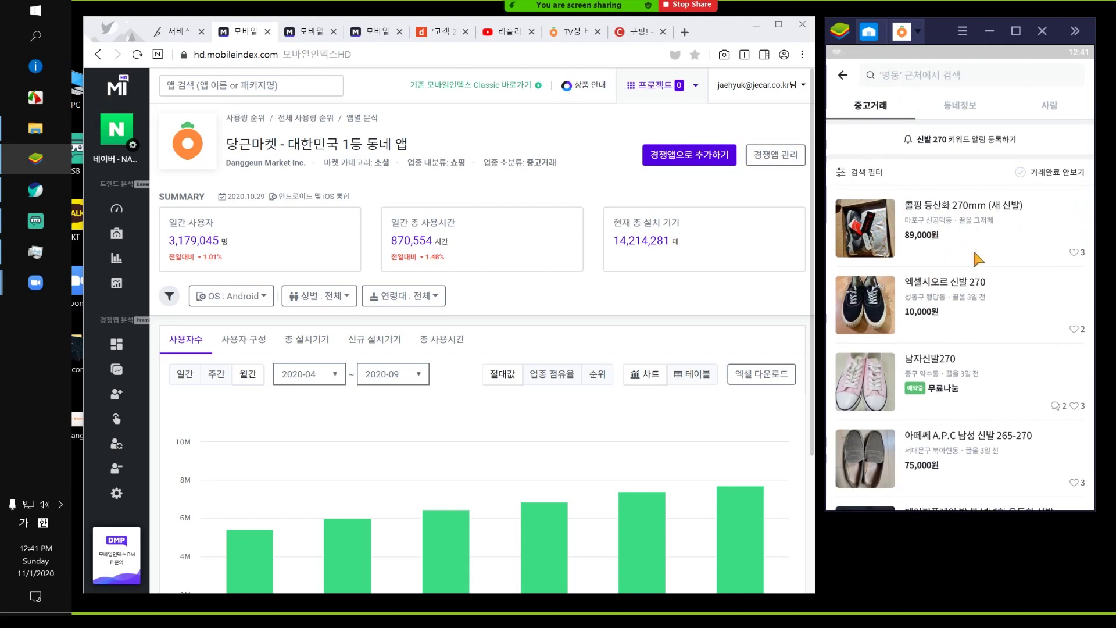
{"action": "left_click", "coordinate": [960, 214]}
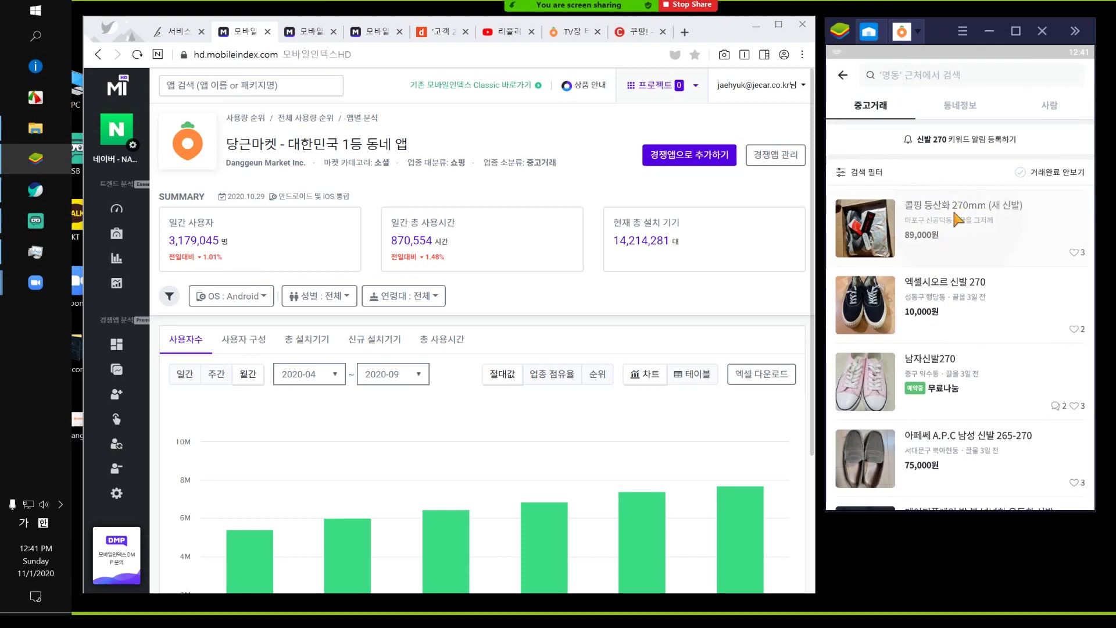
{"action": "left_click_drag", "start_coordinate": [994, 396], "coordinate": [982, 225]}
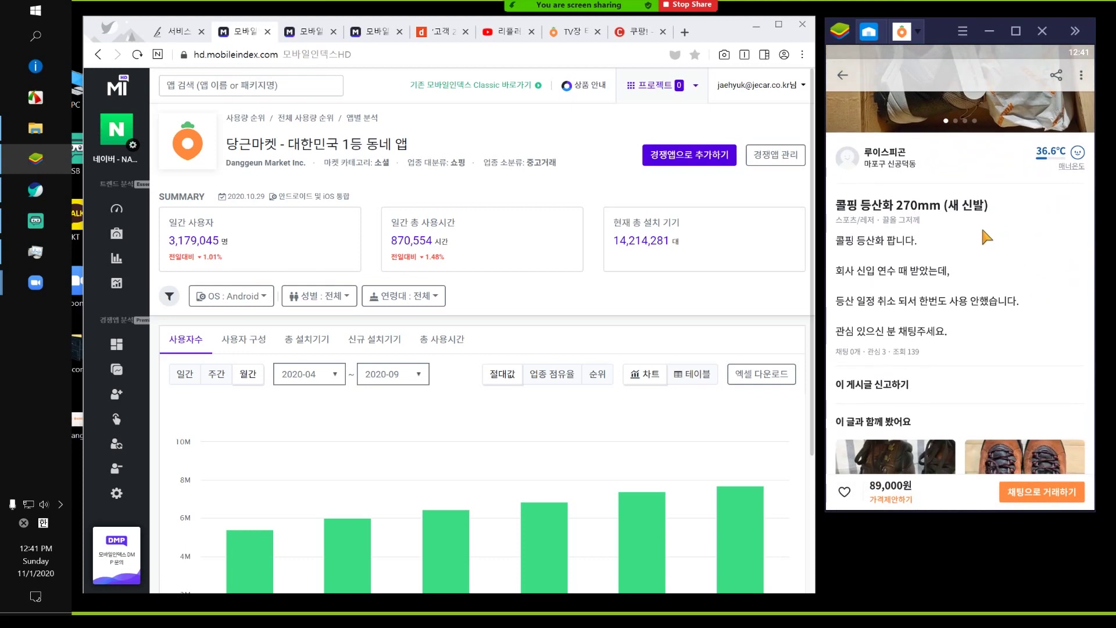
{"action": "left_click_drag", "start_coordinate": [978, 266], "coordinate": [947, 232]}
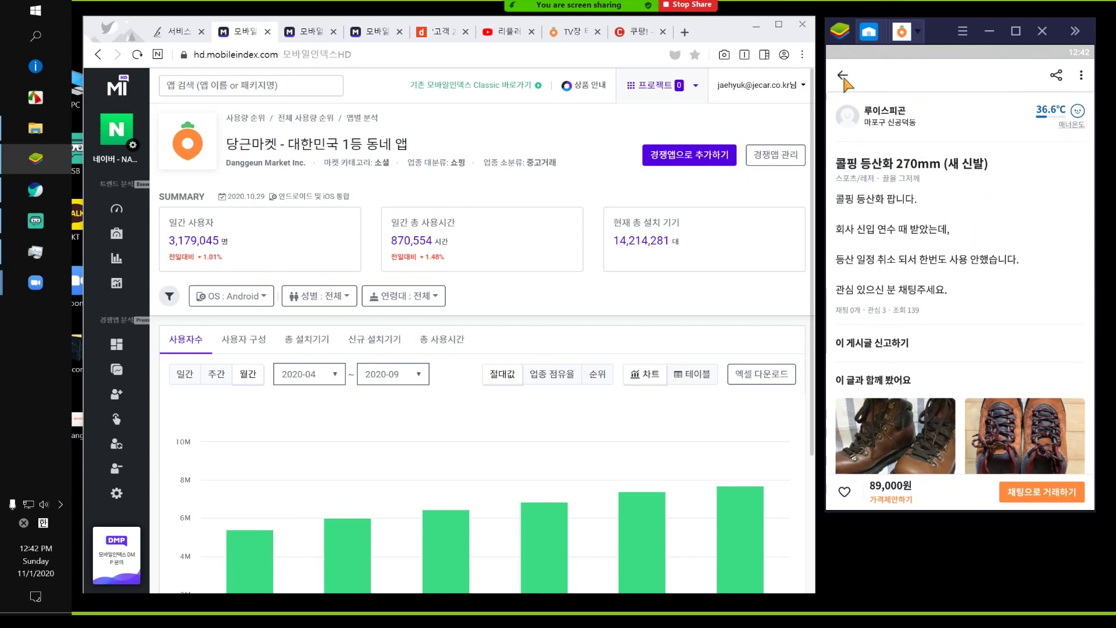
Step: Go back from the shoe listing and search Karrot for 사료
{"action": "left_click", "coordinate": [843, 76]}
{"action": "left_click", "coordinate": [1007, 79]}
{"action": "type", "text": "사료"}
{"action": "key", "text": "Return"}
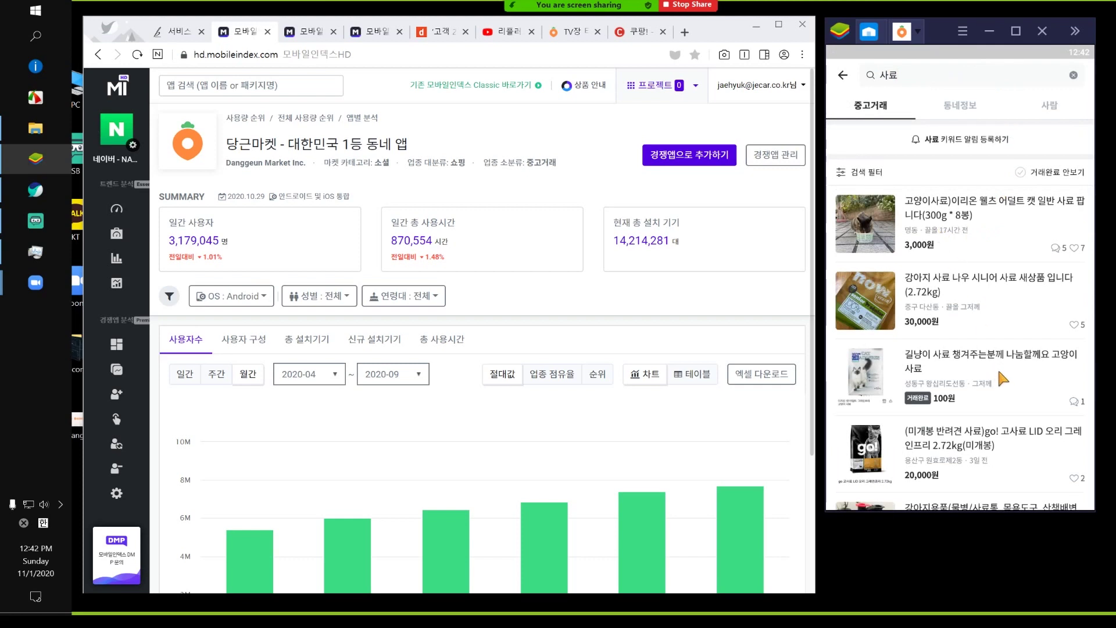
Step: Scroll through the 사료 results, then return to the 명동 home feed and the open-apps list
{"action": "left_click_drag", "start_coordinate": [998, 372], "coordinate": [996, 297]}
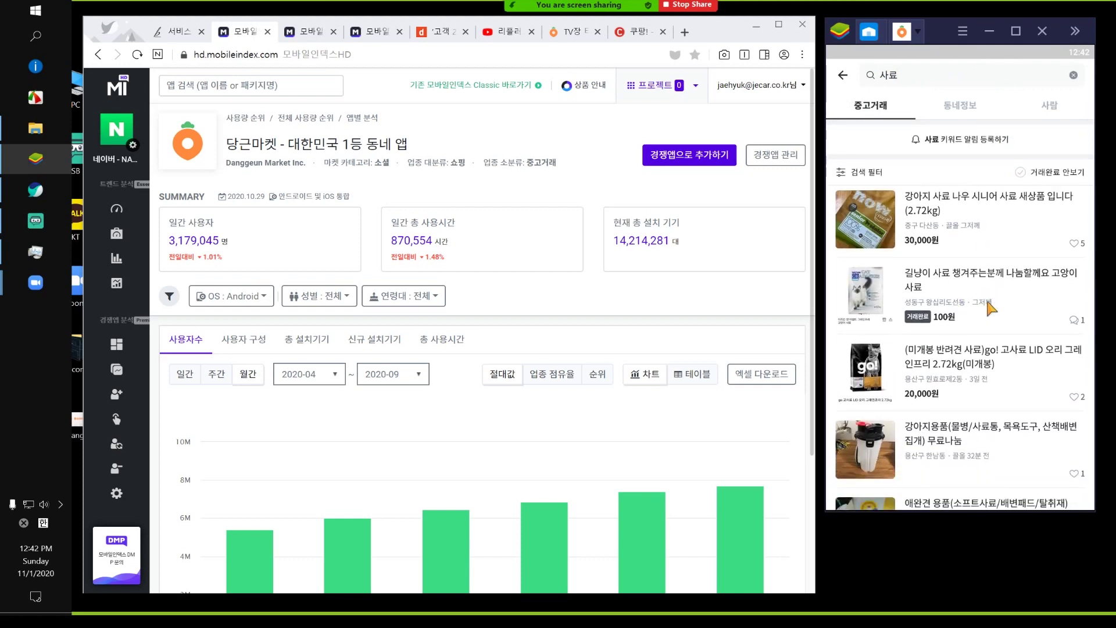
{"action": "left_click_drag", "start_coordinate": [995, 366], "coordinate": [986, 189]}
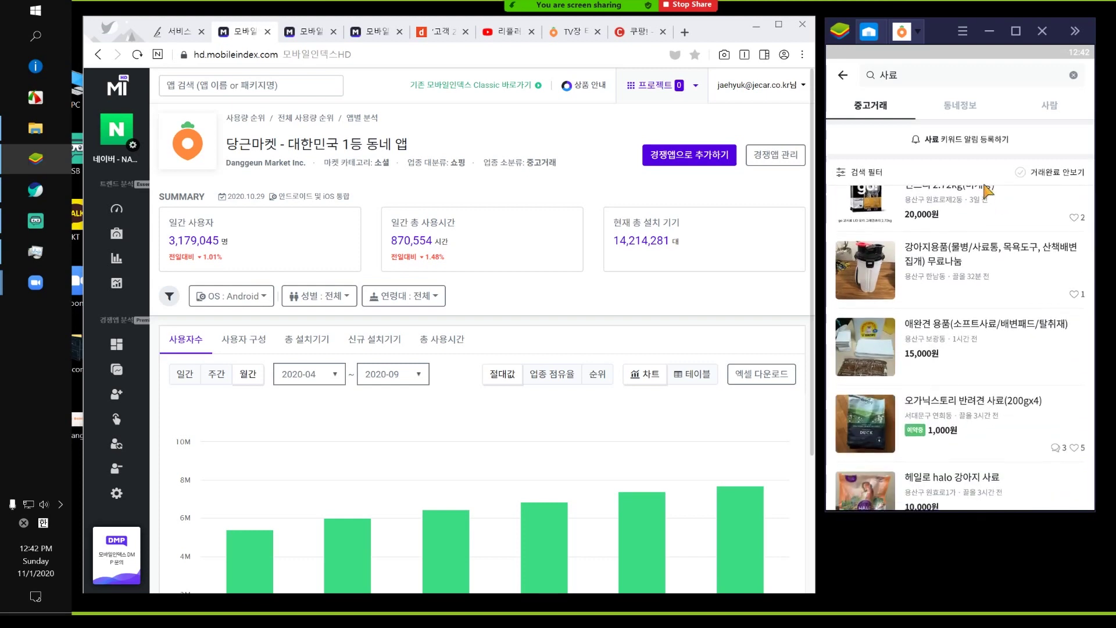
{"action": "left_click_drag", "start_coordinate": [987, 191], "coordinate": [981, 251]}
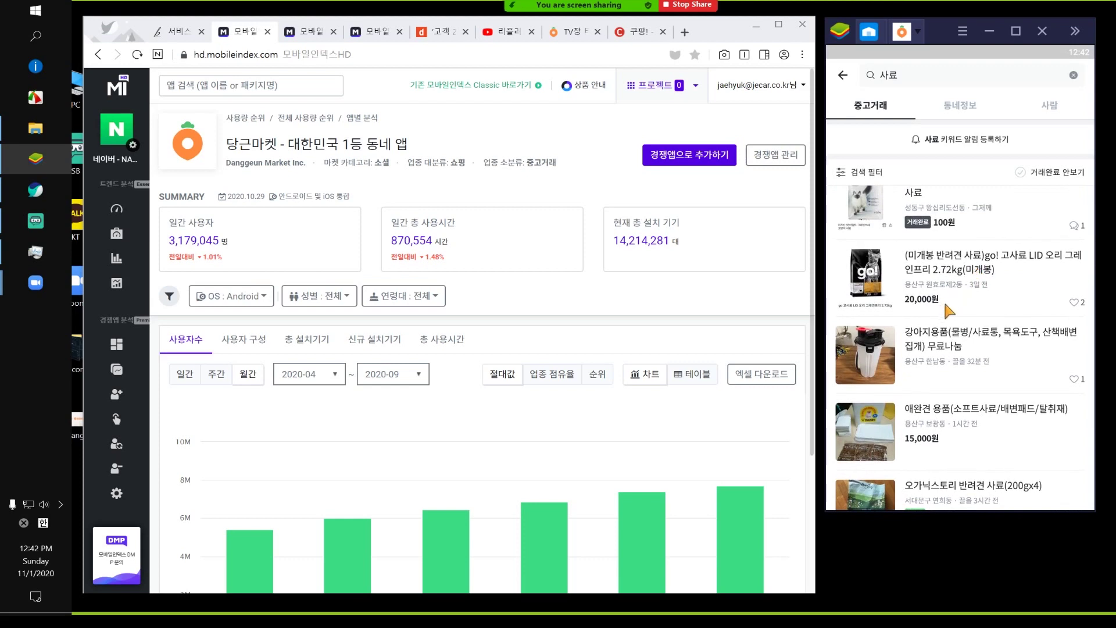
{"action": "left_click_drag", "start_coordinate": [965, 383], "coordinate": [962, 315]}
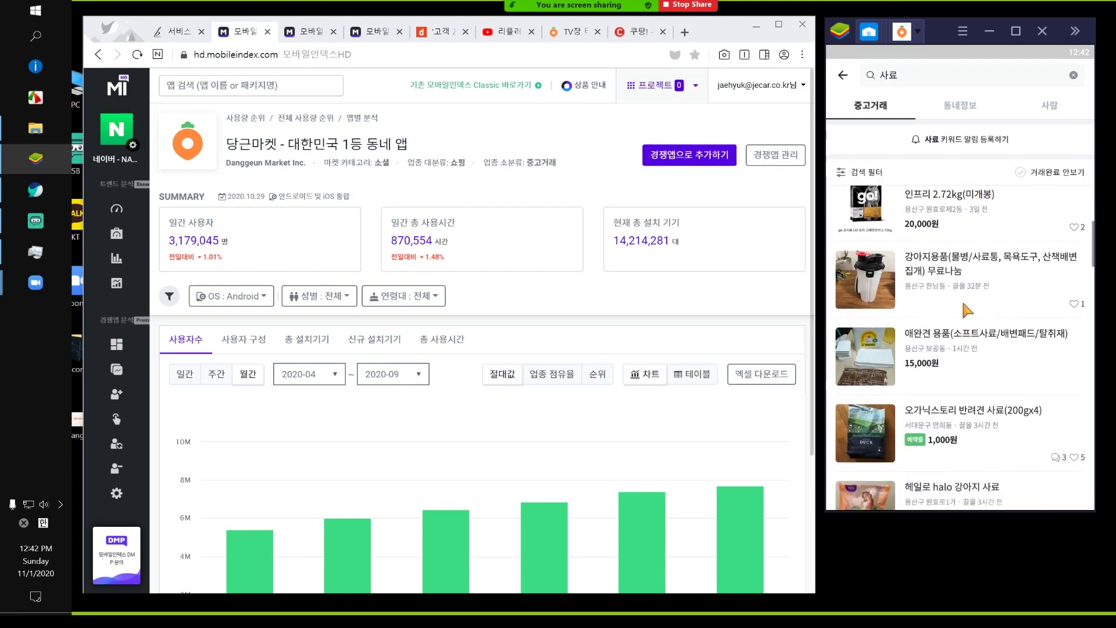
{"action": "left_click_drag", "start_coordinate": [994, 382], "coordinate": [982, 200]}
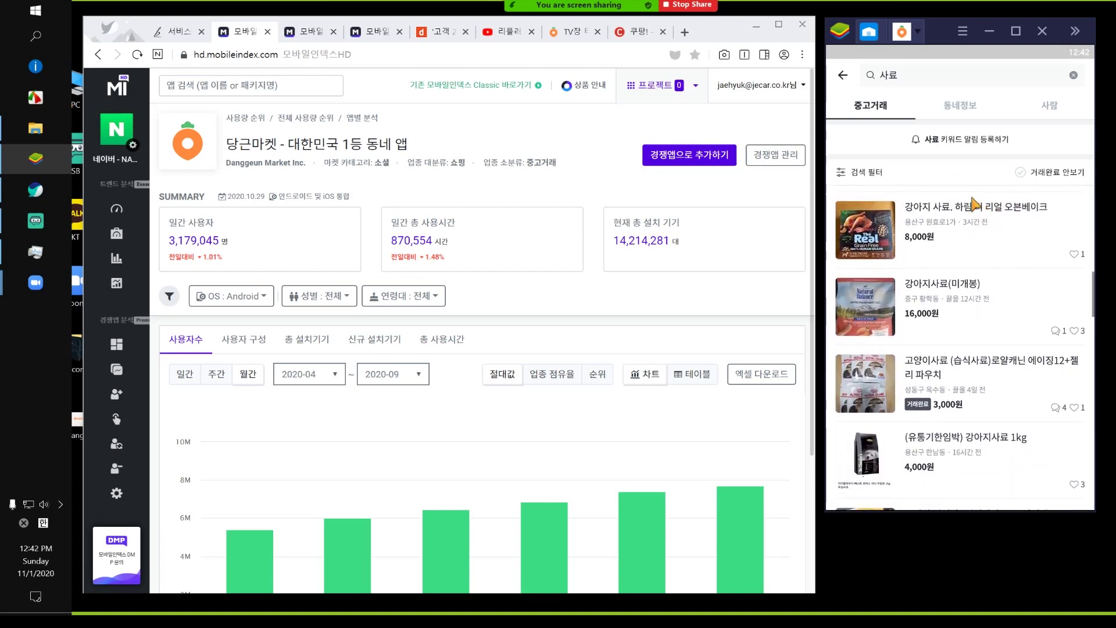
{"action": "left_click_drag", "start_coordinate": [966, 353], "coordinate": [940, 286]}
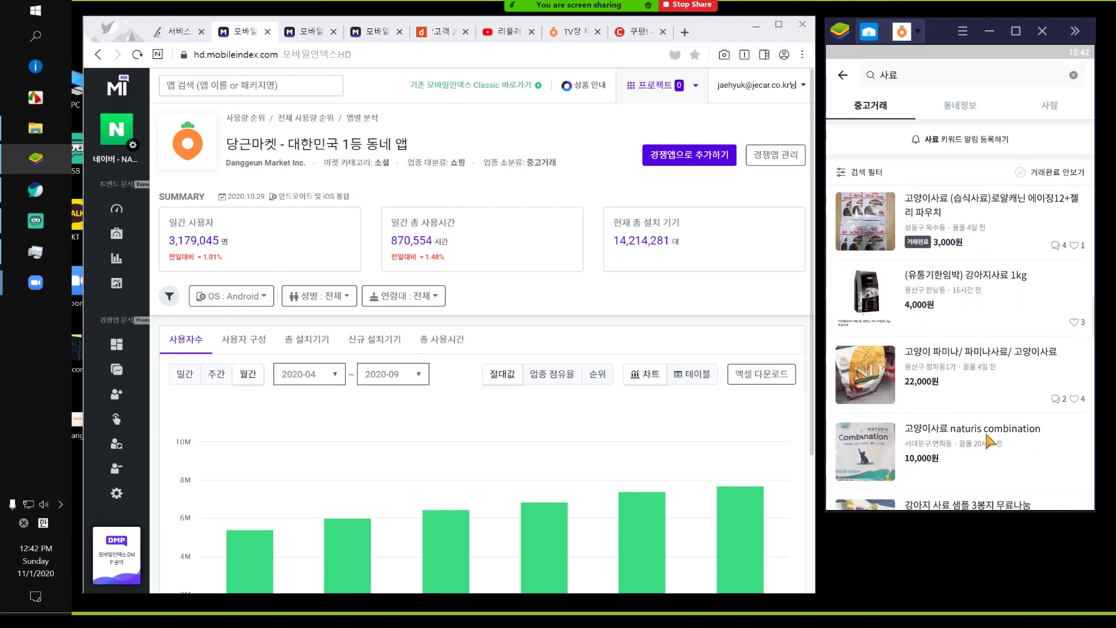
{"action": "left_click", "coordinate": [917, 37]}
{"action": "left_click", "coordinate": [917, 38]}
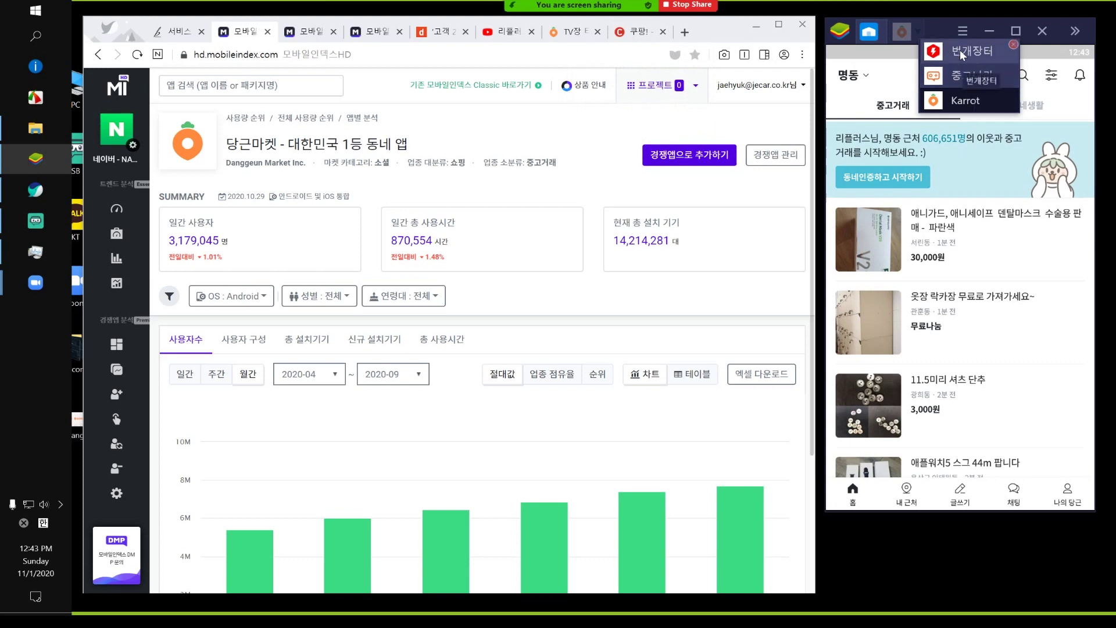
Step: In Bungaejangter, start a product registration, allow camera and photo access, and attach the Media Manager photo
{"action": "left_click", "coordinate": [961, 50]}
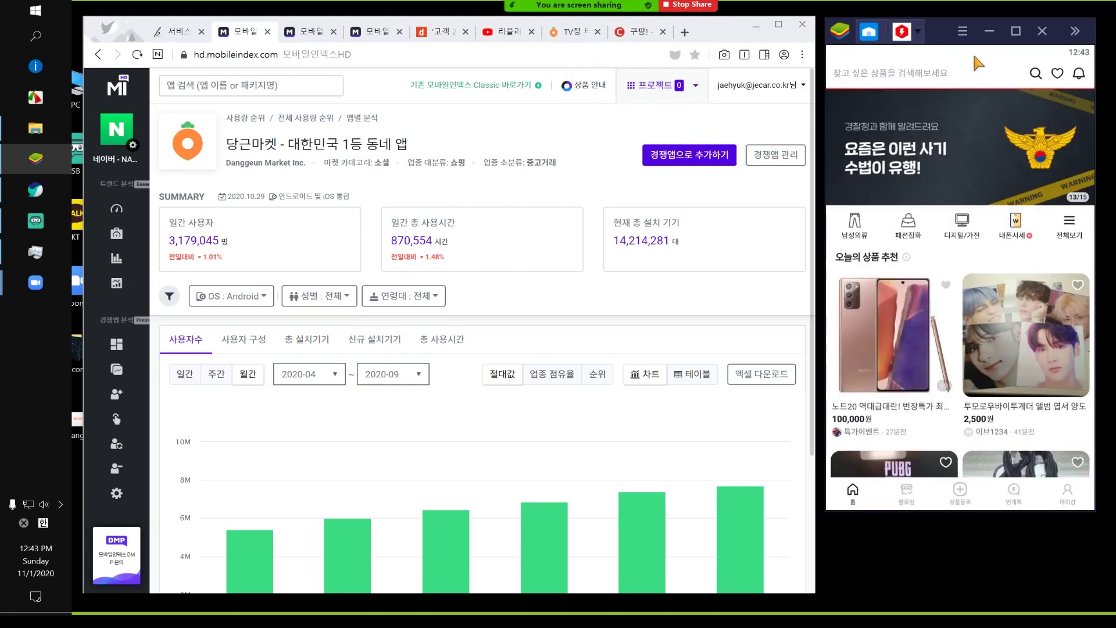
{"action": "left_click", "coordinate": [963, 489]}
{"action": "left_click", "coordinate": [1014, 311]}
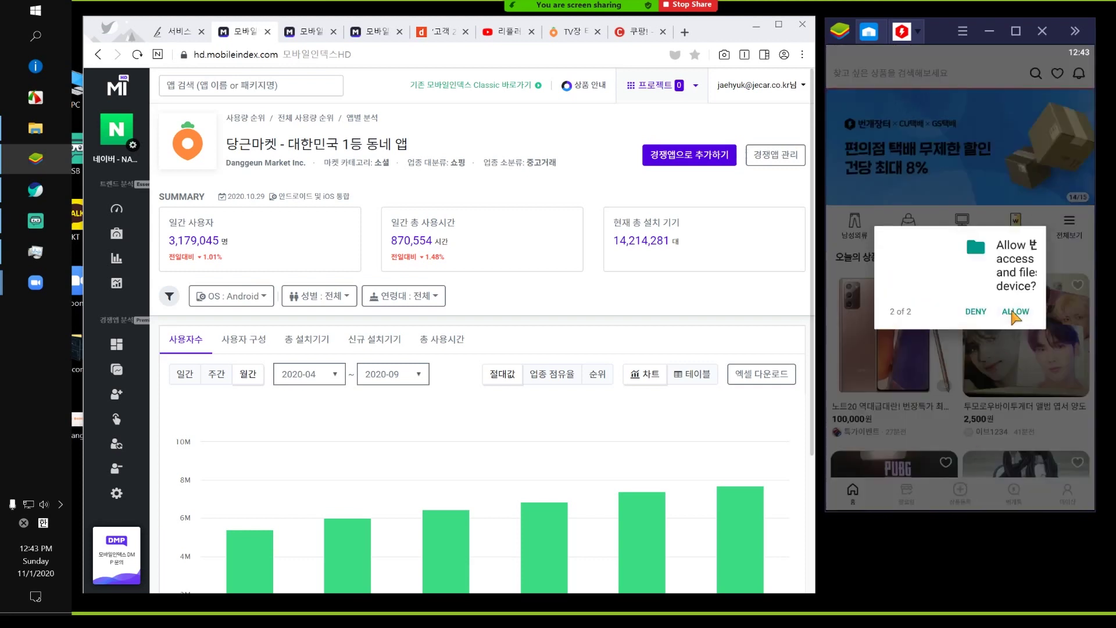
{"action": "left_click", "coordinate": [1013, 310]}
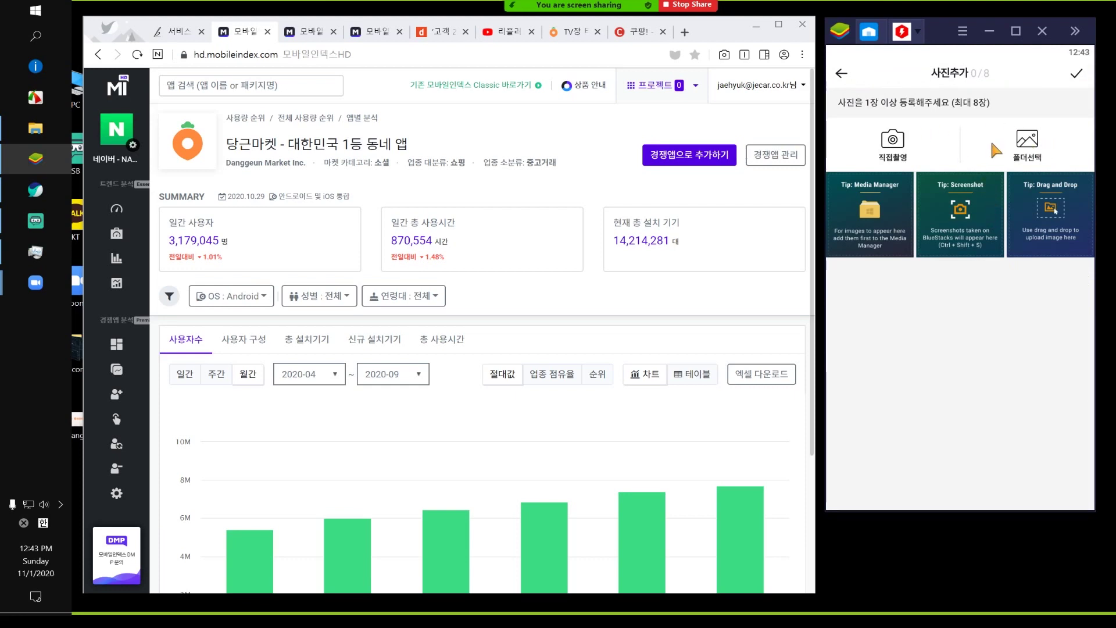
{"action": "left_click", "coordinate": [873, 215]}
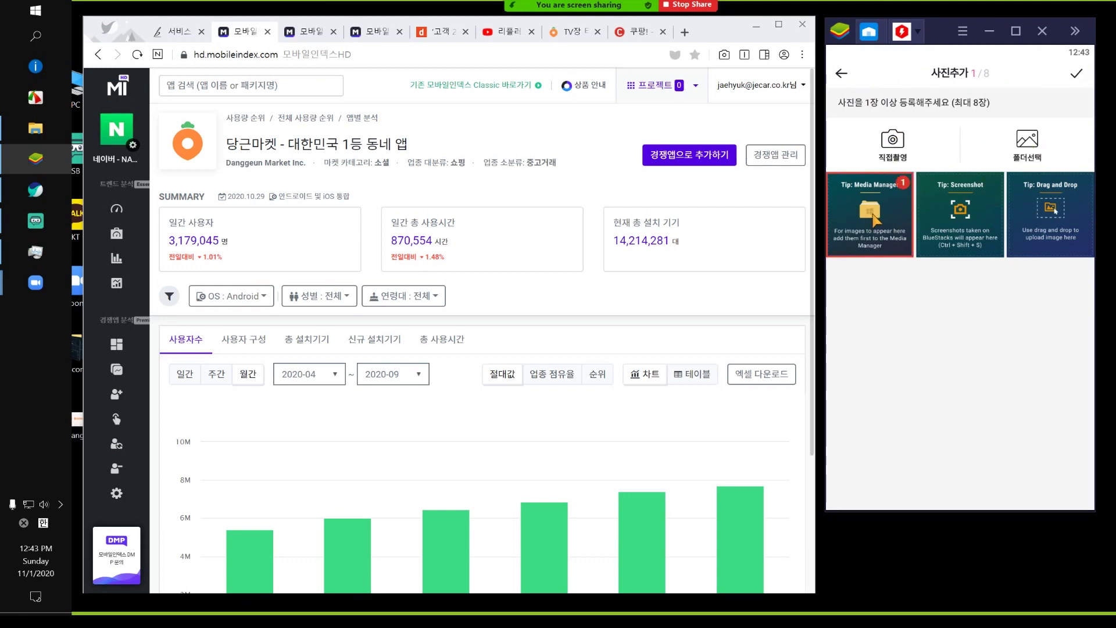
{"action": "left_click", "coordinate": [1078, 74]}
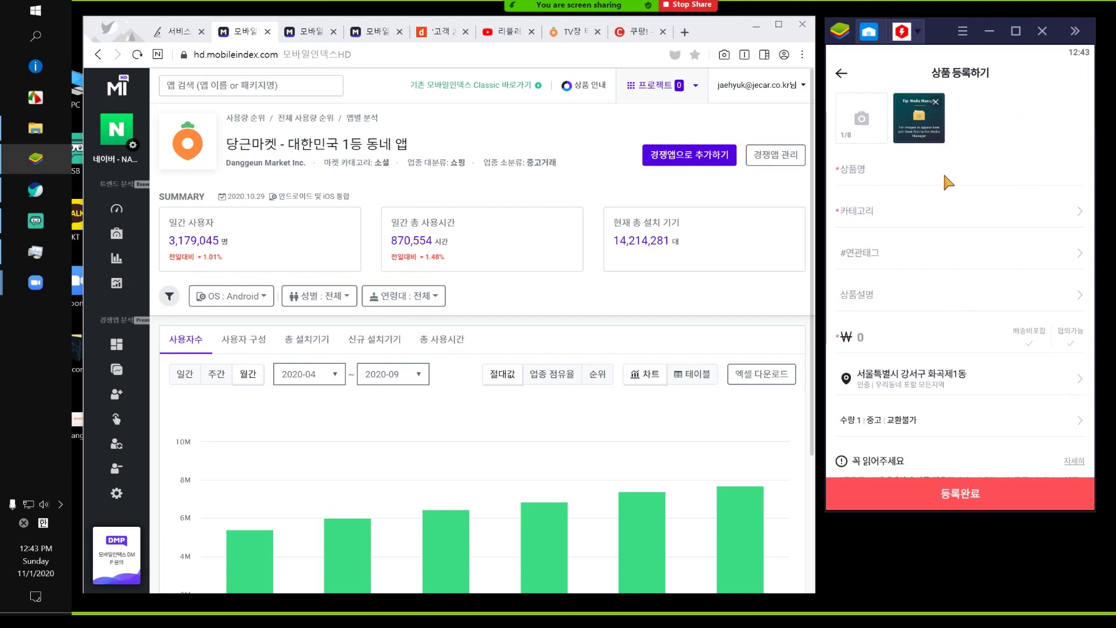
Step: Leave the registration form and scroll Bungaejangter's home feed
{"action": "scroll", "coordinate": [930, 217], "scroll_direction": "down", "scroll_amount": 2}
{"action": "scroll", "coordinate": [941, 235], "scroll_direction": "up", "scroll_amount": 2}
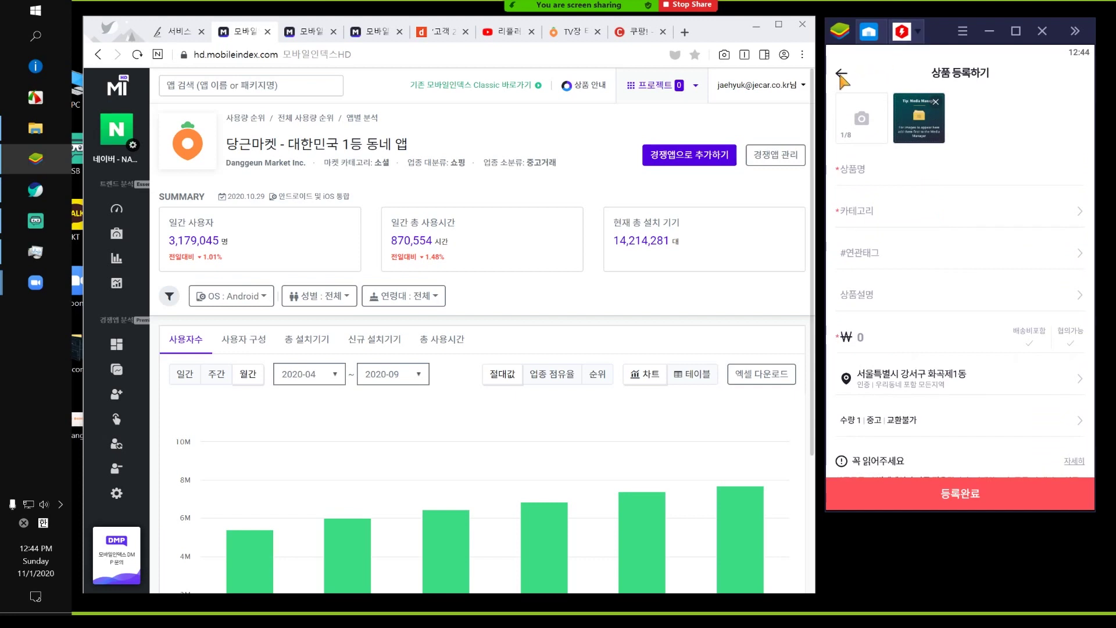
{"action": "left_click", "coordinate": [840, 75]}
{"action": "scroll", "coordinate": [911, 288], "scroll_direction": "down", "scroll_amount": 2}
{"action": "scroll", "coordinate": [908, 278], "scroll_direction": "down", "scroll_amount": 2}
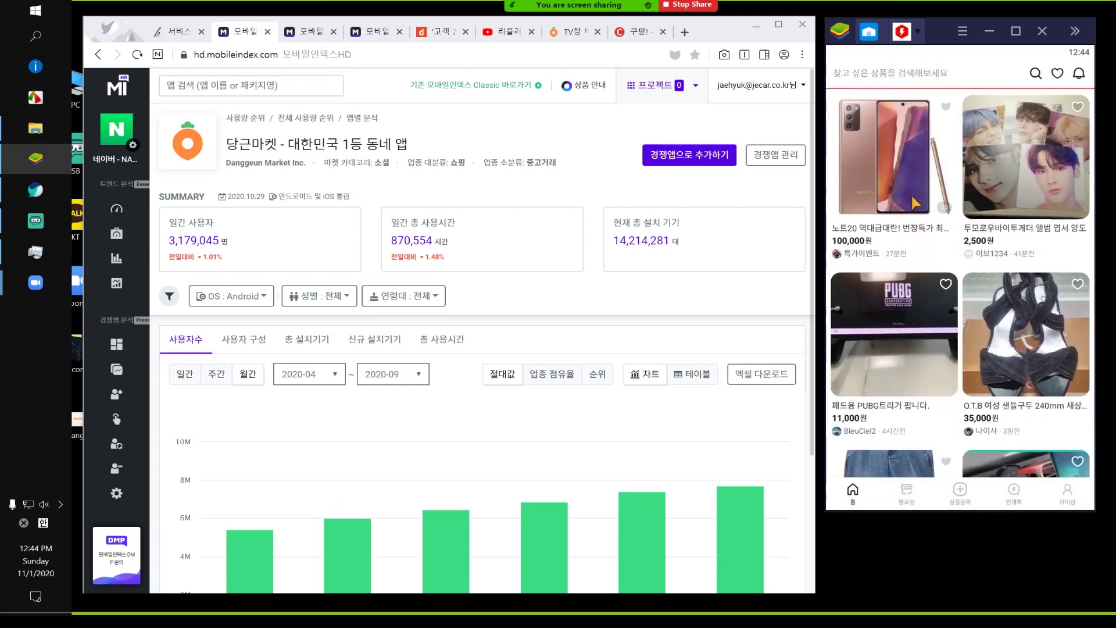
Step: View the 100,000원 노트20 listing, favourite it from the feed, then bring up the open-apps list
{"action": "left_click", "coordinate": [913, 199]}
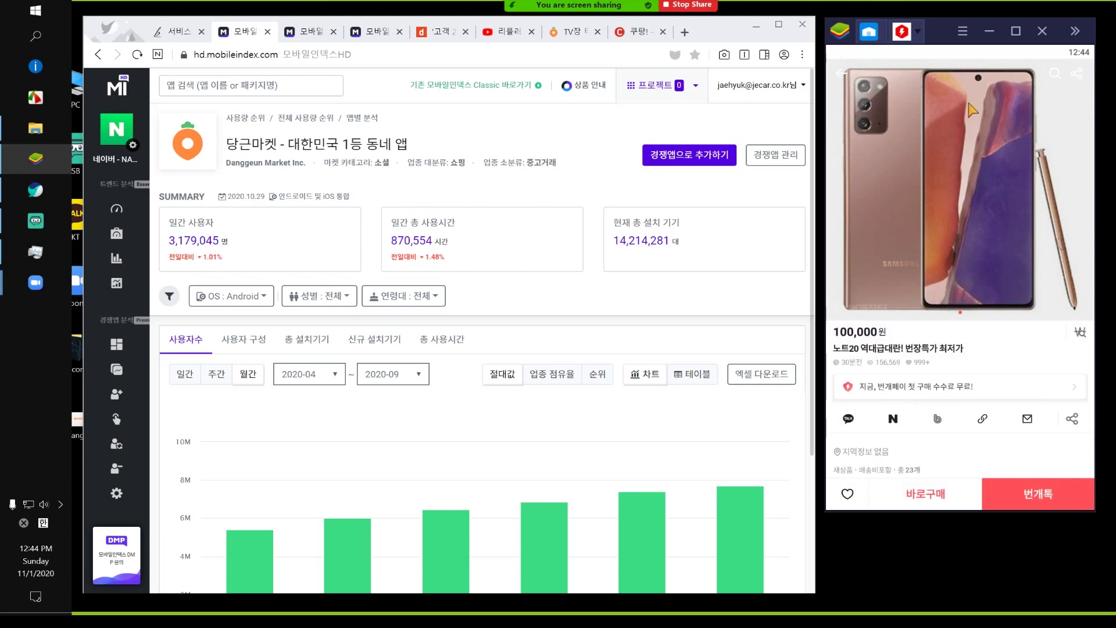
{"action": "left_click", "coordinate": [843, 76]}
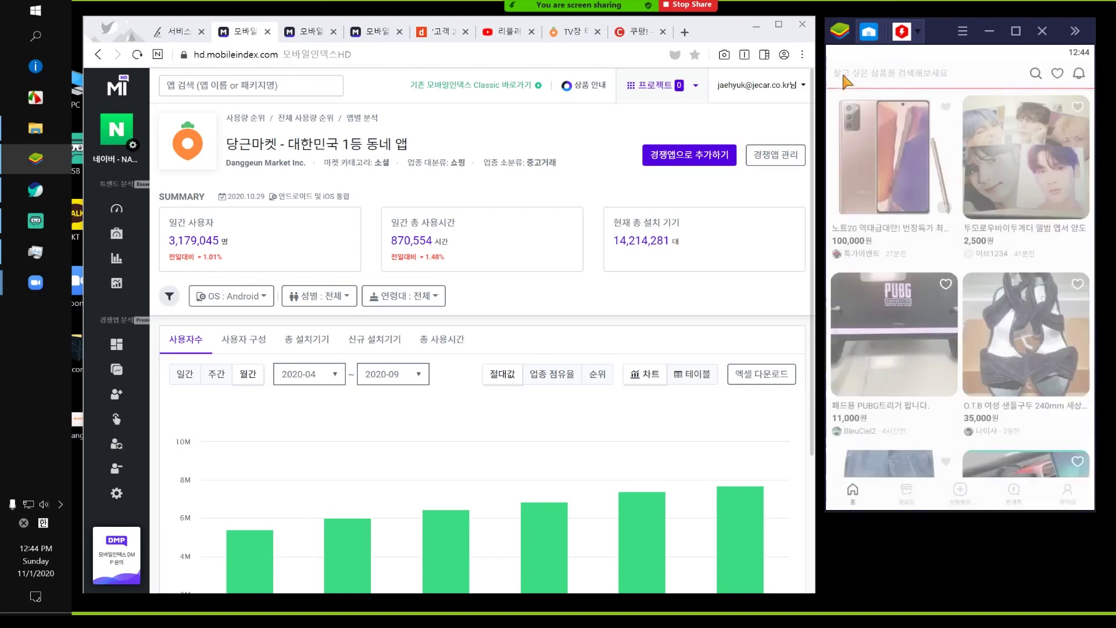
{"action": "left_click", "coordinate": [946, 108]}
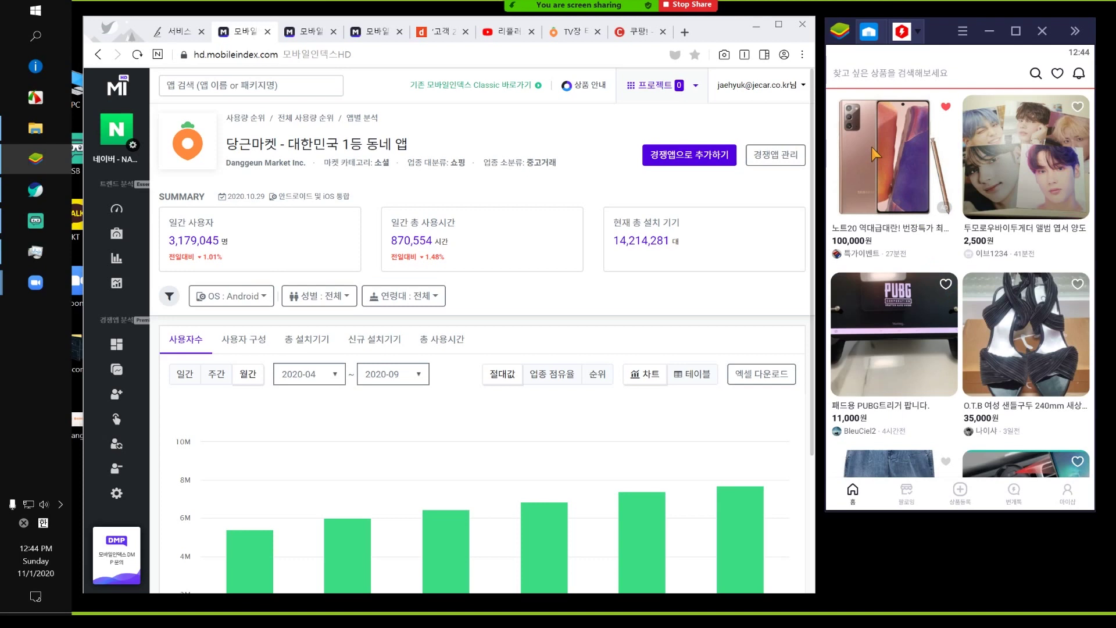
{"action": "left_click", "coordinate": [918, 31]}
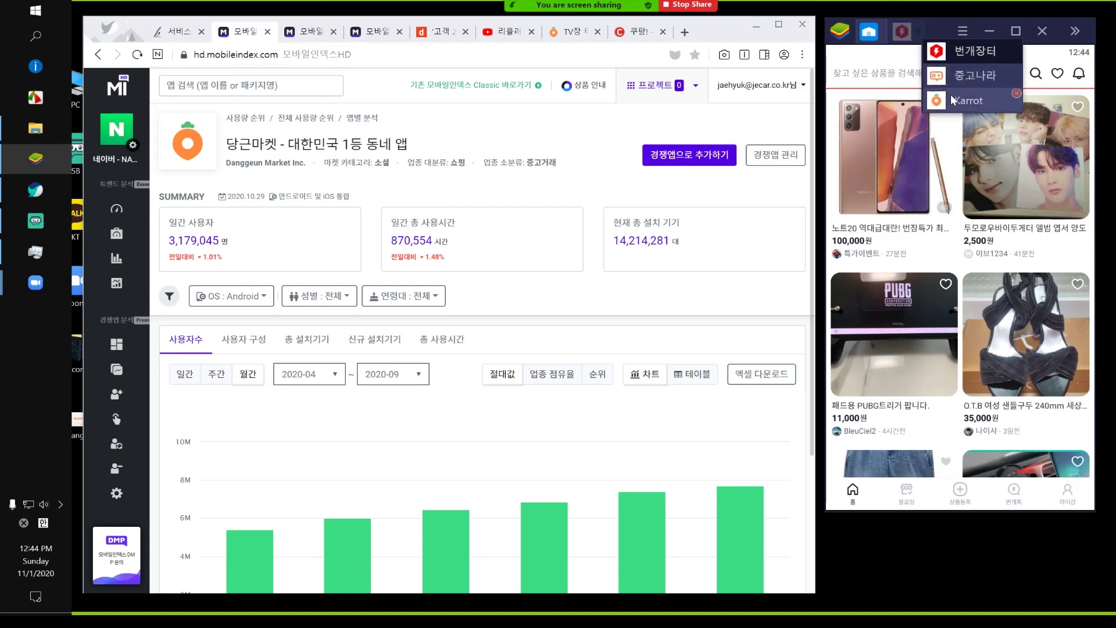
Step: In Karrot, open the 30,000원 dental mask listing and try to favourite it, dismissing the verification notice
{"action": "left_click", "coordinate": [953, 99]}
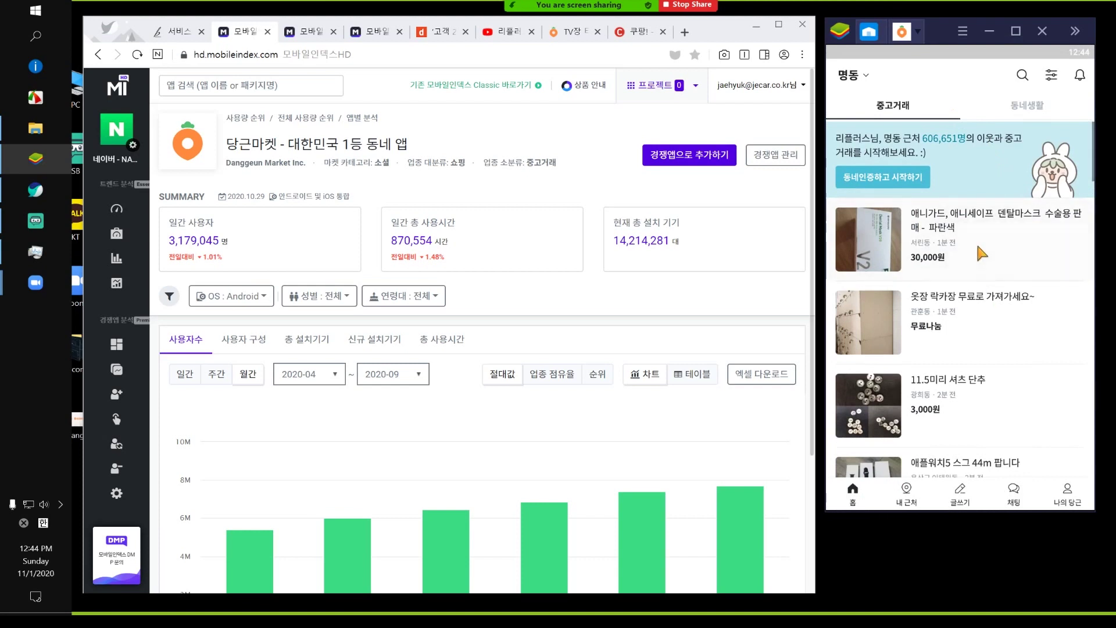
{"action": "left_click", "coordinate": [978, 246]}
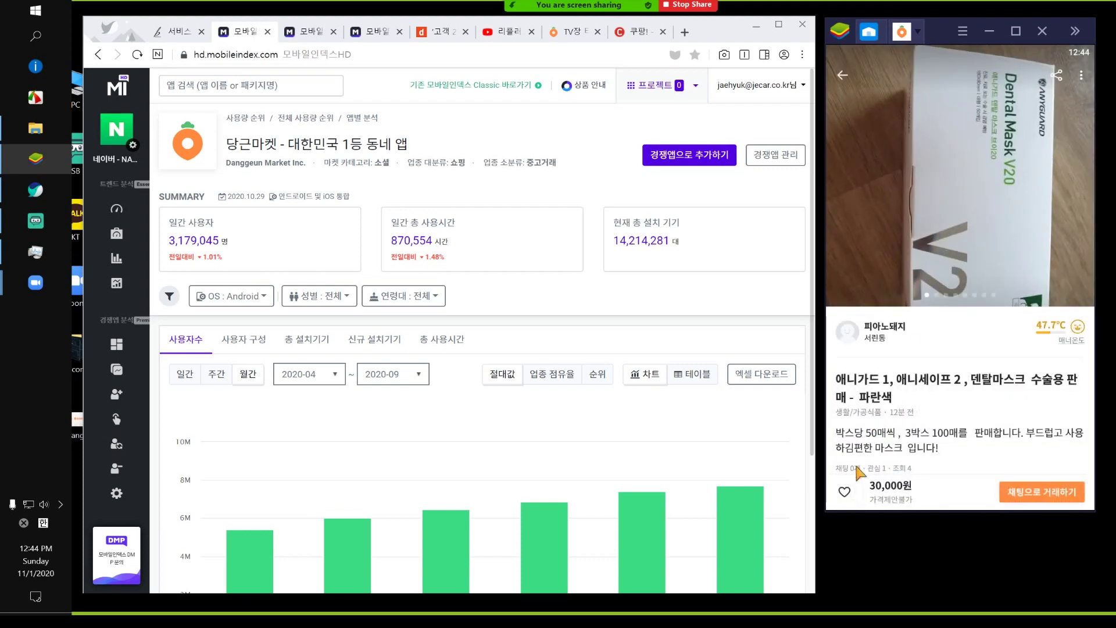
{"action": "left_click", "coordinate": [844, 492]}
{"action": "left_click", "coordinate": [953, 319]}
Step: Go back to Karrot's feed and switch to Bungaejangter
{"action": "left_click", "coordinate": [844, 77]}
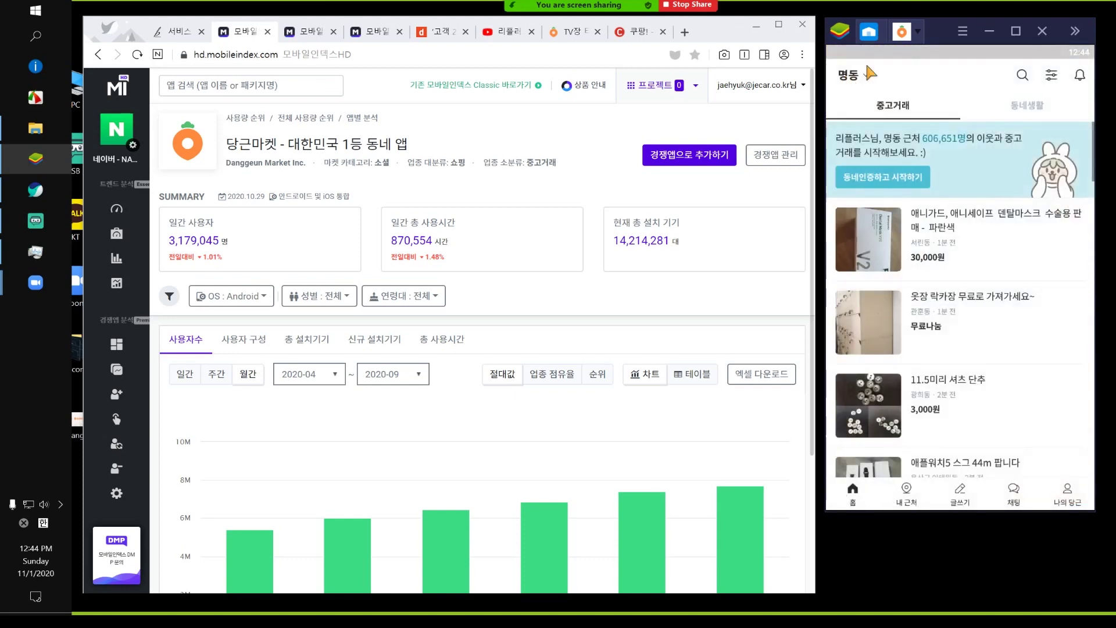
{"action": "left_click", "coordinate": [918, 30]}
{"action": "left_click", "coordinate": [964, 40]}
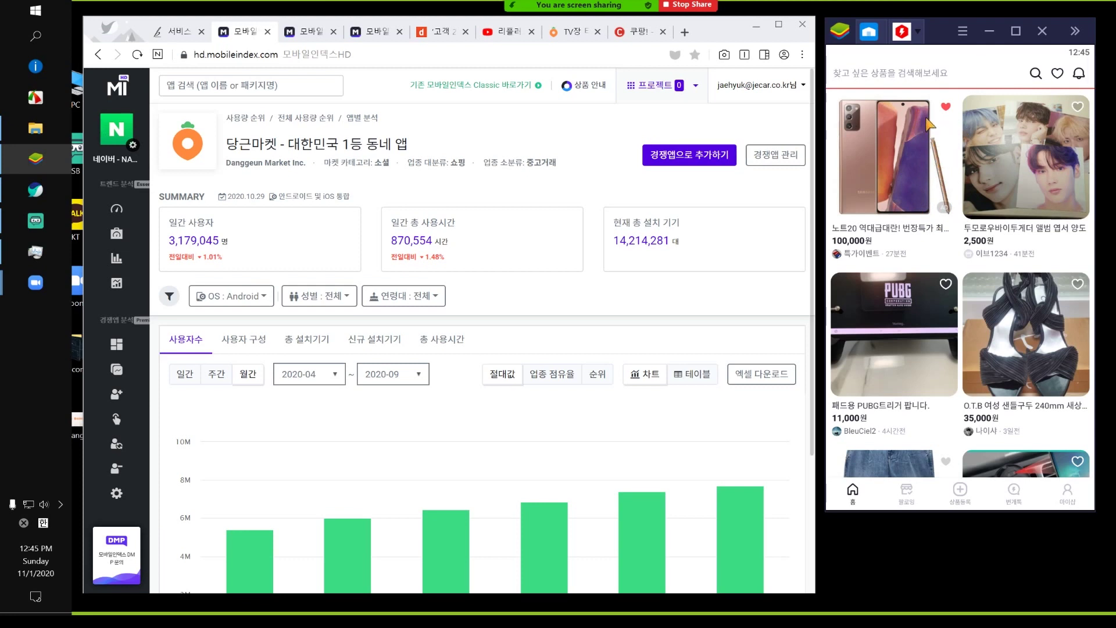
Step: Search Bungaejangter for 아이폰 10 and scroll through the 123-listing results grid
{"action": "left_click", "coordinate": [944, 75]}
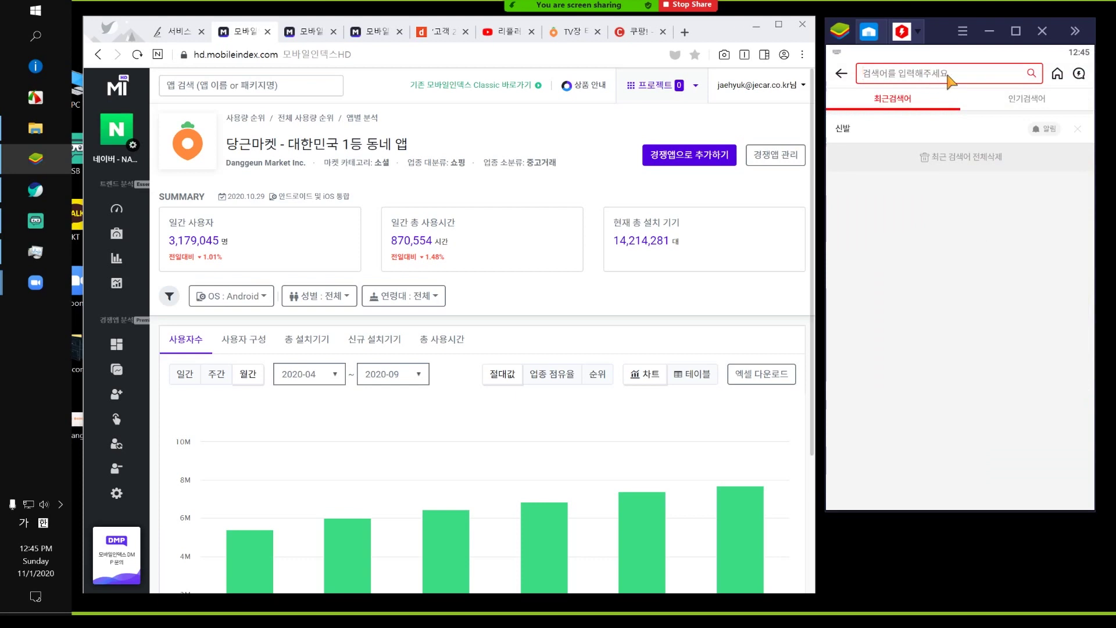
{"action": "type", "text": "아이폰 10"}
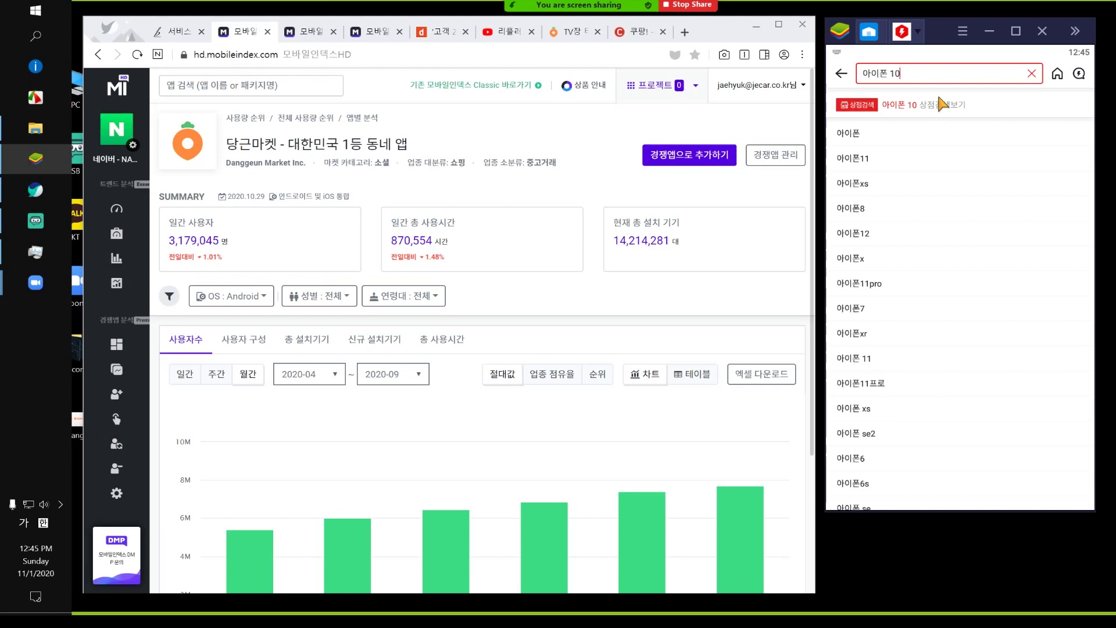
{"action": "key", "text": "Return"}
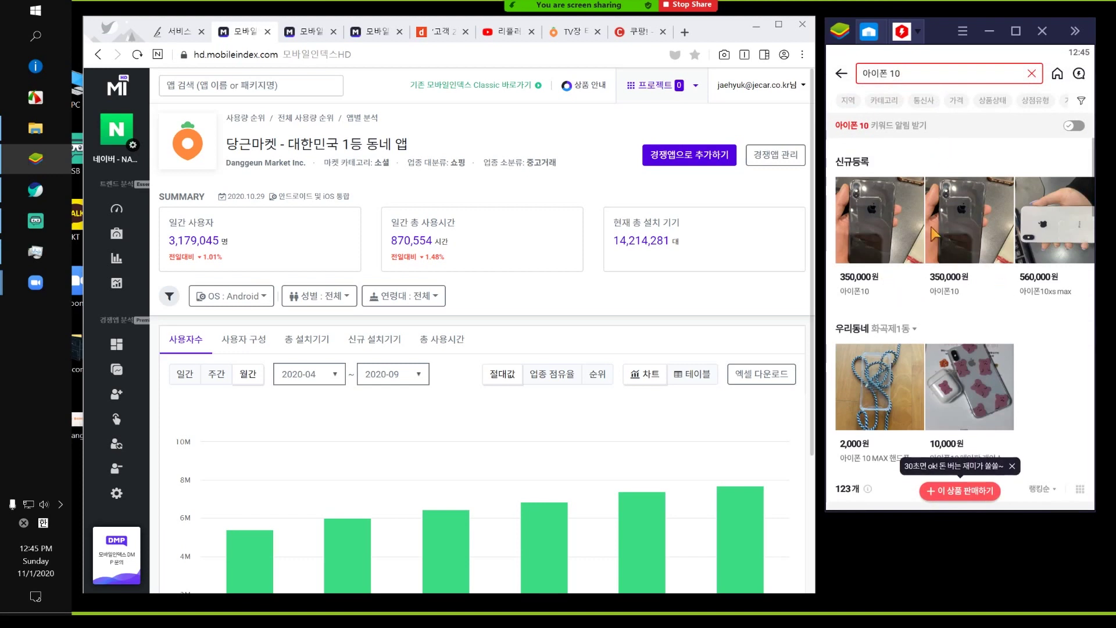
{"action": "scroll", "coordinate": [931, 203], "scroll_direction": "down", "scroll_amount": 6}
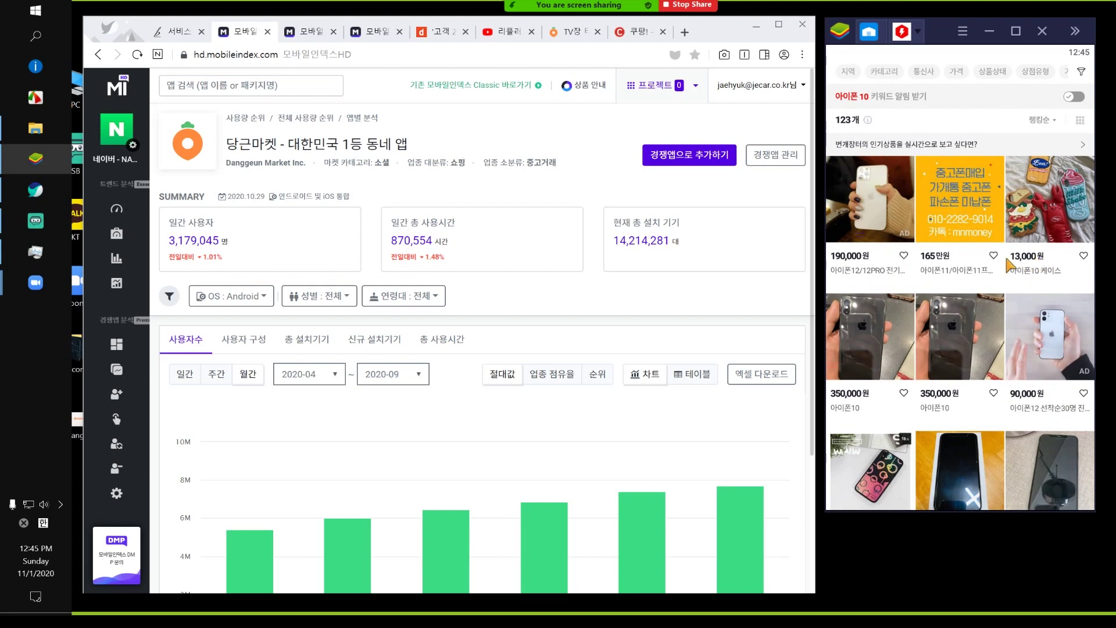
{"action": "scroll", "coordinate": [901, 207], "scroll_direction": "down", "scroll_amount": 2}
{"action": "scroll", "coordinate": [902, 207], "scroll_direction": "down", "scroll_amount": 10}
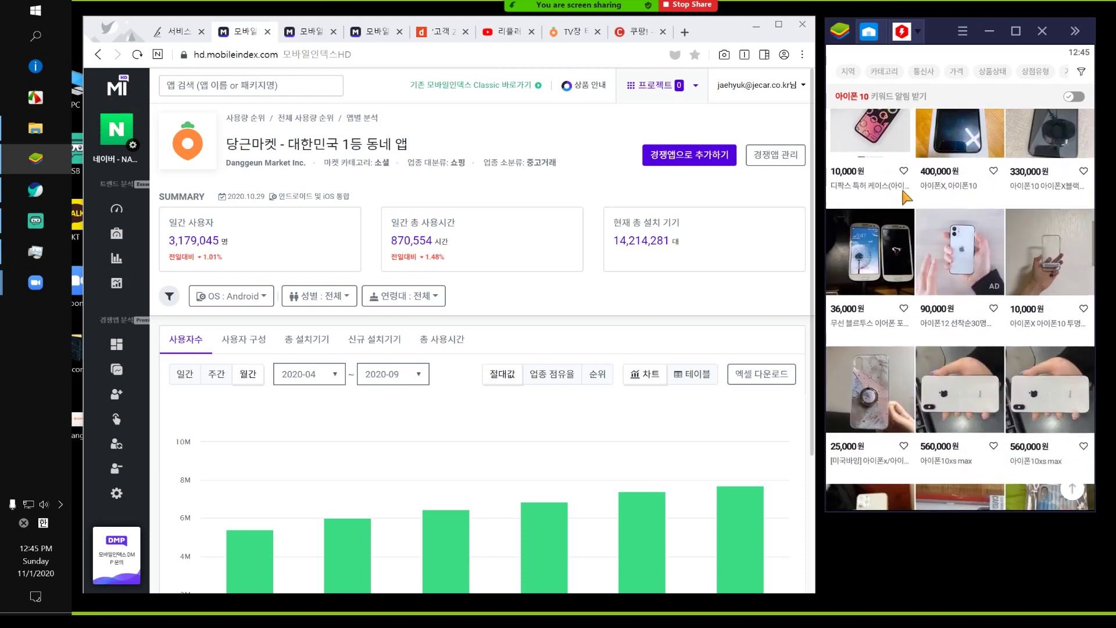
{"action": "scroll", "coordinate": [906, 197], "scroll_direction": "down", "scroll_amount": 3}
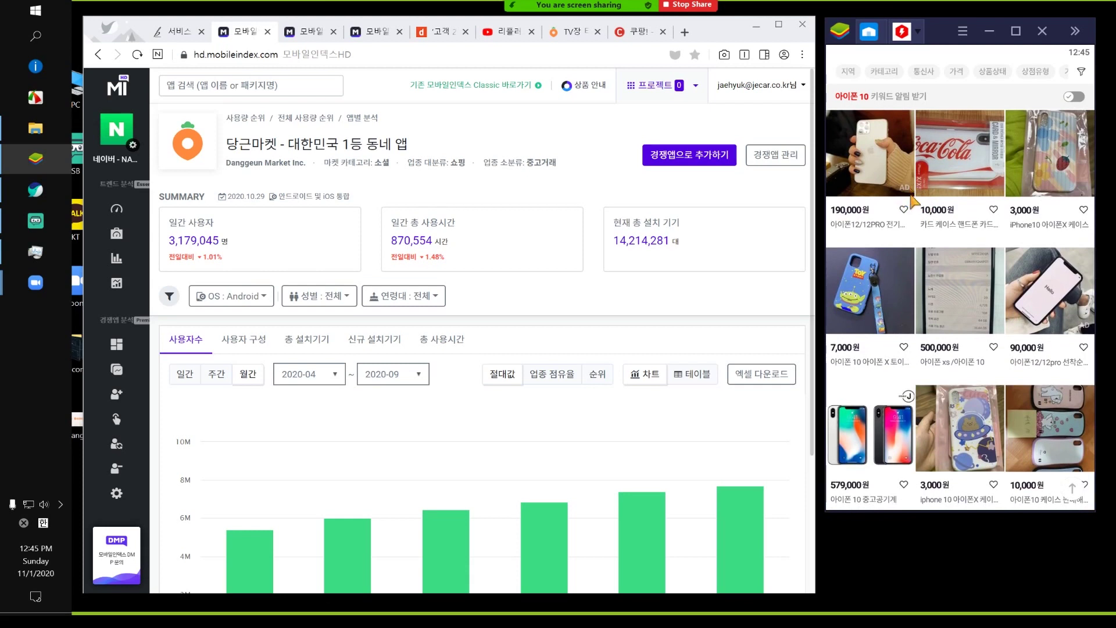
Step: Open the first 190,000원 iPhone 12 listing, swipe through its photos, then return to the results
{"action": "left_click", "coordinate": [878, 177]}
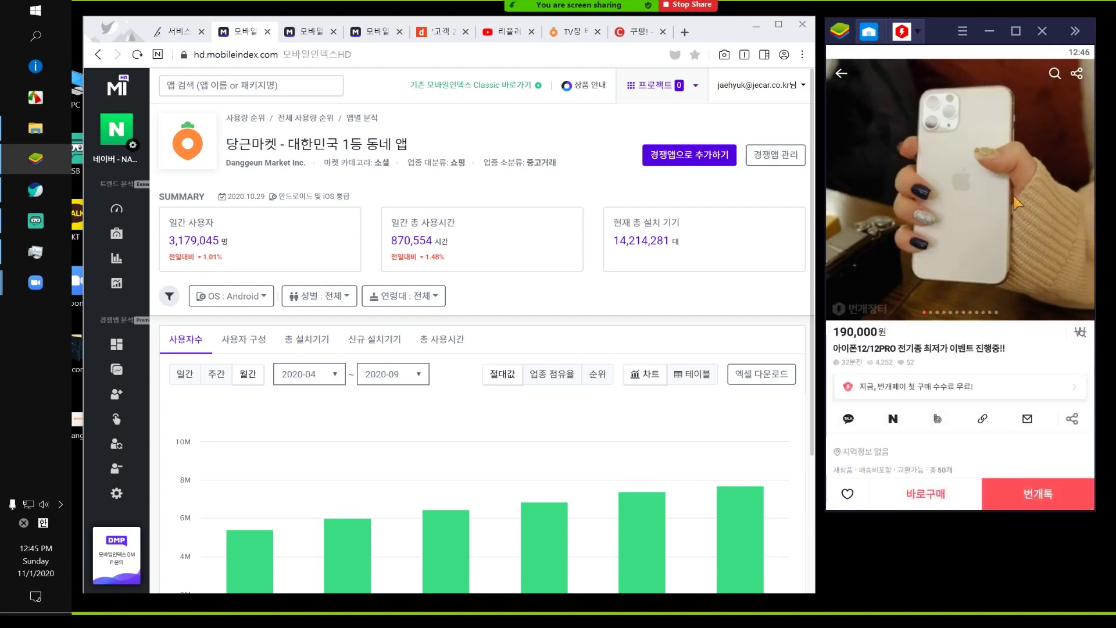
{"action": "left_click_drag", "start_coordinate": [1010, 193], "coordinate": [846, 186]}
{"action": "left_click_drag", "start_coordinate": [1052, 233], "coordinate": [989, 247]}
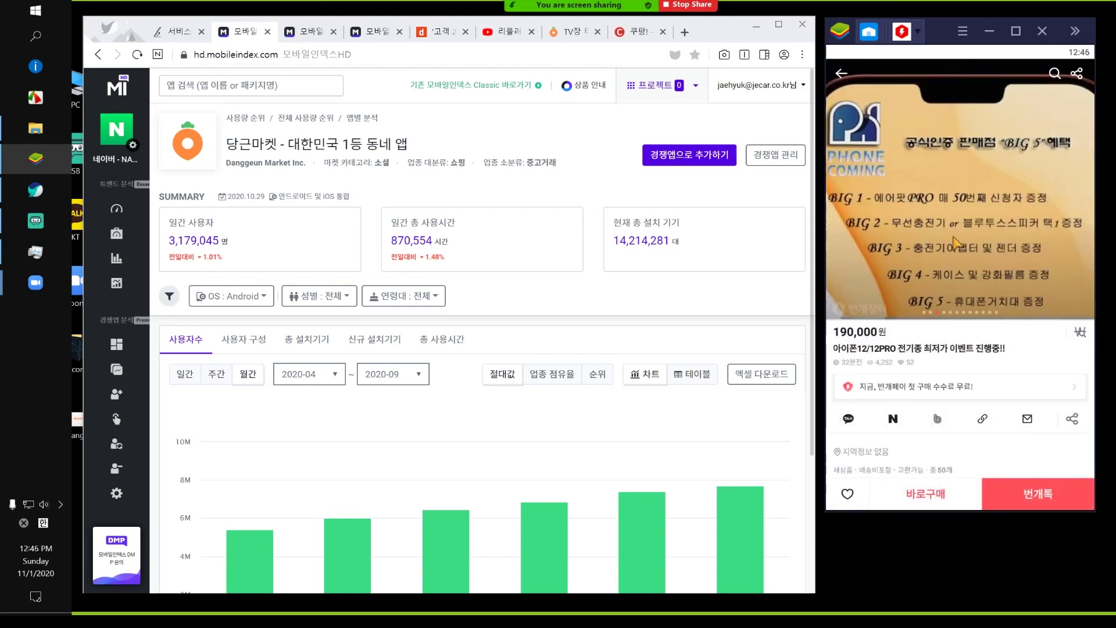
{"action": "left_click_drag", "start_coordinate": [894, 246], "coordinate": [1028, 276]}
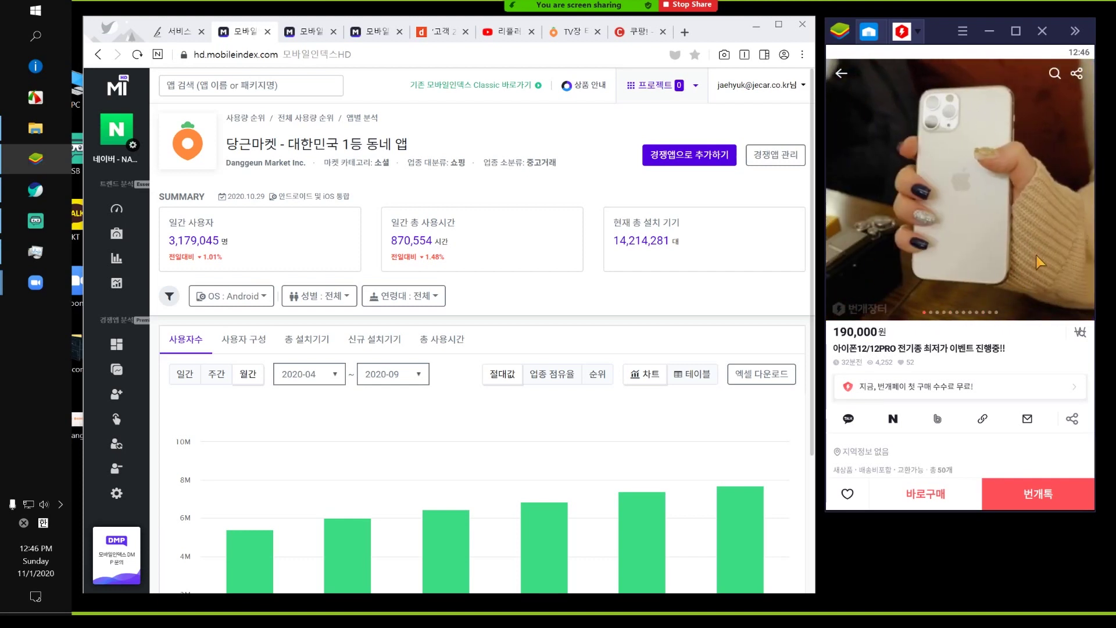
{"action": "left_click_drag", "start_coordinate": [1040, 286], "coordinate": [907, 295]}
{"action": "left_click_drag", "start_coordinate": [1032, 226], "coordinate": [907, 273]}
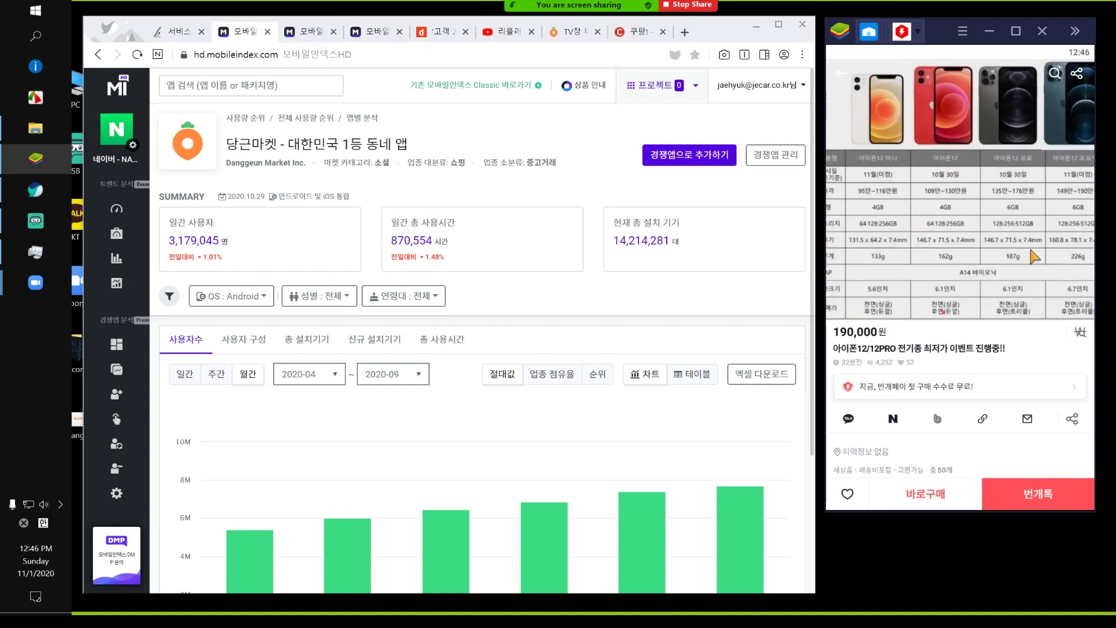
{"action": "left_click_drag", "start_coordinate": [988, 111], "coordinate": [864, 100]}
{"action": "left_click", "coordinate": [840, 74]}
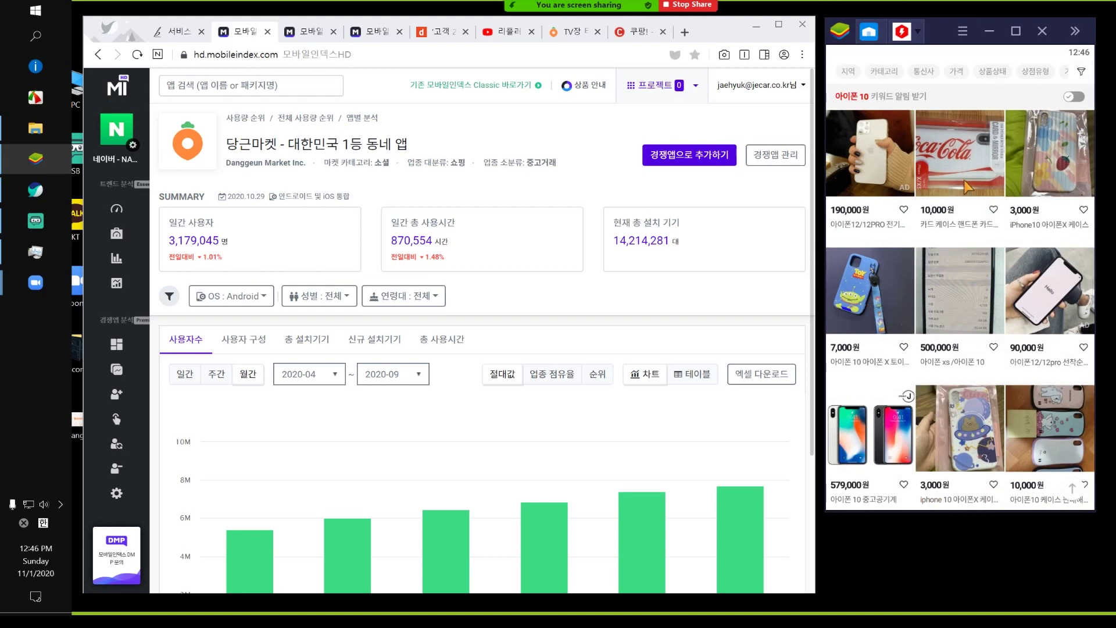
{"action": "scroll", "coordinate": [965, 181], "scroll_direction": "down", "scroll_amount": 6}
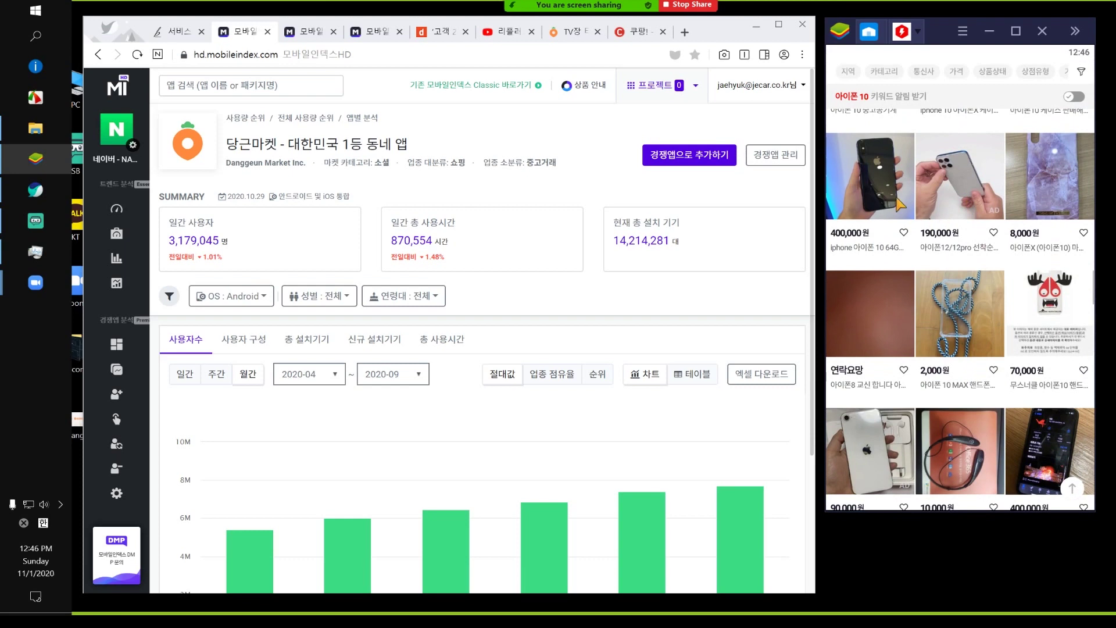
Step: Open the other 190,000원 iPhone 12/12pro listing, view its photos full screen, then return to the results
{"action": "left_click", "coordinate": [961, 210]}
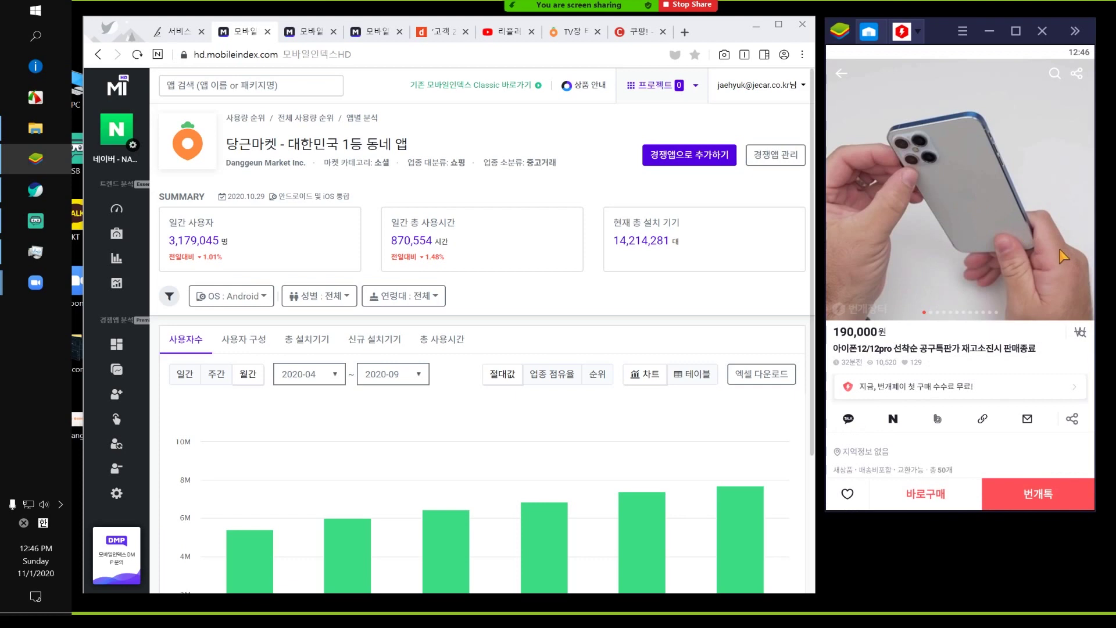
{"action": "left_click_drag", "start_coordinate": [1063, 256], "coordinate": [987, 201]}
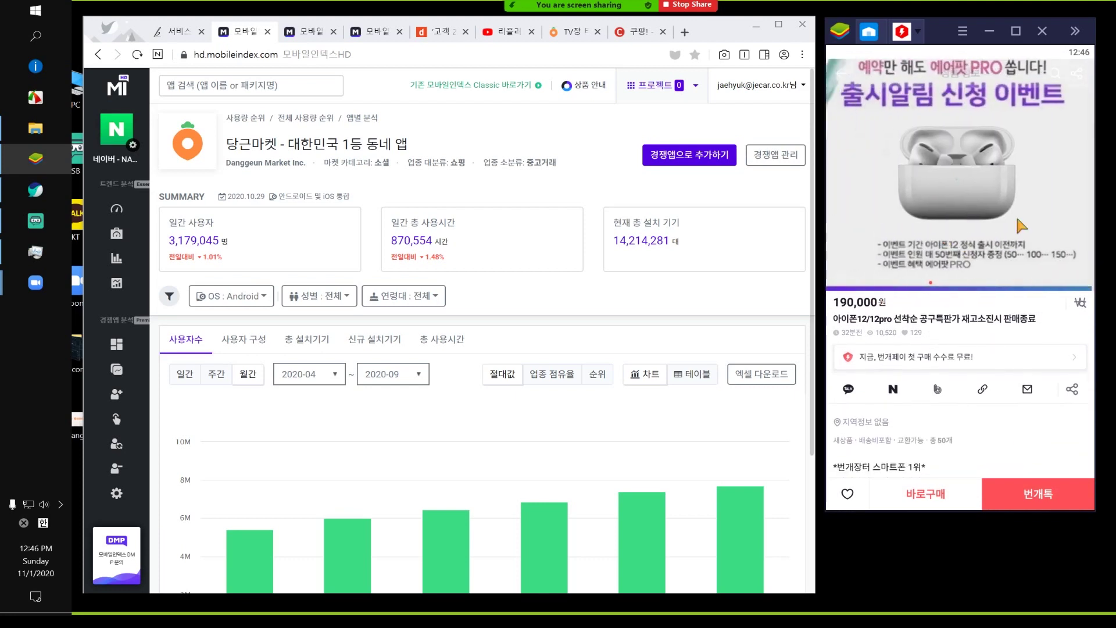
{"action": "left_click", "coordinate": [959, 209]}
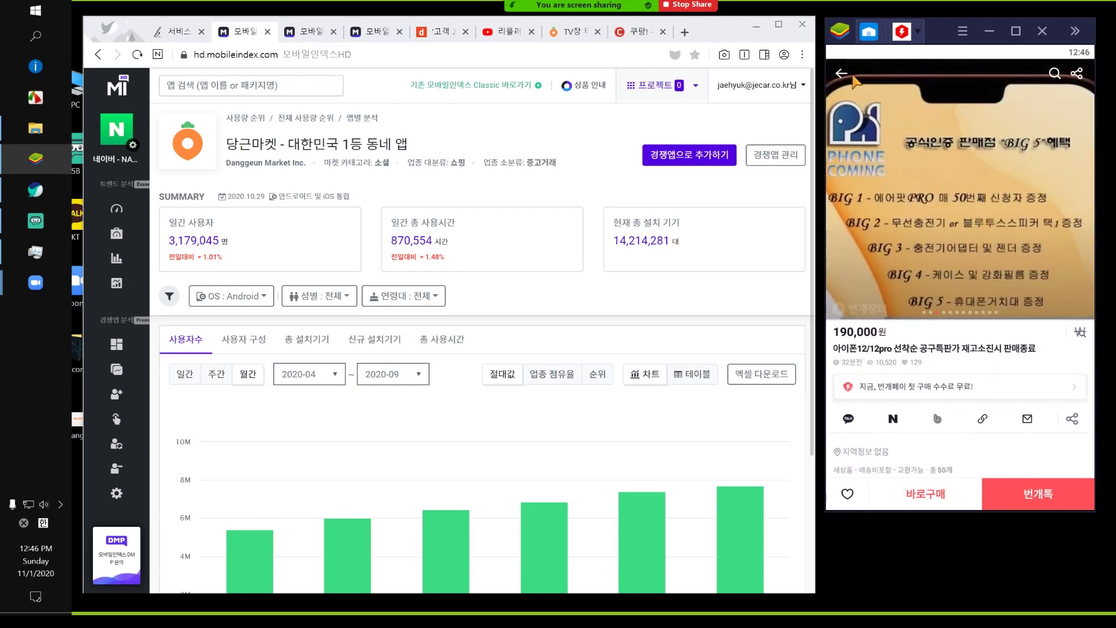
{"action": "left_click", "coordinate": [841, 74]}
{"action": "left_click", "coordinate": [841, 74]}
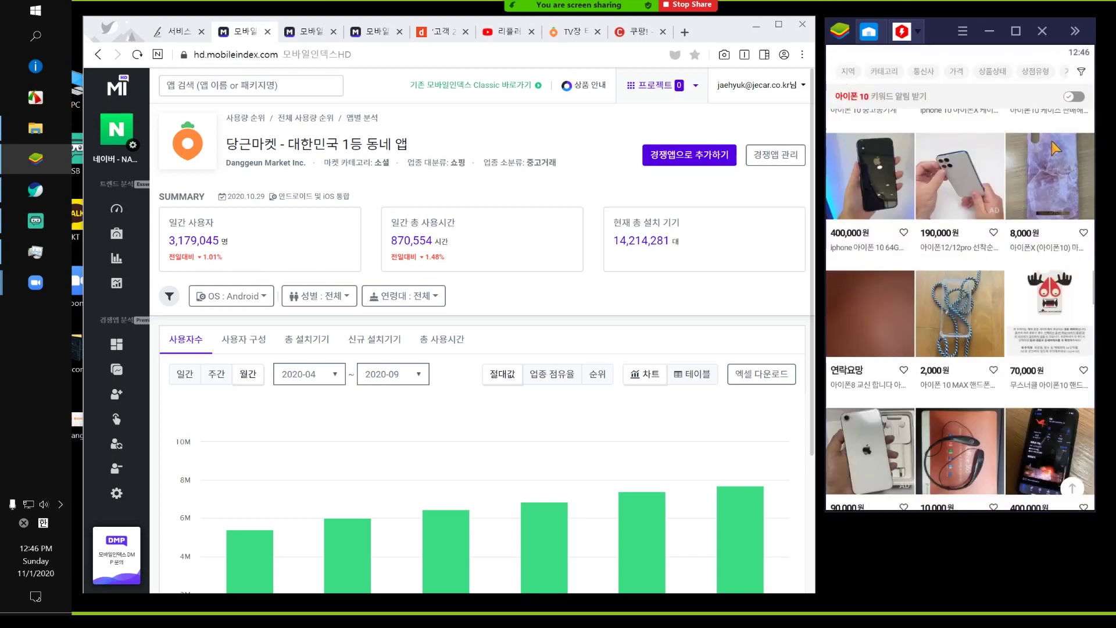
{"action": "scroll", "coordinate": [953, 242], "scroll_direction": "down", "scroll_amount": 5}
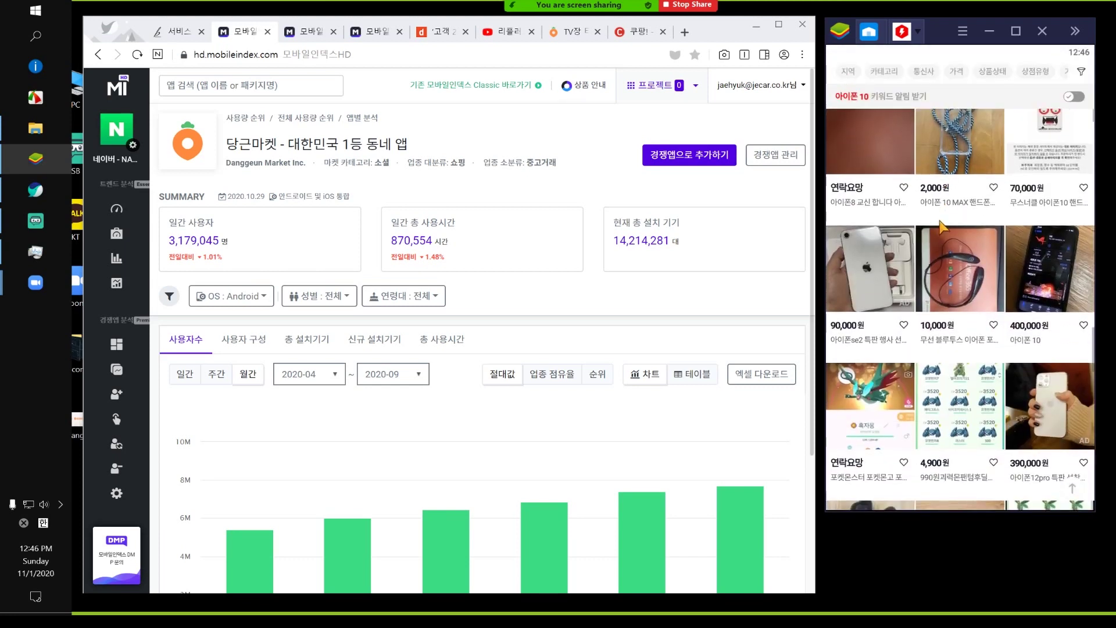
Step: In Mobile Index, open 번개장터's usage page and show its monthly user counts chart
{"action": "scroll", "coordinate": [930, 215], "scroll_direction": "down", "scroll_amount": 10}
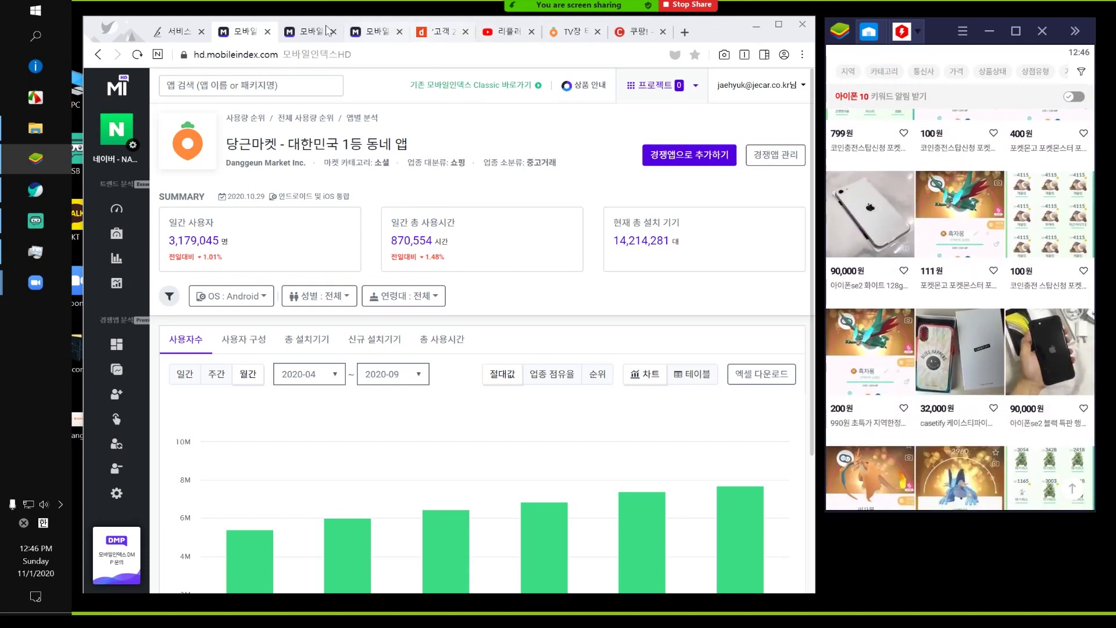
{"action": "mouse_move", "coordinate": [297, 42]}
{"action": "scroll", "coordinate": [454, 326], "scroll_direction": "down", "scroll_amount": 3}
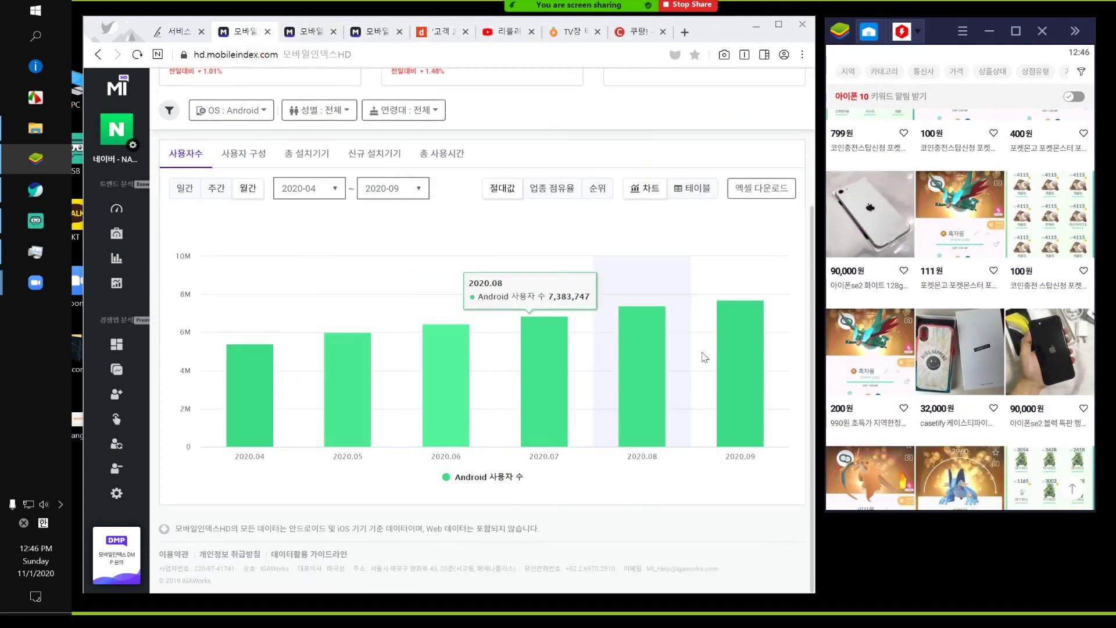
{"action": "left_click", "coordinate": [311, 34]}
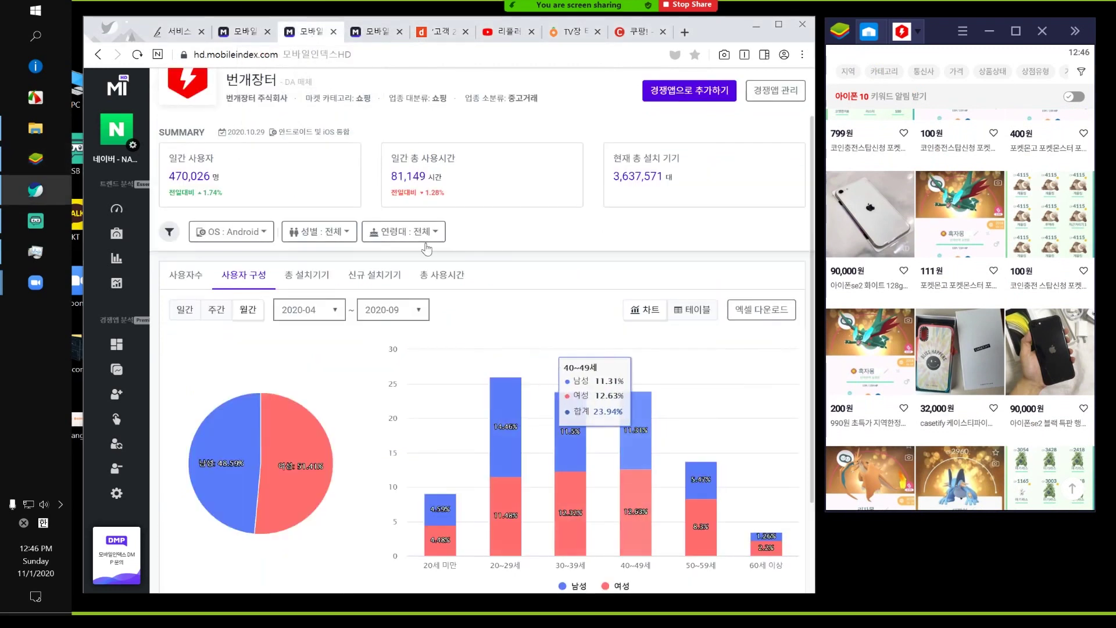
{"action": "left_click", "coordinate": [192, 272]}
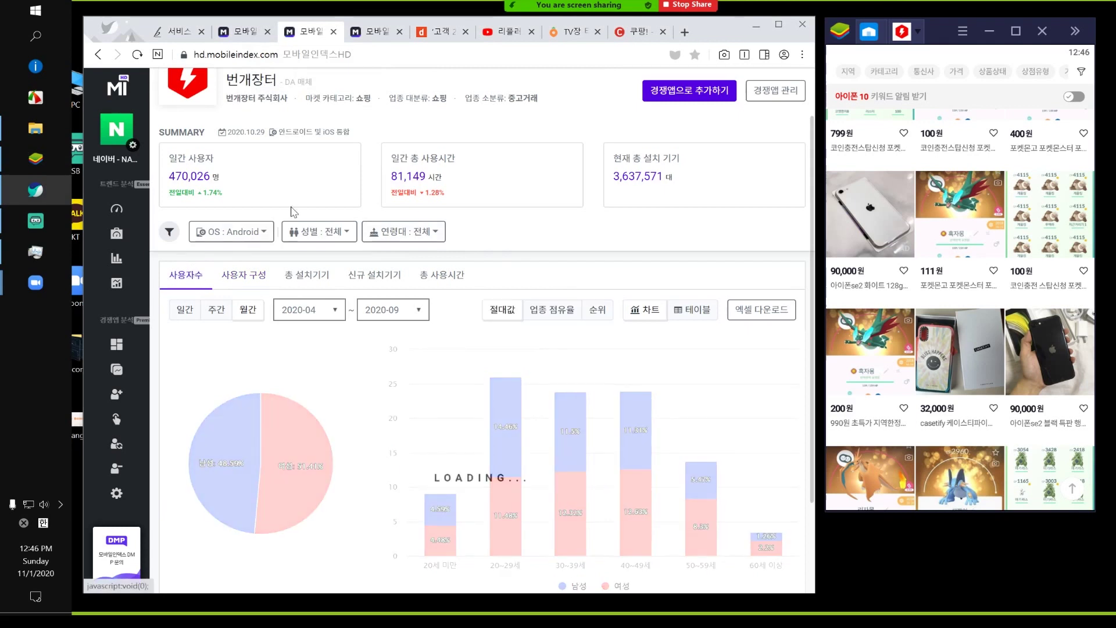
Step: Switch to the 중고나라 Mobile Index page with monthly Android users for 2020-04 to 2020-09
{"action": "left_click", "coordinate": [371, 33]}
{"action": "scroll", "coordinate": [737, 400], "scroll_direction": "down", "scroll_amount": 3}
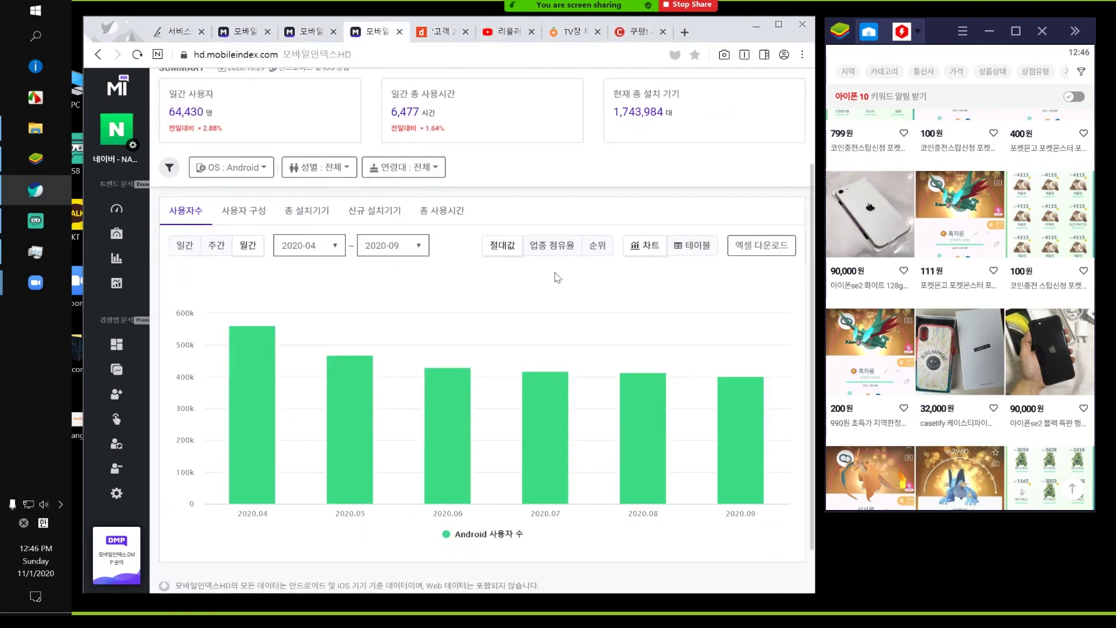
{"action": "scroll", "coordinate": [519, 303], "scroll_direction": "up", "scroll_amount": 3}
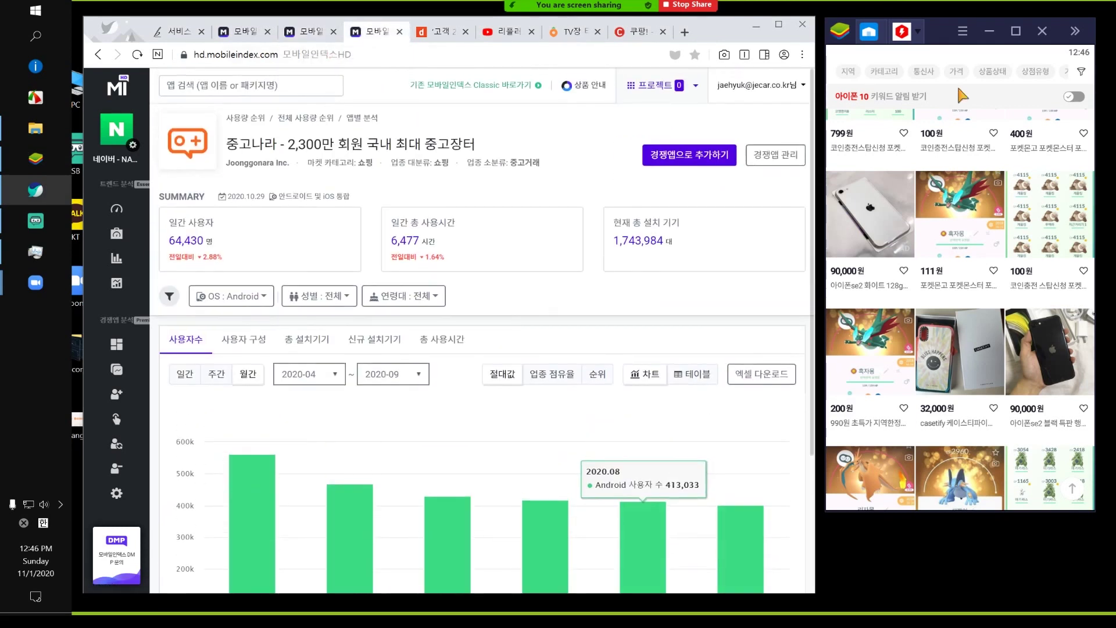
Step: Switch the emulator to 중고나라 and search for 아이폰 10
{"action": "left_click", "coordinate": [916, 32]}
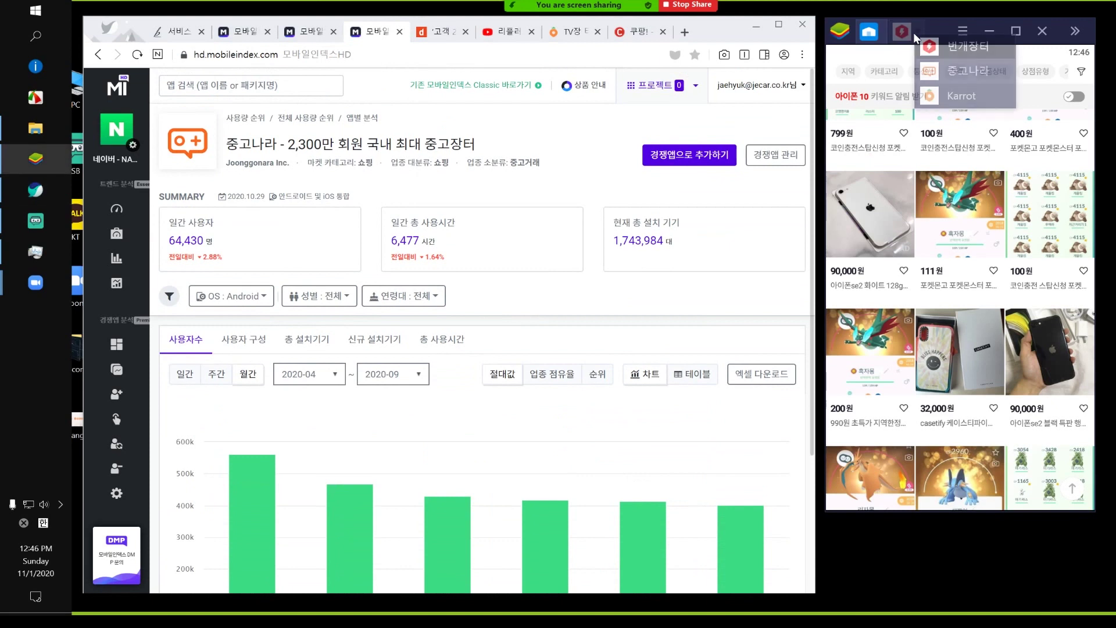
{"action": "left_click", "coordinate": [972, 71]}
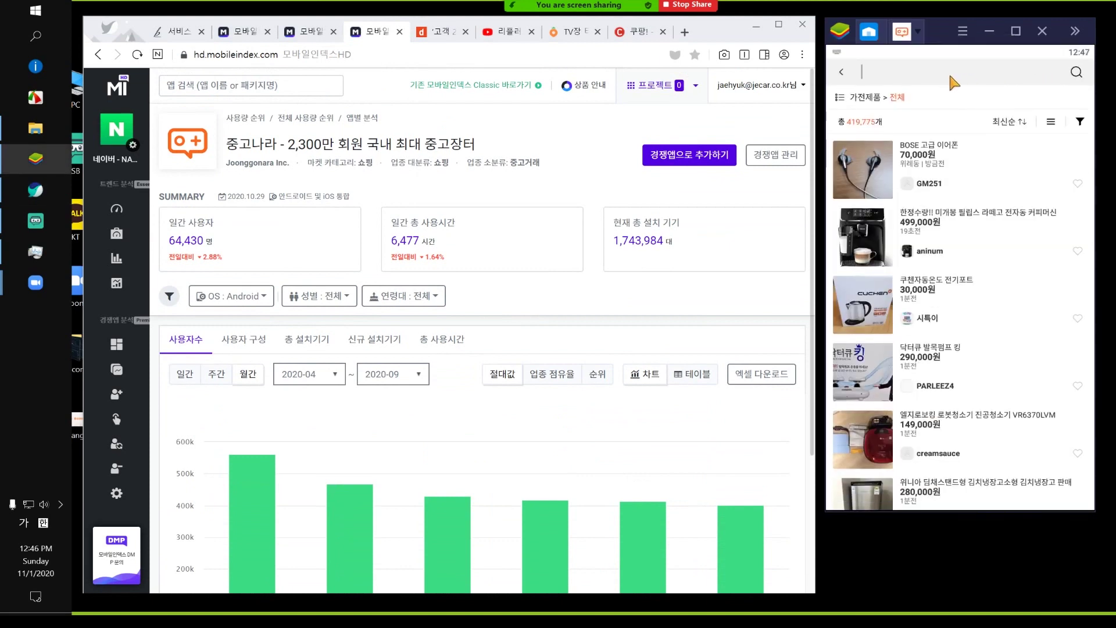
{"action": "left_click", "coordinate": [1065, 80]}
{"action": "type", "text": "아이포"}
{"action": "key", "text": "Return"}
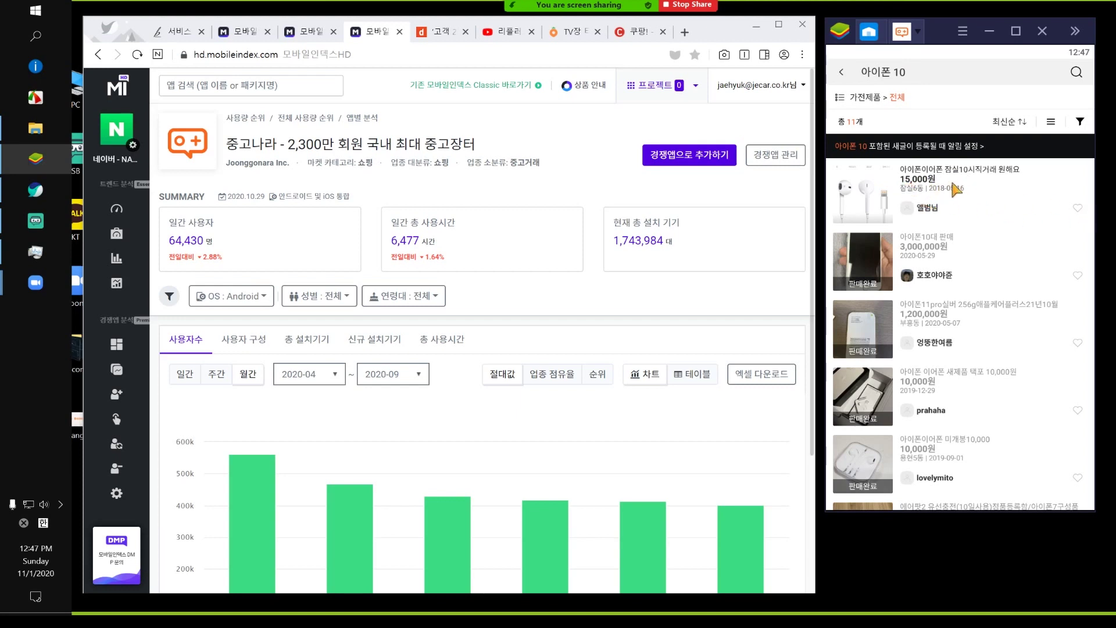
Step: Keep the results sorted newest first and return them to a single-column list after trying the grid
{"action": "left_click", "coordinate": [1026, 122]}
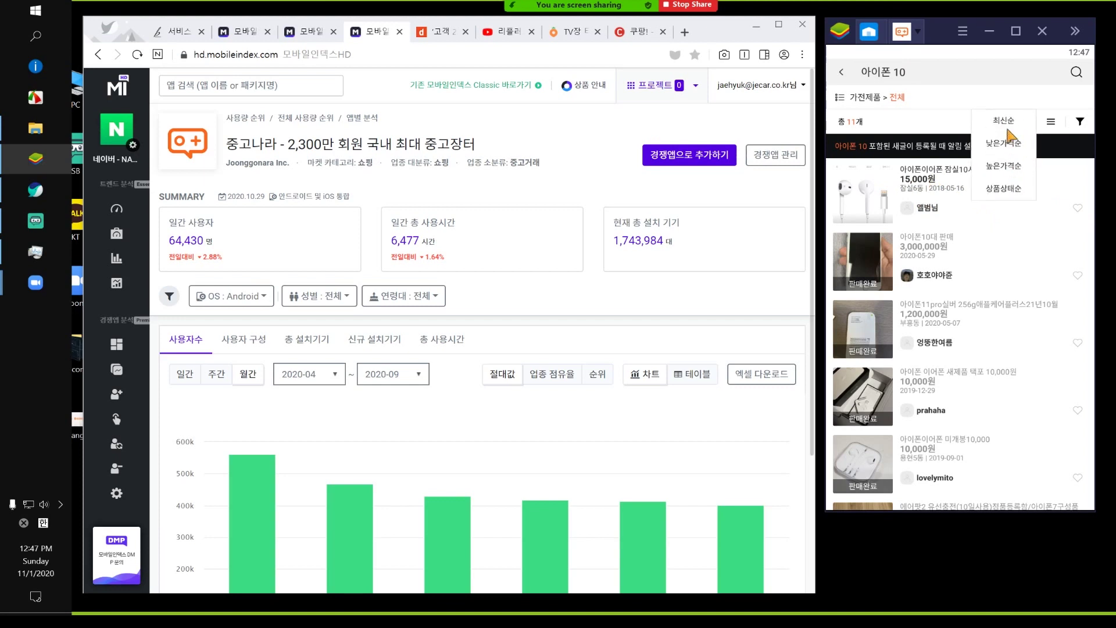
{"action": "left_click", "coordinate": [937, 124]}
{"action": "left_click", "coordinate": [1050, 122]}
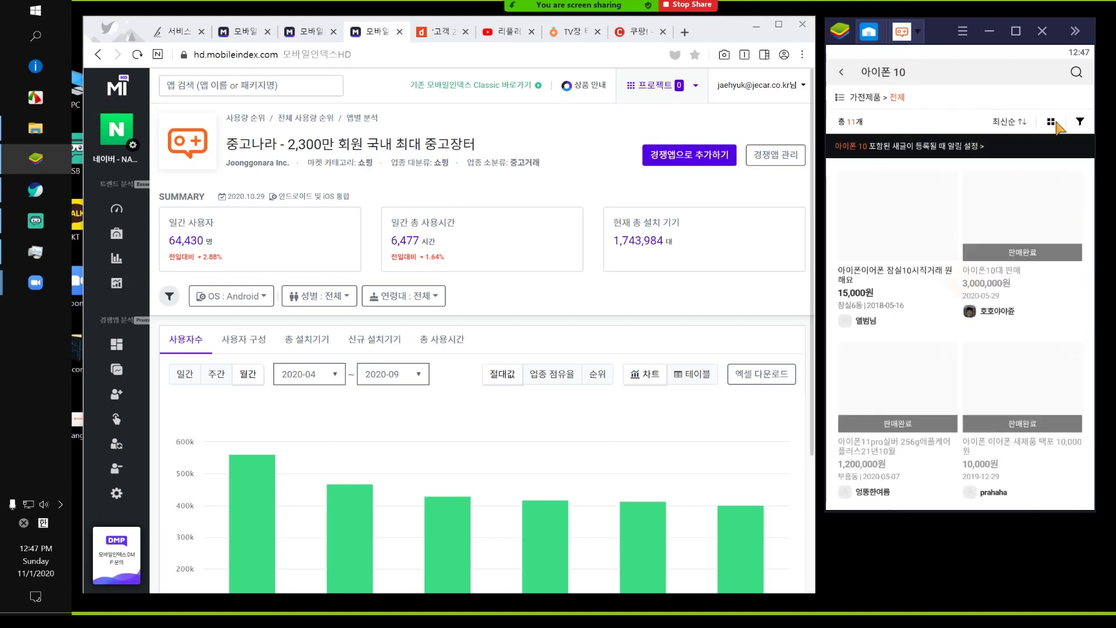
{"action": "left_click", "coordinate": [1049, 123]}
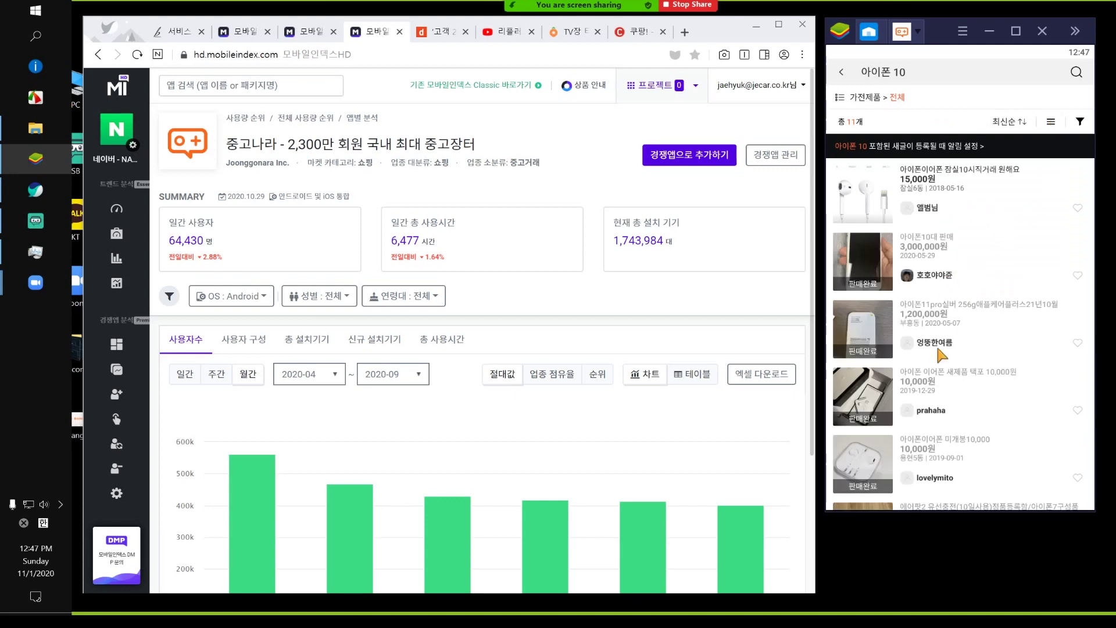
Step: Scroll up and down through the 아이폰 10 result listings
{"action": "scroll", "coordinate": [930, 453], "scroll_direction": "down", "scroll_amount": 5}
{"action": "scroll", "coordinate": [924, 315], "scroll_direction": "down", "scroll_amount": 5}
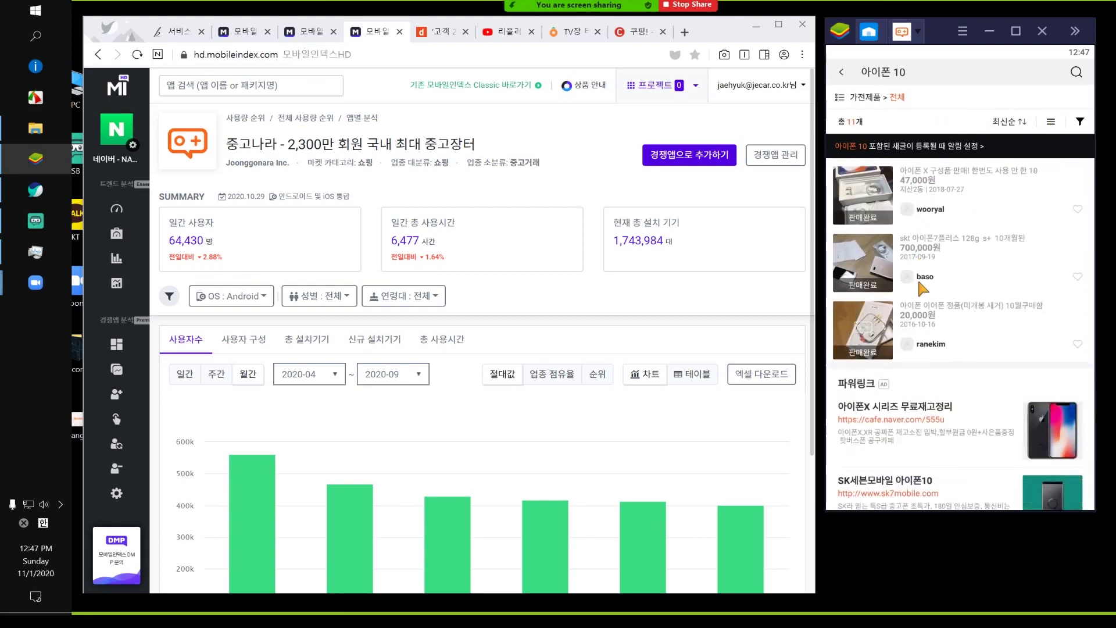
{"action": "scroll", "coordinate": [936, 316], "scroll_direction": "up", "scroll_amount": 2}
{"action": "scroll", "coordinate": [942, 316], "scroll_direction": "down", "scroll_amount": 3}
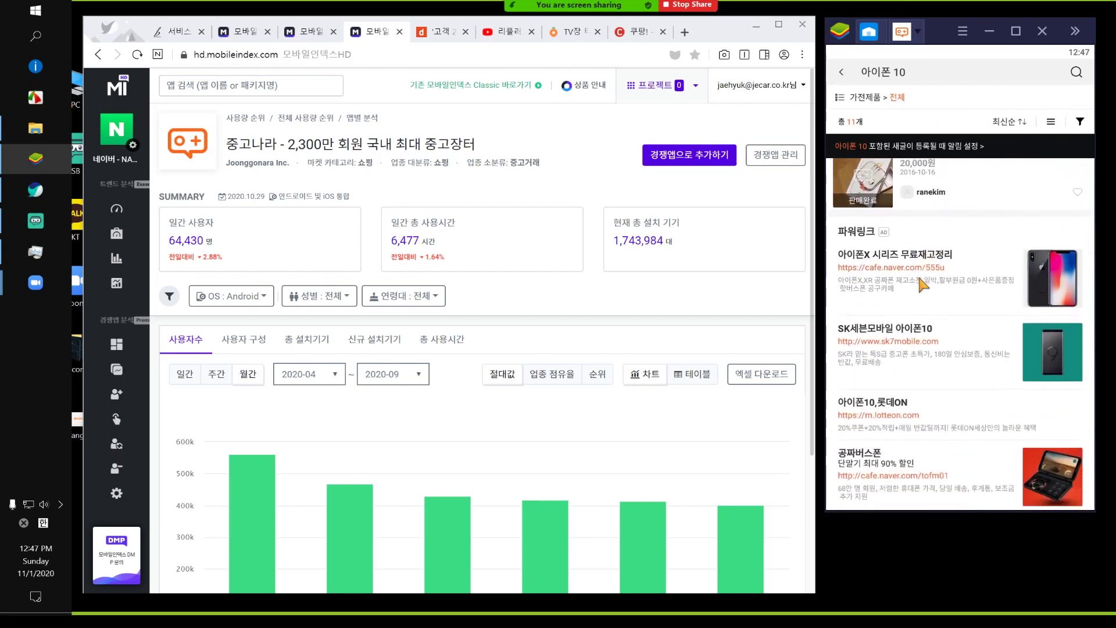
{"action": "scroll", "coordinate": [945, 315], "scroll_direction": "up", "scroll_amount": 7}
{"action": "scroll", "coordinate": [943, 309], "scroll_direction": "up", "scroll_amount": 4}
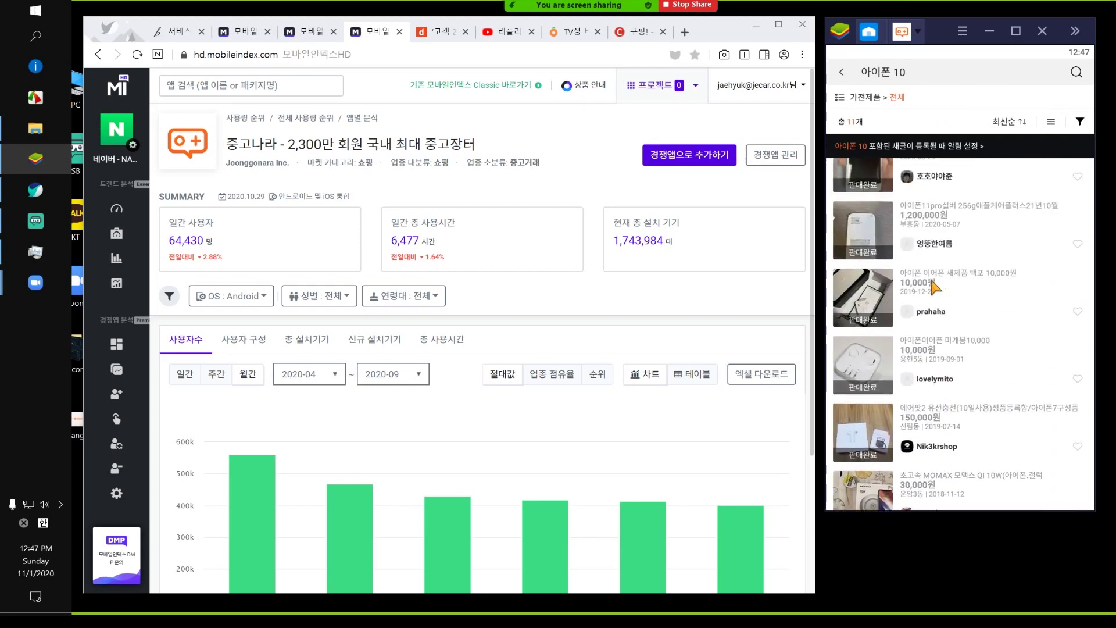
{"action": "scroll", "coordinate": [918, 267], "scroll_direction": "down", "scroll_amount": 3}
{"action": "scroll", "coordinate": [906, 397], "scroll_direction": "down", "scroll_amount": 5}
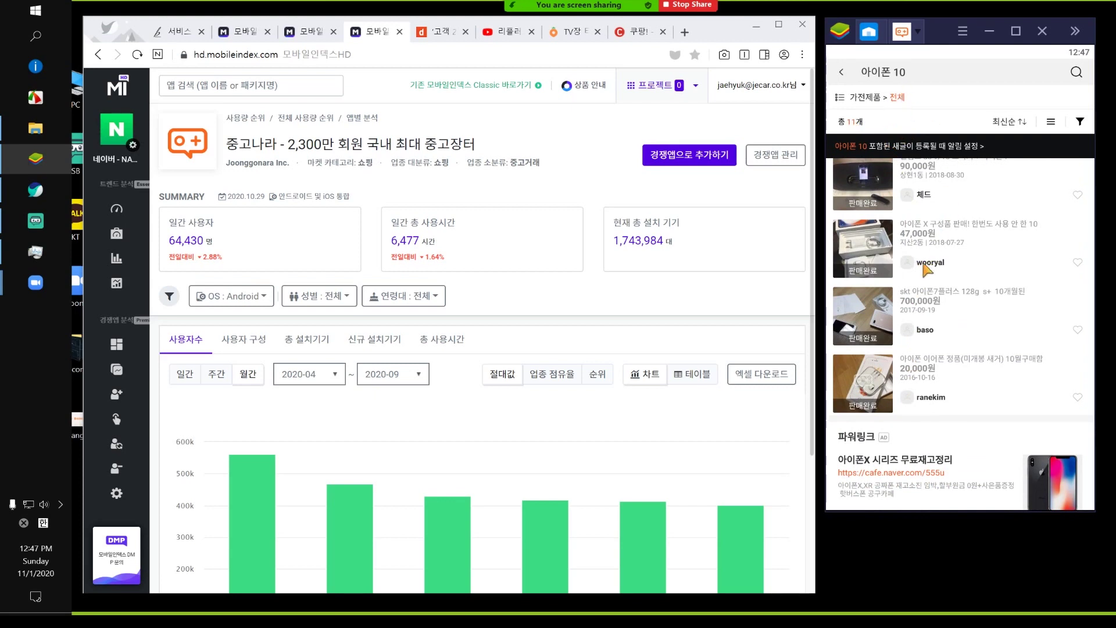
{"action": "scroll", "coordinate": [930, 314], "scroll_direction": "down", "scroll_amount": 2}
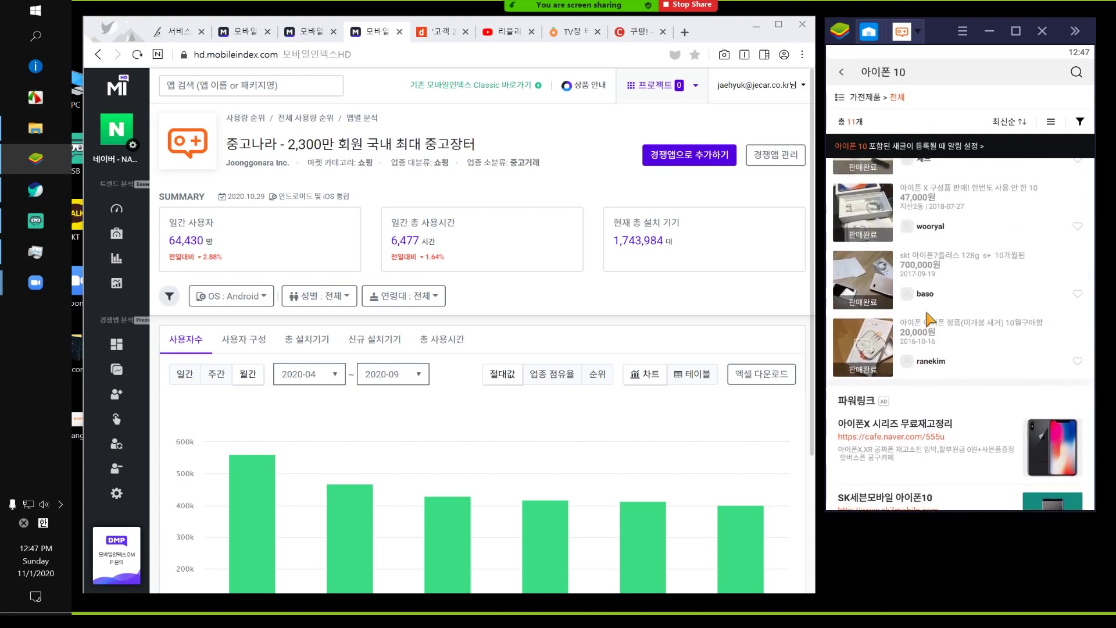
{"action": "scroll", "coordinate": [930, 314], "scroll_direction": "down", "scroll_amount": 1}
{"action": "scroll", "coordinate": [942, 289], "scroll_direction": "up", "scroll_amount": 3}
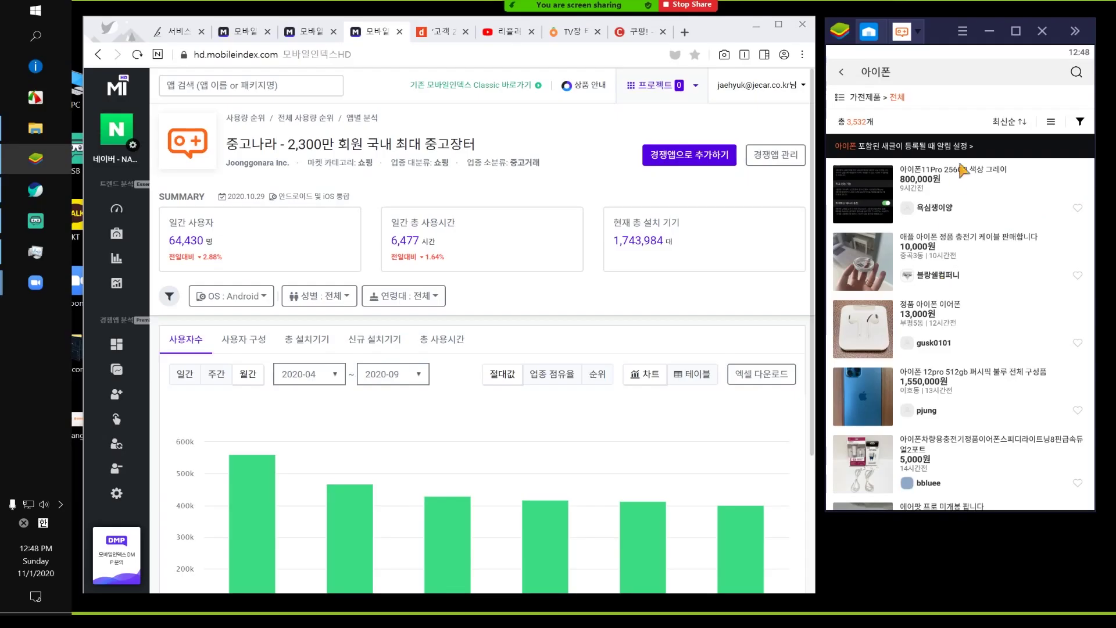
Step: Leave Joonggonara's sort order unchanged and glance at Bungaejangter's 카테고리 panel
{"action": "left_click", "coordinate": [1009, 122]}
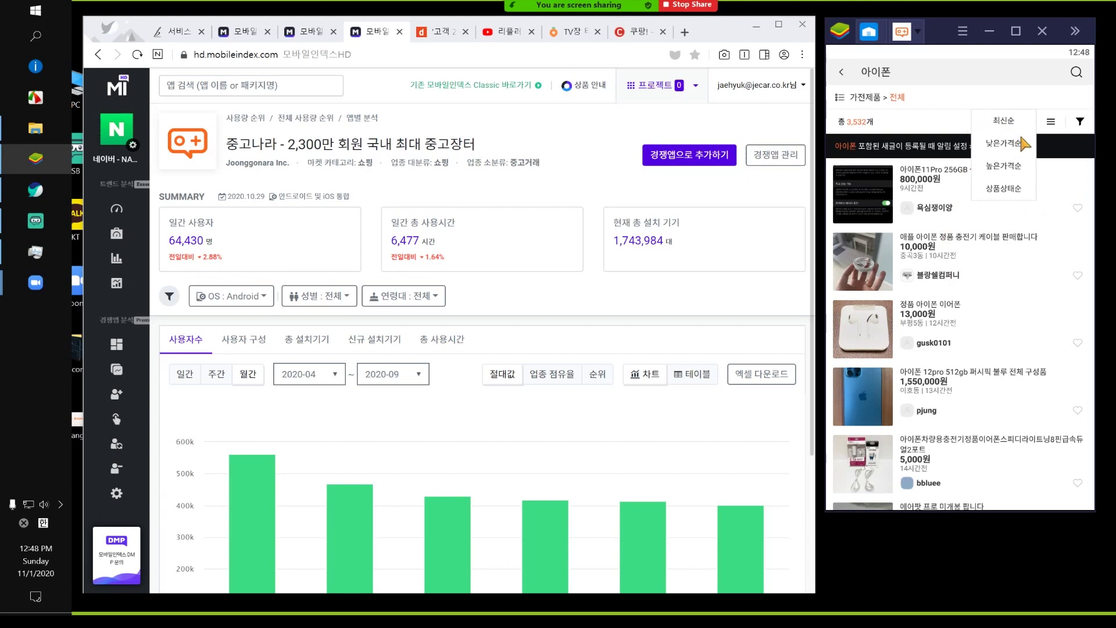
{"action": "left_click", "coordinate": [957, 125]}
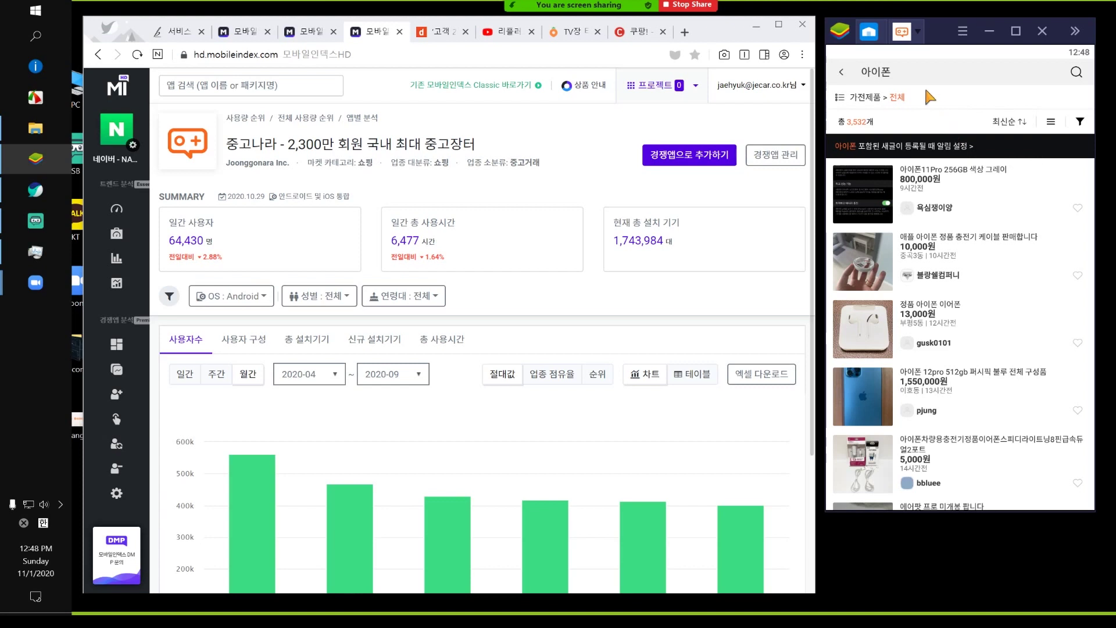
{"action": "left_click", "coordinate": [918, 32]}
{"action": "left_click", "coordinate": [941, 40]}
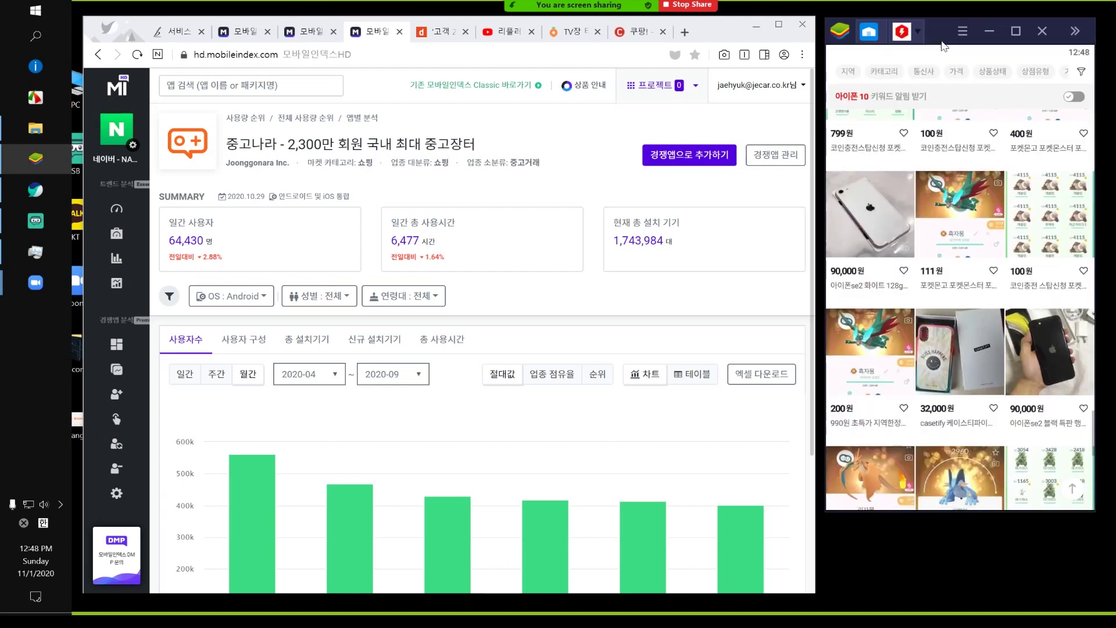
{"action": "left_click", "coordinate": [885, 72]}
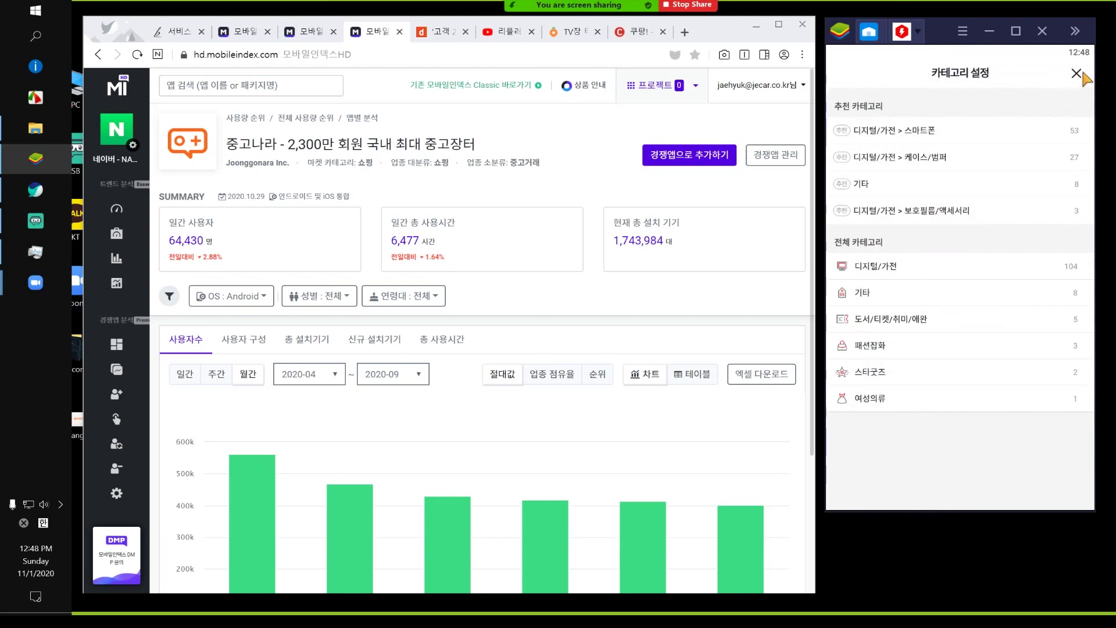
{"action": "left_click", "coordinate": [1077, 73]}
Step: Return to Joonggonara's 아이폰 results and scroll through the 3,532 listings
{"action": "left_click", "coordinate": [918, 31]}
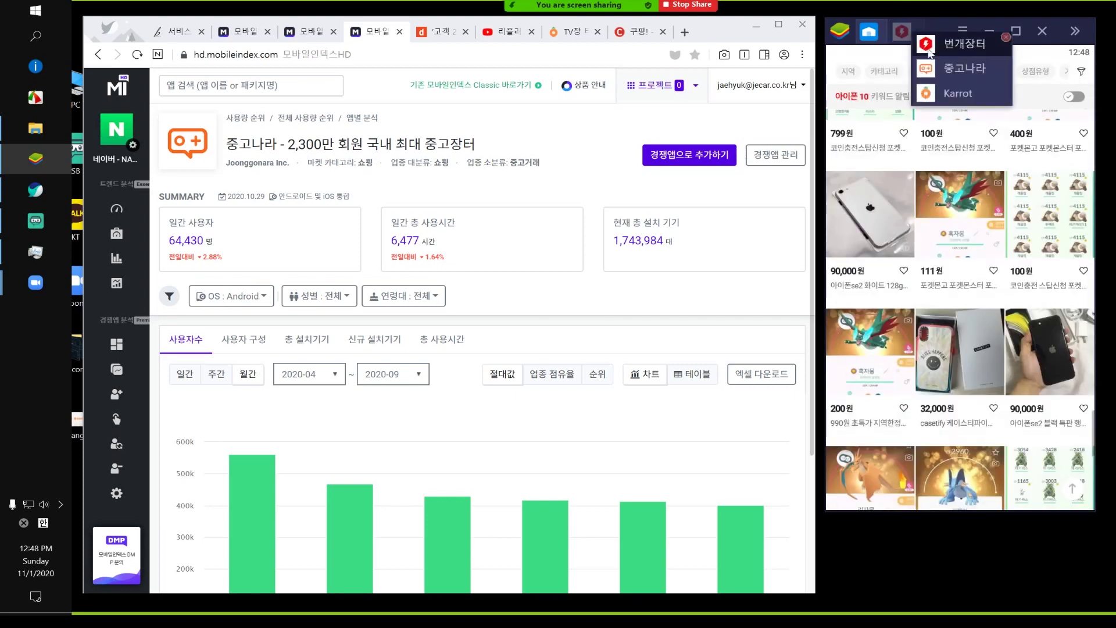
{"action": "mouse_move", "coordinate": [901, 32]}
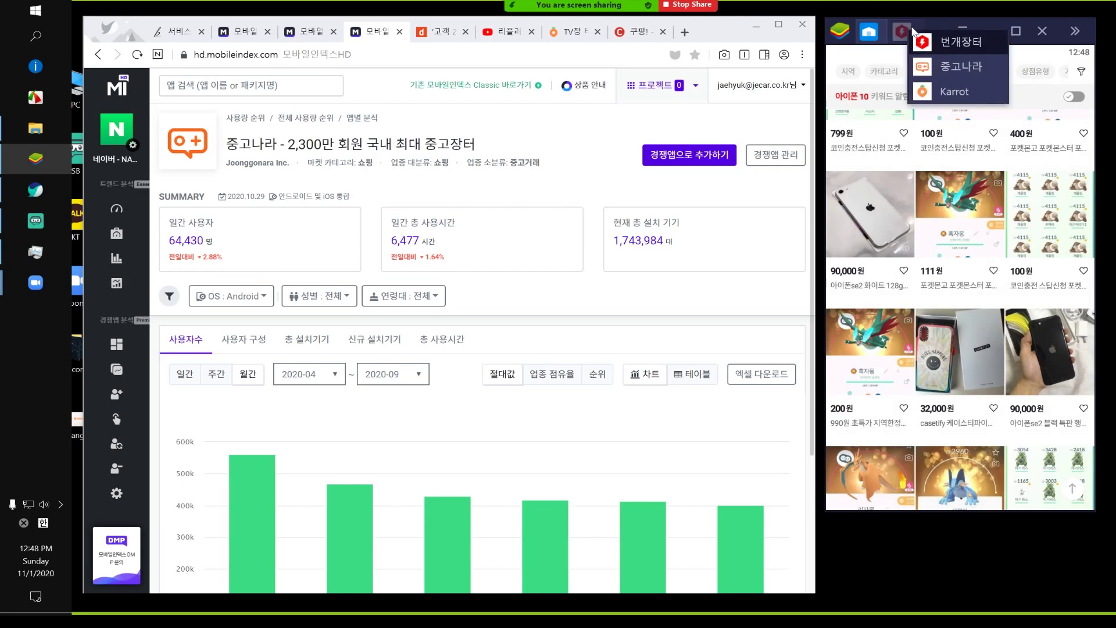
{"action": "left_click", "coordinate": [930, 68]}
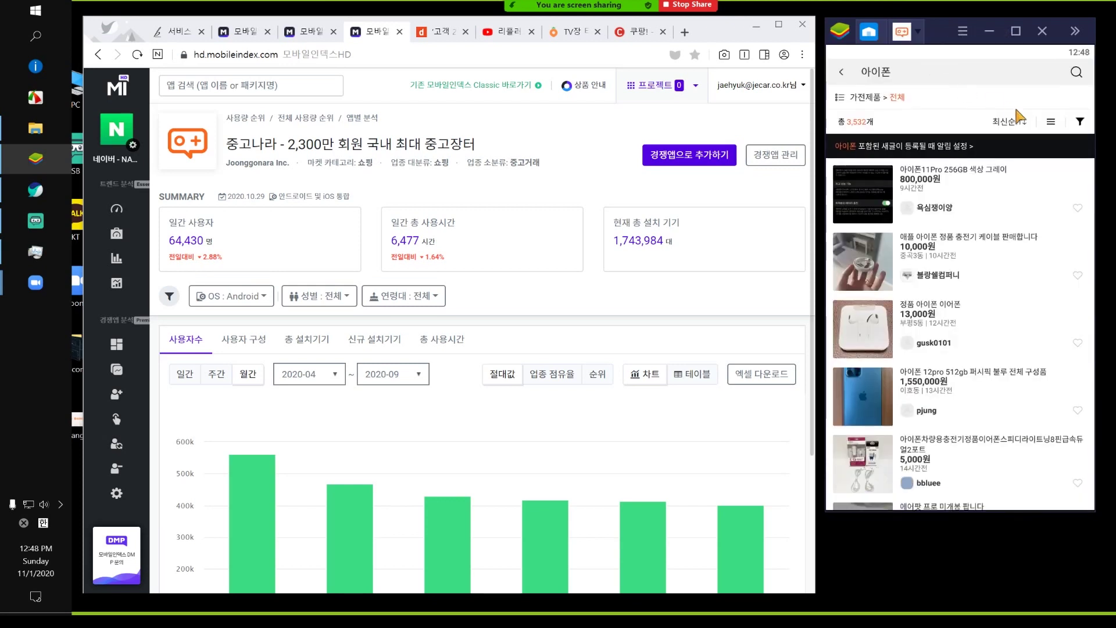
{"action": "scroll", "coordinate": [1009, 243], "scroll_direction": "down", "scroll_amount": 5}
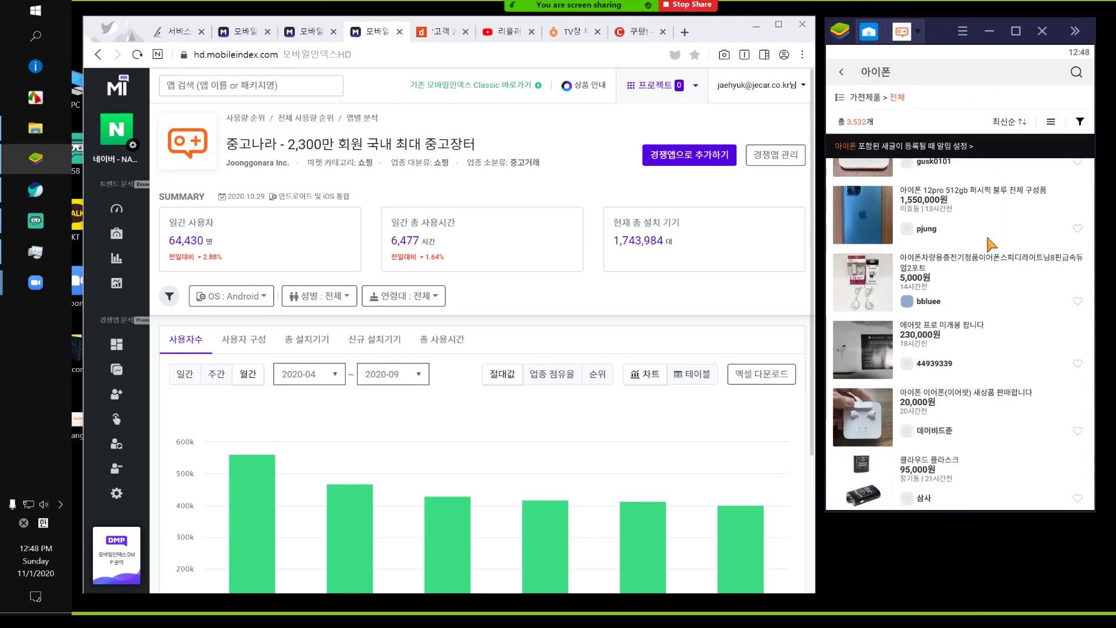
{"action": "scroll", "coordinate": [971, 218], "scroll_direction": "down", "scroll_amount": 5}
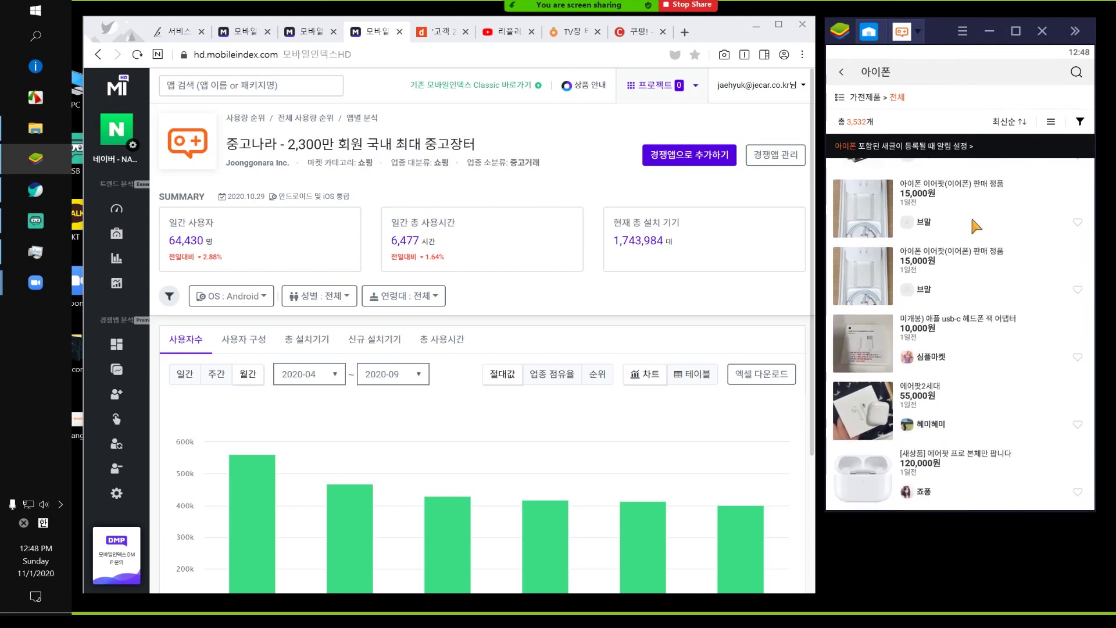
Step: Search Karrot for 아이폰 and tick 거래완료 안보기 to hide completed deals
{"action": "mouse_move", "coordinate": [901, 31]}
{"action": "left_click", "coordinate": [925, 84]}
{"action": "type", "text": "아이폰"}
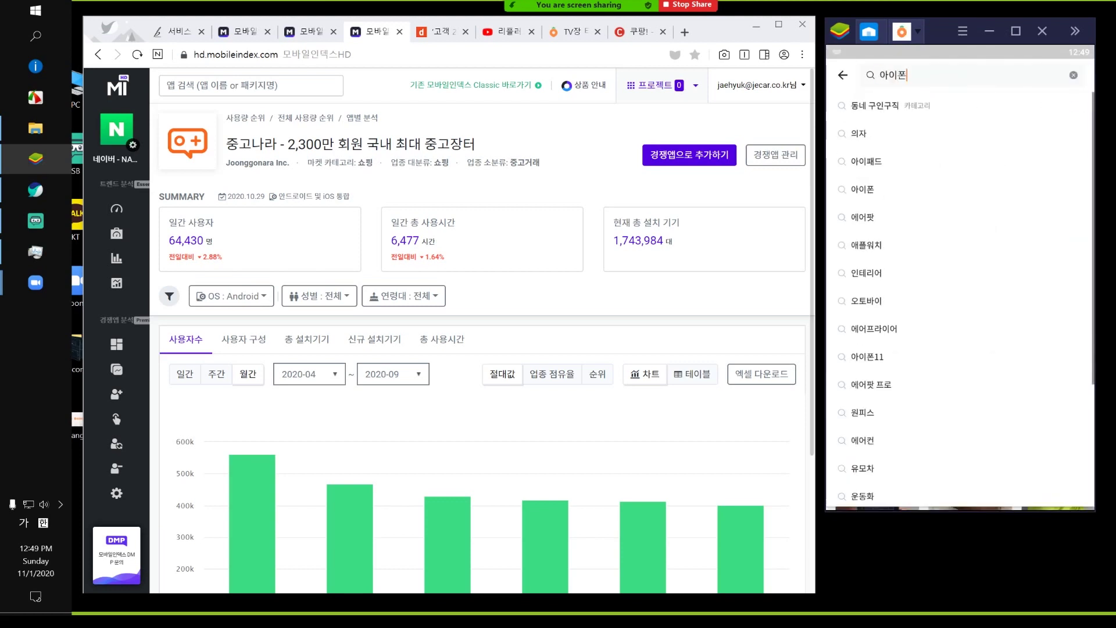
{"action": "key", "text": "Return"}
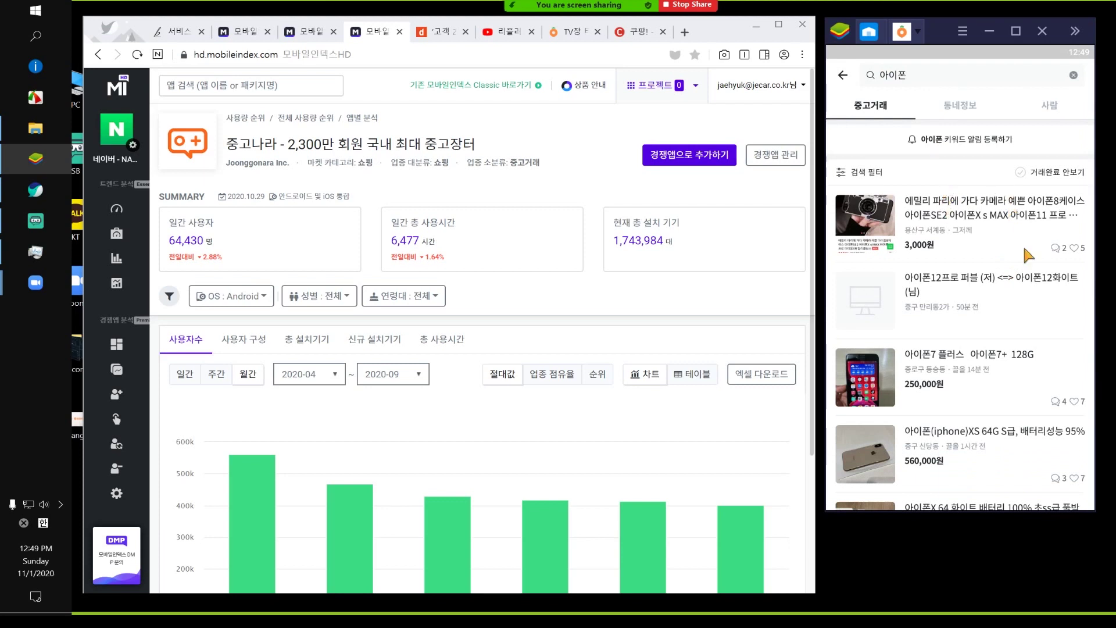
{"action": "scroll", "coordinate": [997, 275], "scroll_direction": "down", "scroll_amount": 10}
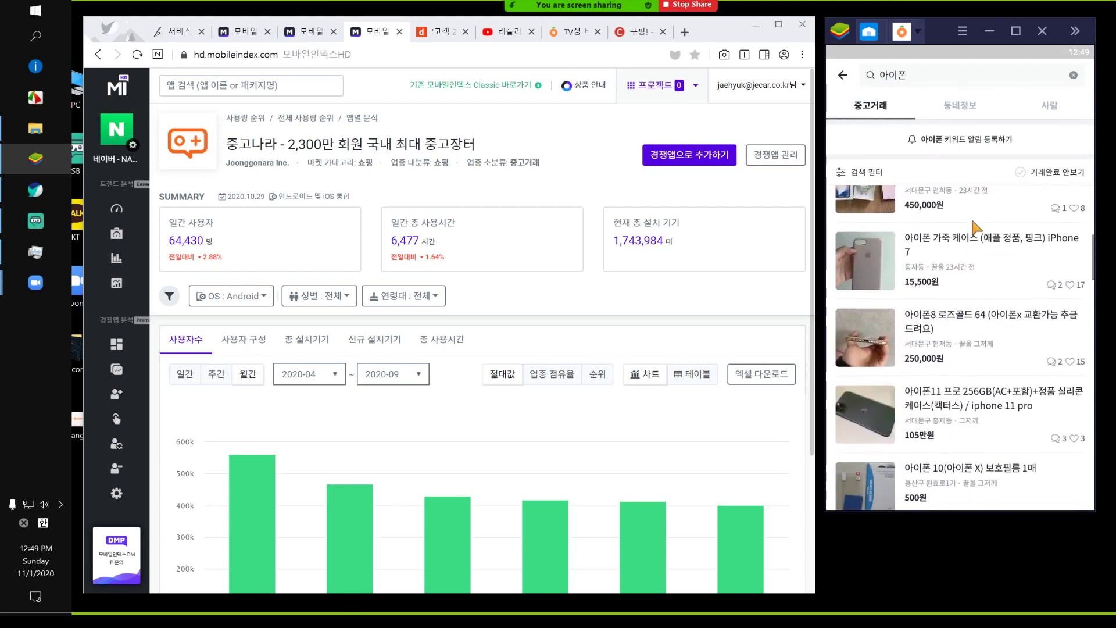
{"action": "left_click", "coordinate": [1020, 173]}
{"action": "left_click", "coordinate": [920, 29]}
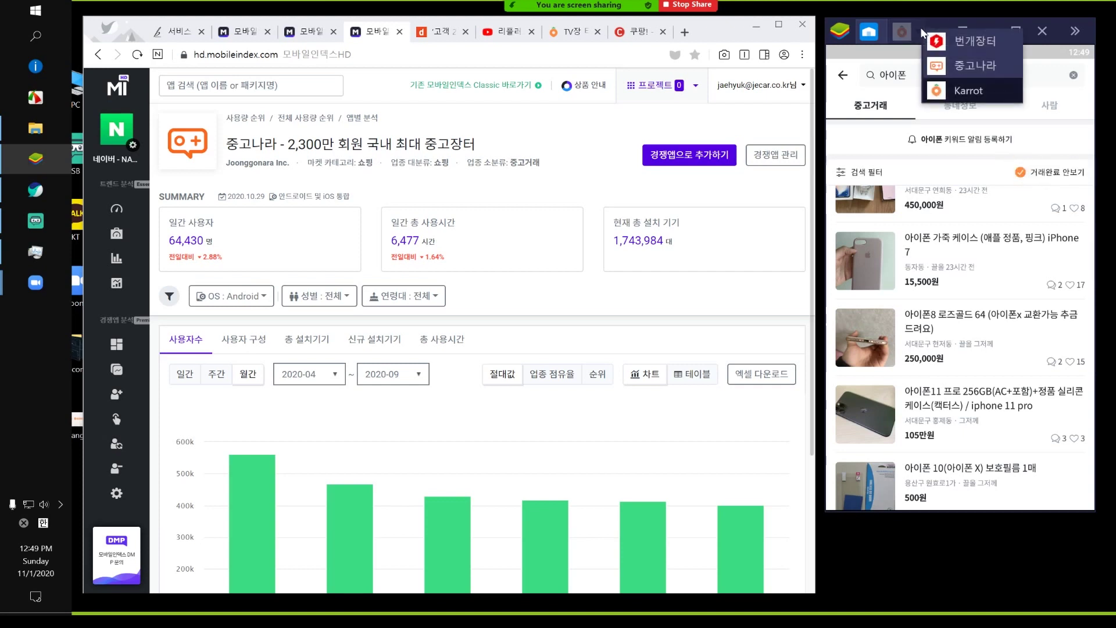
Step: Show Joonggonara's 아이폰 results as a two-column grid, keeping the 최신순 sort
{"action": "left_click", "coordinate": [966, 69]}
{"action": "scroll", "coordinate": [976, 239], "scroll_direction": "down", "scroll_amount": 10}
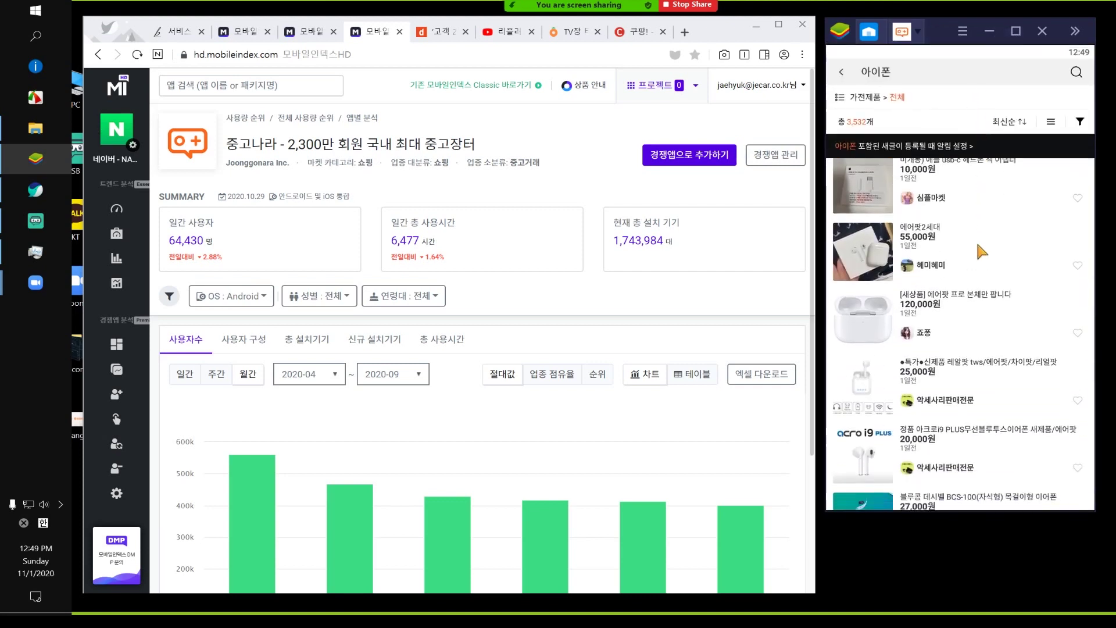
{"action": "left_click", "coordinate": [1052, 120]}
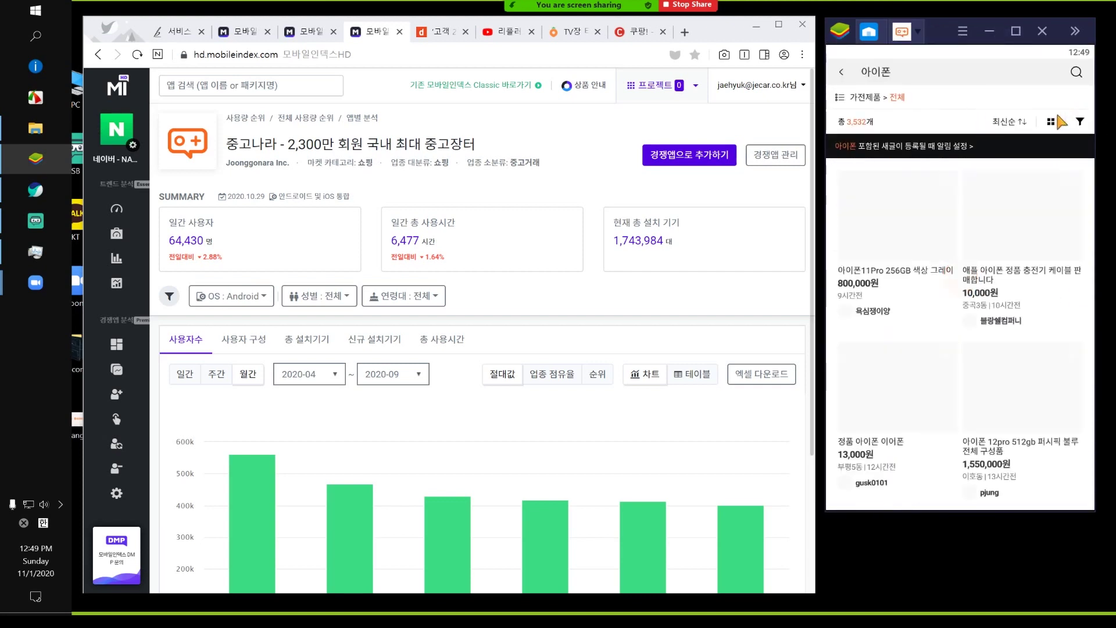
{"action": "left_click", "coordinate": [1016, 122]}
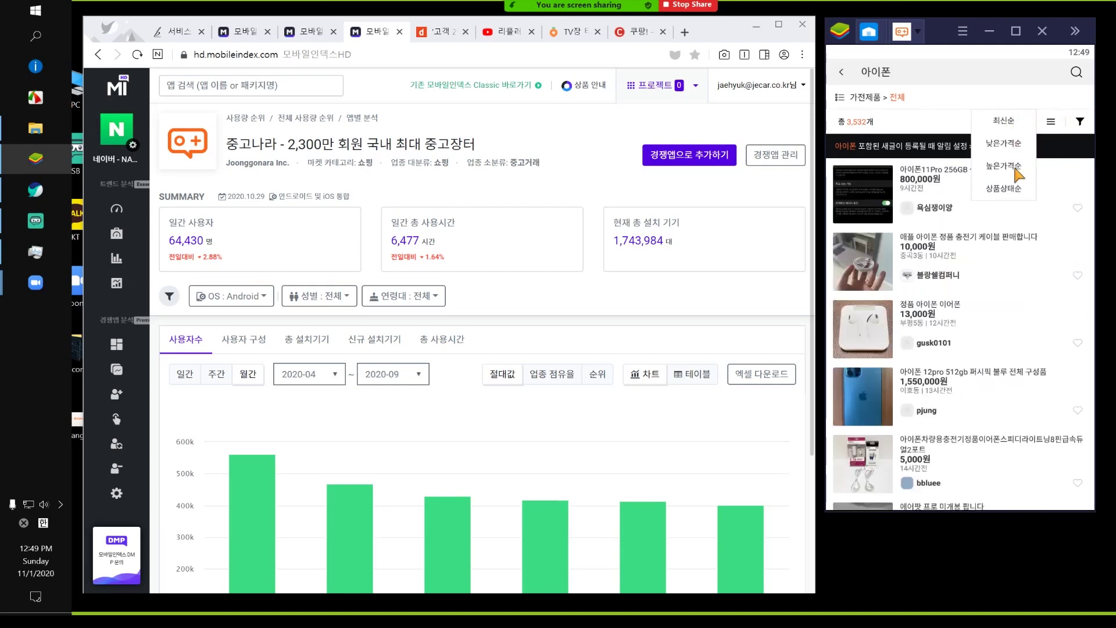
{"action": "left_click", "coordinate": [1014, 125]}
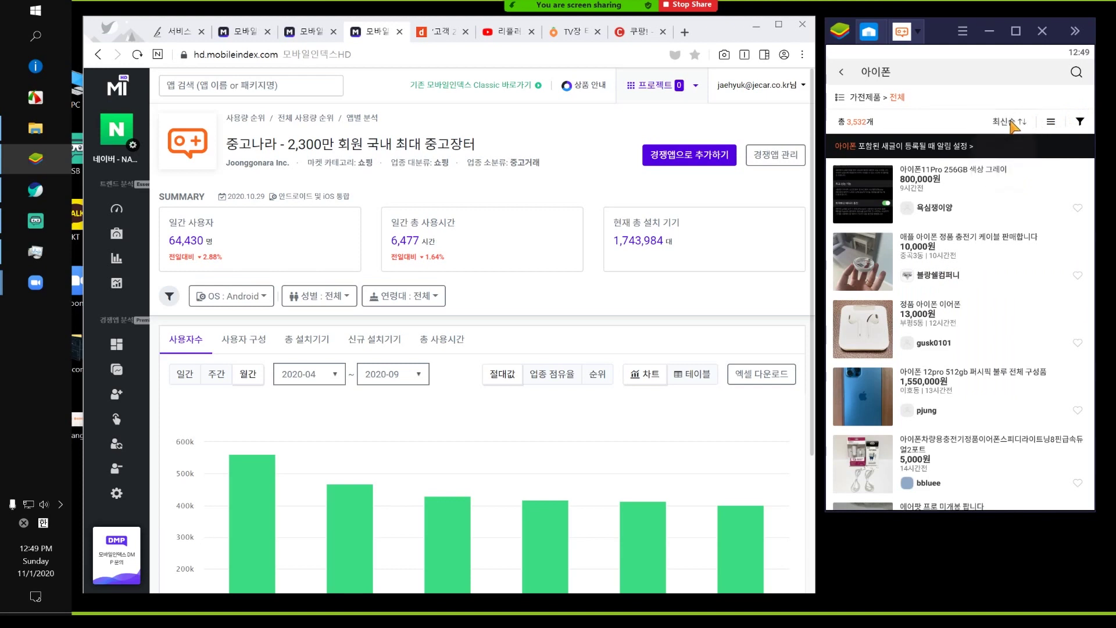
Step: Browse the 필터 panel for the 아이폰 results, then close it
{"action": "left_click", "coordinate": [1079, 122]}
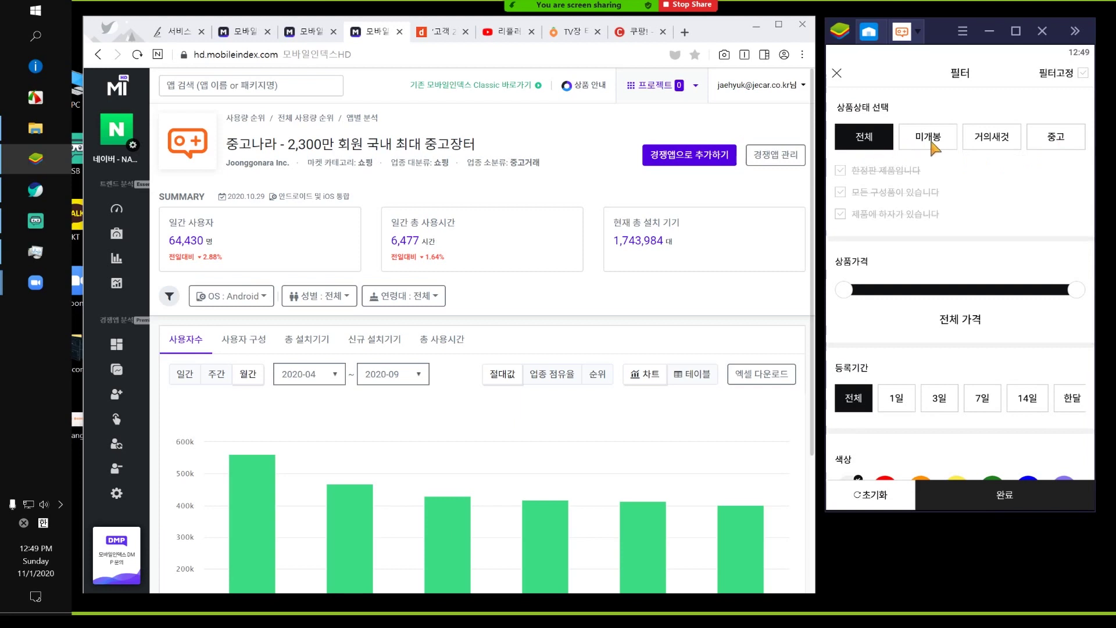
{"action": "scroll", "coordinate": [940, 140], "scroll_direction": "down", "scroll_amount": 5}
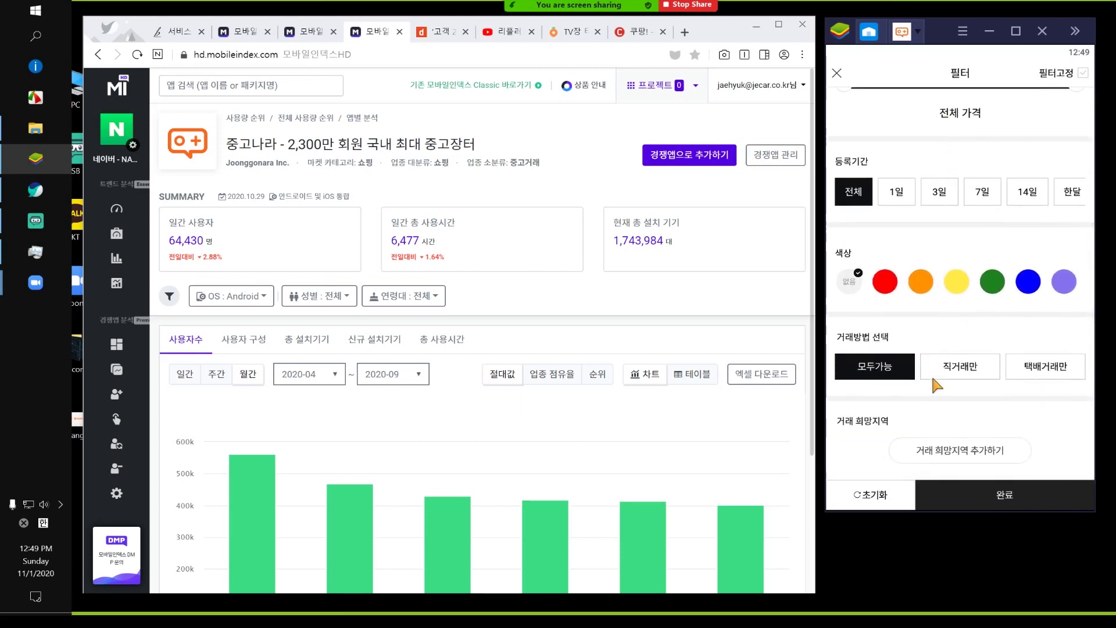
{"action": "scroll", "coordinate": [930, 372], "scroll_direction": "up", "scroll_amount": 5}
{"action": "scroll", "coordinate": [861, 364], "scroll_direction": "down", "scroll_amount": 3}
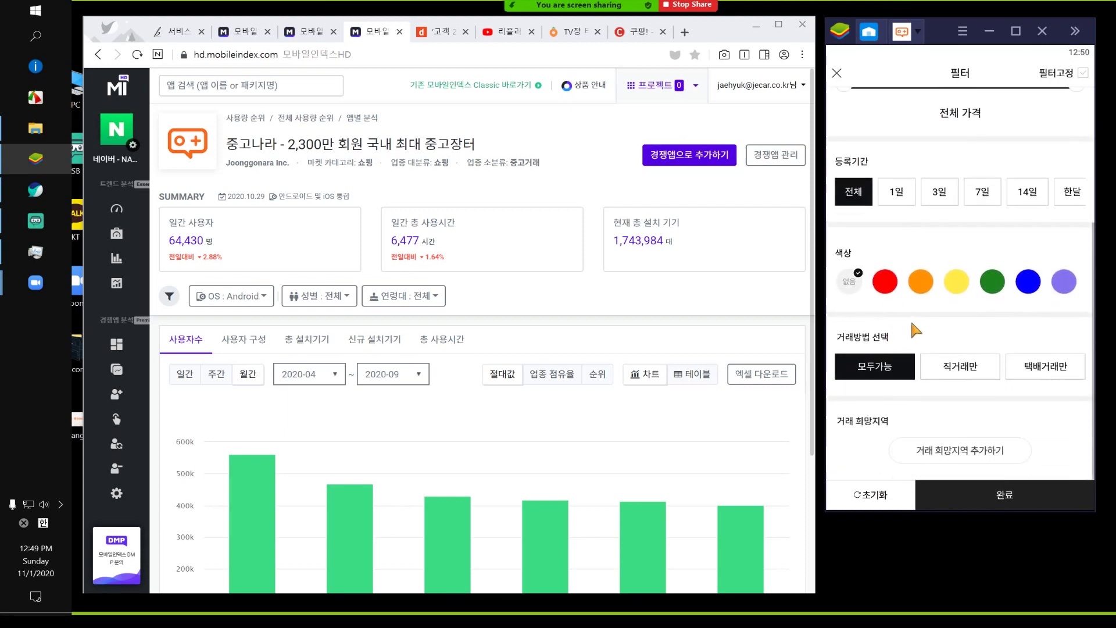
{"action": "left_click", "coordinate": [840, 74]}
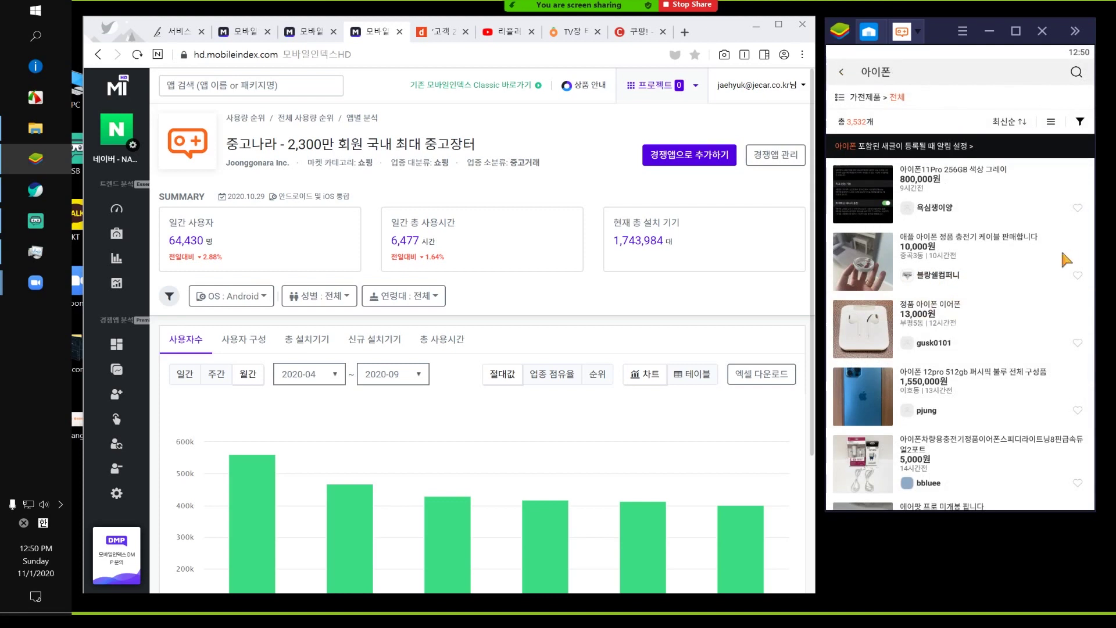
{"action": "scroll", "coordinate": [1000, 245], "scroll_direction": "down", "scroll_amount": 3}
{"action": "scroll", "coordinate": [992, 247], "scroll_direction": "up", "scroll_amount": 3}
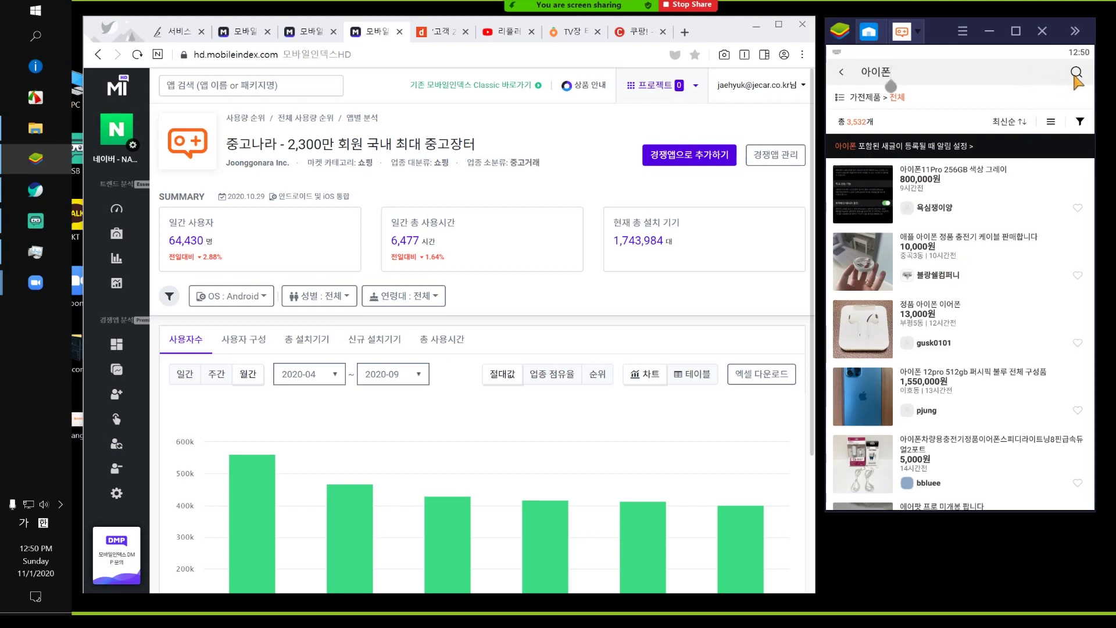
Step: Reapply grid view and reopen the filters, with condition, price and period at 전체
{"action": "left_click", "coordinate": [1052, 121]}
{"action": "left_click", "coordinate": [1079, 122]}
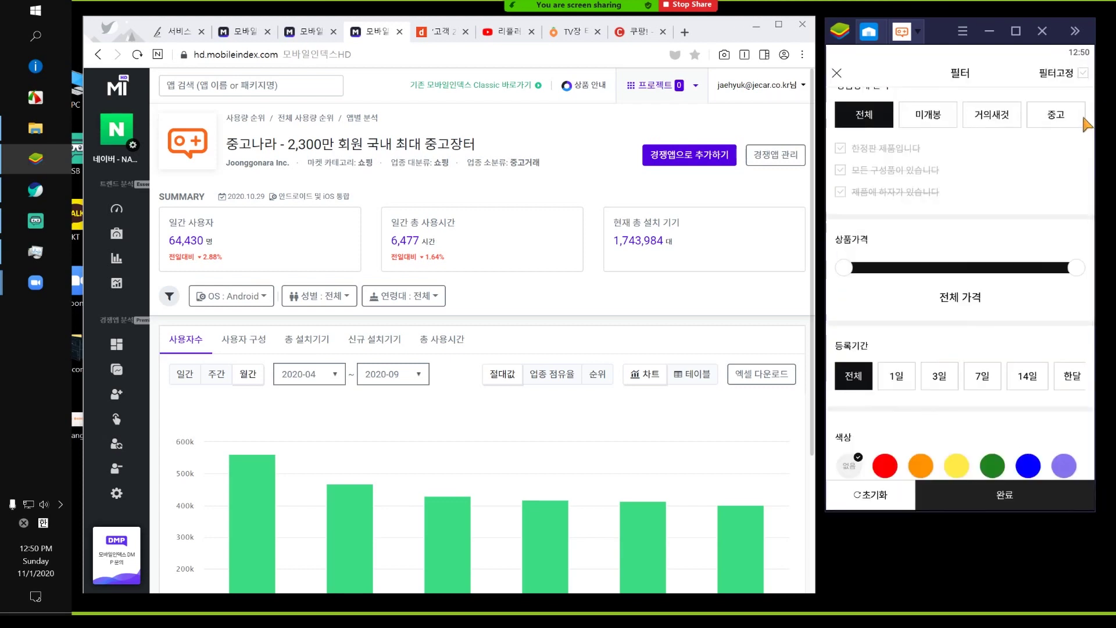
{"action": "scroll", "coordinate": [947, 208], "scroll_direction": "down", "scroll_amount": 5}
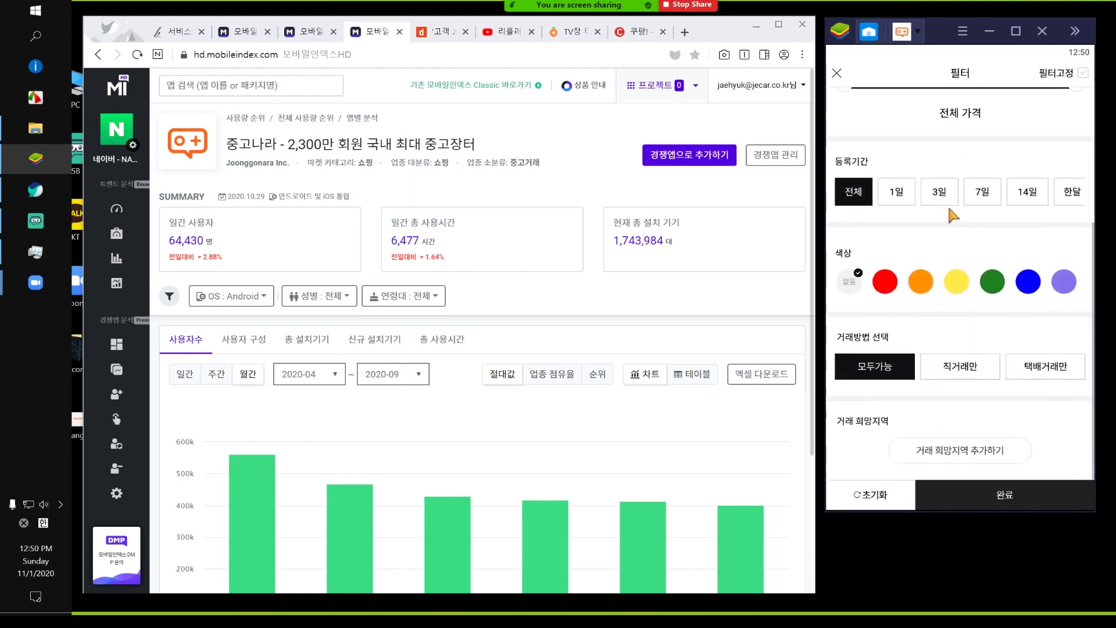
{"action": "scroll", "coordinate": [938, 235], "scroll_direction": "up", "scroll_amount": 5}
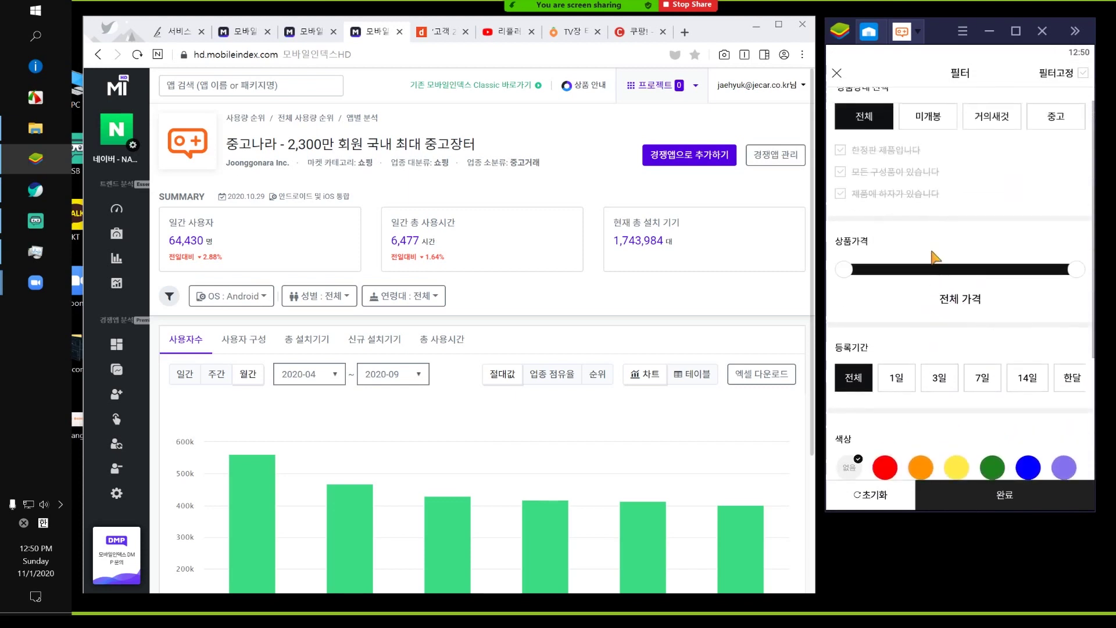
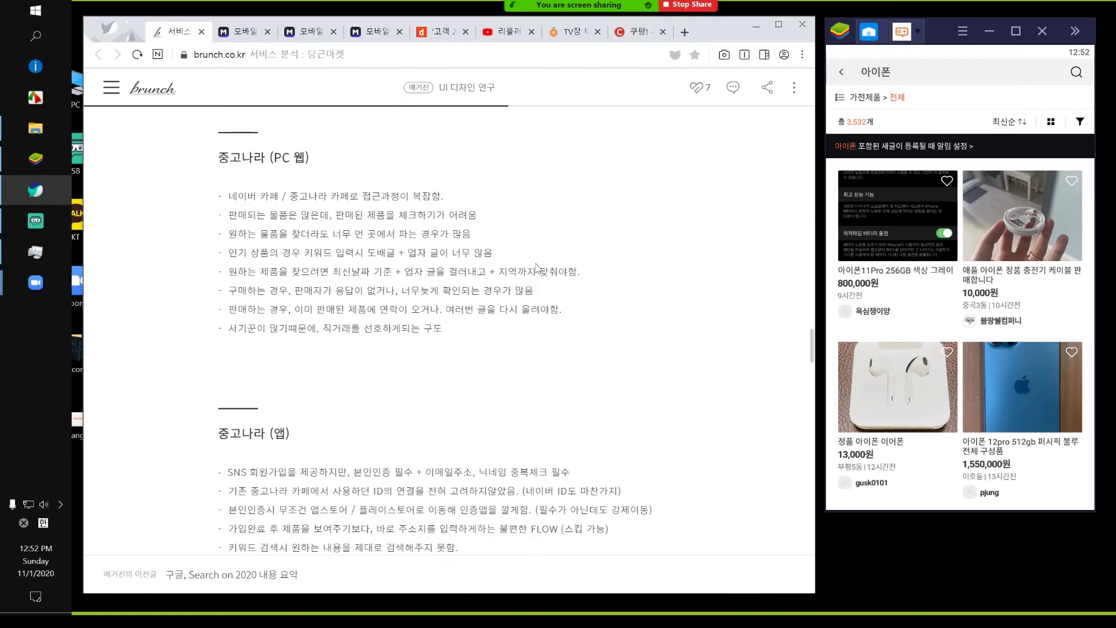
Step: Read through the Coupang article, then switch to the Coupang iPhone 10 search results
{"action": "scroll", "coordinate": [535, 266], "scroll_direction": "down", "scroll_amount": 3}
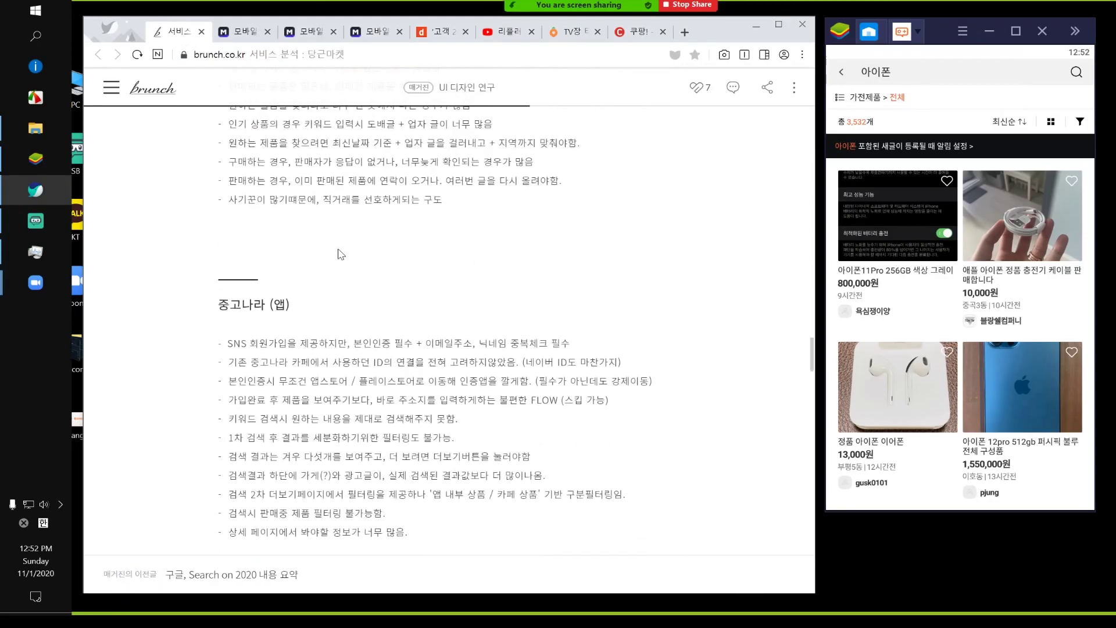
{"action": "scroll", "coordinate": [342, 254], "scroll_direction": "down", "scroll_amount": 2}
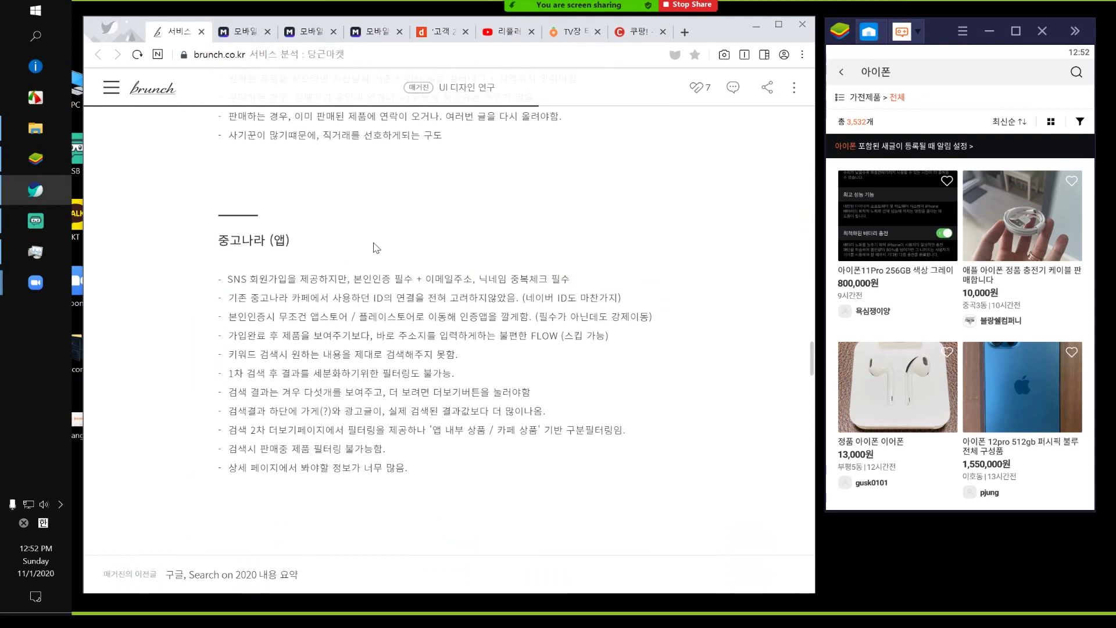
{"action": "scroll", "coordinate": [375, 247], "scroll_direction": "down", "scroll_amount": 2}
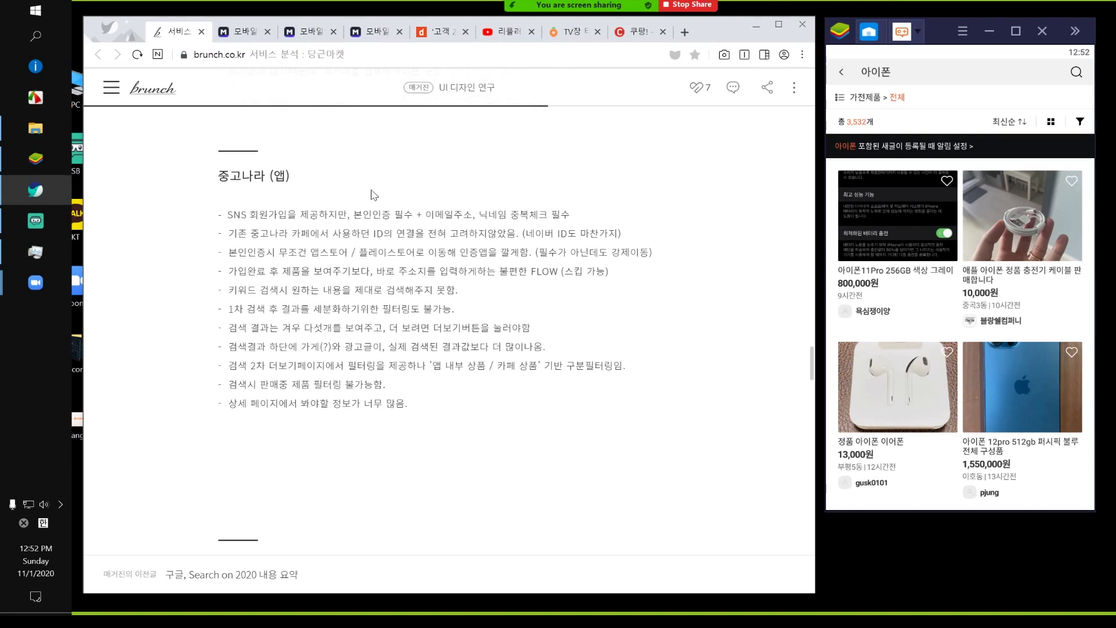
{"action": "scroll", "coordinate": [375, 200], "scroll_direction": "up", "scroll_amount": 5}
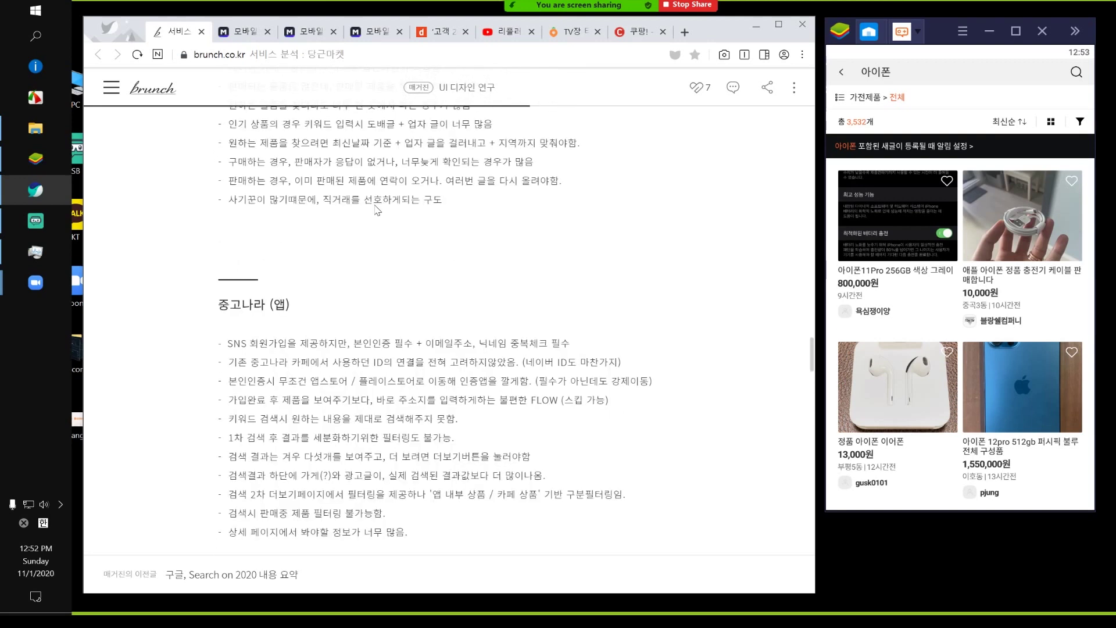
{"action": "scroll", "coordinate": [374, 209], "scroll_direction": "down", "scroll_amount": 1}
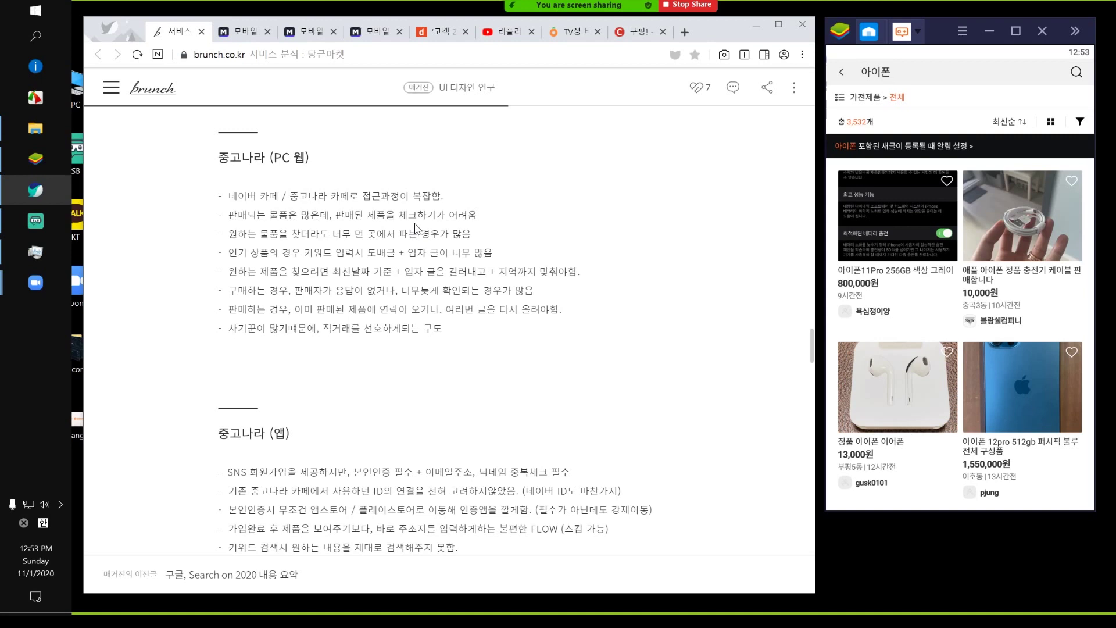
{"action": "left_click", "coordinate": [639, 32]}
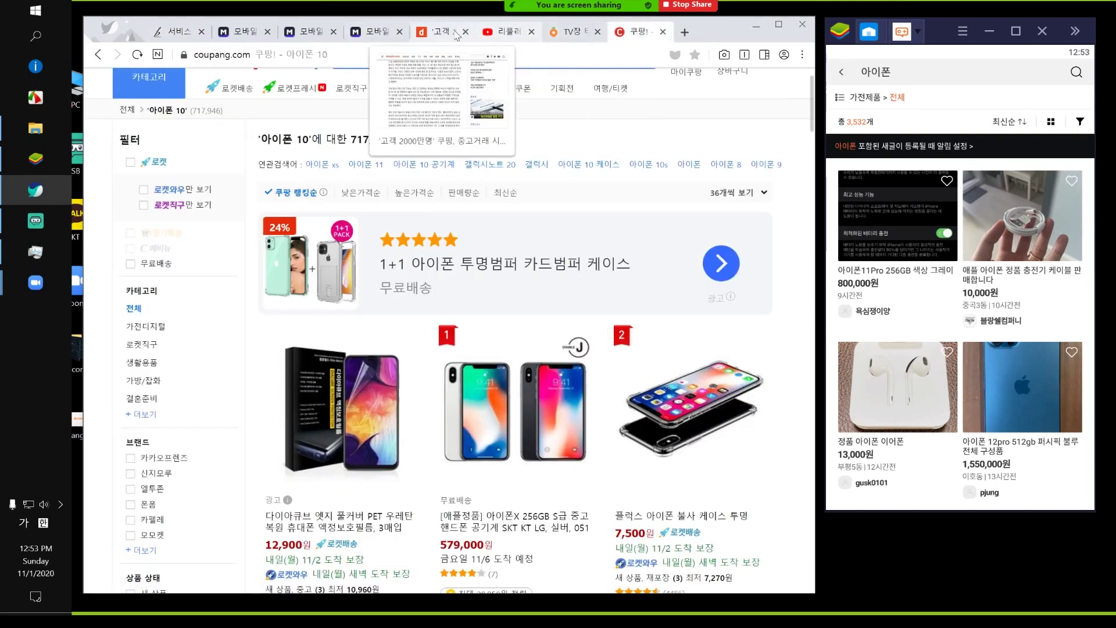
Step: Highlight the headline words 중고거래 시장 진출 채비 in the donga.com article, then show the Mobile Index chart
{"action": "left_click", "coordinate": [440, 32]}
{"action": "scroll", "coordinate": [300, 324], "scroll_direction": "up", "scroll_amount": 2}
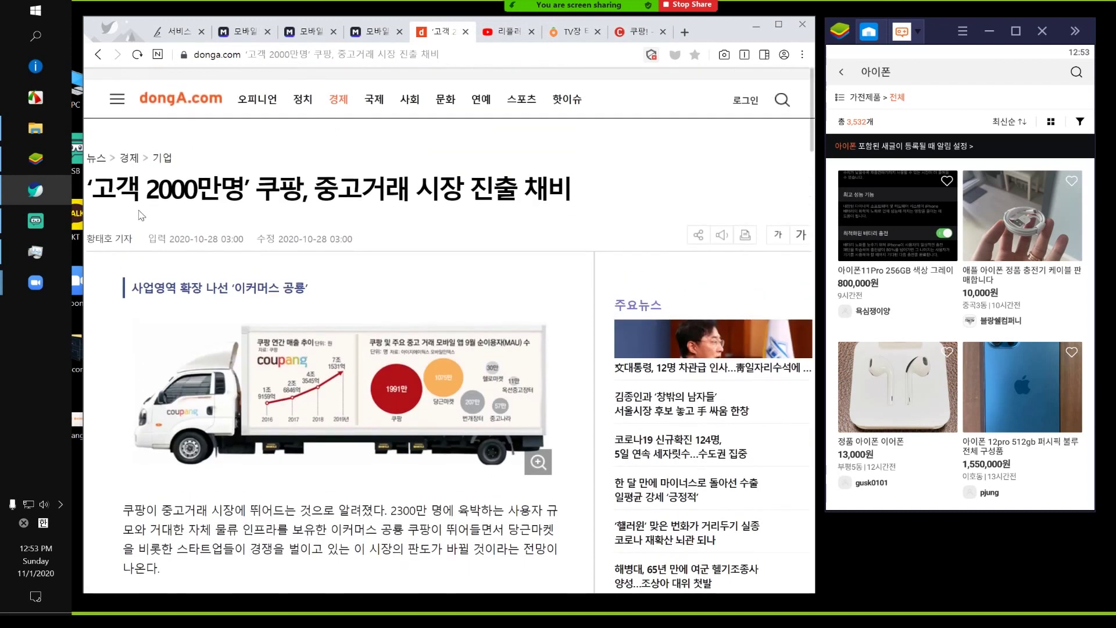
{"action": "left_click_drag", "start_coordinate": [314, 189], "coordinate": [571, 189]}
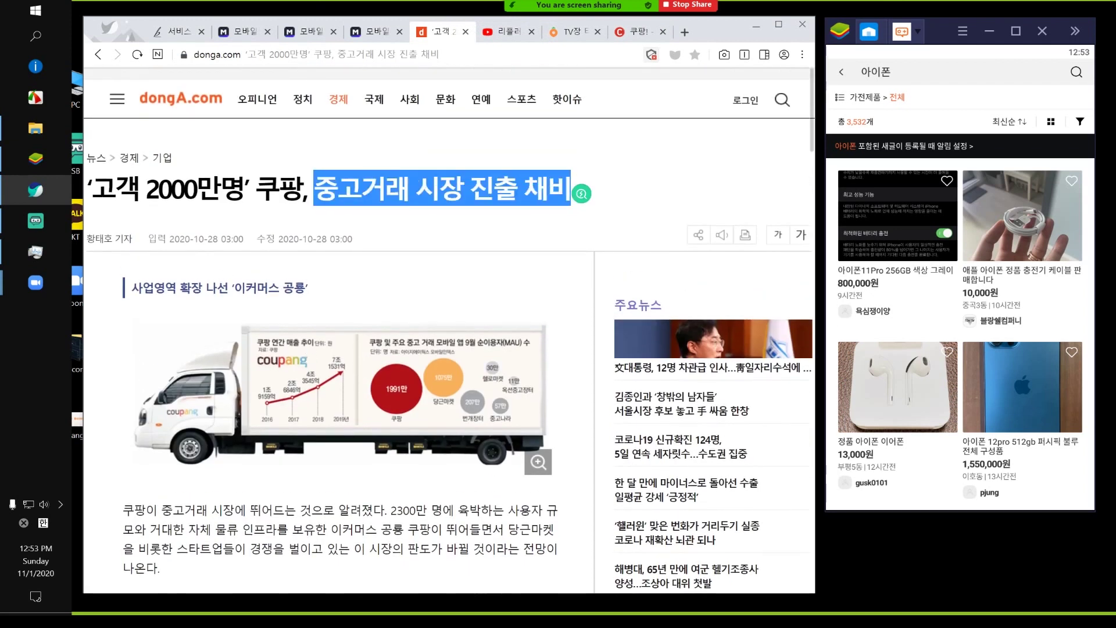
{"action": "left_click", "coordinate": [238, 32]}
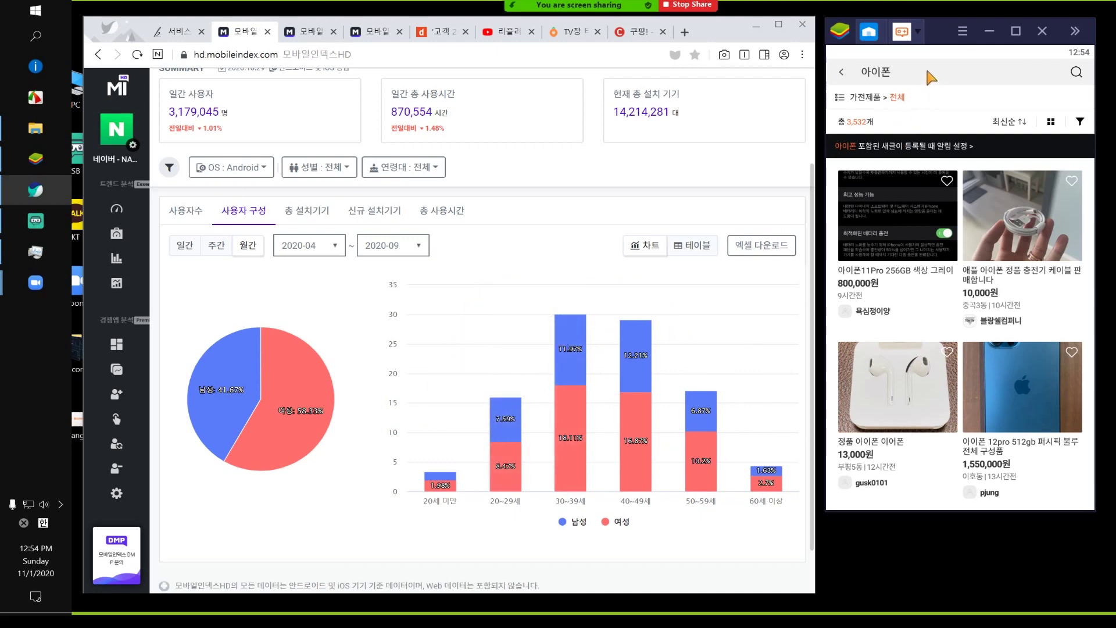
Step: Switch the emulator to the Bunjang app instance
{"action": "left_click", "coordinate": [915, 32]}
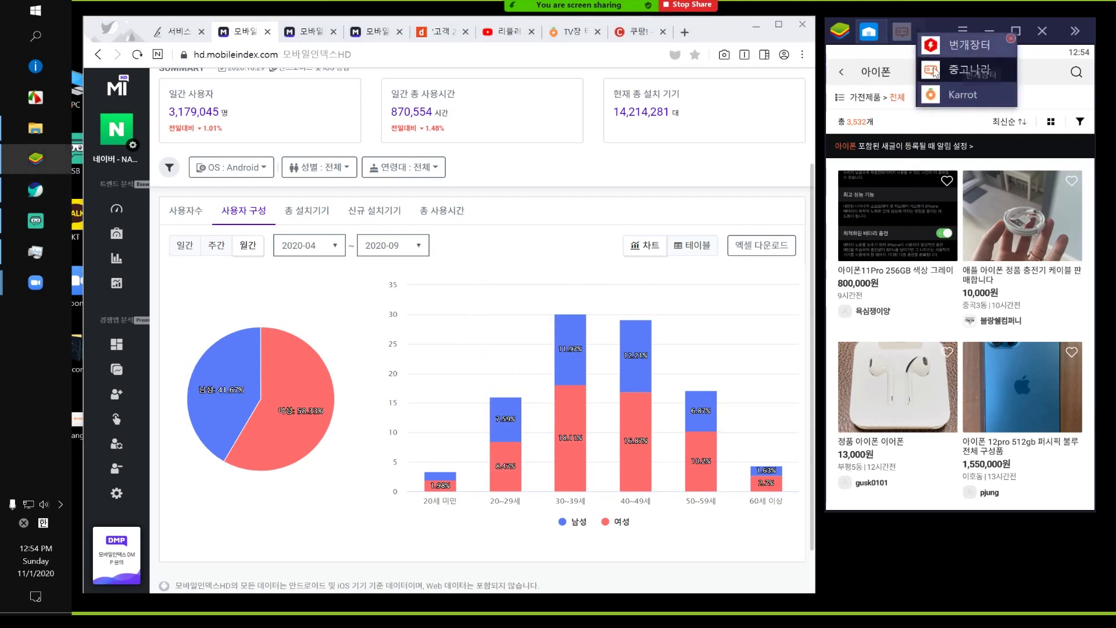
{"action": "left_click", "coordinate": [959, 45]}
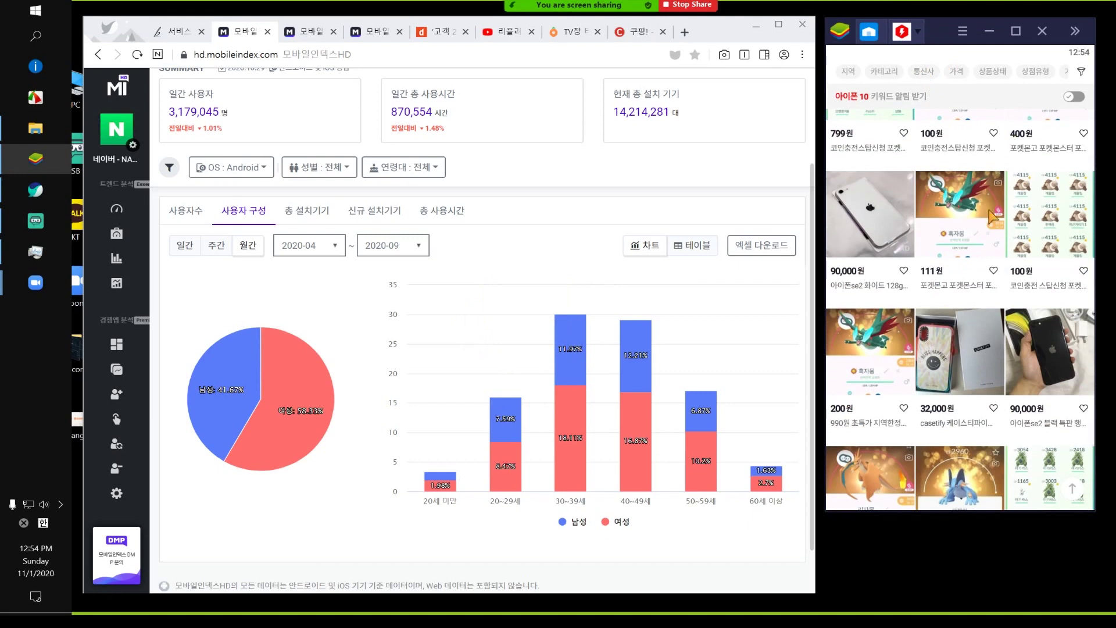
{"action": "scroll", "coordinate": [1051, 303], "scroll_direction": "down", "scroll_amount": 5}
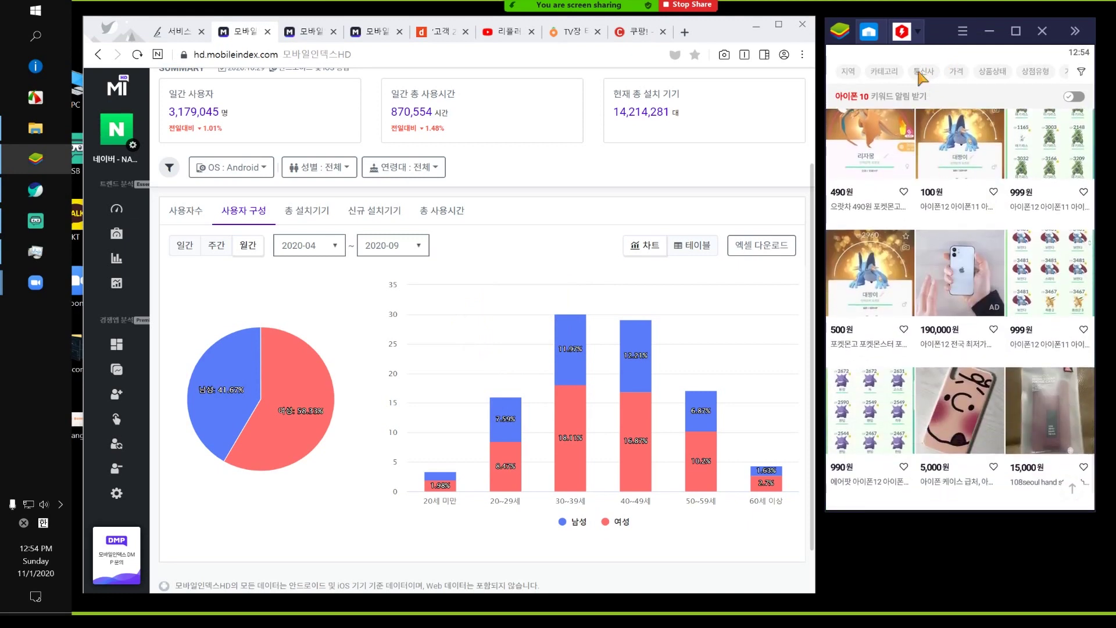
{"action": "left_click", "coordinate": [910, 33]}
{"action": "left_click", "coordinate": [962, 49]}
{"action": "scroll", "coordinate": [981, 146], "scroll_direction": "up", "scroll_amount": 5}
Step: Replace the iPhone 10 search with 나이키 신발 and browse the results
{"action": "left_click", "coordinate": [1028, 75]}
{"action": "type", "text": "ㄴㅏ이키 ㅅ"}
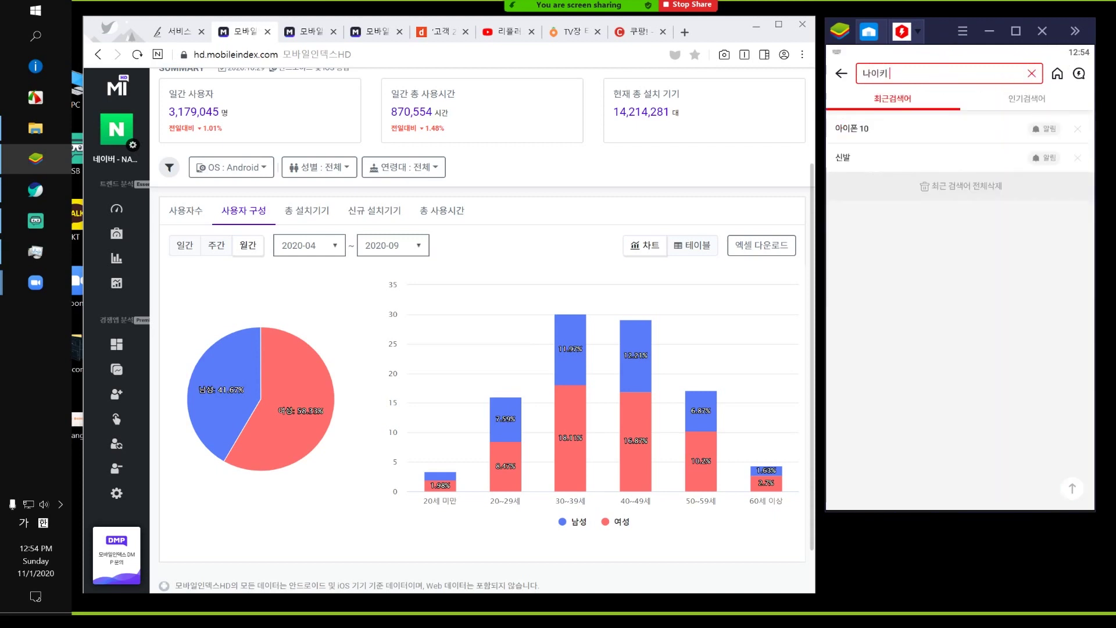
{"action": "type", "text": "ㅣㄴ발"}
{"action": "key", "text": "Return"}
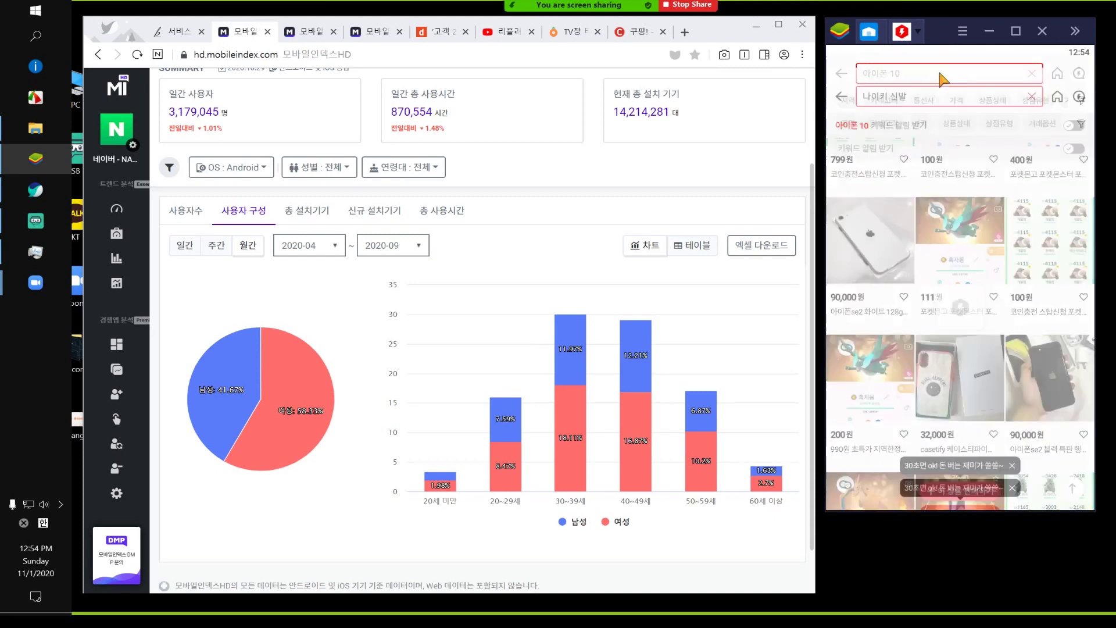
{"action": "scroll", "coordinate": [954, 162], "scroll_direction": "down", "scroll_amount": 10}
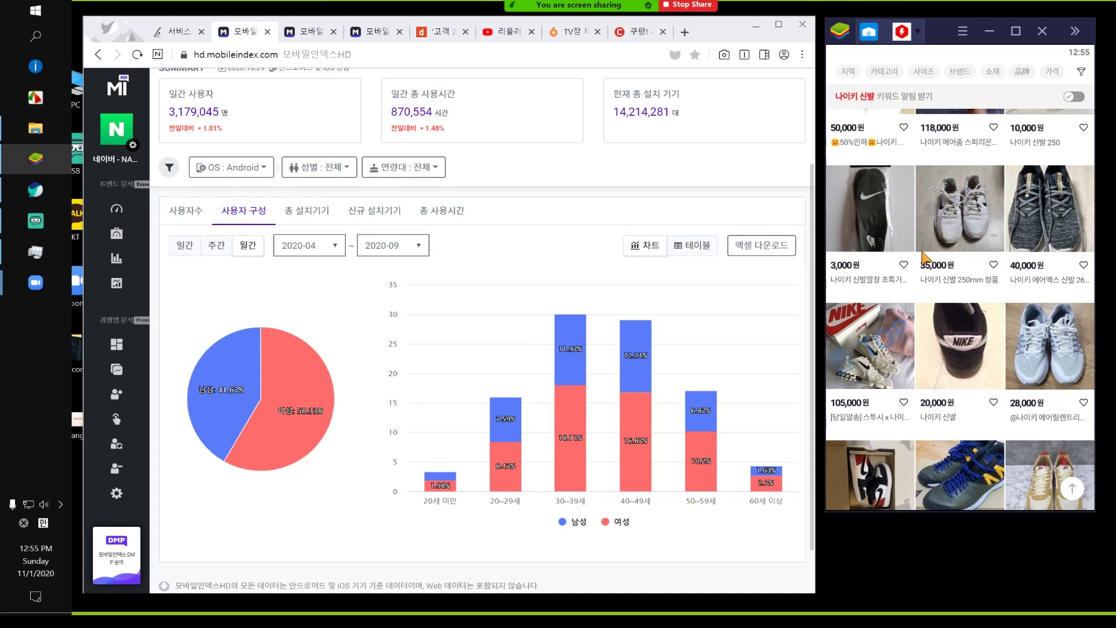
{"action": "scroll", "coordinate": [916, 192], "scroll_direction": "down", "scroll_amount": 3}
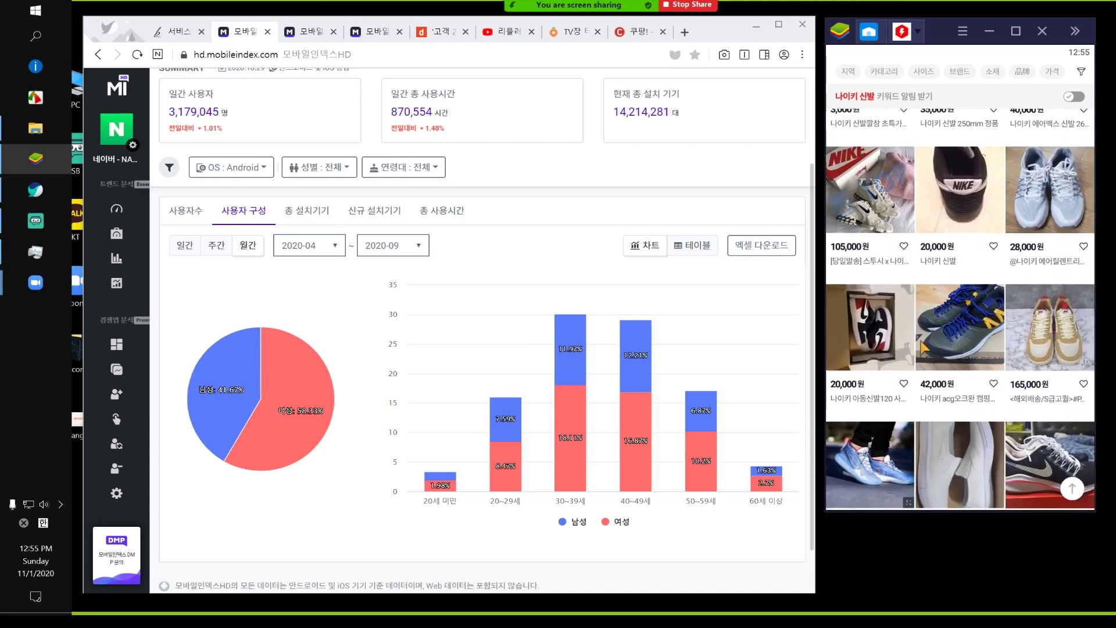
{"action": "scroll", "coordinate": [939, 325], "scroll_direction": "down", "scroll_amount": 5}
{"action": "scroll", "coordinate": [935, 338], "scroll_direction": "down", "scroll_amount": 10}
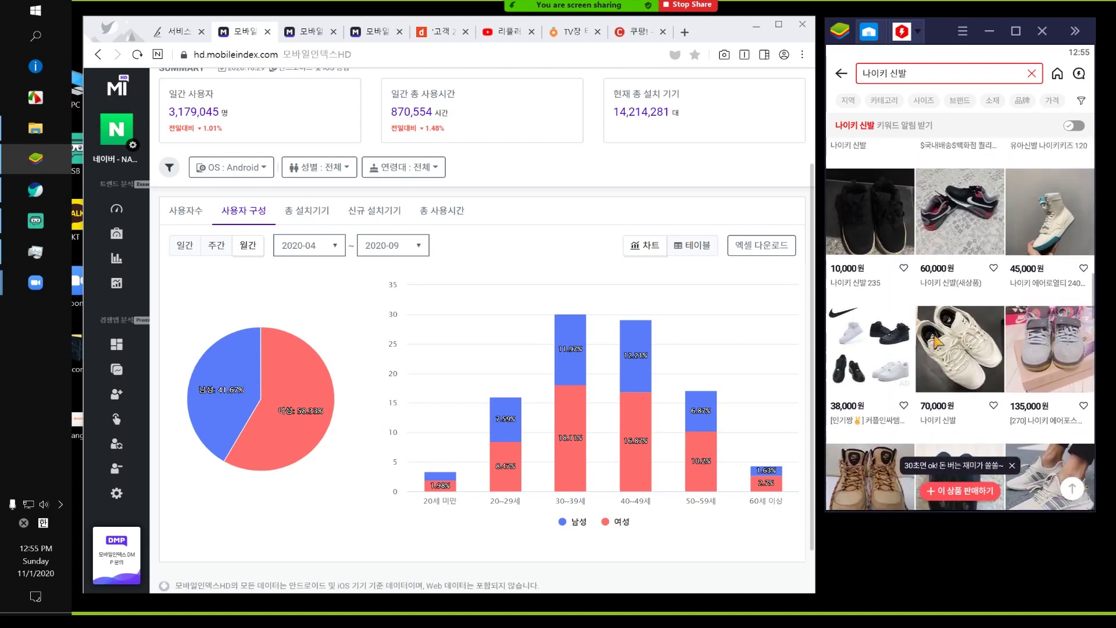
{"action": "scroll", "coordinate": [918, 326], "scroll_direction": "up", "scroll_amount": 5}
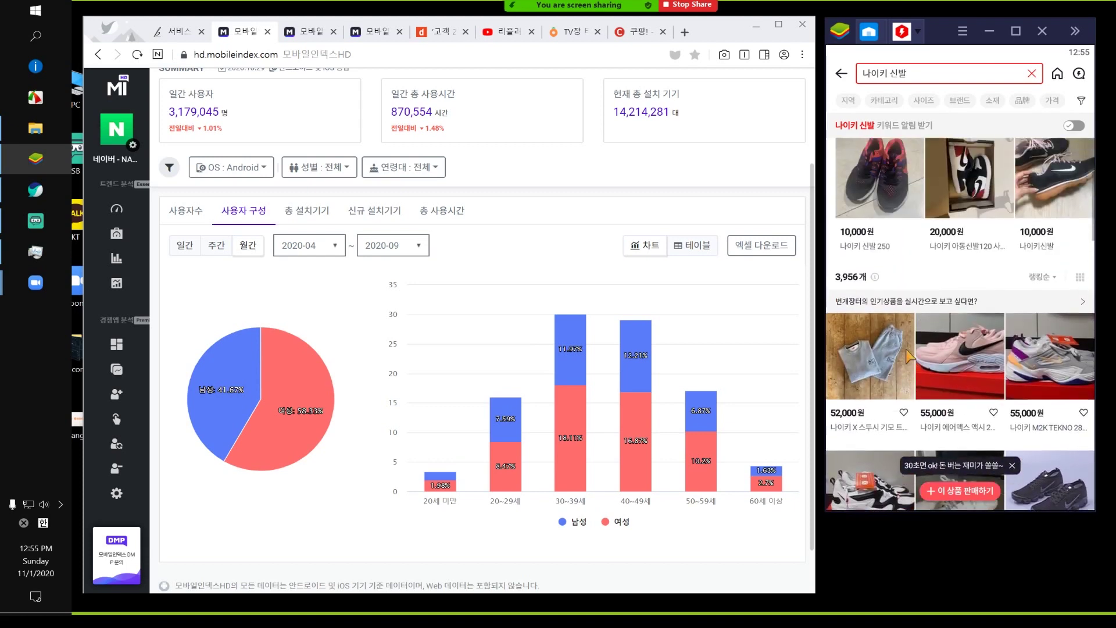
Step: View the 52,000원 Nike x Stussy tracksuit listing's photos, then keep browsing the 나이키 신발 results
{"action": "left_click", "coordinate": [981, 283]}
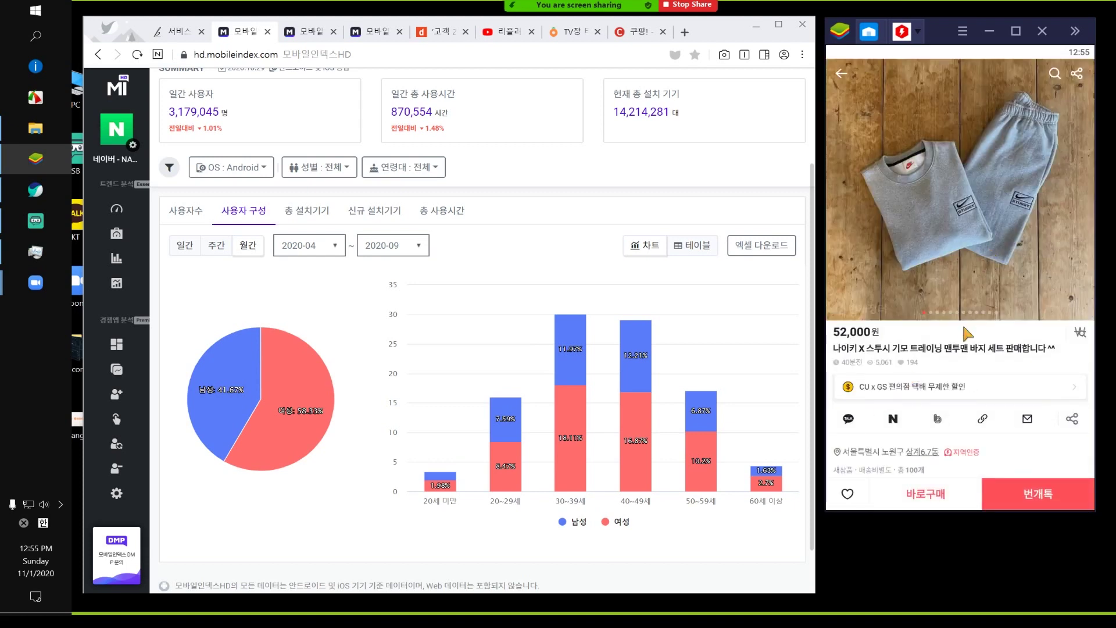
{"action": "left_click_drag", "start_coordinate": [1050, 278], "coordinate": [912, 215]}
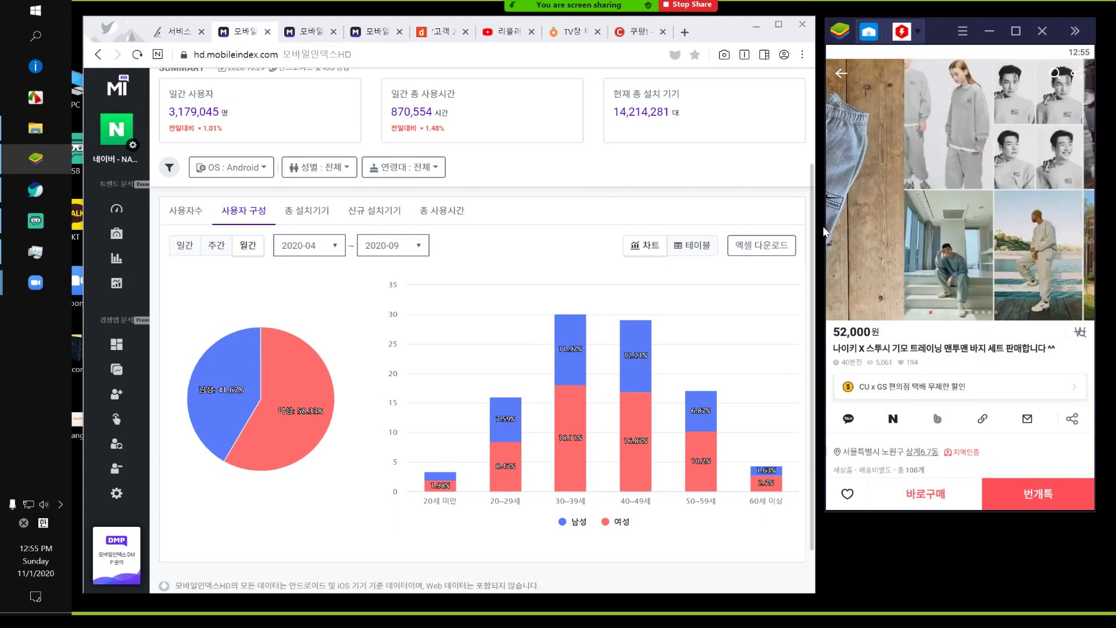
{"action": "left_click", "coordinate": [843, 75]}
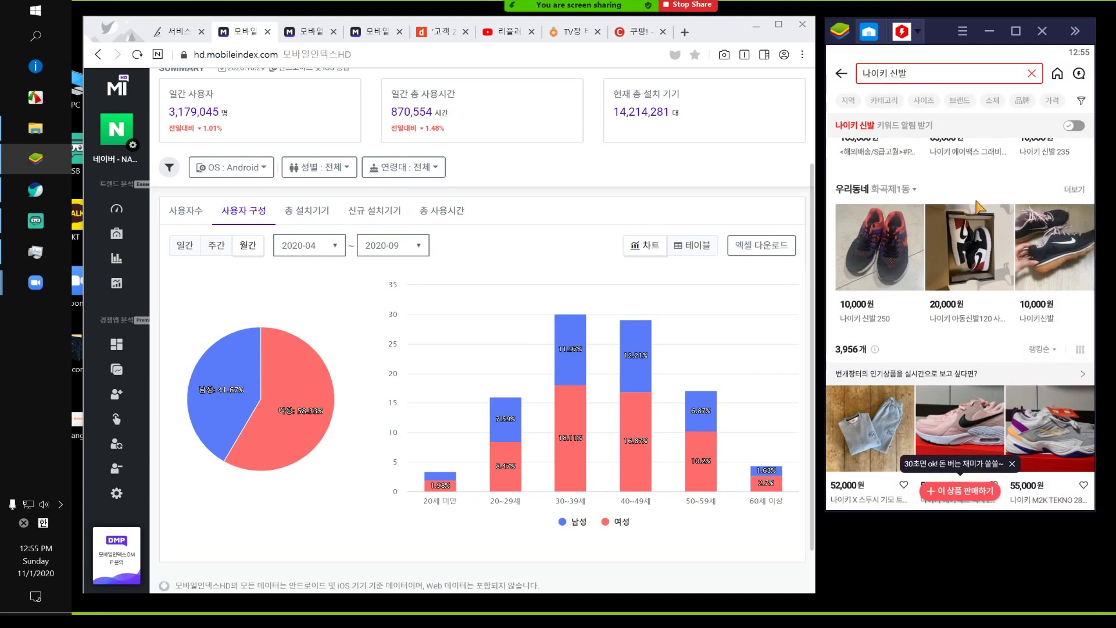
{"action": "scroll", "coordinate": [976, 201], "scroll_direction": "down", "scroll_amount": 10}
{"action": "scroll", "coordinate": [962, 216], "scroll_direction": "down", "scroll_amount": 10}
{"action": "scroll", "coordinate": [949, 204], "scroll_direction": "down", "scroll_amount": 10}
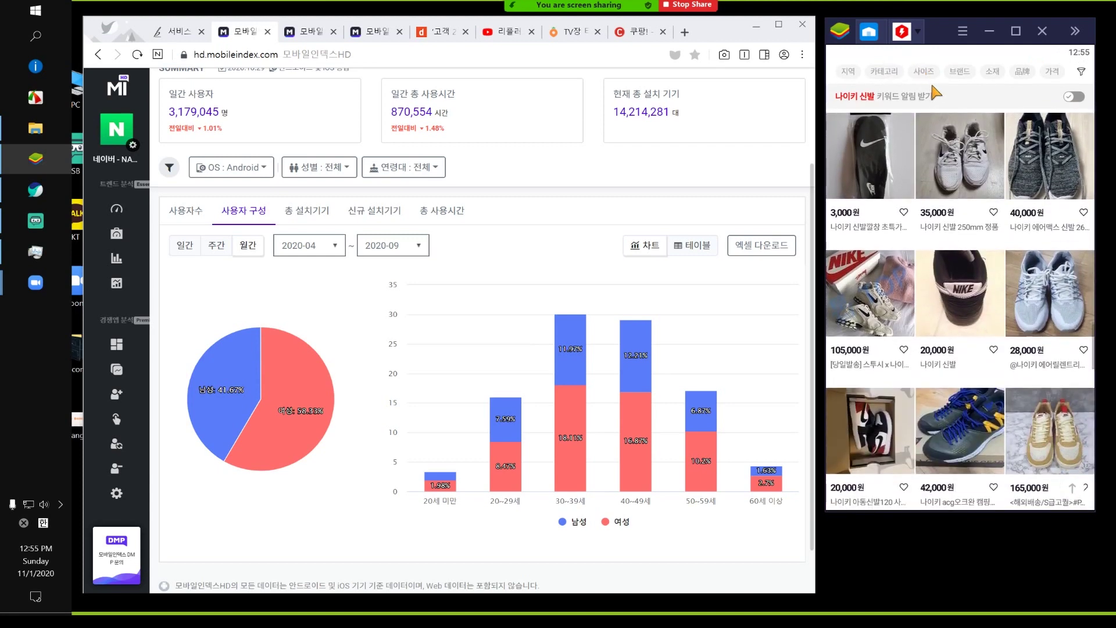
{"action": "scroll", "coordinate": [930, 87], "scroll_direction": "up", "scroll_amount": 5}
Step: Search Bunjang for 구두 and scroll through the dress-shoe results grid
{"action": "left_click", "coordinate": [921, 80]}
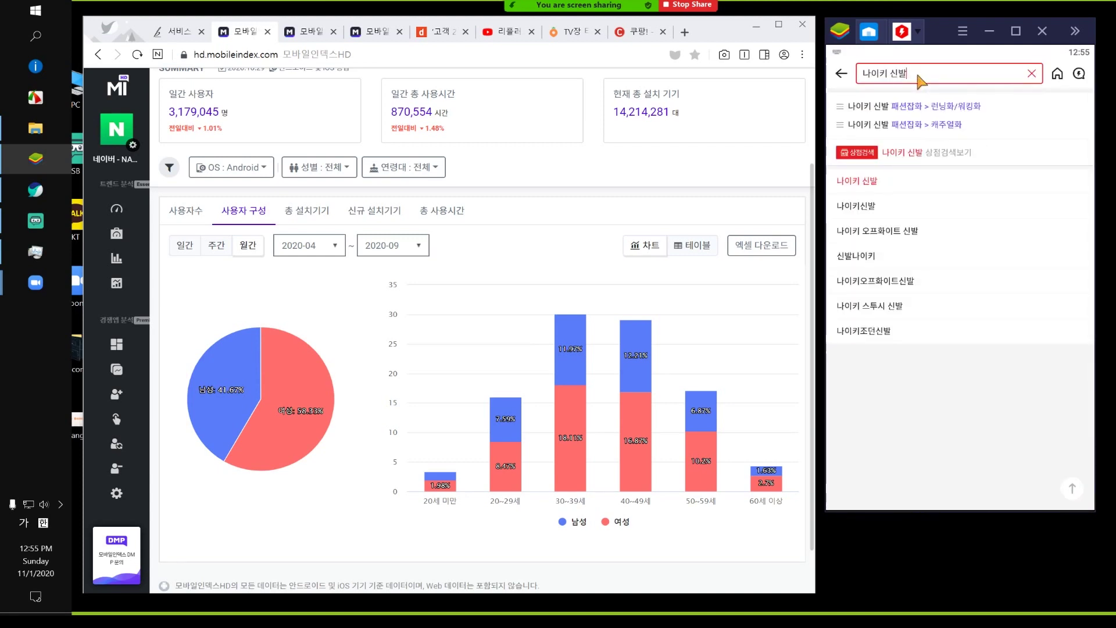
{"action": "key", "text": "BackSpace"}
{"action": "key", "text": "BackSpace"}
{"action": "key", "text": "BackSpace"}
{"action": "type", "text": "내"}
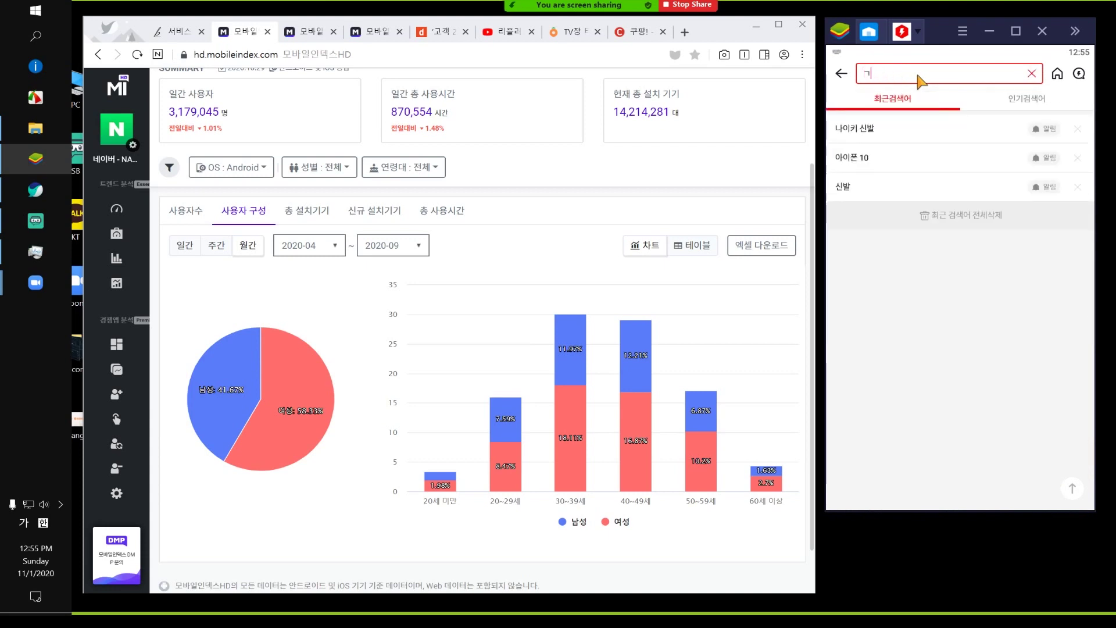
{"action": "key", "text": "Return"}
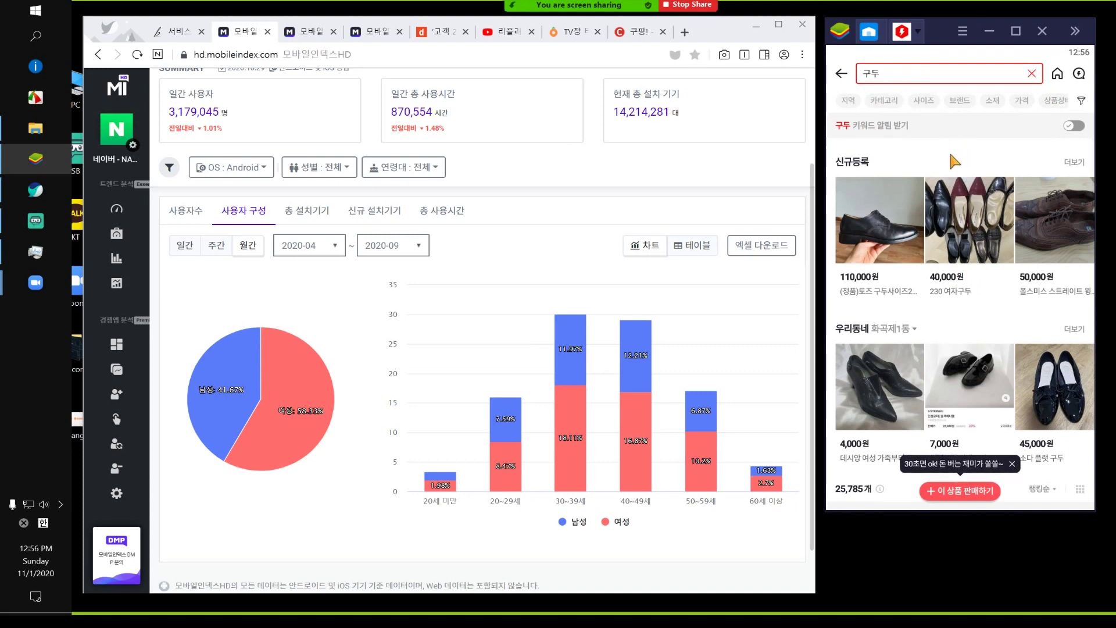
{"action": "scroll", "coordinate": [943, 134], "scroll_direction": "down", "scroll_amount": 1}
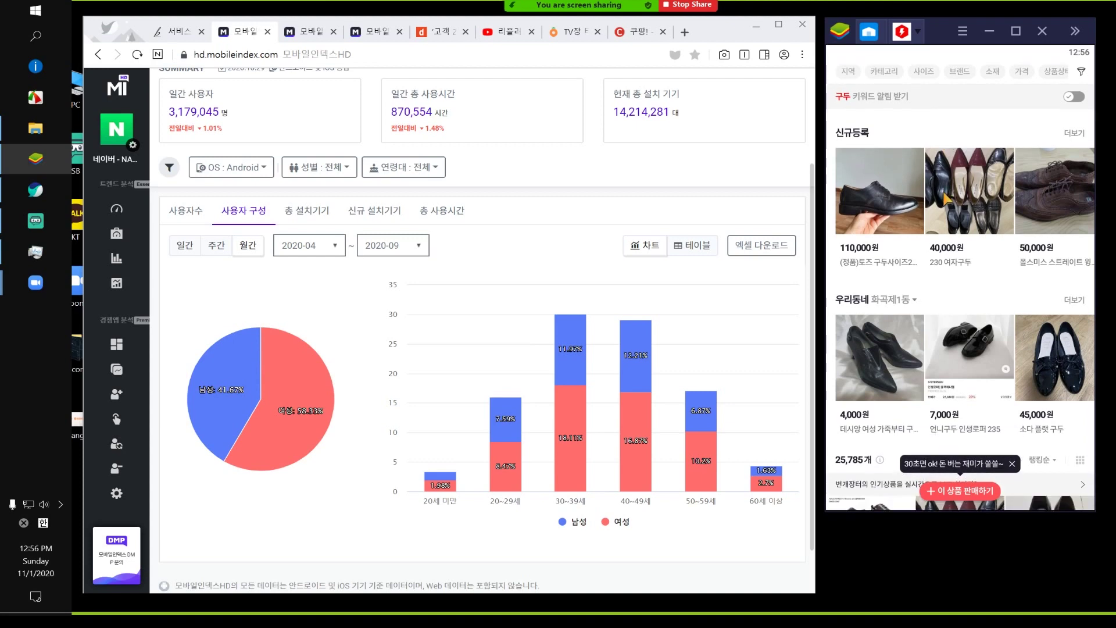
{"action": "scroll", "coordinate": [946, 199], "scroll_direction": "down", "scroll_amount": 6}
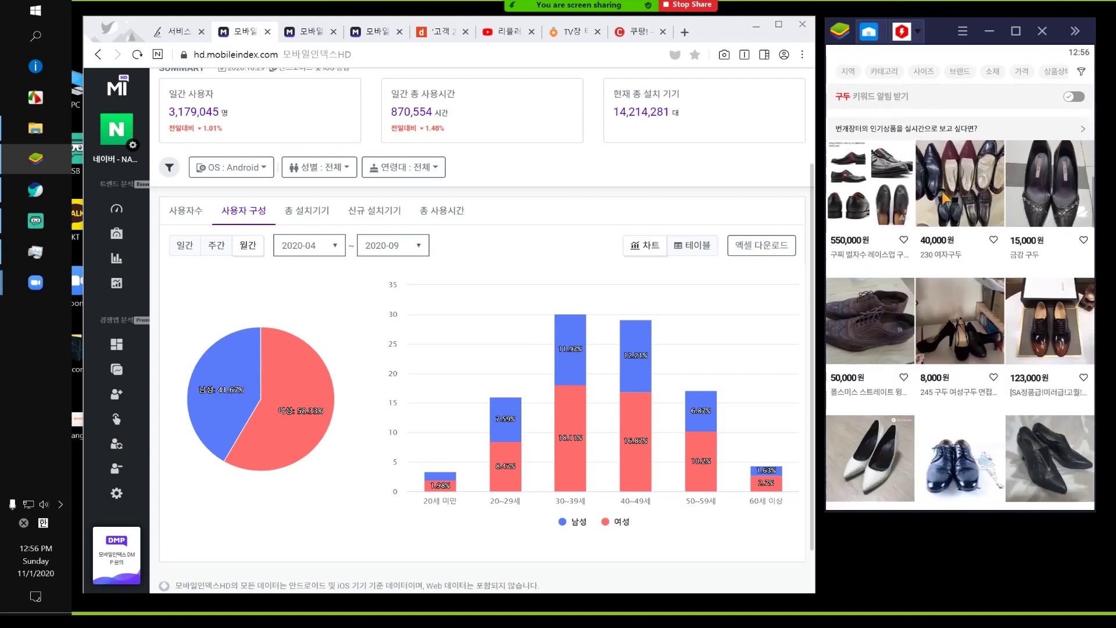
{"action": "scroll", "coordinate": [991, 211], "scroll_direction": "down", "scroll_amount": 3}
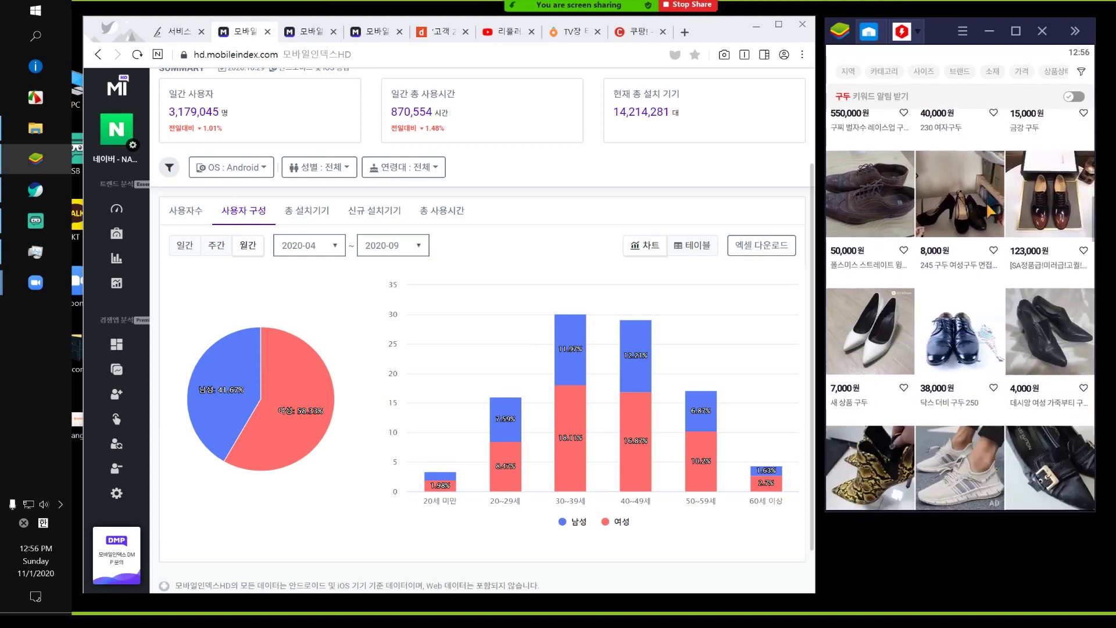
{"action": "scroll", "coordinate": [963, 212], "scroll_direction": "down", "scroll_amount": 3}
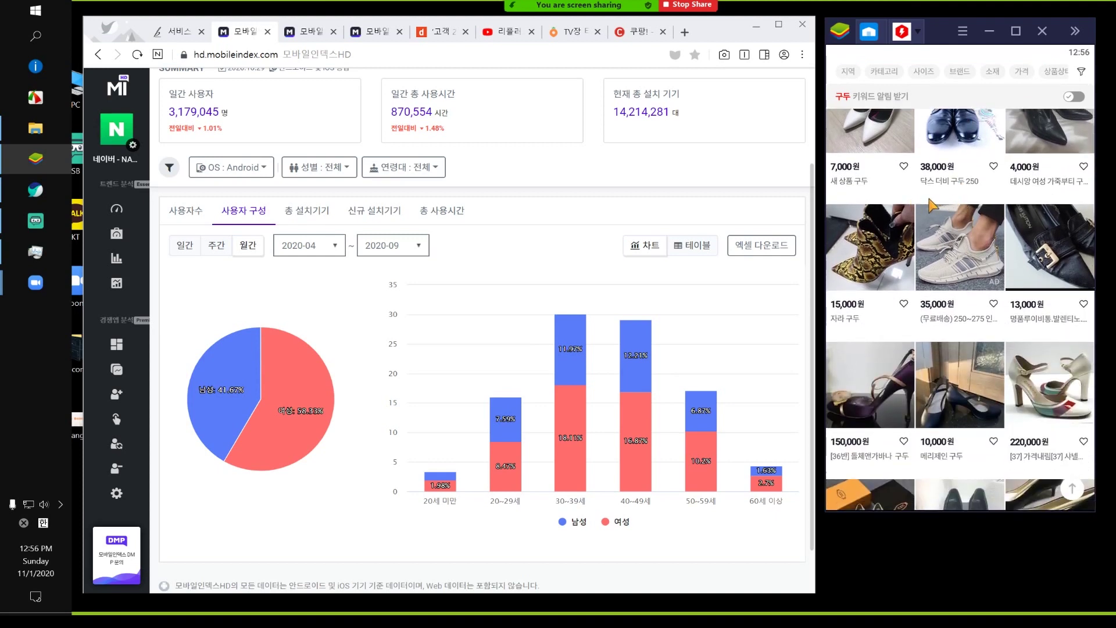
{"action": "scroll", "coordinate": [1009, 207], "scroll_direction": "down", "scroll_amount": 4}
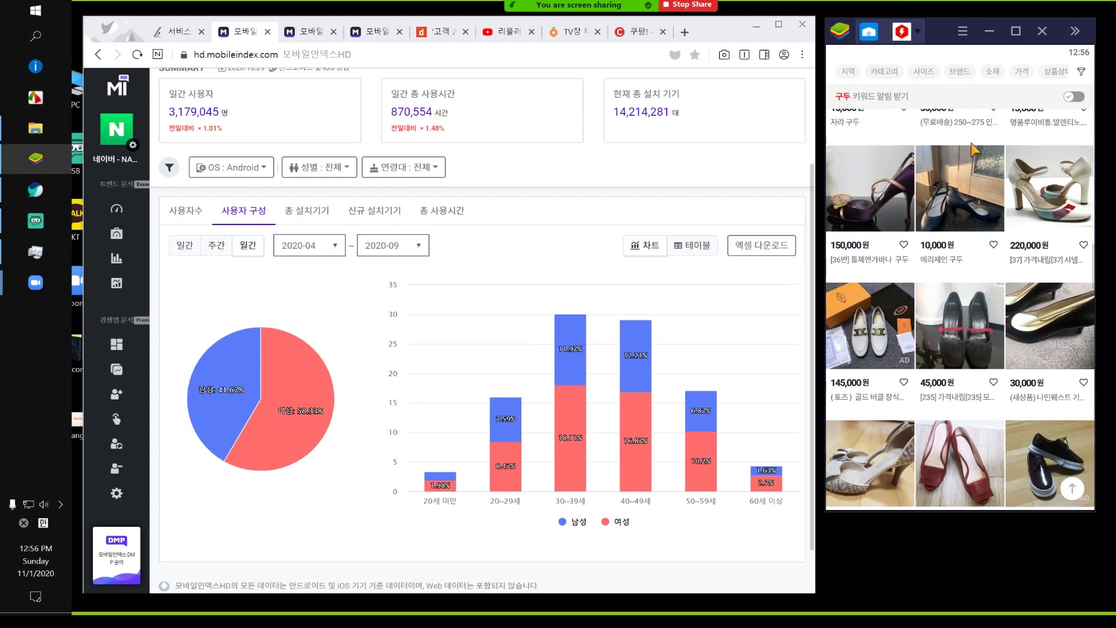
{"action": "scroll", "coordinate": [930, 191], "scroll_direction": "down", "scroll_amount": 10}
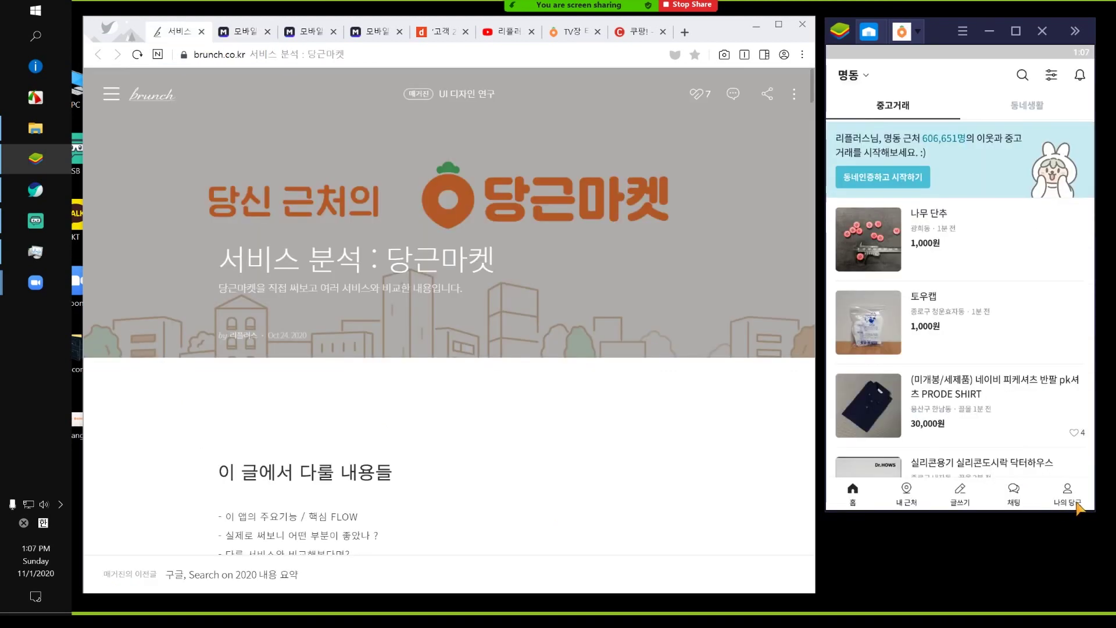
Step: Open the sold gift-card listing from 나의 당근's completed sales history
{"action": "left_click", "coordinate": [1073, 501]}
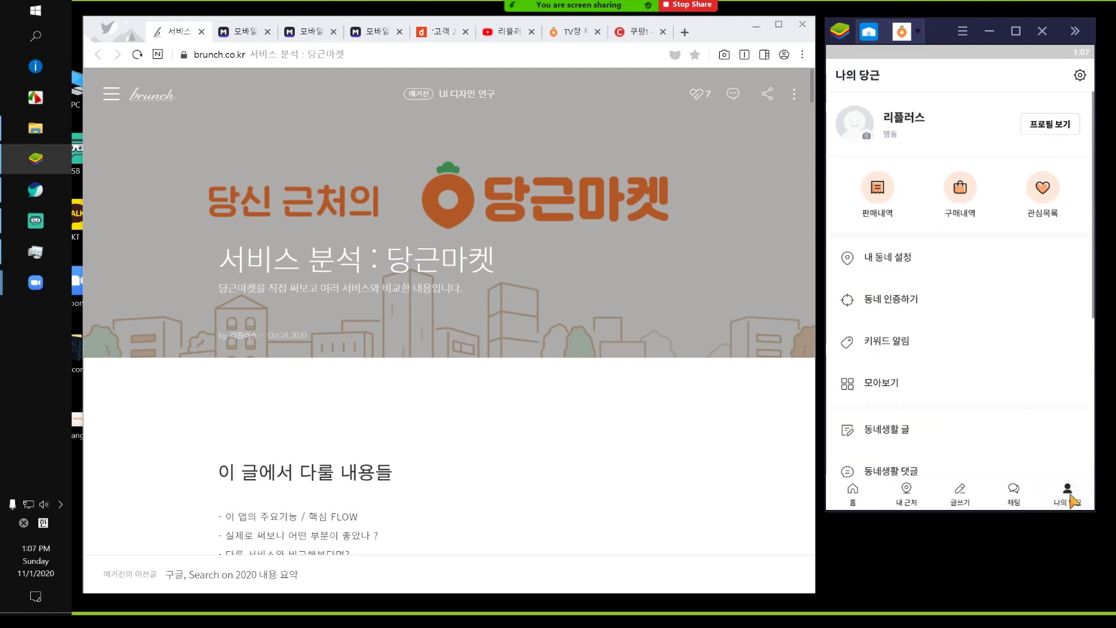
{"action": "left_click", "coordinate": [885, 189]}
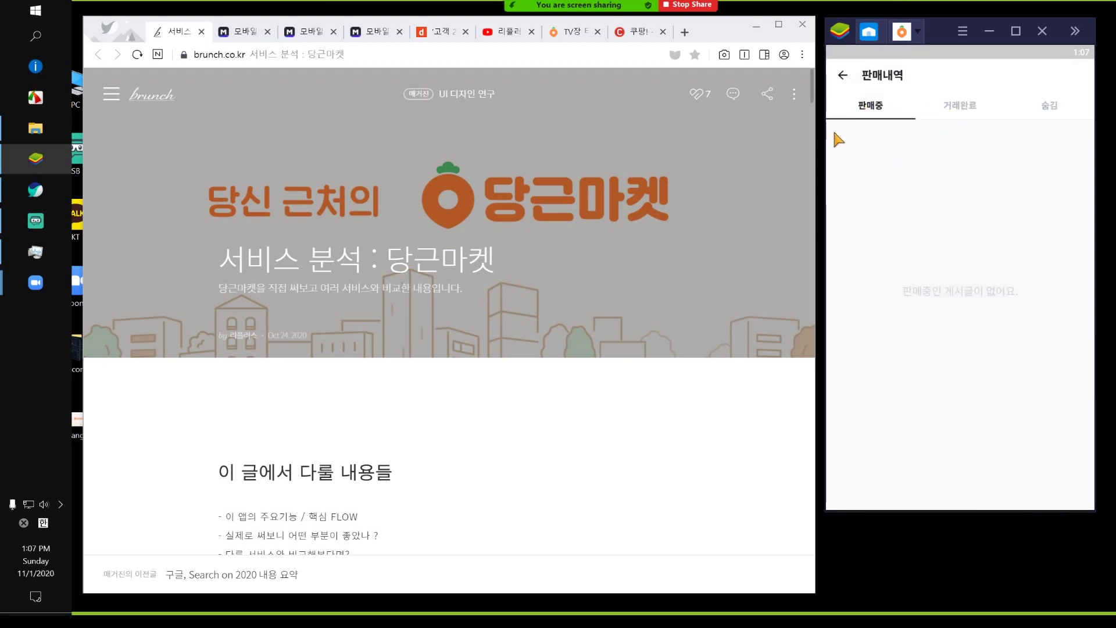
{"action": "left_click", "coordinate": [951, 112]}
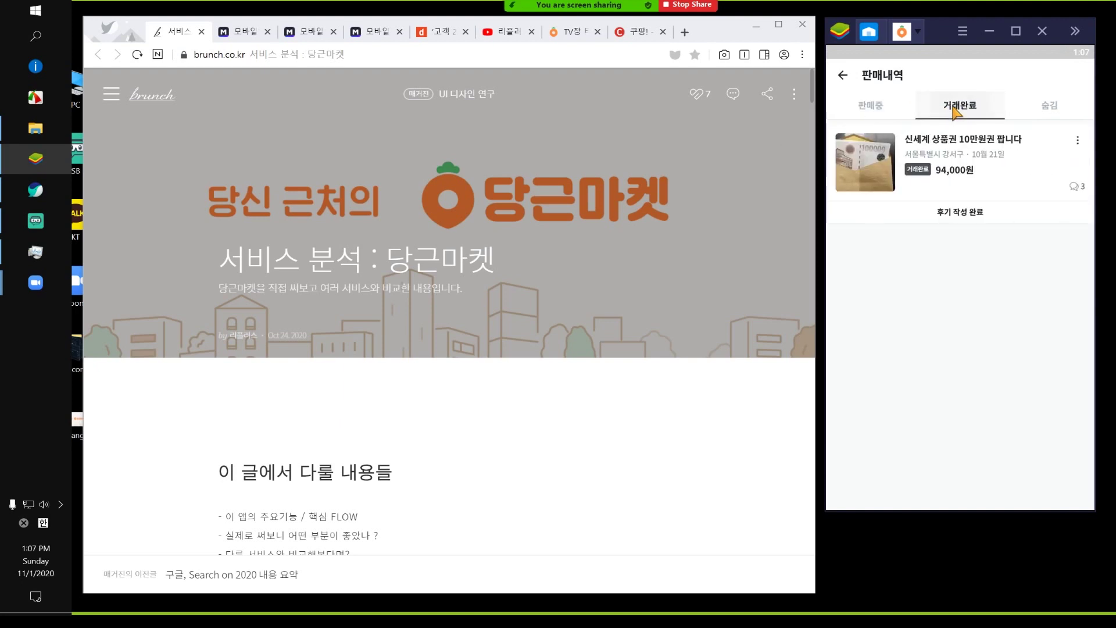
{"action": "left_click", "coordinate": [864, 157]}
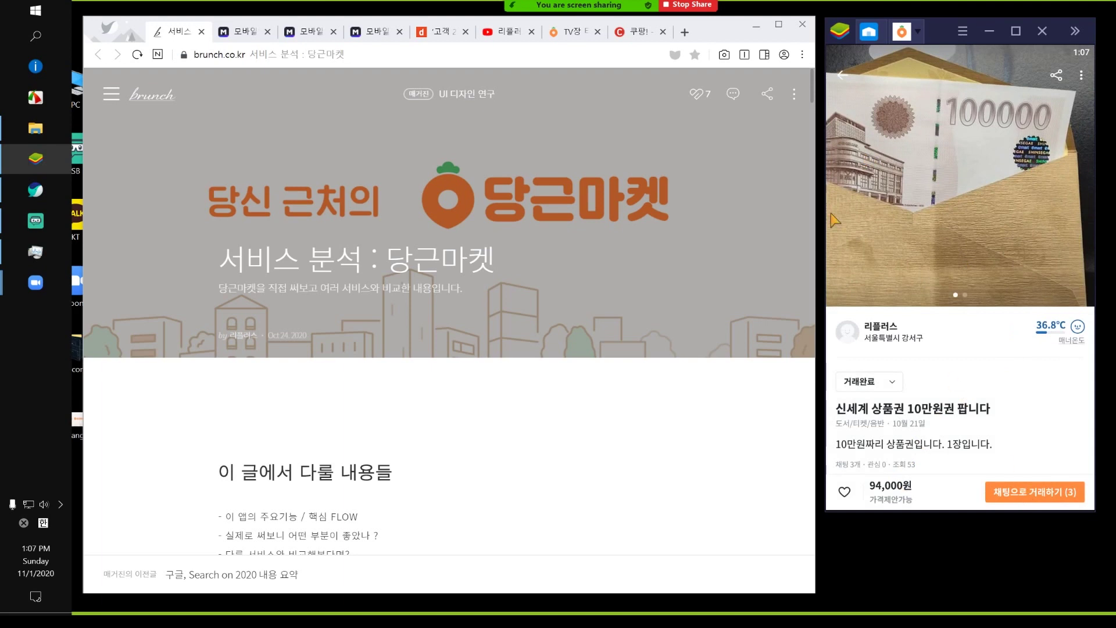
Step: Check the chats about the gift-card listing, then go to the 채팅 list
{"action": "left_click", "coordinate": [1014, 504]}
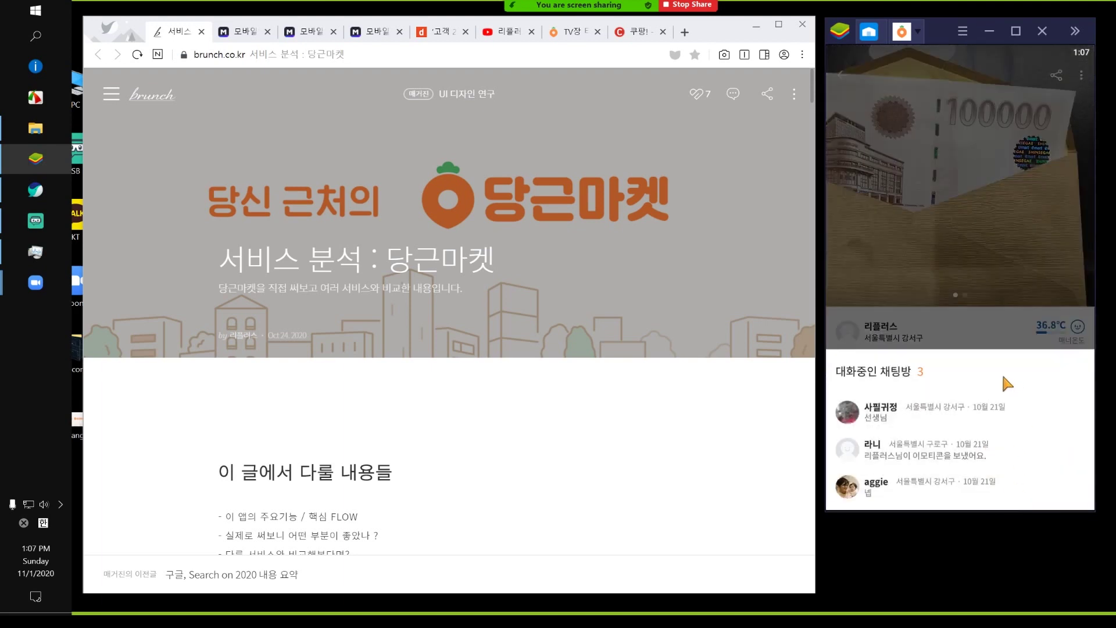
{"action": "left_click", "coordinate": [911, 292]}
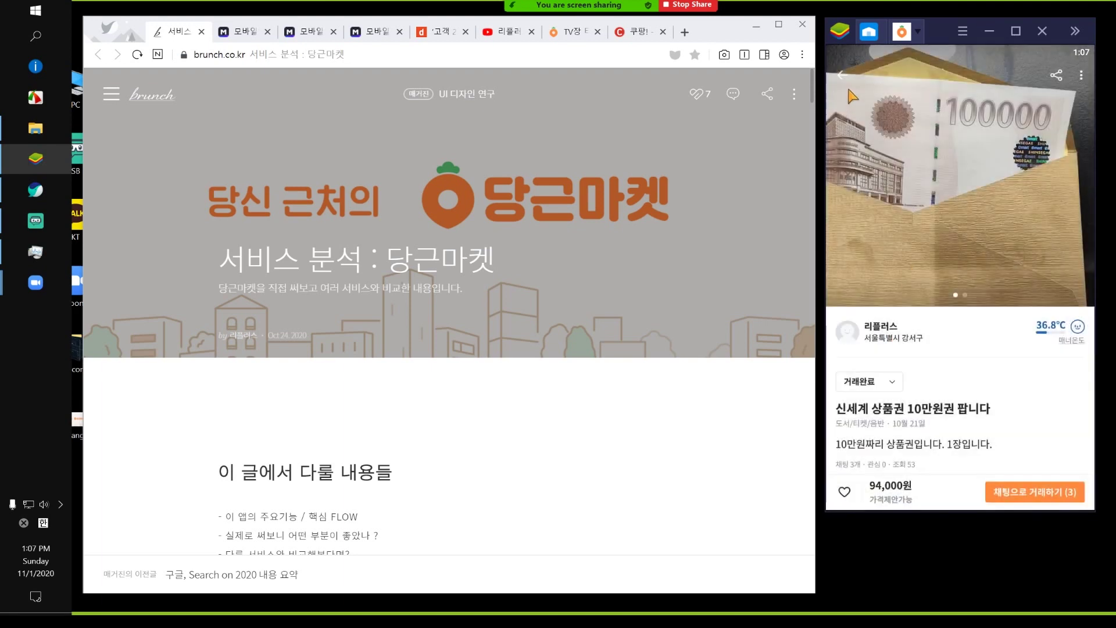
{"action": "left_click", "coordinate": [841, 75]}
{"action": "left_click", "coordinate": [841, 77]}
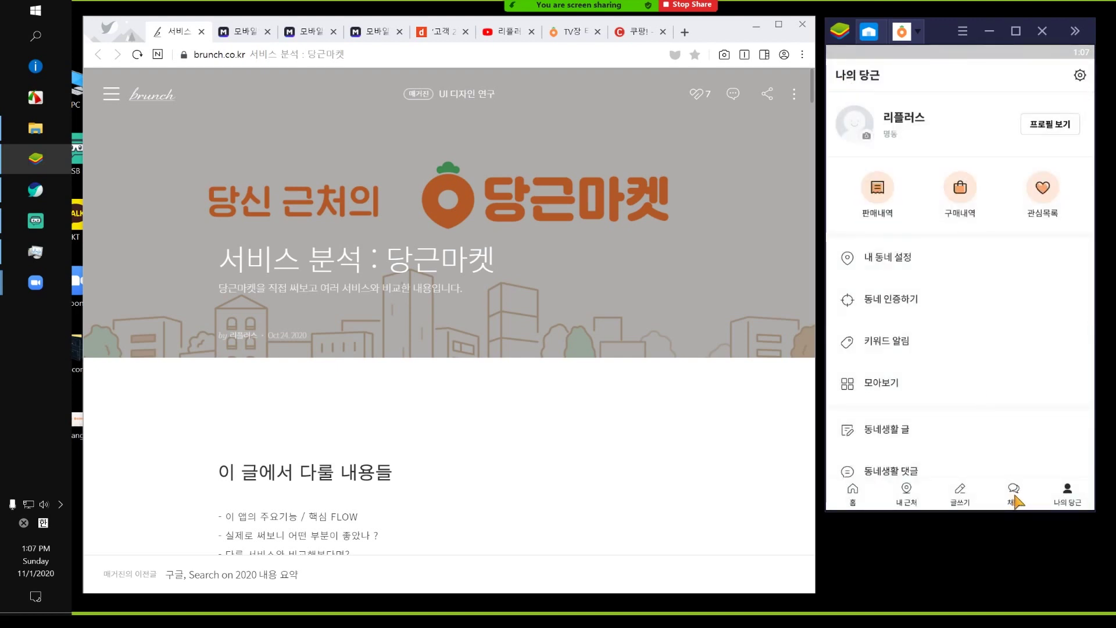
{"action": "left_click", "coordinate": [1014, 500]}
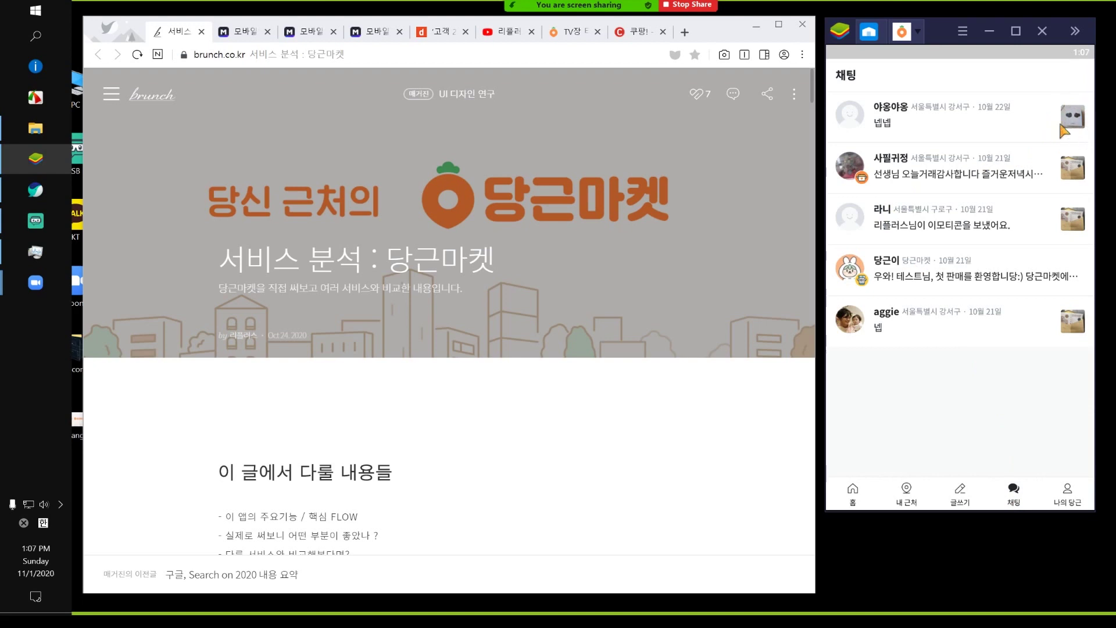
Step: Open the latest Karrot conversation, add a new browser tab, and refresh the chat list
{"action": "left_click", "coordinate": [1070, 139]}
{"action": "key", "text": "ctrl+t"}
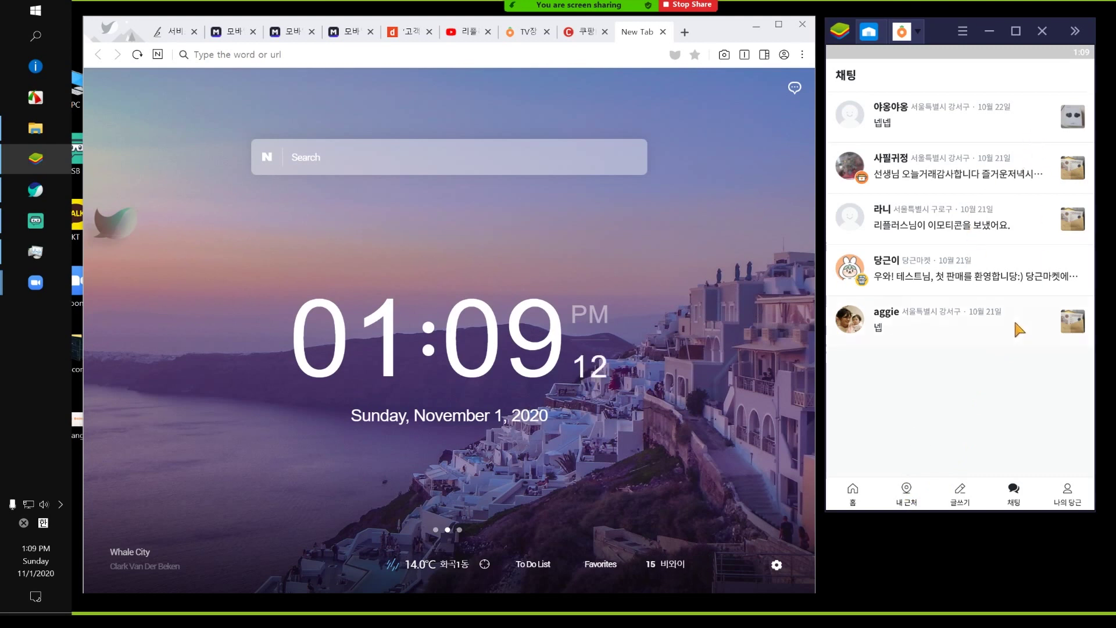
{"action": "left_click_drag", "start_coordinate": [980, 326], "coordinate": [1079, 372]}
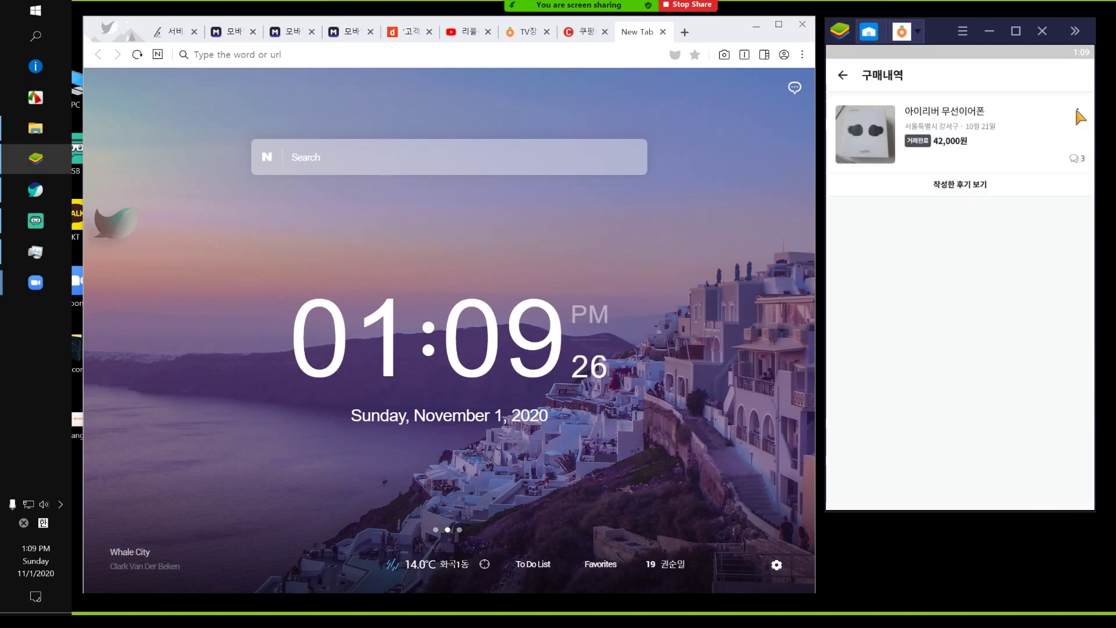
Step: Look at the post options for the purchased earphones and the sold listing without changing anything
{"action": "left_click", "coordinate": [1077, 111]}
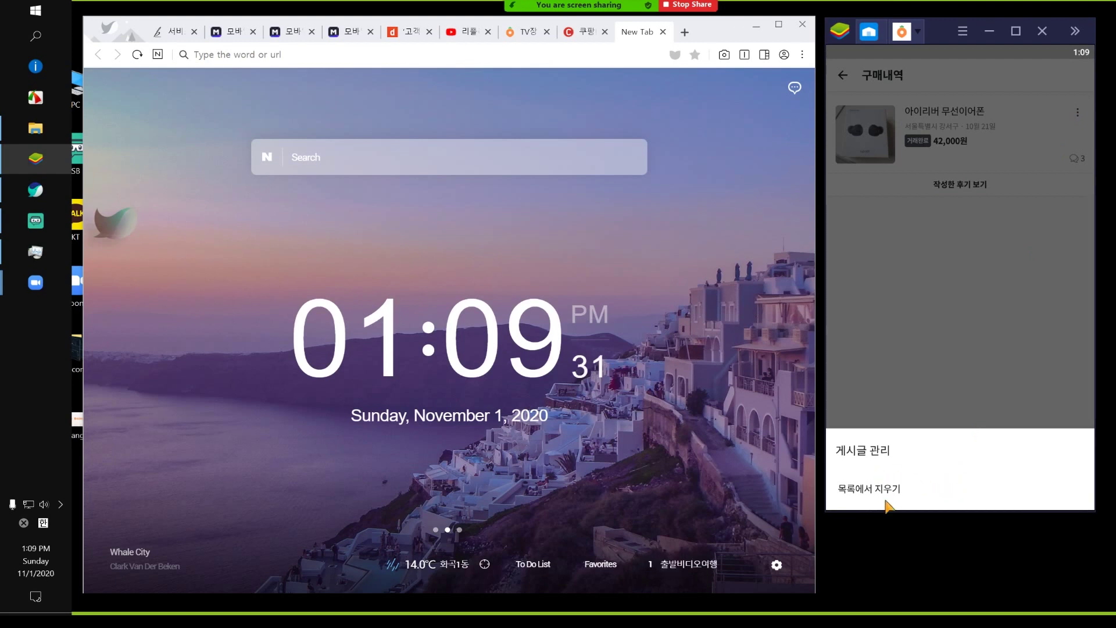
{"action": "left_click", "coordinate": [878, 394]}
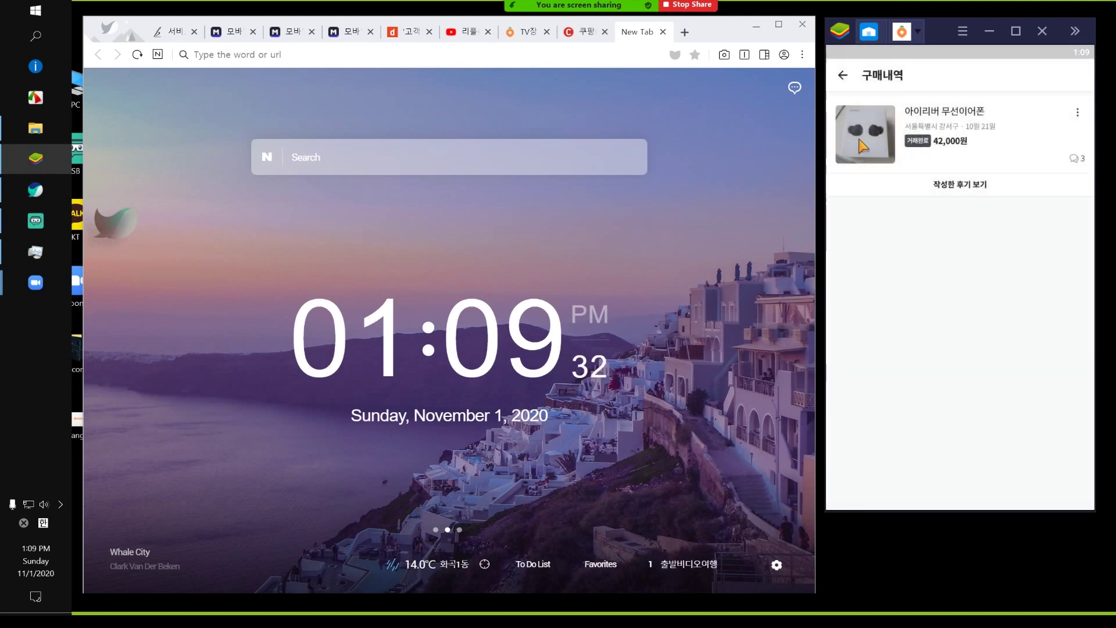
{"action": "left_click", "coordinate": [840, 76]}
{"action": "left_click", "coordinate": [877, 191]}
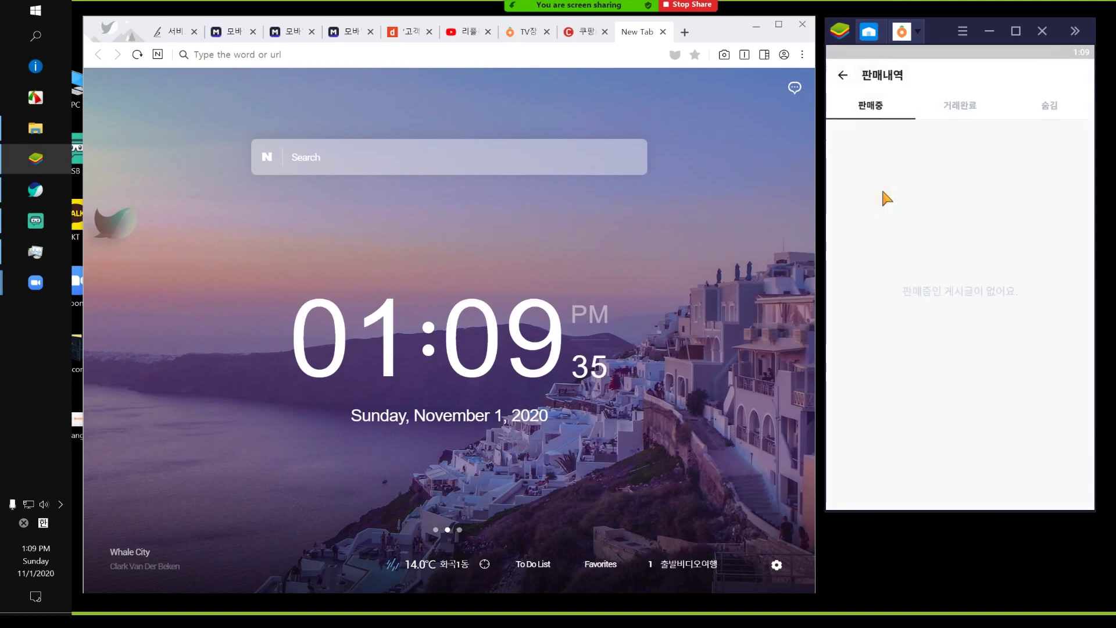
{"action": "left_click", "coordinate": [1079, 142]}
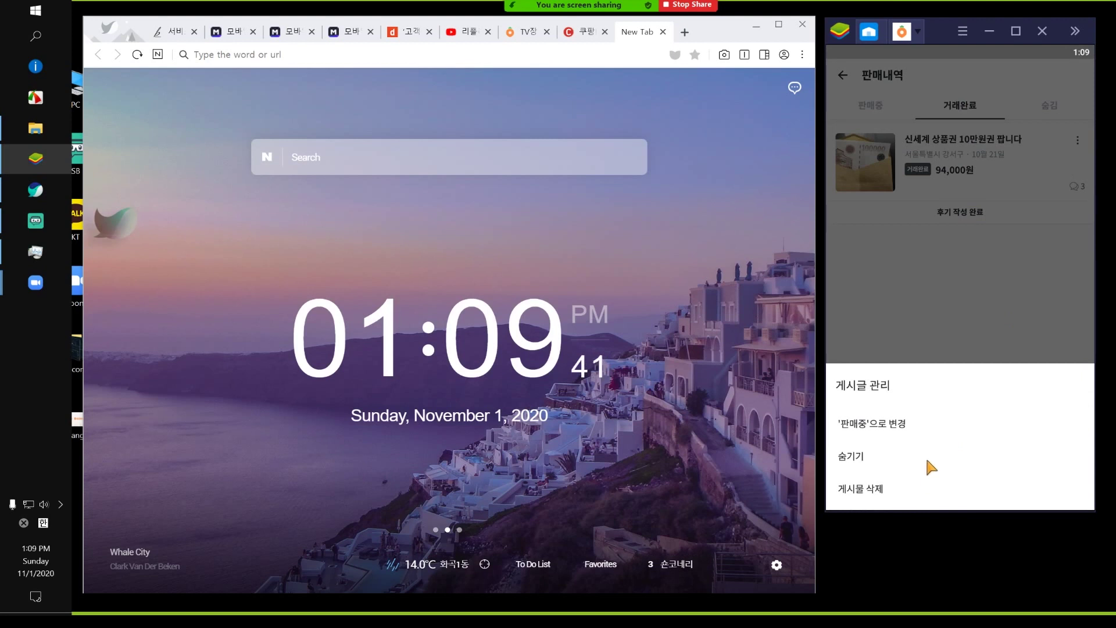
{"action": "left_click", "coordinate": [951, 288]}
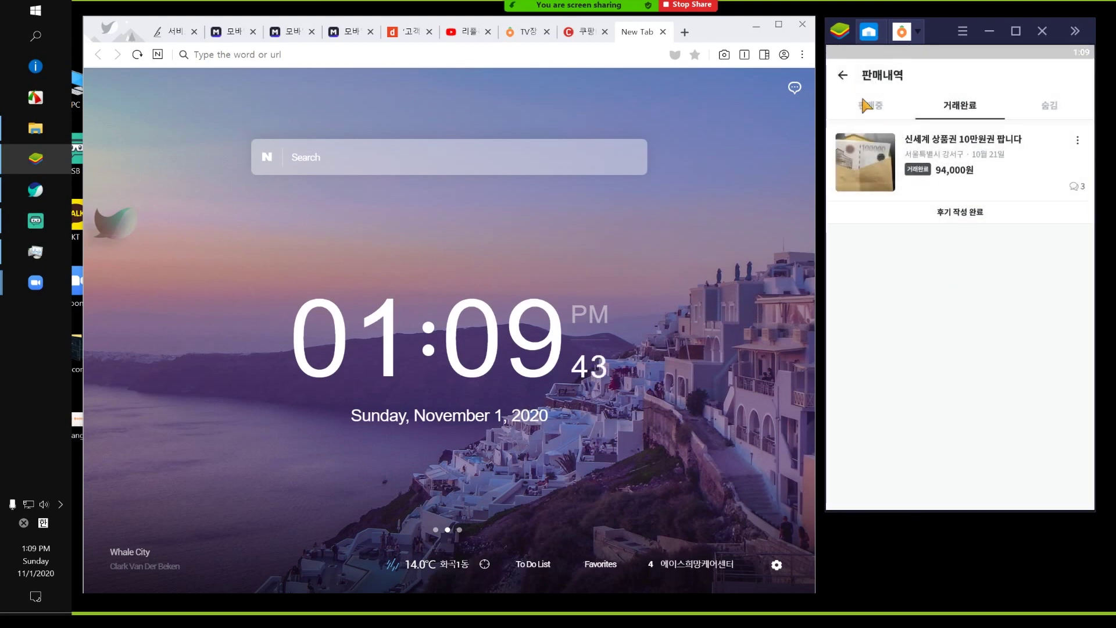
{"action": "left_click", "coordinate": [842, 74]}
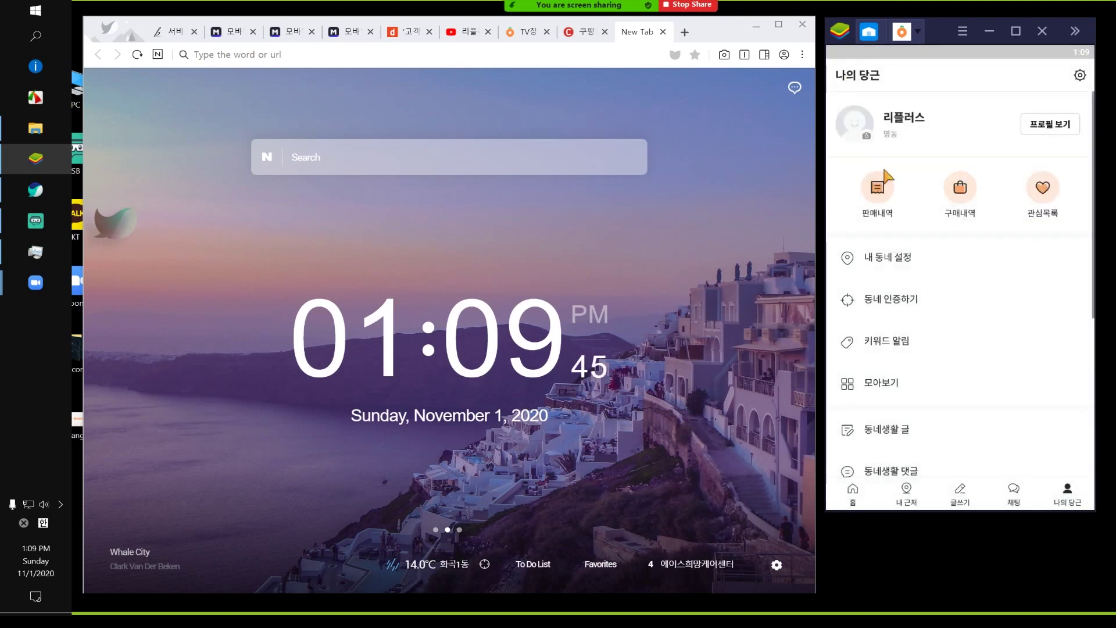
Step: Delete the completed 신세계 상품권 10만원권 팝니다 listing from sales history and return to the profile
{"action": "left_click", "coordinate": [1014, 491]}
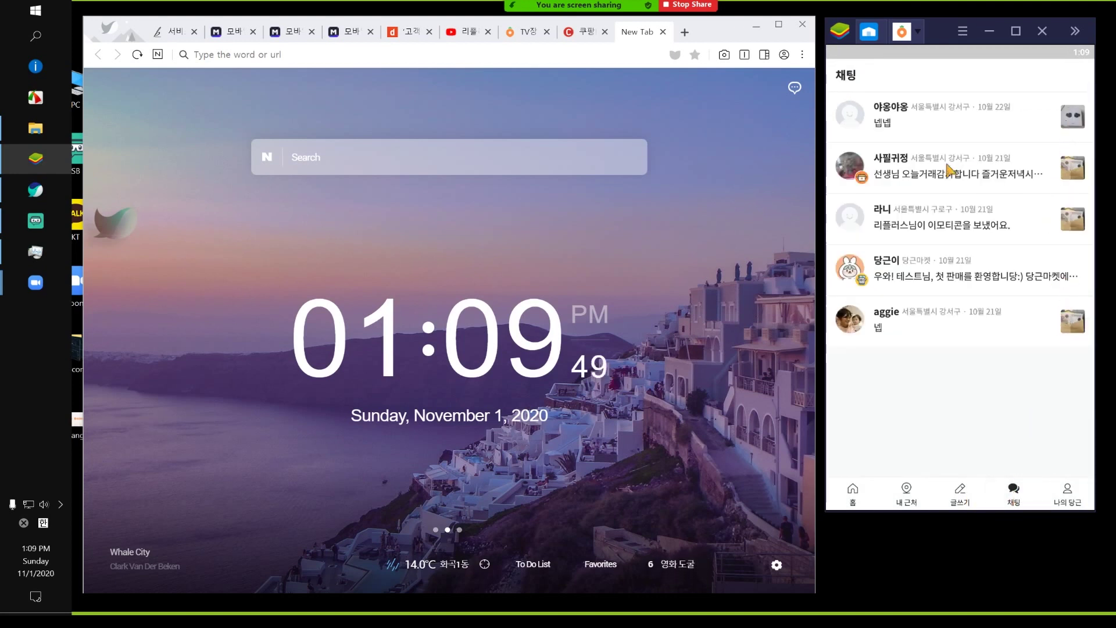
{"action": "left_click", "coordinate": [1068, 491]}
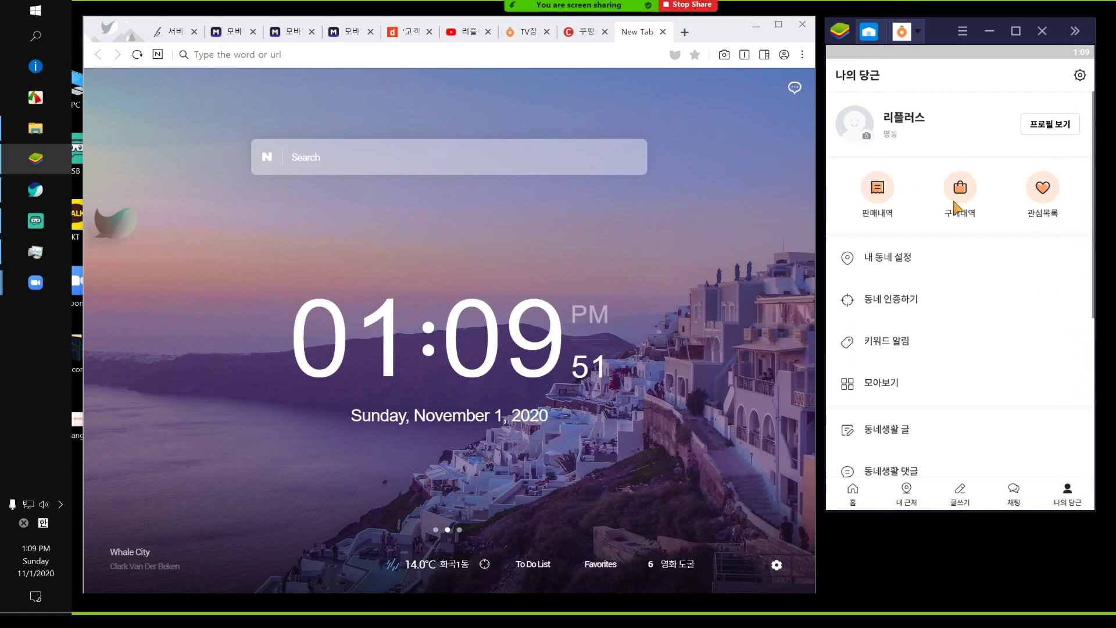
{"action": "left_click", "coordinate": [879, 189]}
{"action": "left_click", "coordinate": [959, 108]}
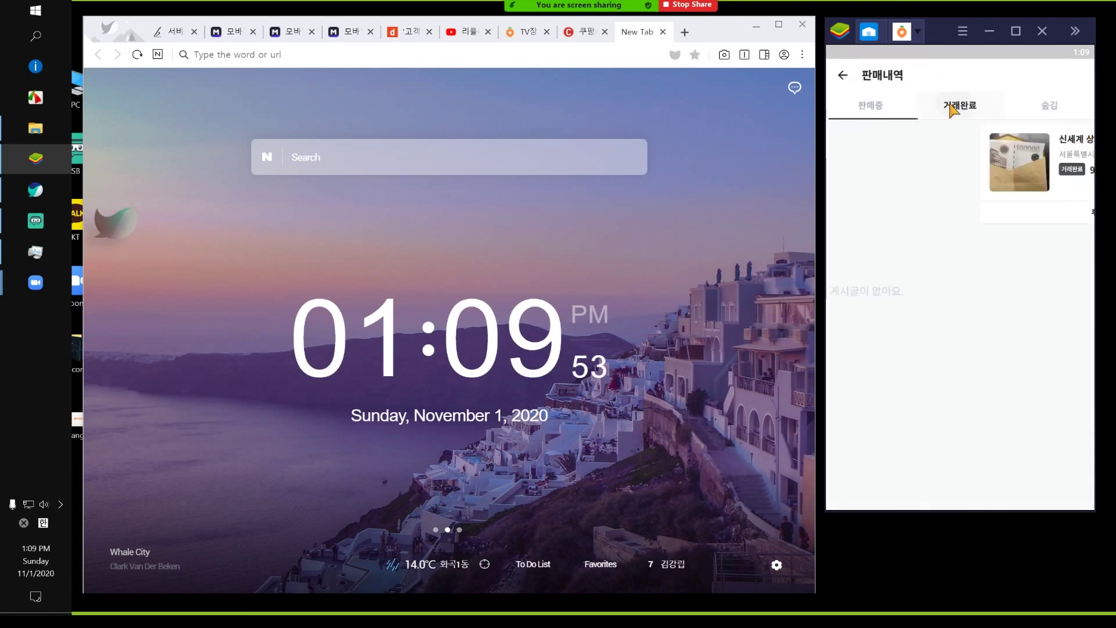
{"action": "left_click", "coordinate": [1077, 140]}
{"action": "left_click", "coordinate": [877, 495]}
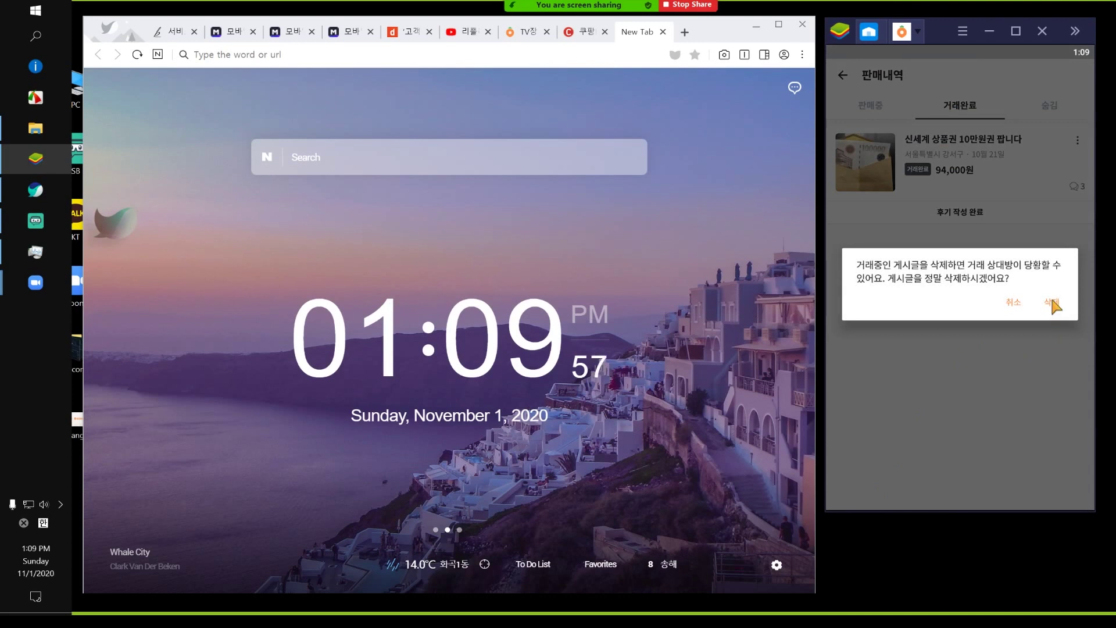
{"action": "left_click", "coordinate": [1052, 302]}
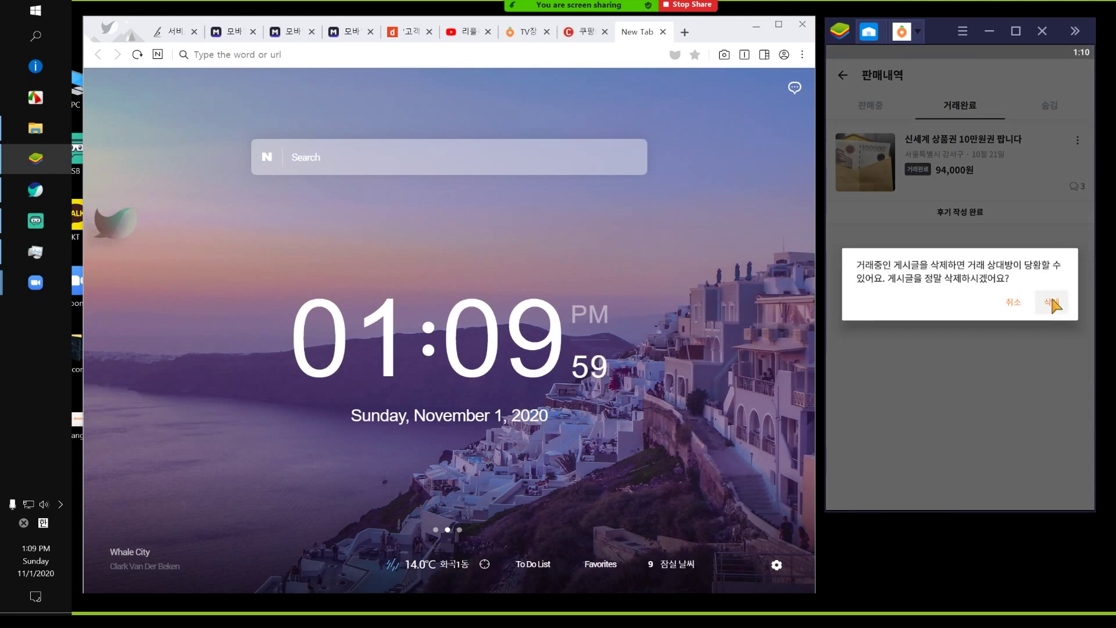
{"action": "left_click", "coordinate": [843, 79]}
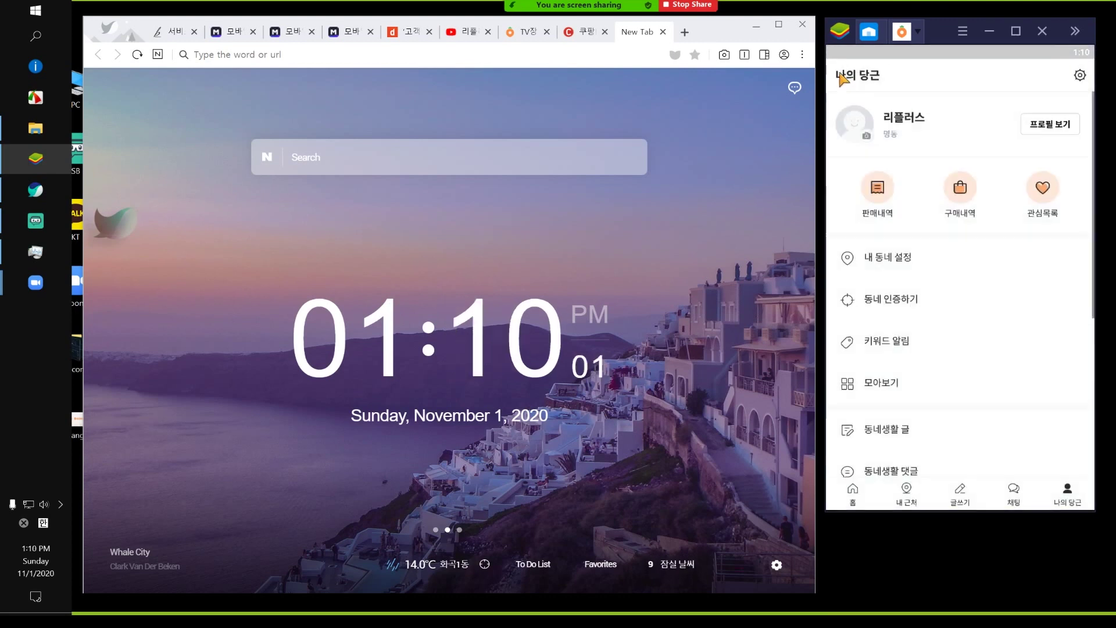
Step: Check Karrot's chat list, focus the browser, then return to Karrot's home feed
{"action": "left_click", "coordinate": [1014, 489]}
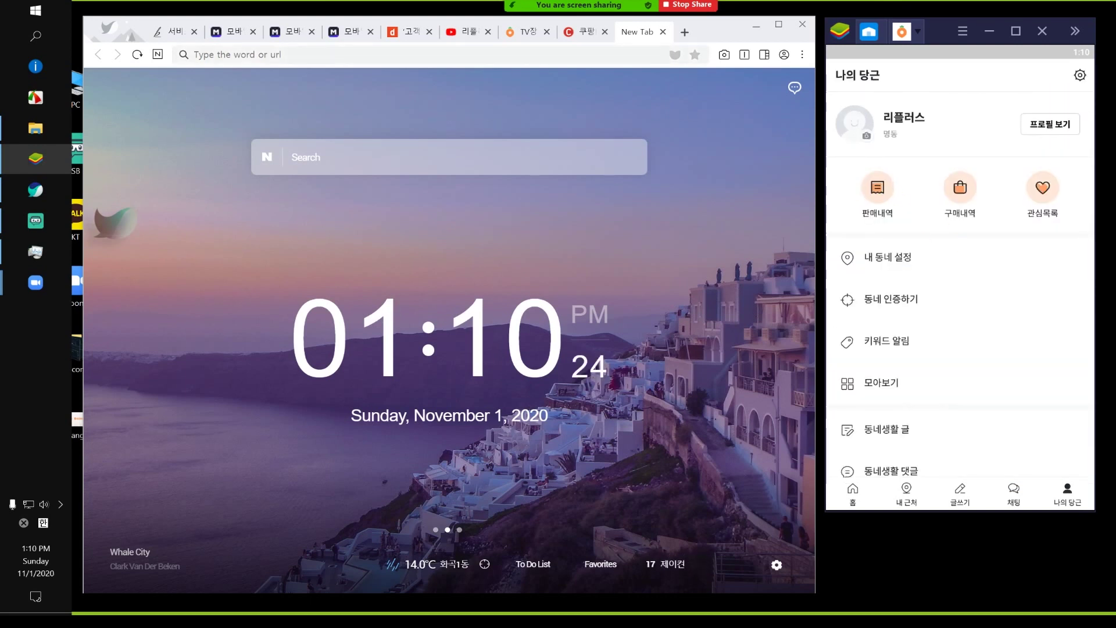
{"action": "left_click", "coordinate": [497, 71]}
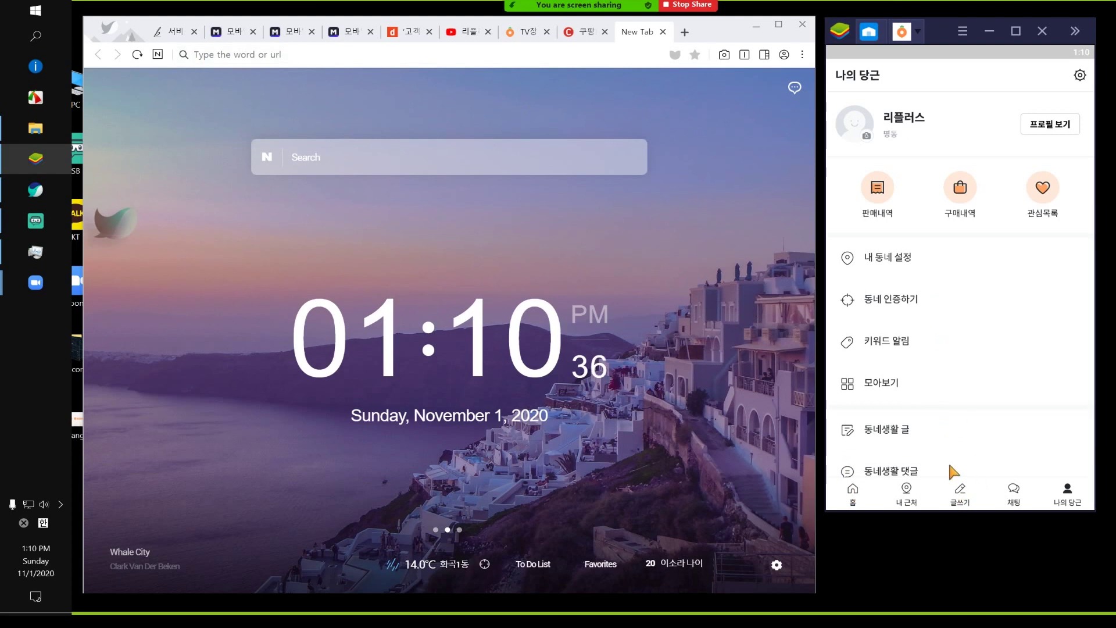
{"action": "left_click", "coordinate": [852, 494]}
Step: Search Karrot for 아이폰 and register an 아이폰 keyword alert from the results
{"action": "left_click", "coordinate": [1021, 76]}
{"action": "type", "text": "아이폰"}
{"action": "key", "text": "Return"}
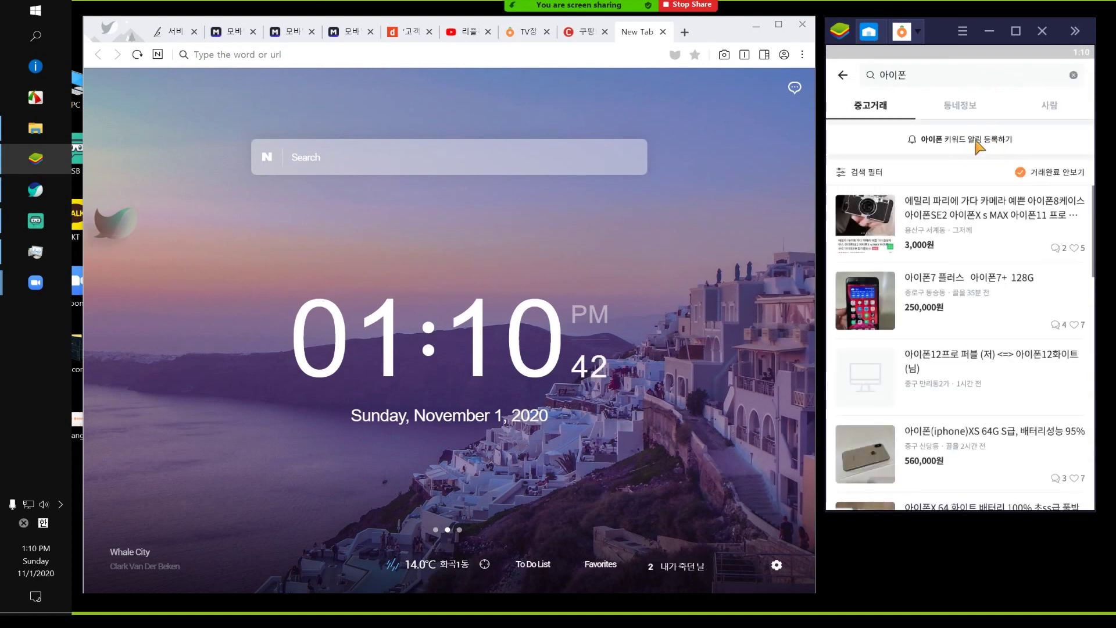
{"action": "left_click", "coordinate": [975, 137]}
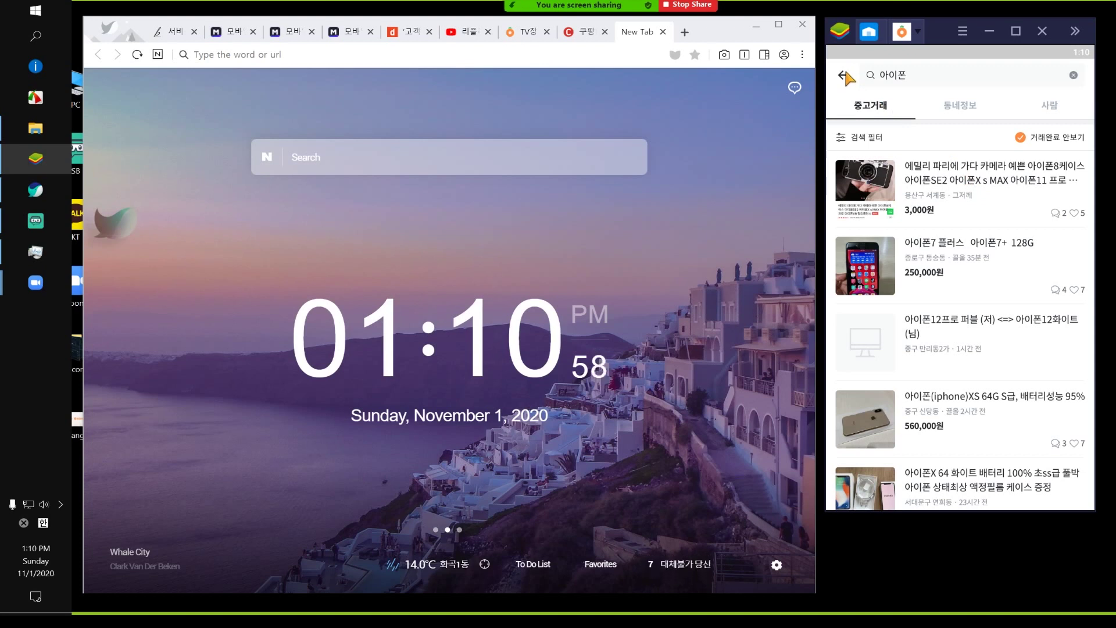
{"action": "left_click", "coordinate": [844, 75]}
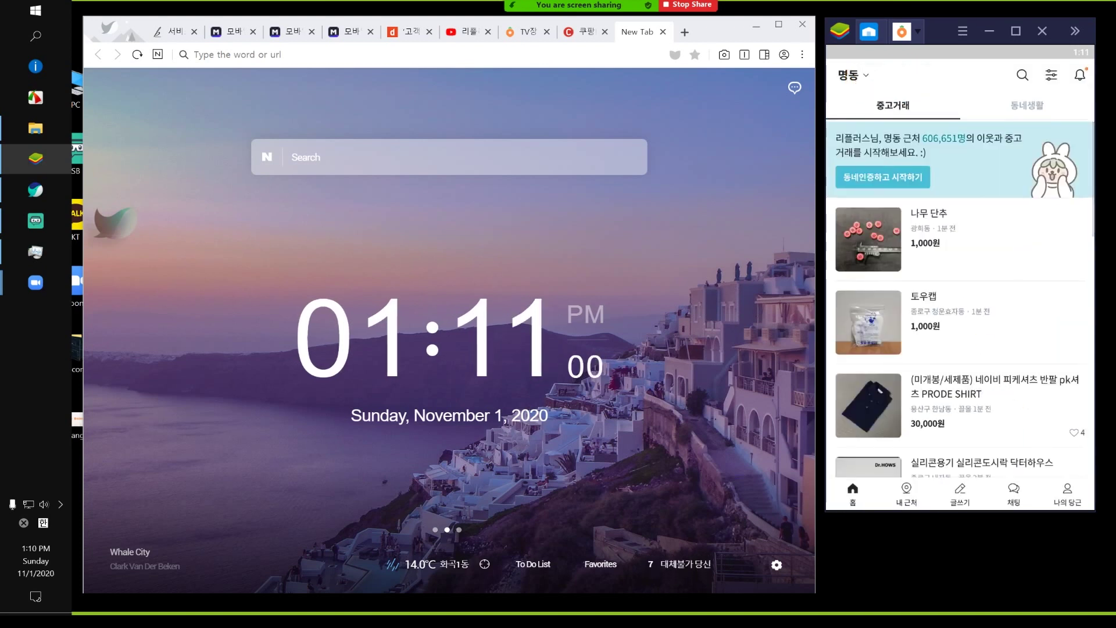
Step: View Karrot's keyword alerts, then bring Karrot to the front from the emulator's app list
{"action": "left_click", "coordinate": [1081, 75]}
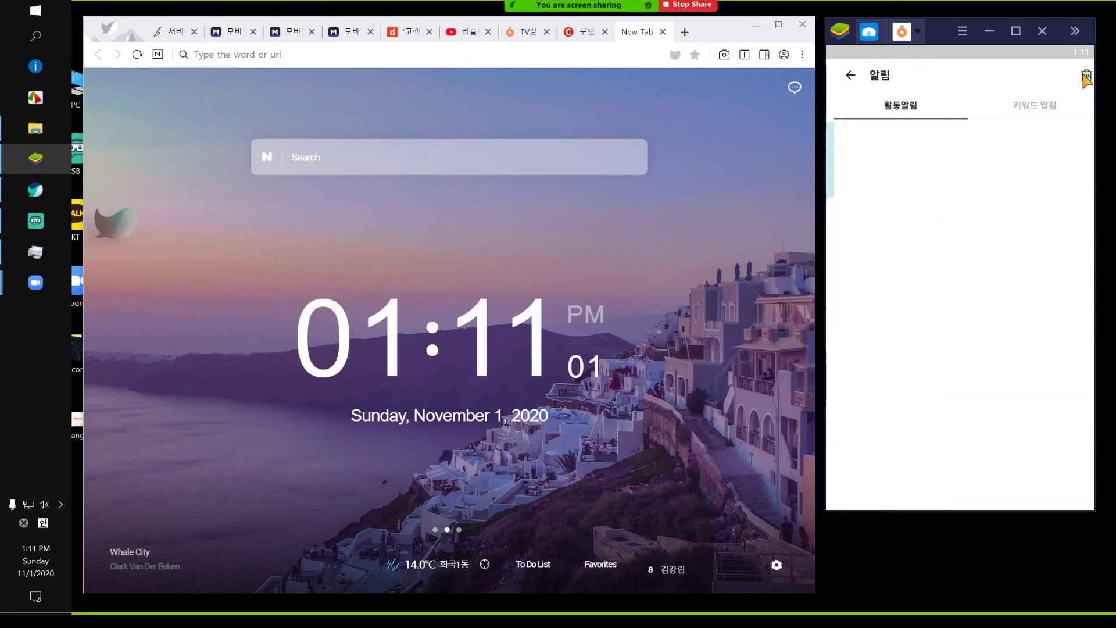
{"action": "left_click", "coordinate": [1026, 105]}
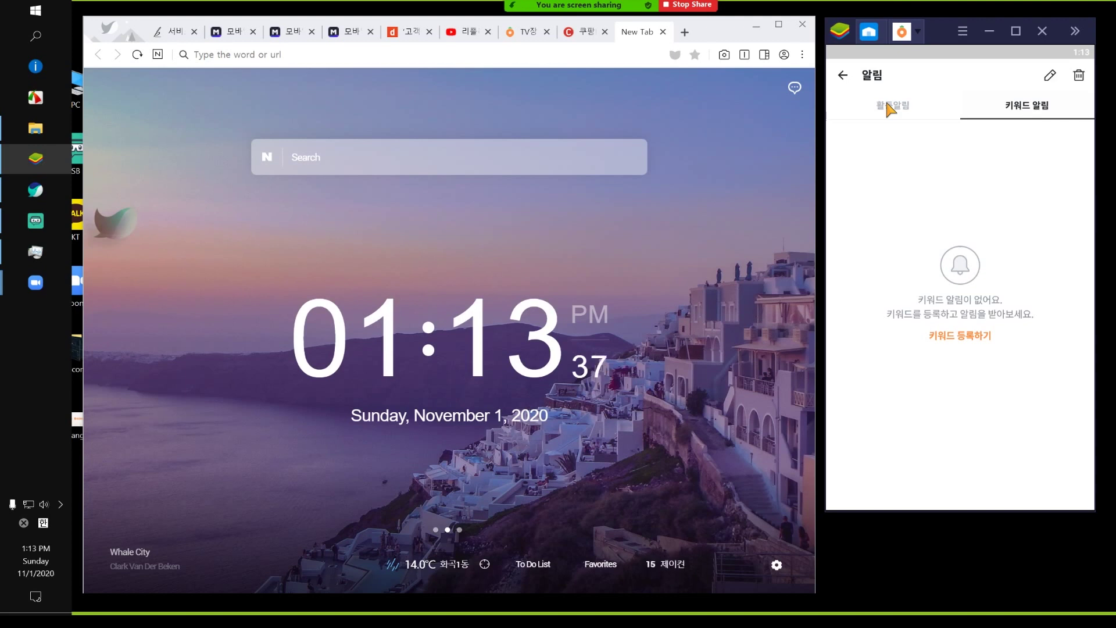
{"action": "left_click", "coordinate": [917, 31]}
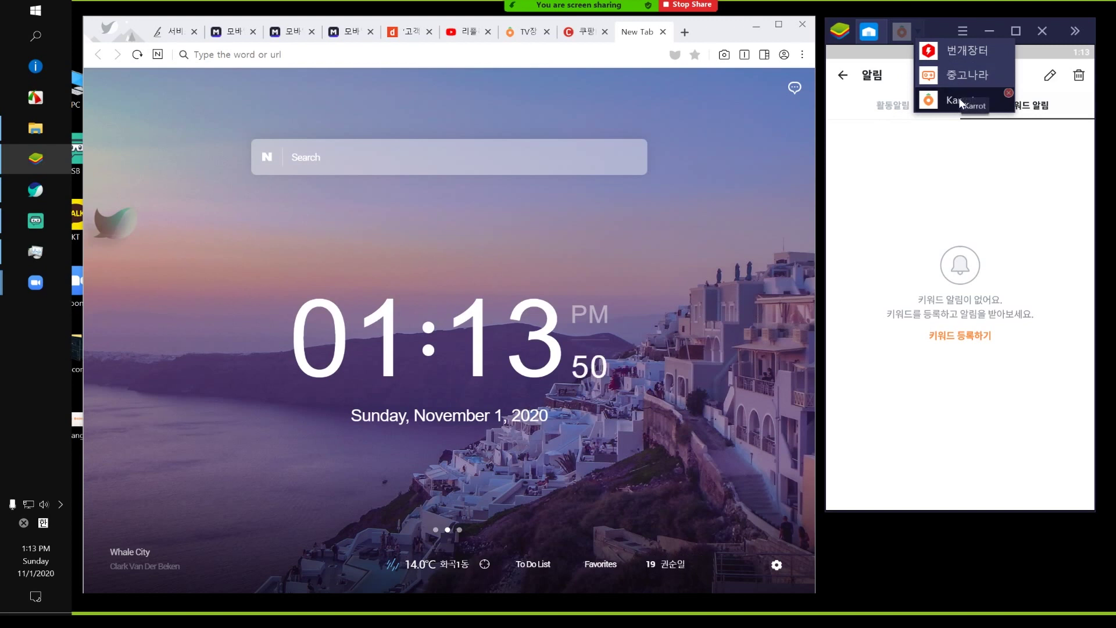
{"action": "left_click", "coordinate": [958, 98]}
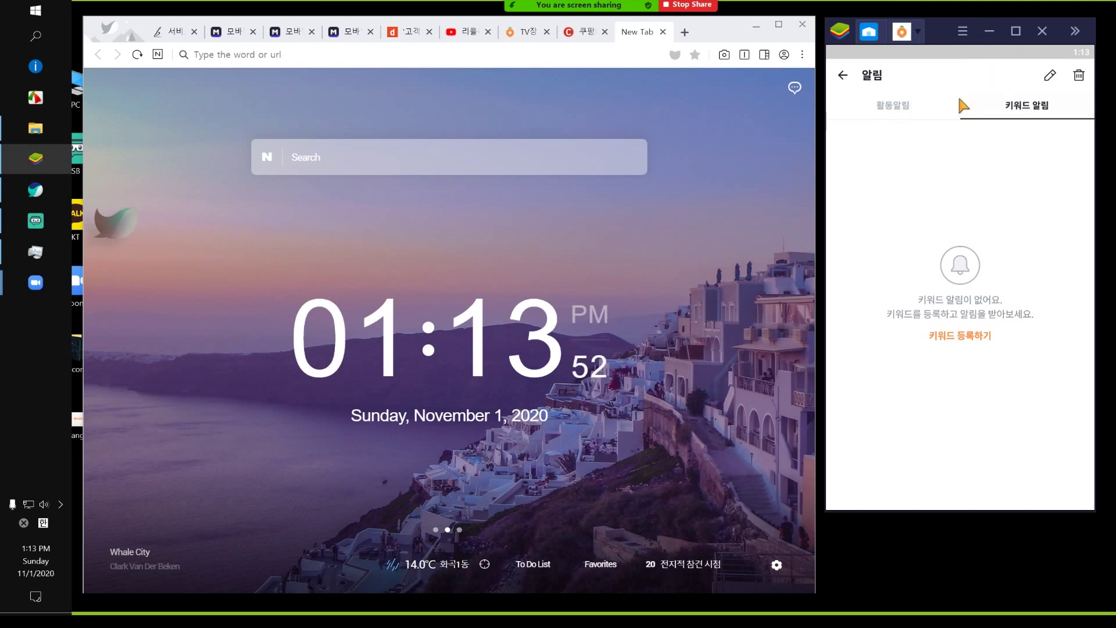
Step: Return to the 명동 home feed, scroll the listings, and open the chat list
{"action": "left_click", "coordinate": [846, 75]}
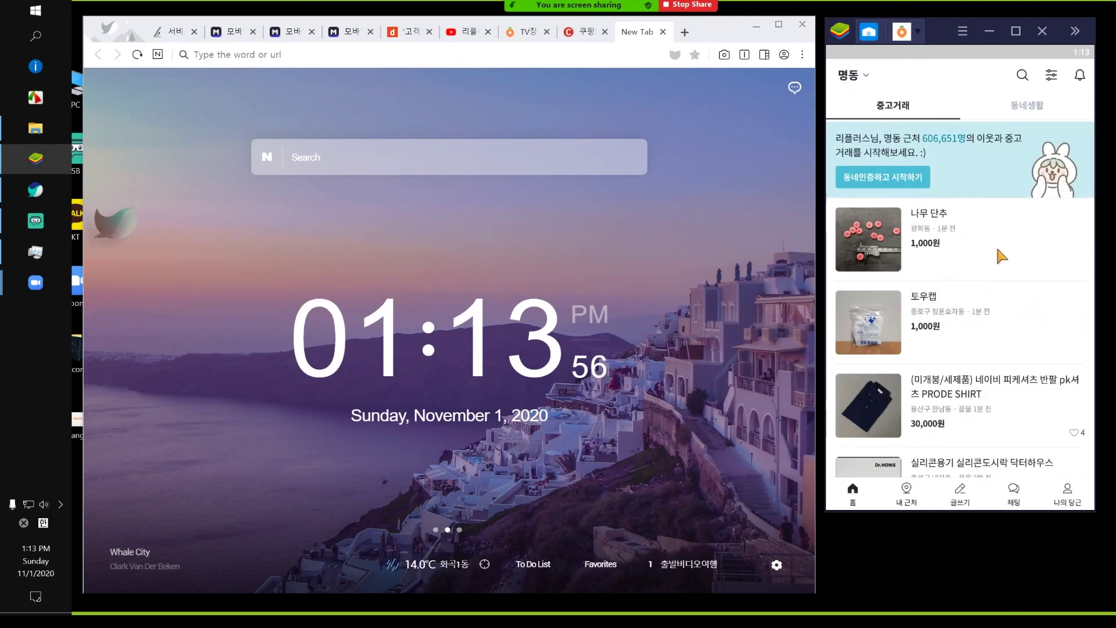
{"action": "scroll", "coordinate": [997, 245], "scroll_direction": "down", "scroll_amount": 3}
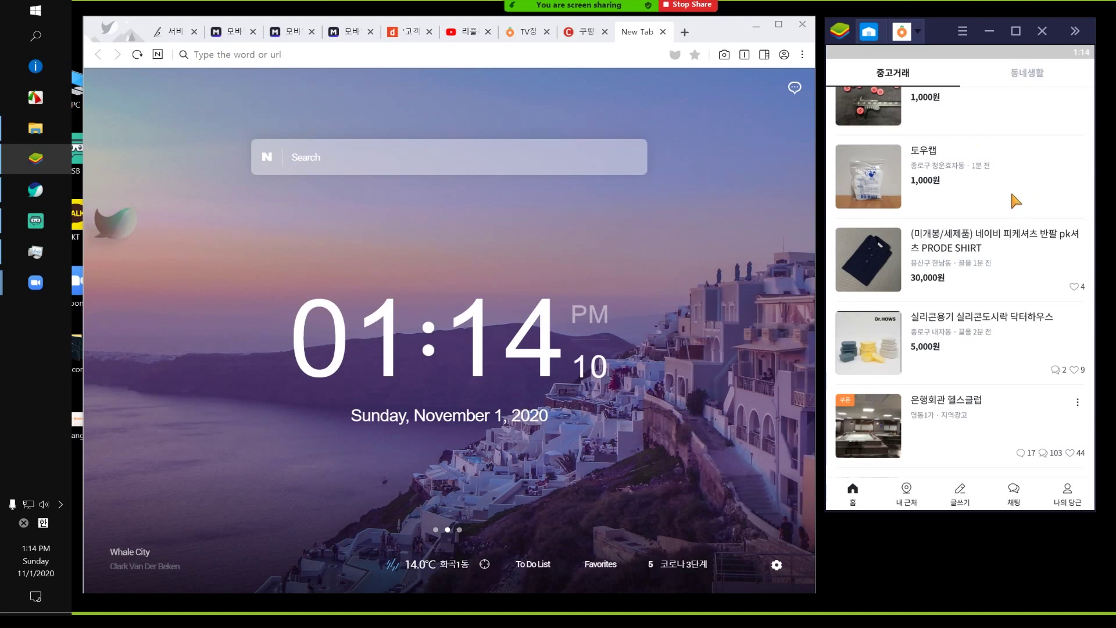
{"action": "left_click", "coordinate": [1015, 493]}
{"action": "left_click", "coordinate": [1067, 492]}
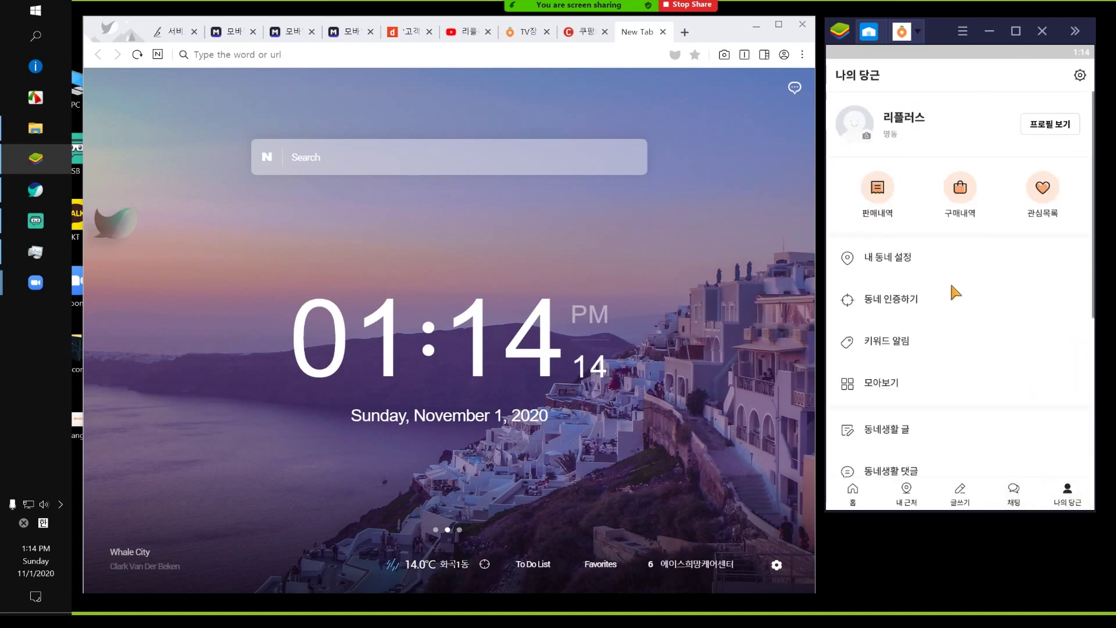
{"action": "left_click", "coordinate": [974, 198]}
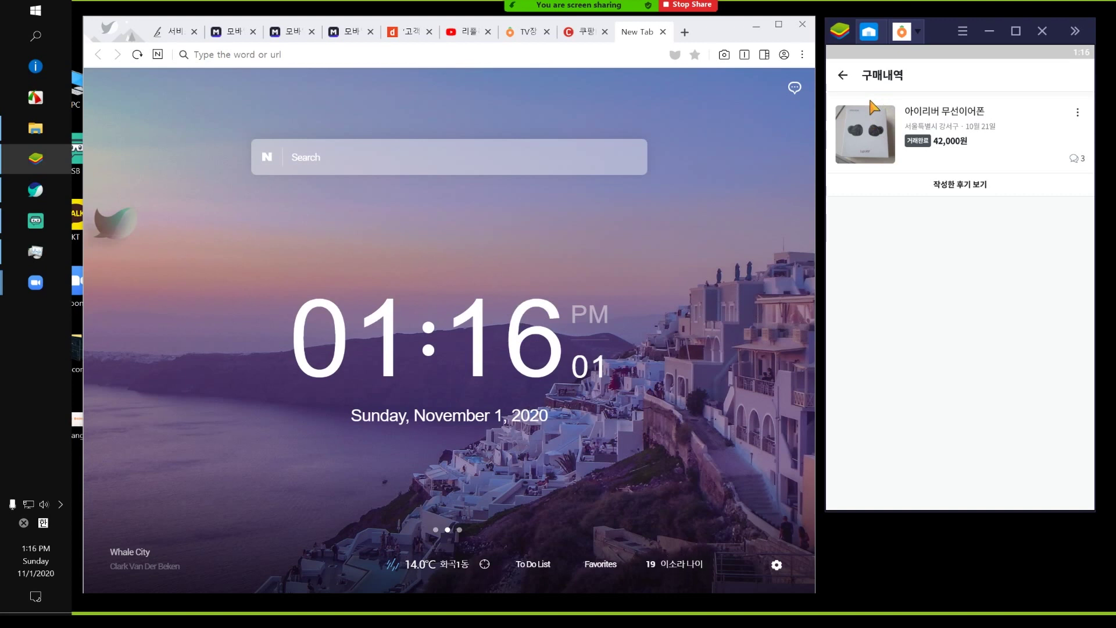
{"action": "left_click", "coordinate": [843, 75]}
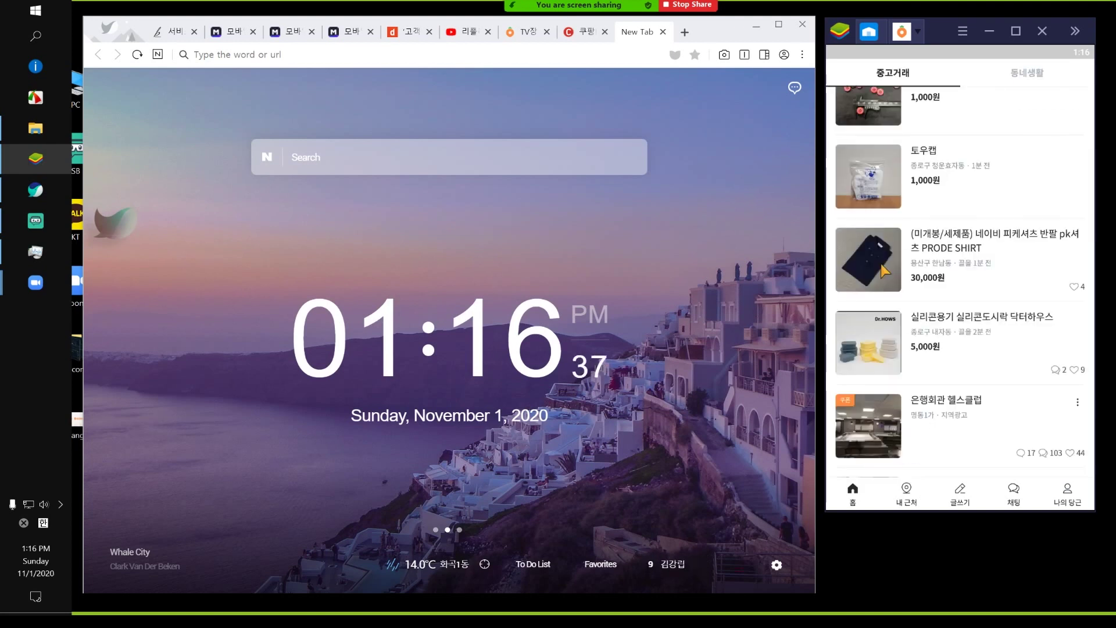
Step: Open the 30,000원 navy PRODE SHIRT listing, read its description, and check its ⋮ options
{"action": "left_click", "coordinate": [881, 263]}
{"action": "scroll", "coordinate": [954, 256], "scroll_direction": "down", "scroll_amount": 5}
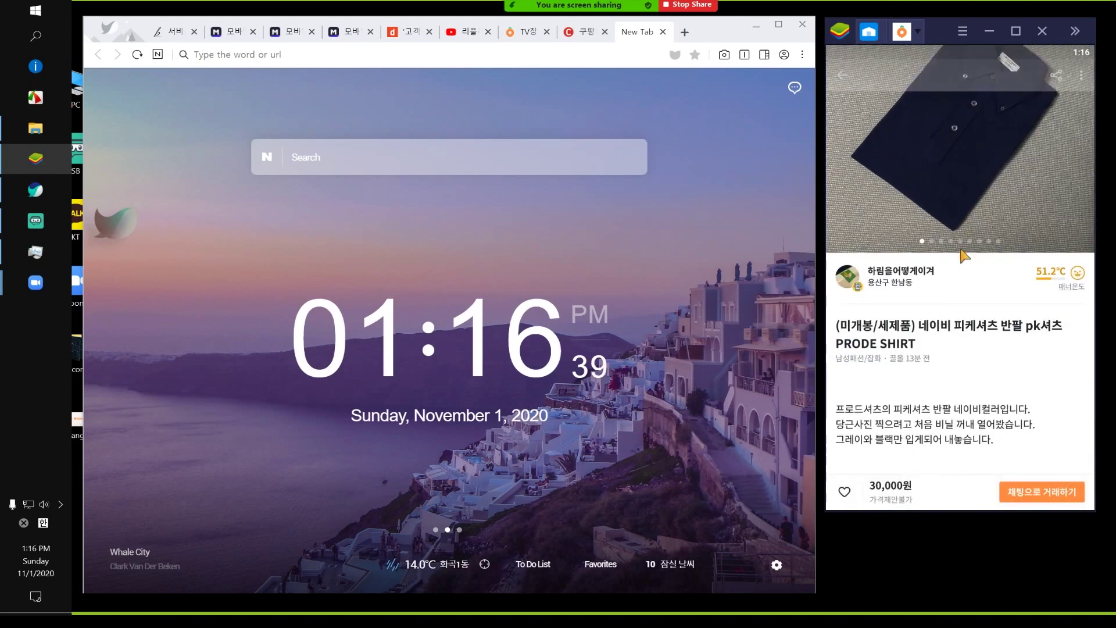
{"action": "scroll", "coordinate": [916, 234], "scroll_direction": "down", "scroll_amount": 3}
{"action": "scroll", "coordinate": [879, 242], "scroll_direction": "up", "scroll_amount": 3}
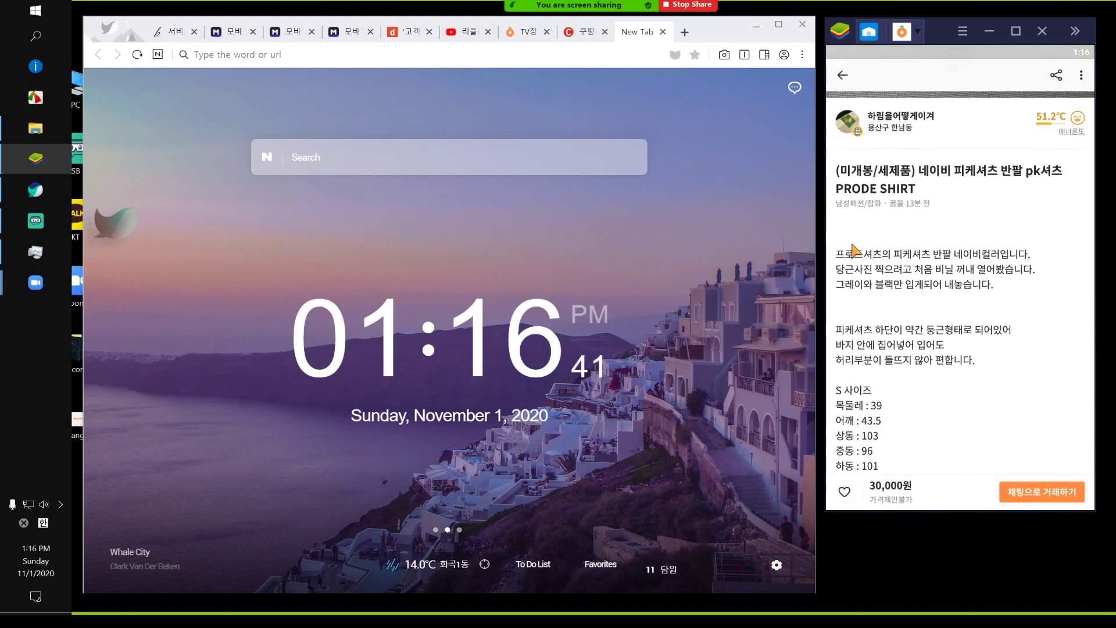
{"action": "scroll", "coordinate": [872, 232], "scroll_direction": "down", "scroll_amount": 5}
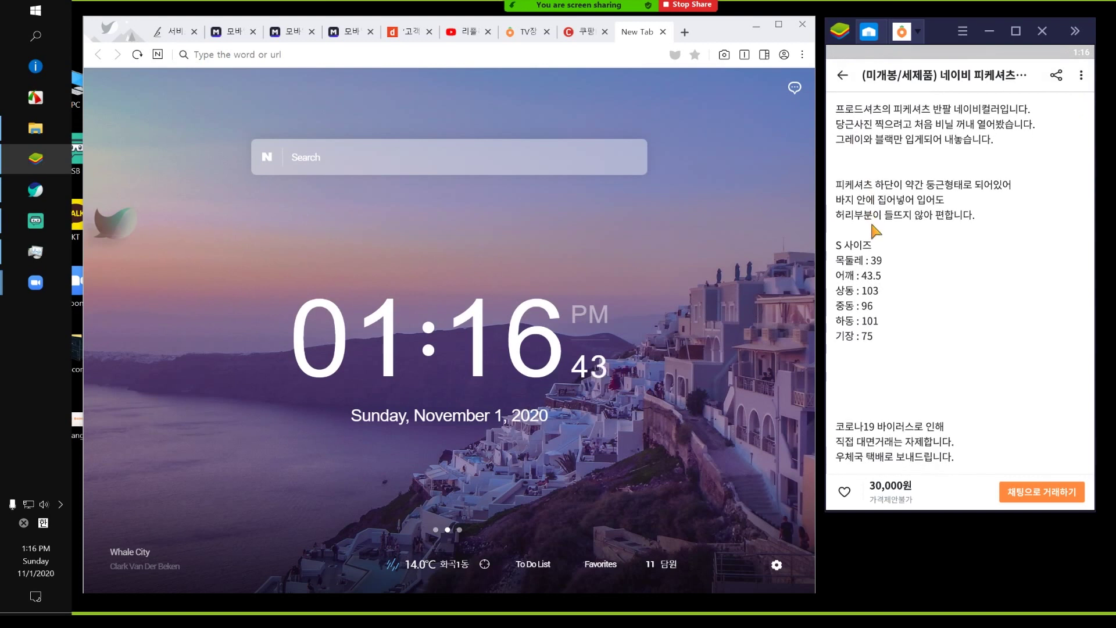
{"action": "scroll", "coordinate": [877, 232], "scroll_direction": "down", "scroll_amount": 3}
{"action": "scroll", "coordinate": [889, 260], "scroll_direction": "up", "scroll_amount": 5}
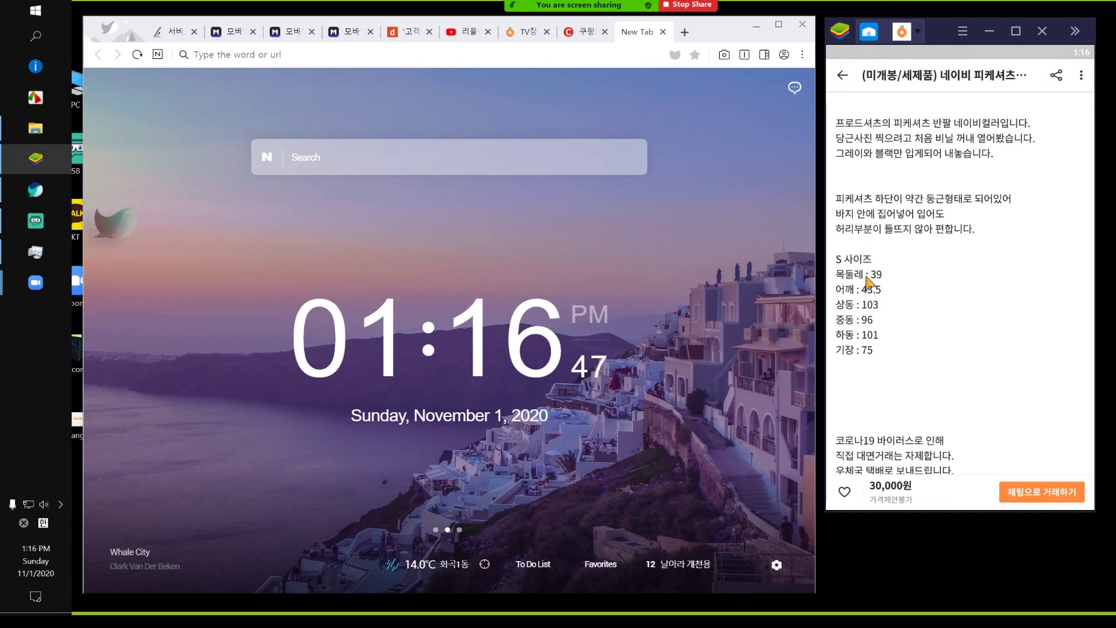
{"action": "scroll", "coordinate": [877, 274], "scroll_direction": "up", "scroll_amount": 5}
{"action": "scroll", "coordinate": [872, 249], "scroll_direction": "down", "scroll_amount": 5}
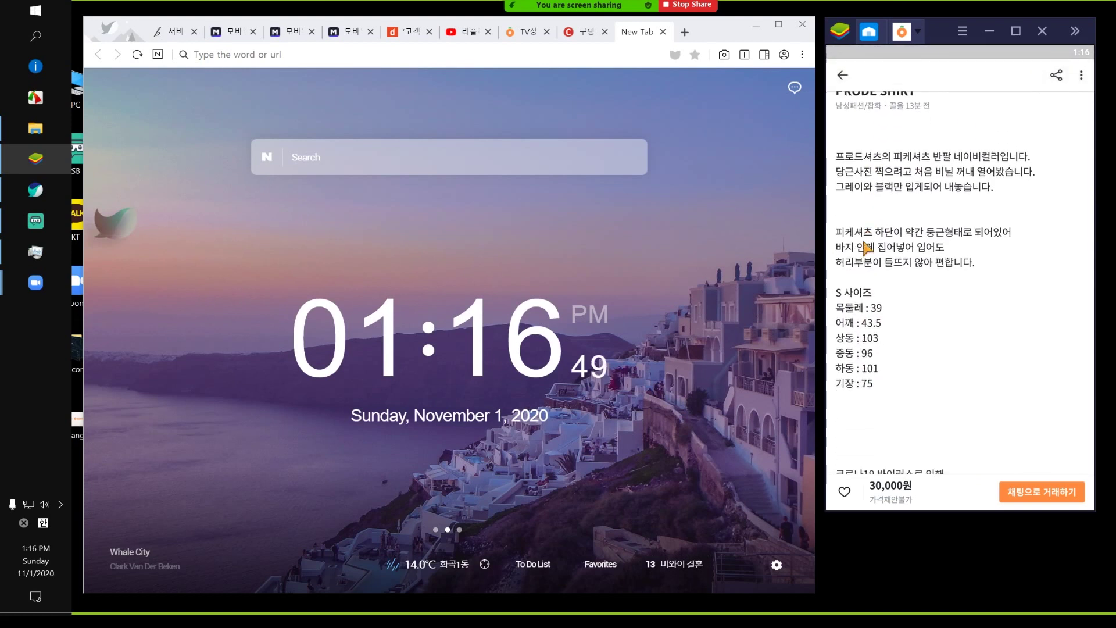
{"action": "scroll", "coordinate": [865, 238], "scroll_direction": "down", "scroll_amount": 8}
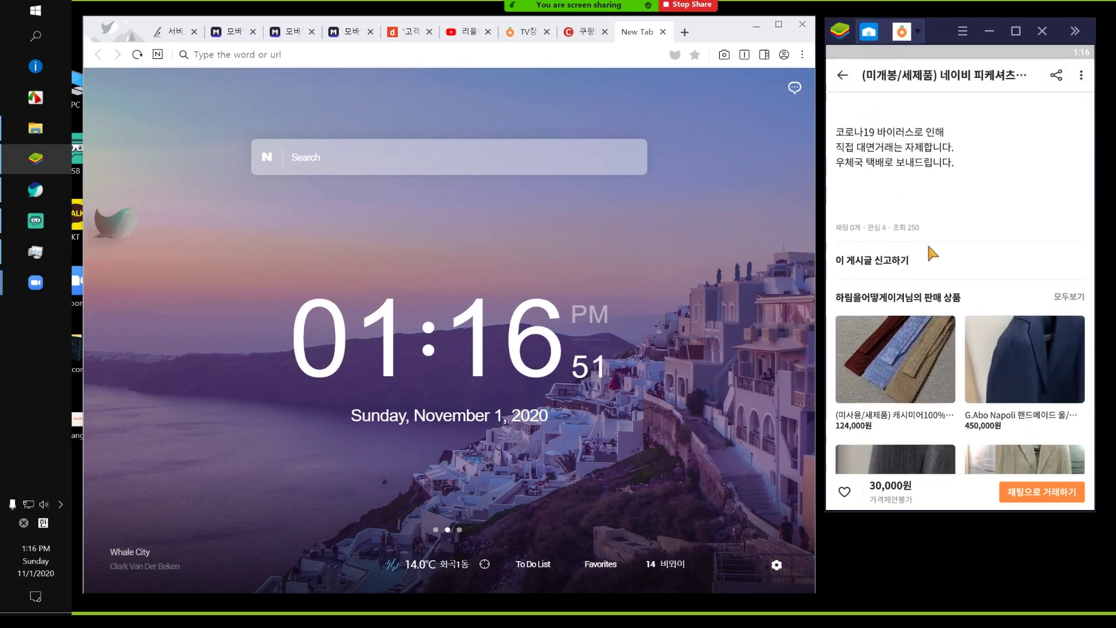
{"action": "scroll", "coordinate": [927, 256], "scroll_direction": "up", "scroll_amount": 10}
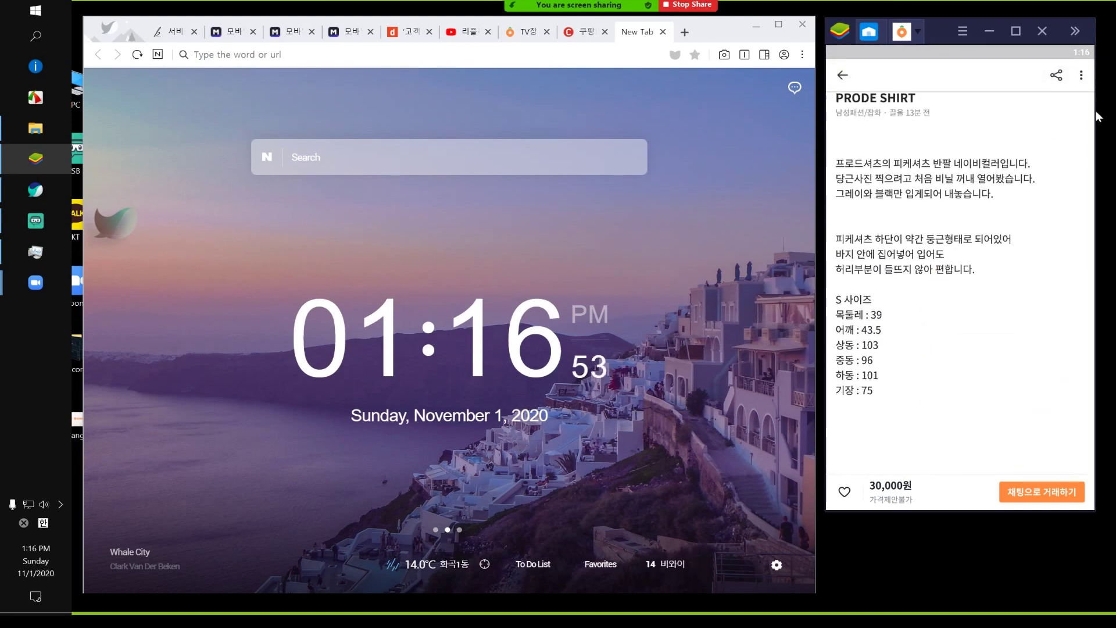
{"action": "left_click", "coordinate": [1081, 75]}
{"action": "left_click", "coordinate": [915, 243]}
Step: Scroll back up through the PRODE SHIRT listing's photos and description
{"action": "scroll", "coordinate": [916, 244], "scroll_direction": "up", "scroll_amount": 1}
{"action": "scroll", "coordinate": [915, 244], "scroll_direction": "up", "scroll_amount": 5}
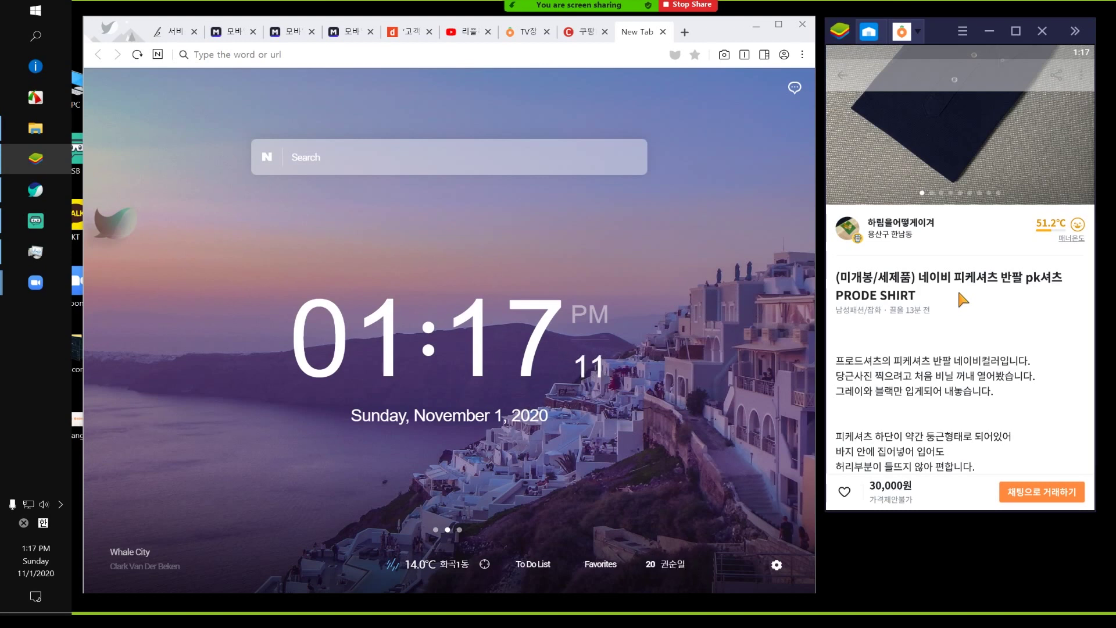
{"action": "scroll", "coordinate": [957, 288], "scroll_direction": "down", "scroll_amount": 3}
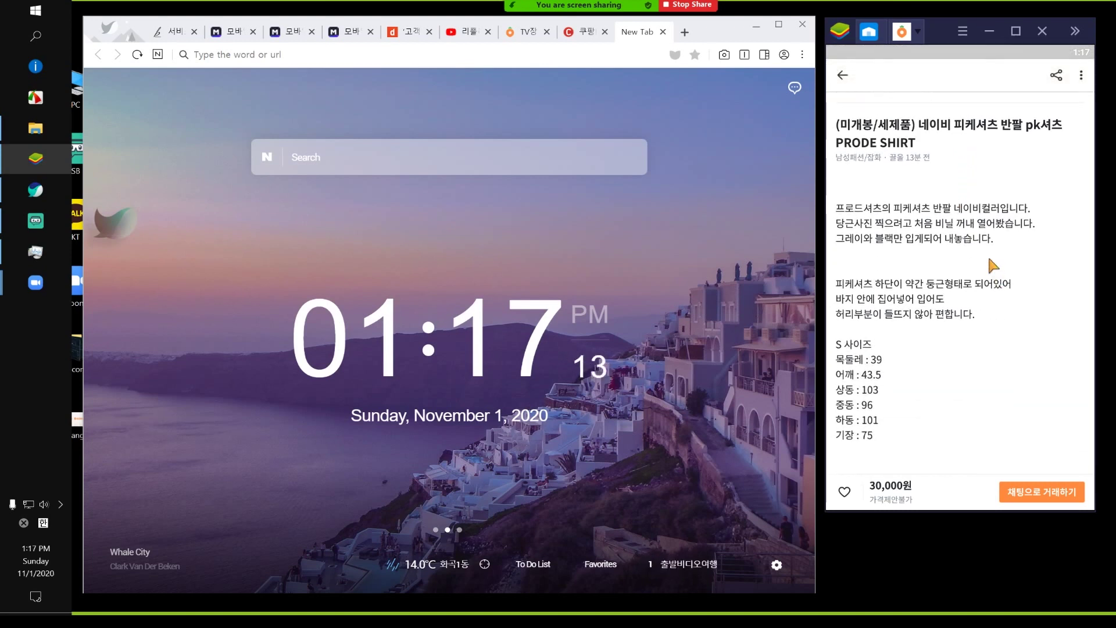
{"action": "scroll", "coordinate": [988, 258], "scroll_direction": "up", "scroll_amount": 3}
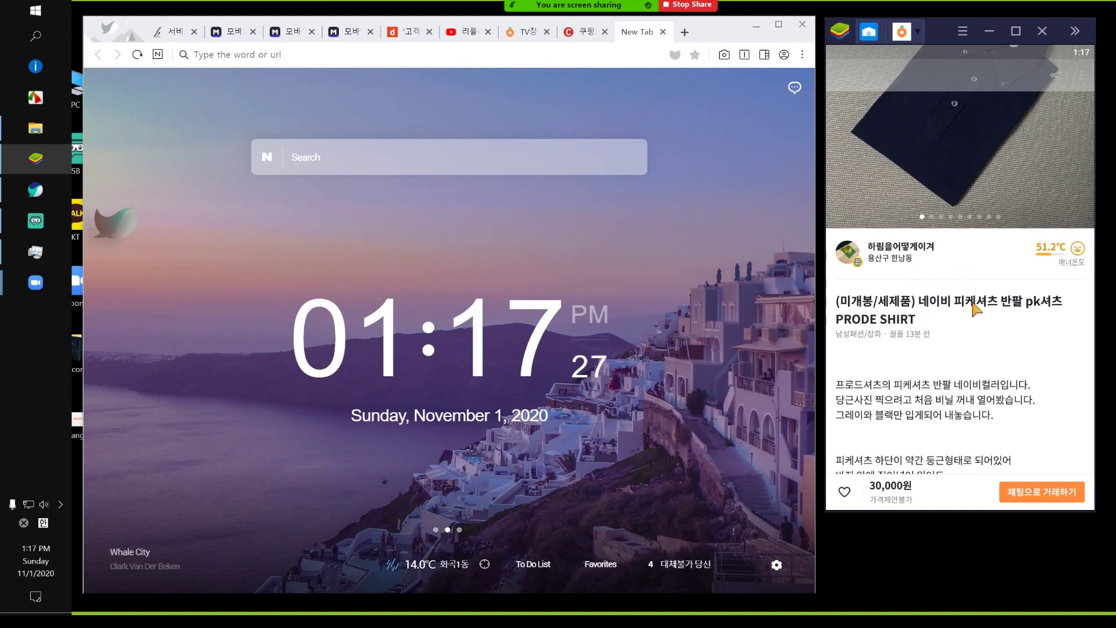
{"action": "scroll", "coordinate": [984, 306], "scroll_direction": "up", "scroll_amount": 2}
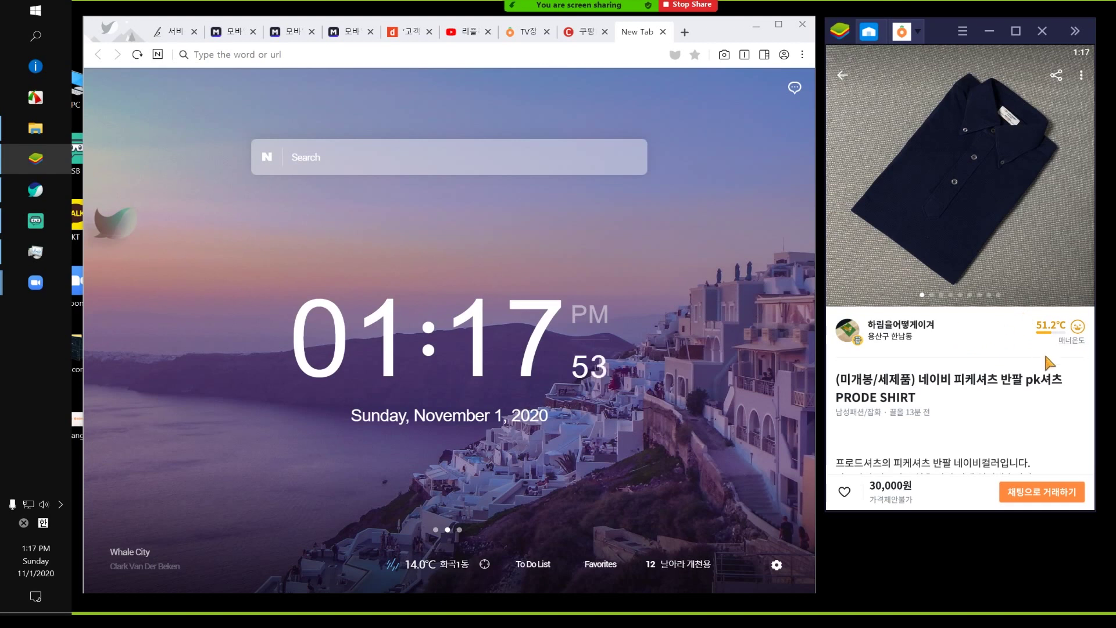
{"action": "scroll", "coordinate": [1038, 332], "scroll_direction": "down", "scroll_amount": 3}
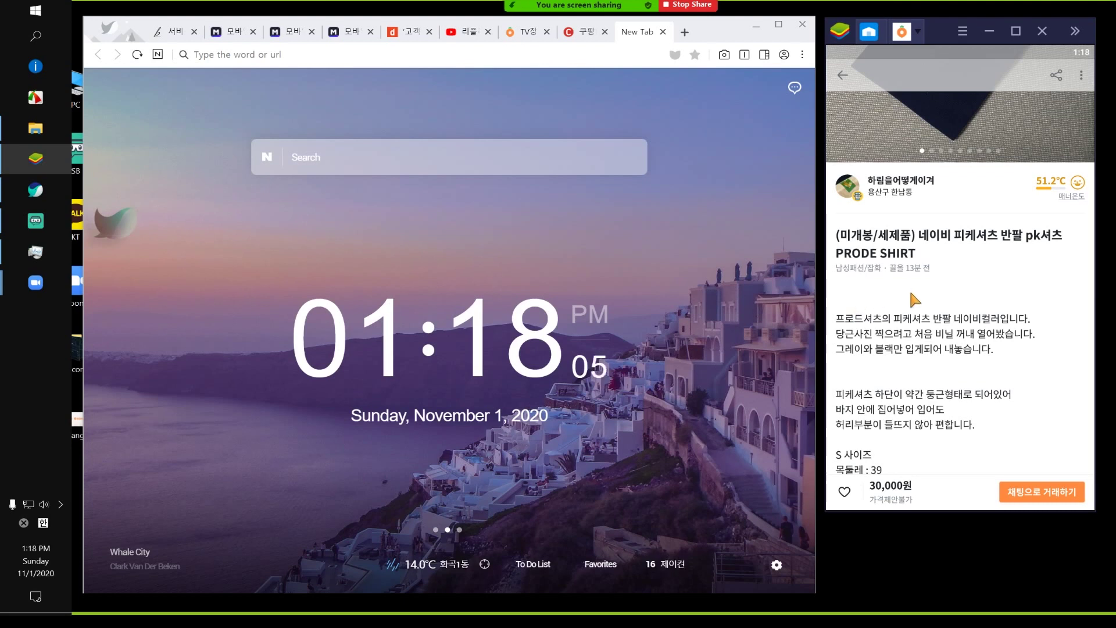
{"action": "scroll", "coordinate": [988, 302], "scroll_direction": "up", "scroll_amount": 3}
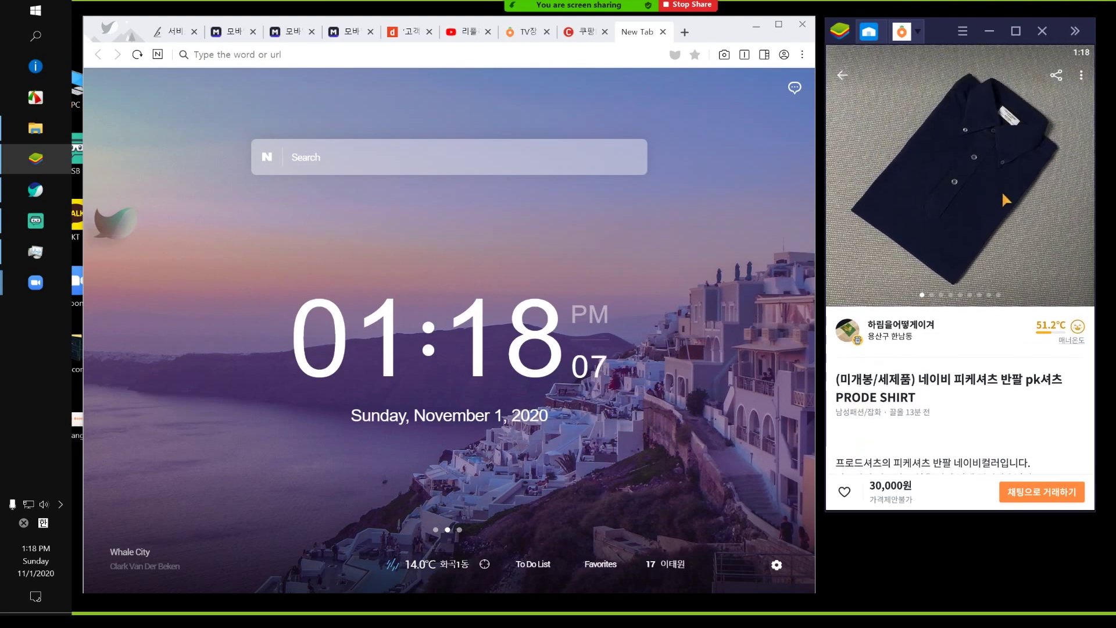
{"action": "scroll", "coordinate": [947, 193], "scroll_direction": "down", "scroll_amount": 3}
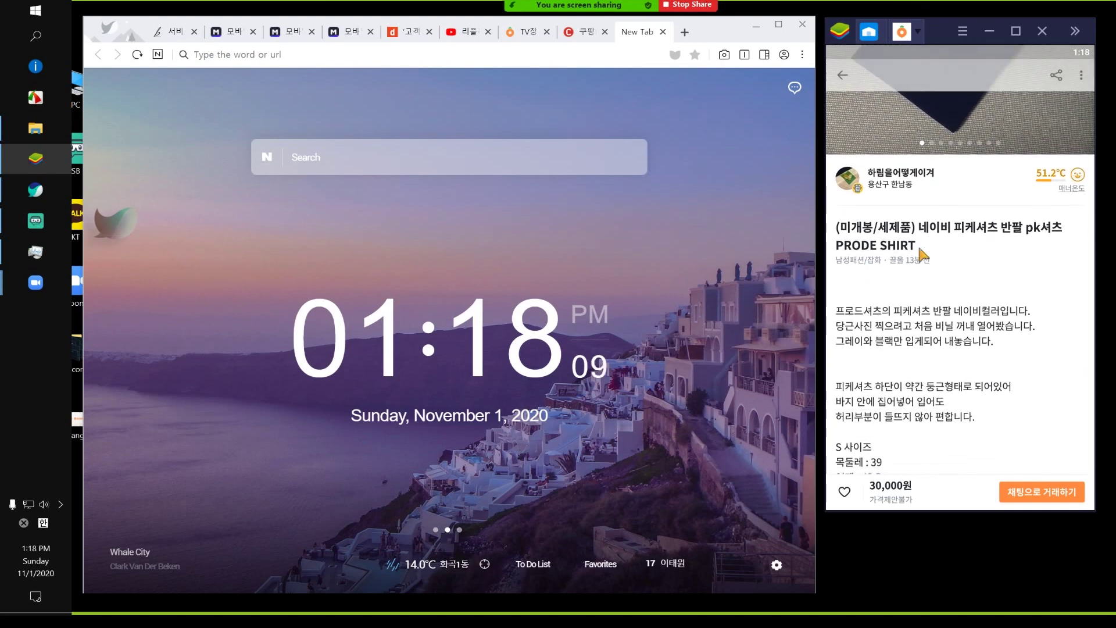
{"action": "scroll", "coordinate": [969, 279], "scroll_direction": "down", "scroll_amount": 3}
{"action": "scroll", "coordinate": [968, 278], "scroll_direction": "up", "scroll_amount": 3}
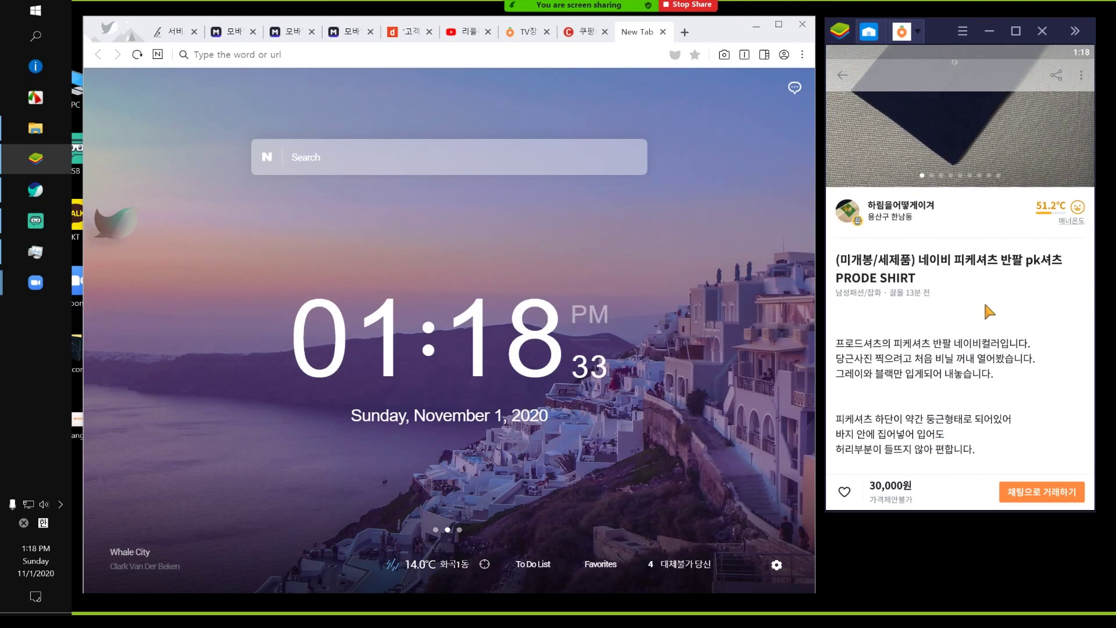
Step: Glance at the Coupang iPhone 10 results, then show the daangn TV stand listing at 30,000원 in Whale
{"action": "left_click", "coordinate": [581, 36]}
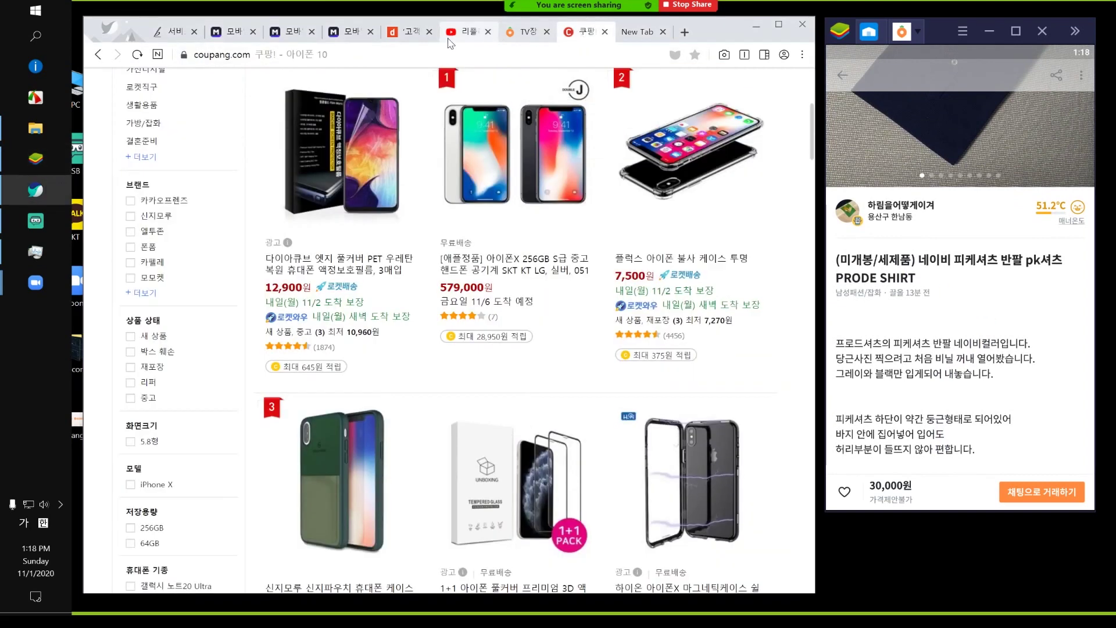
{"action": "left_click", "coordinate": [521, 37]}
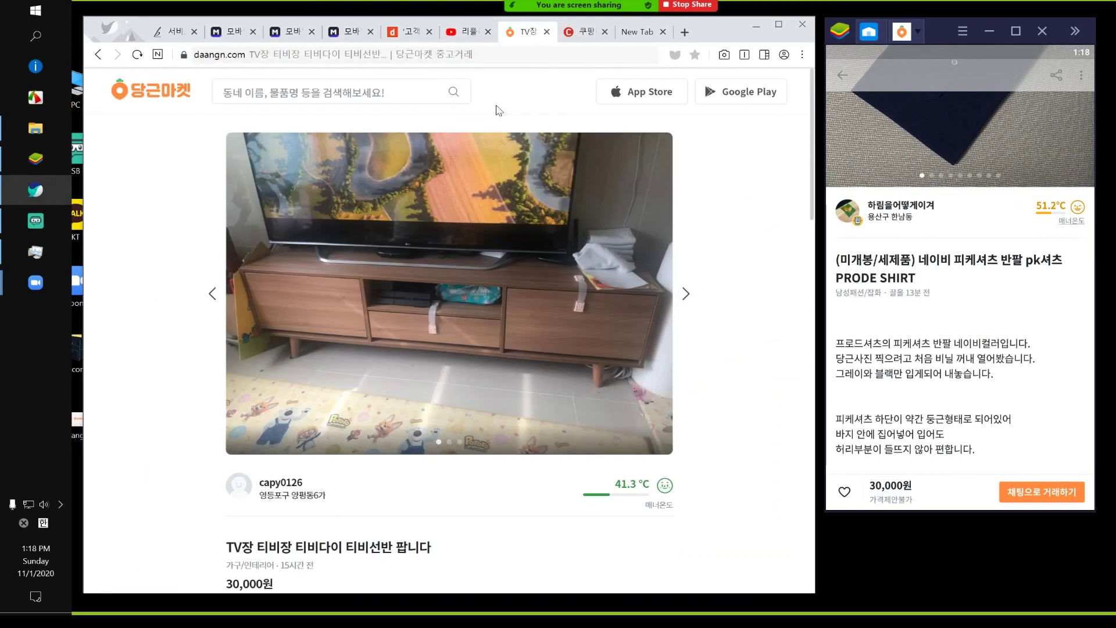
{"action": "left_click", "coordinate": [981, 267]}
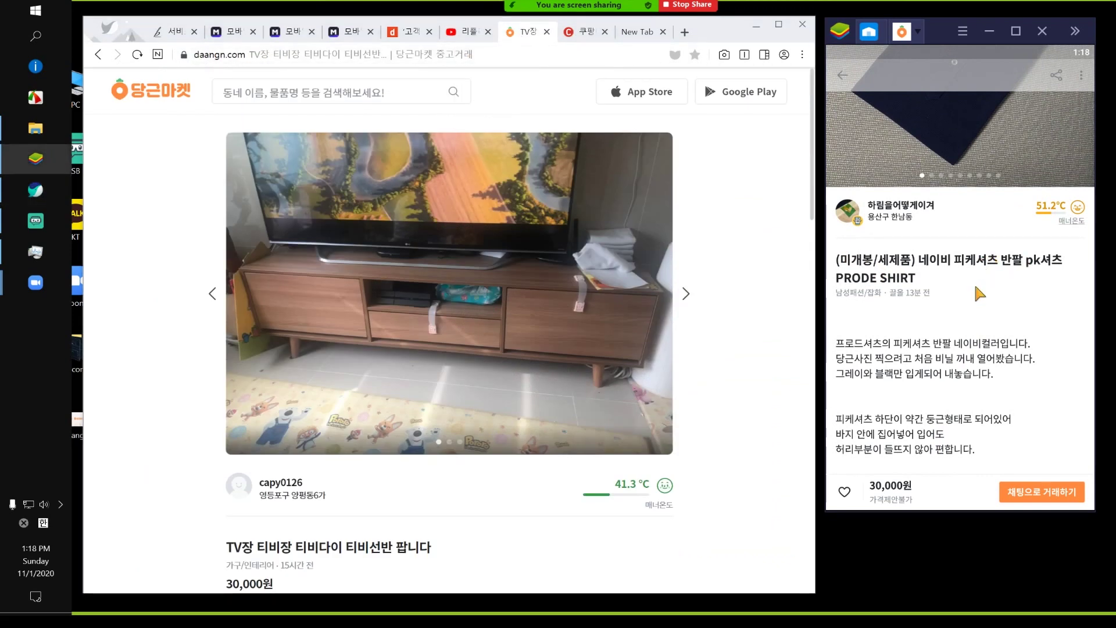
Step: Review the 30,000원 PRODE SHIRT listing in Karrot, then return to the 중고거래 feed
{"action": "scroll", "coordinate": [974, 270], "scroll_direction": "up", "scroll_amount": 3}
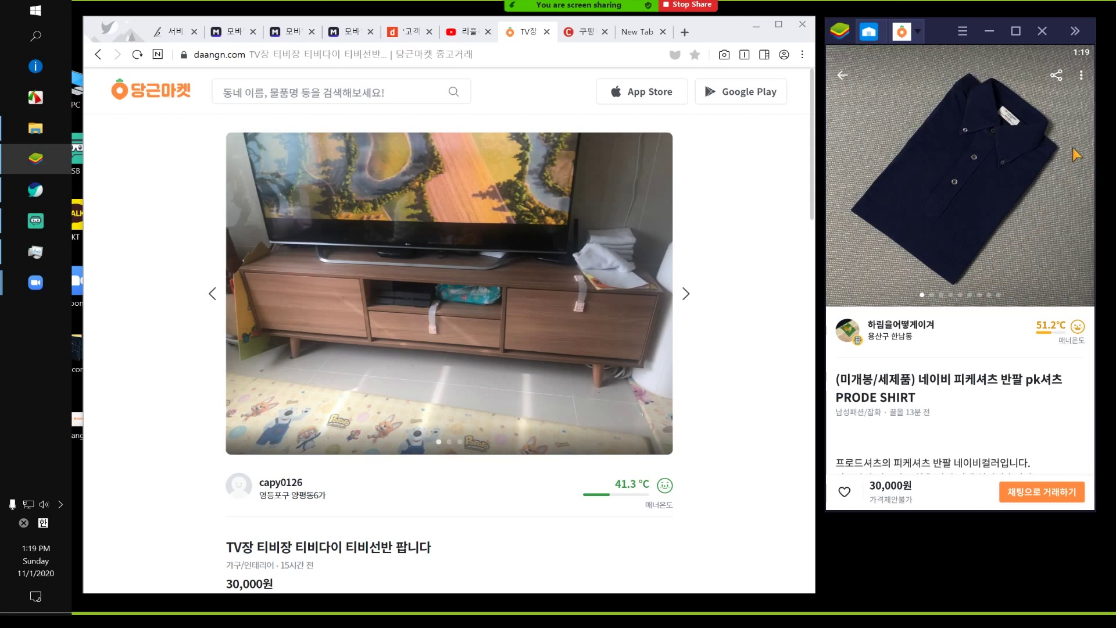
{"action": "scroll", "coordinate": [1044, 221], "scroll_direction": "down", "scroll_amount": 5}
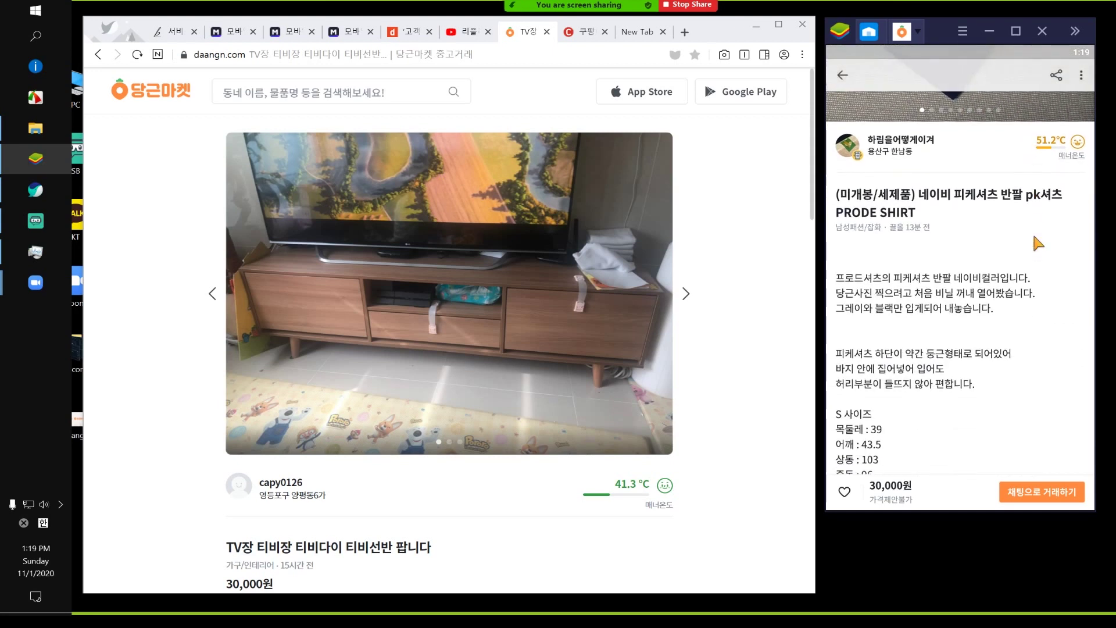
{"action": "scroll", "coordinate": [1010, 260], "scroll_direction": "down", "scroll_amount": 5}
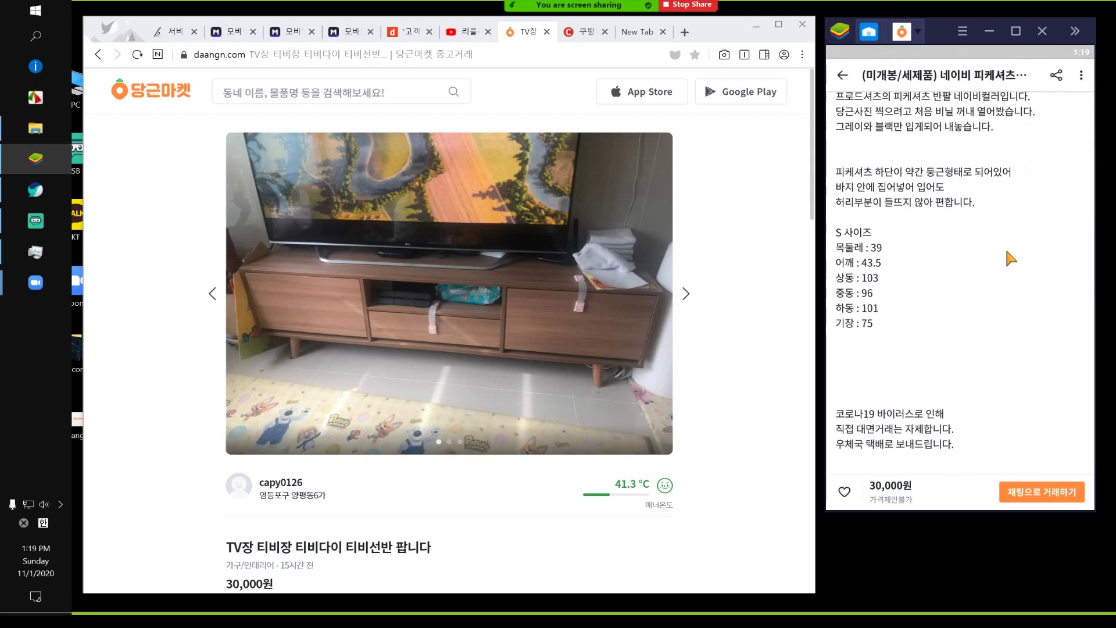
{"action": "scroll", "coordinate": [1006, 246], "scroll_direction": "up", "scroll_amount": 8}
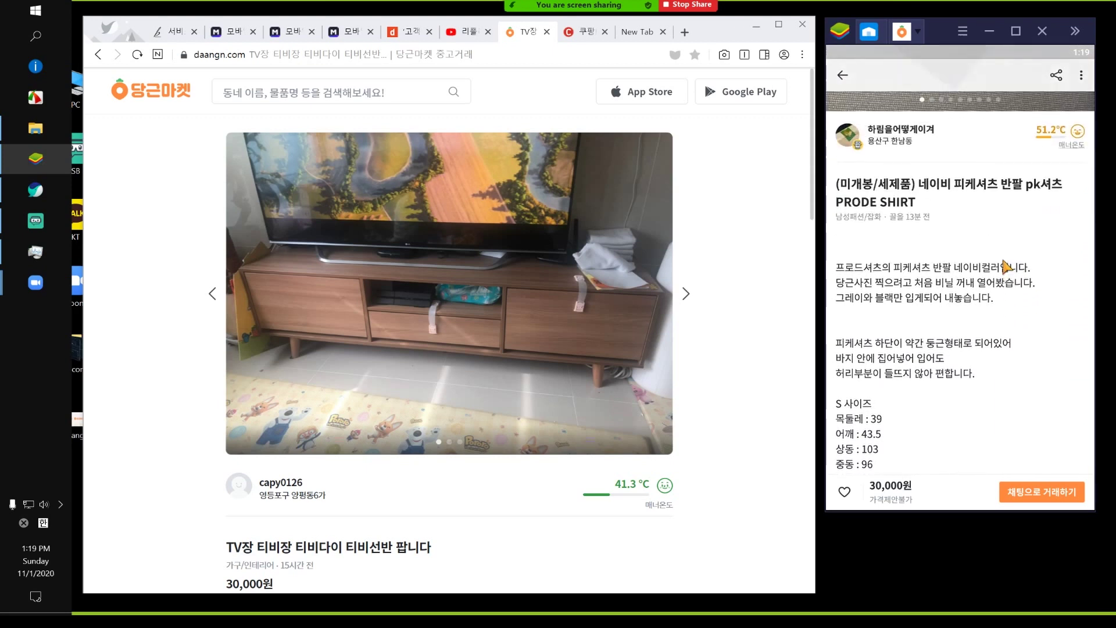
{"action": "scroll", "coordinate": [1003, 260], "scroll_direction": "up", "scroll_amount": 2}
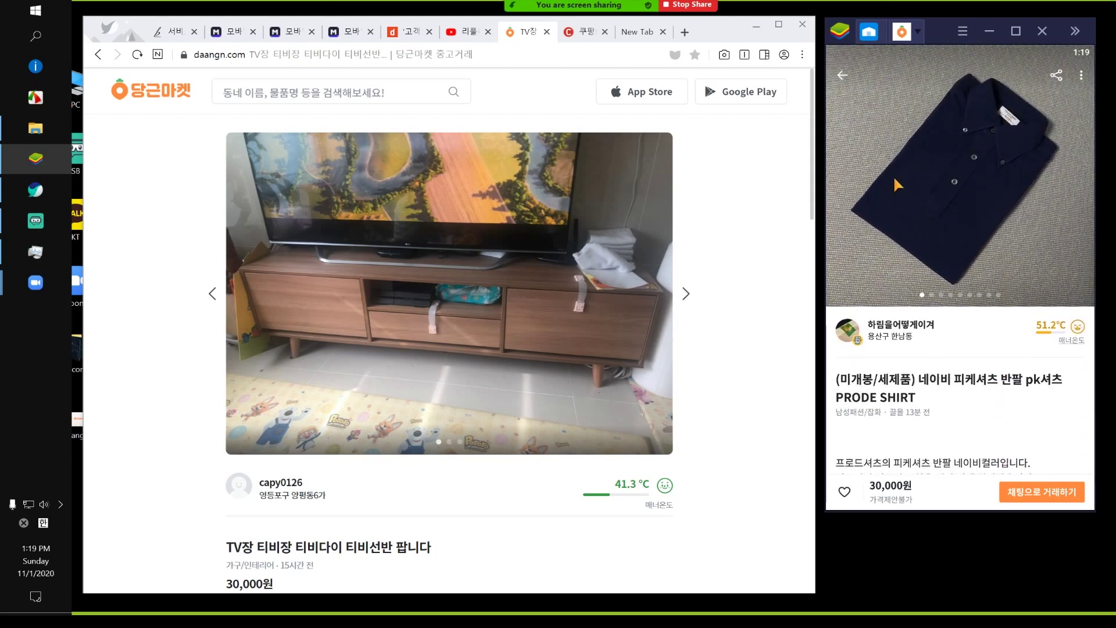
{"action": "left_click", "coordinate": [837, 71]}
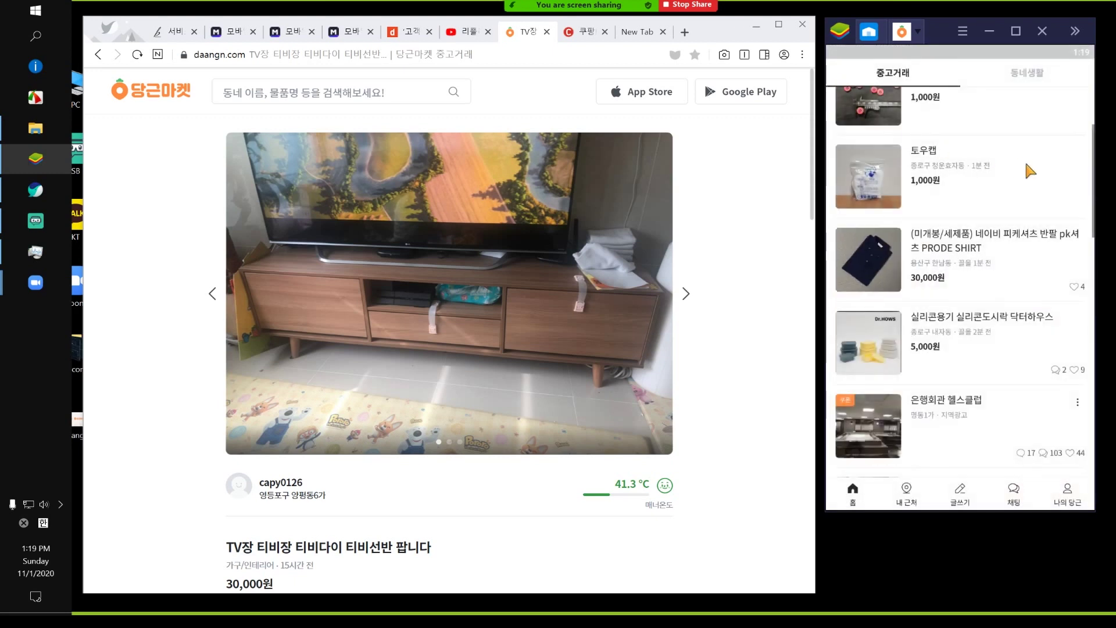